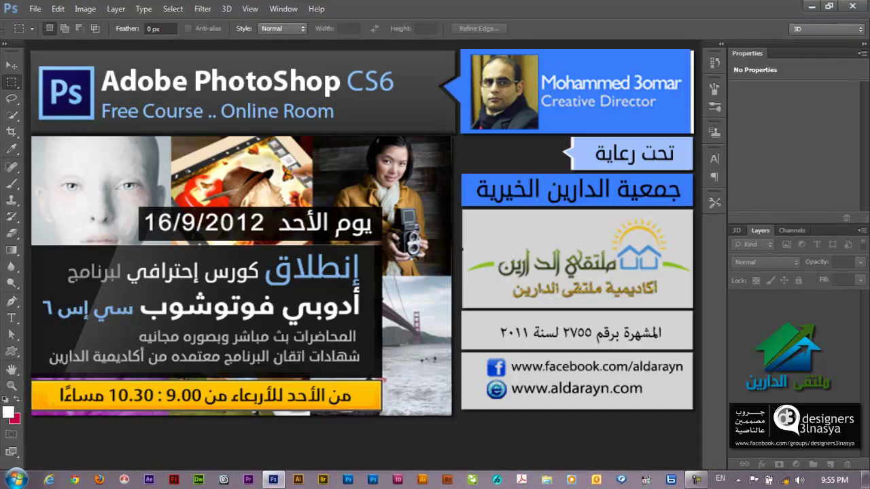
- Reset the foreground and background colours to default black and white with D
key("d")
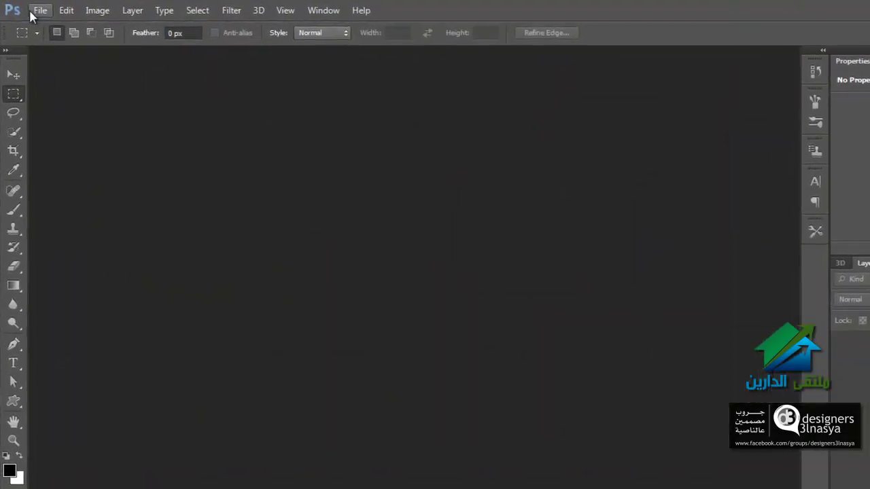
left_click(37, 11)
mouse_move(58, 9)
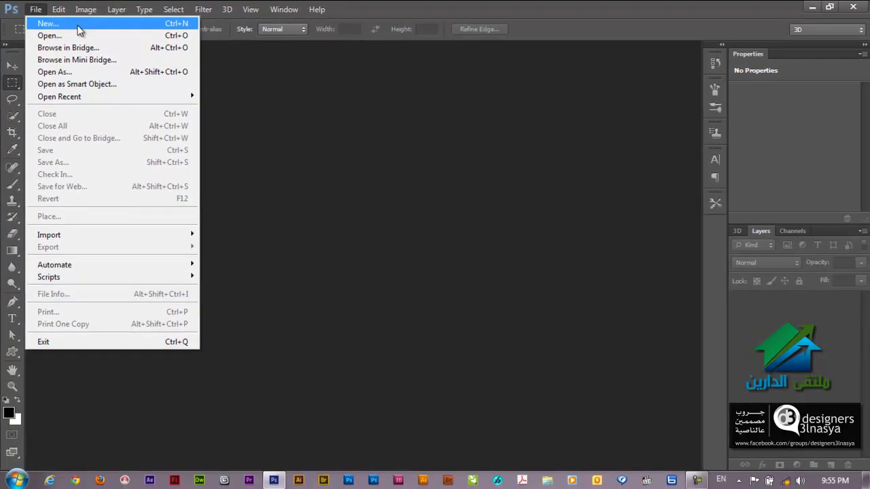
left_click(77, 25)
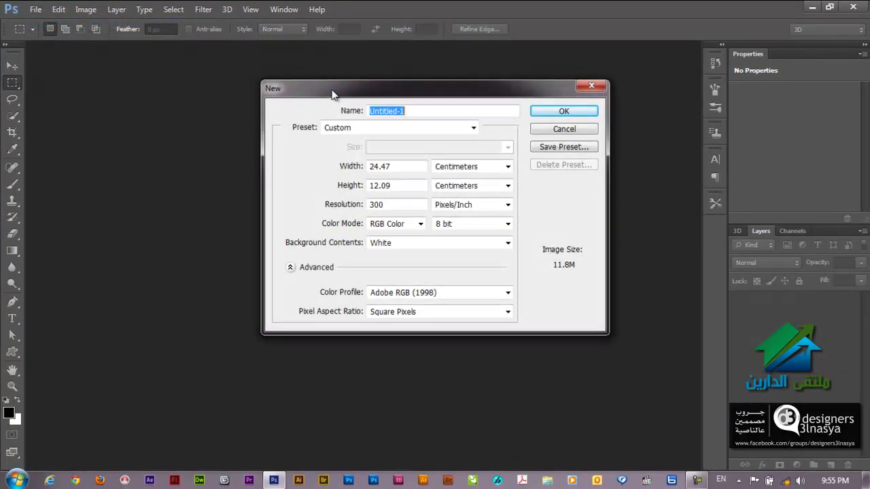
left_click_drag(338, 87, 229, 87)
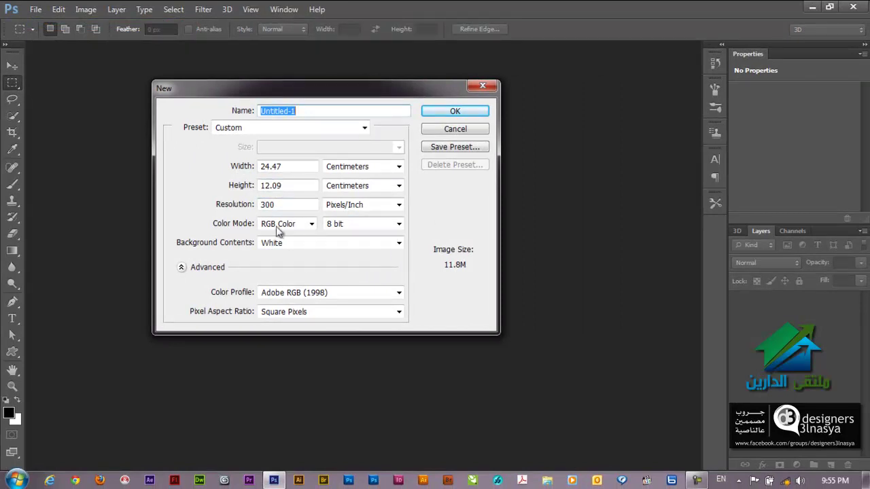
left_click(424, 131)
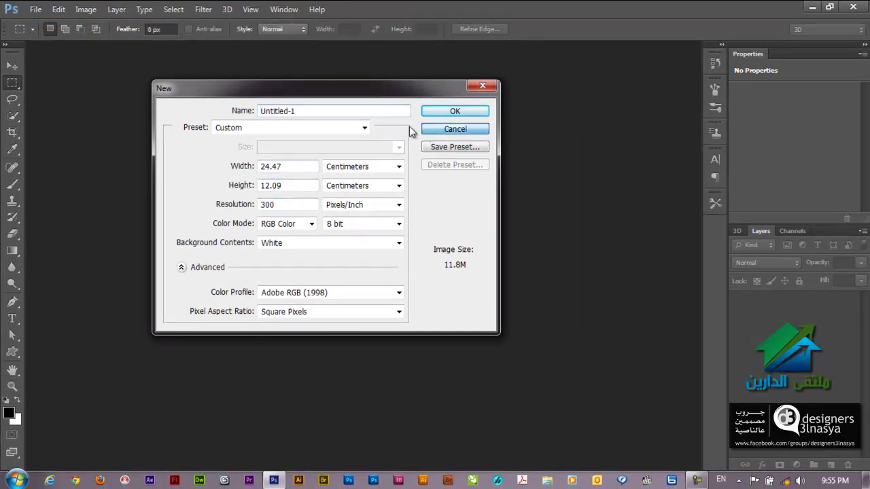
left_click(35, 12)
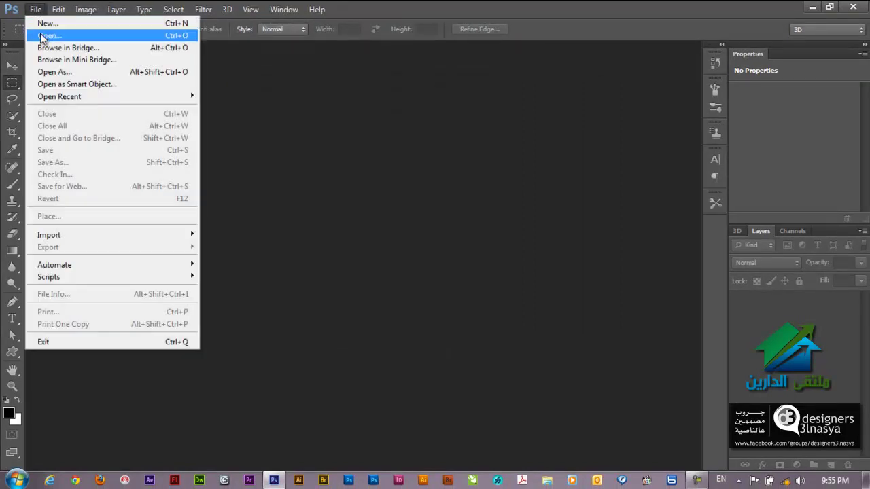
left_click(99, 39)
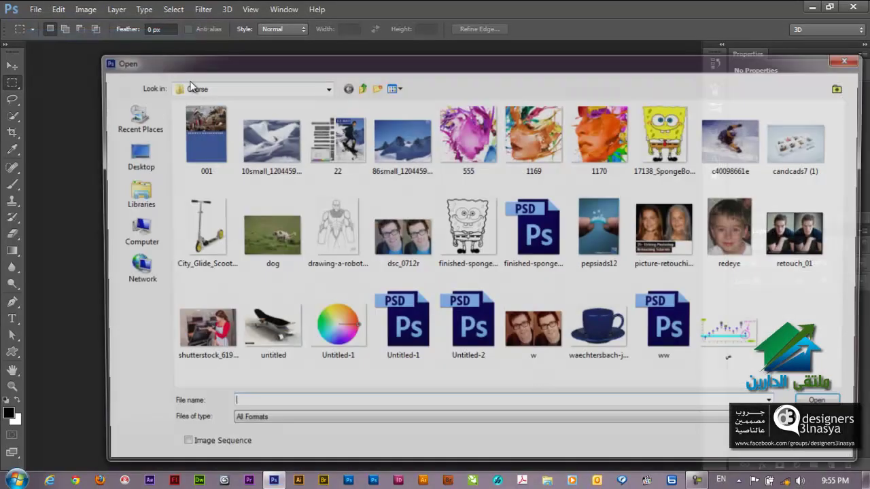
left_click_drag(348, 68, 315, 35)
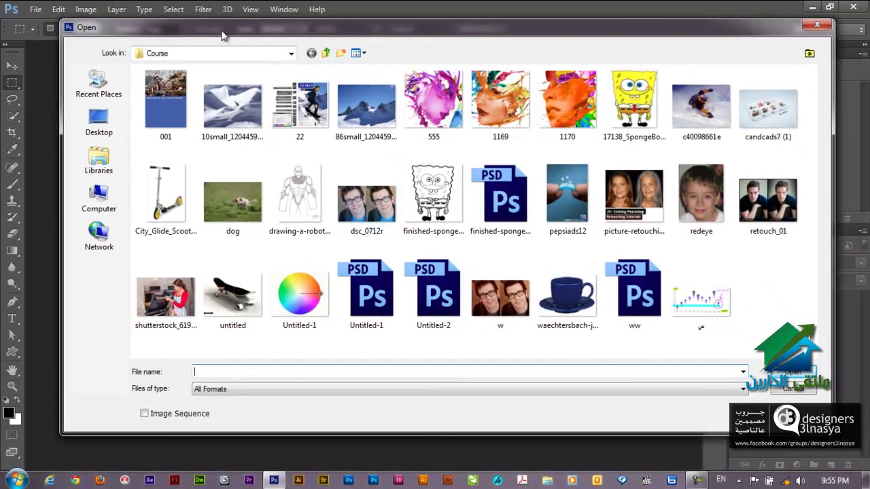
left_click(246, 392)
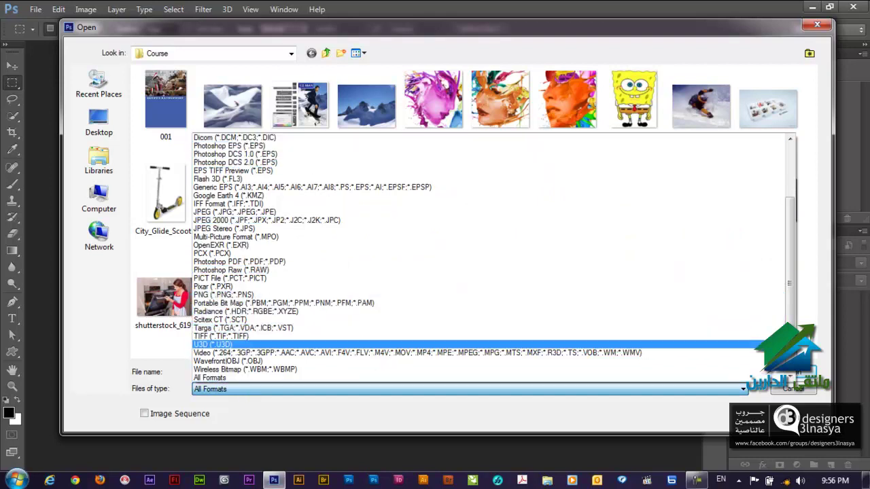
left_click(808, 398)
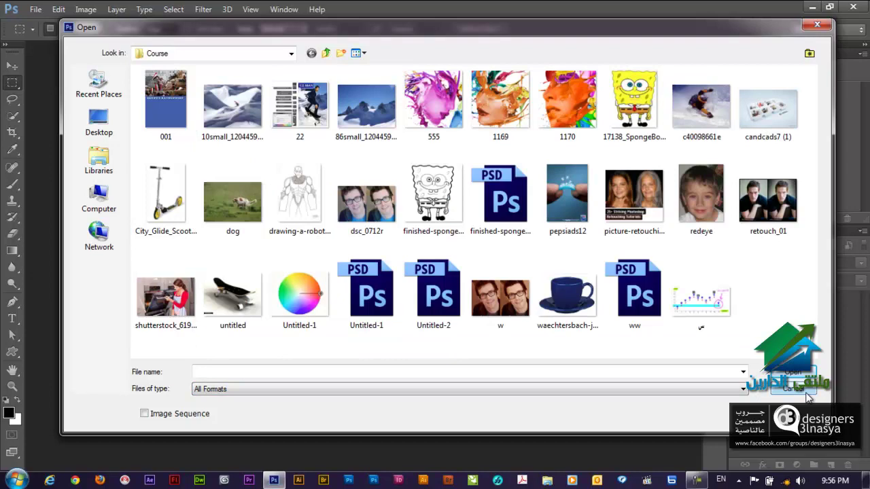
left_click(808, 397)
left_click(35, 9)
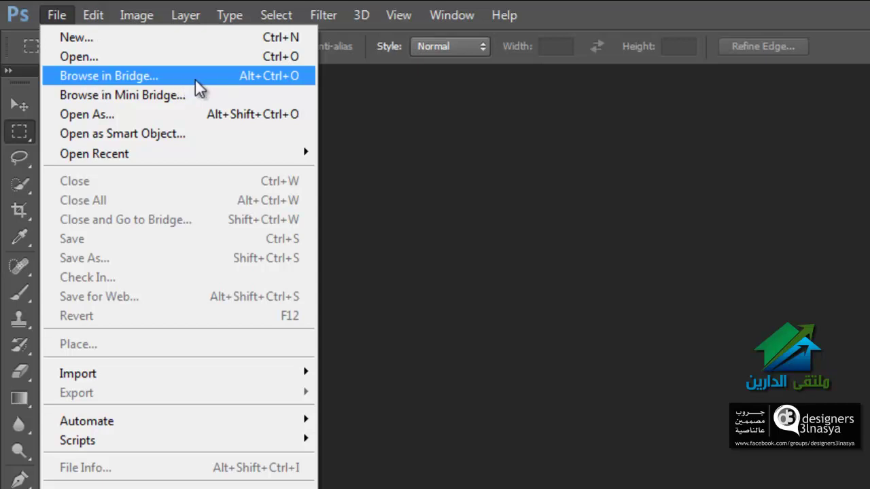
- Browse My Pictures in Bridge's Essentials workspace with smaller thumbnails, selecting the Social Media image
left_click(196, 80)
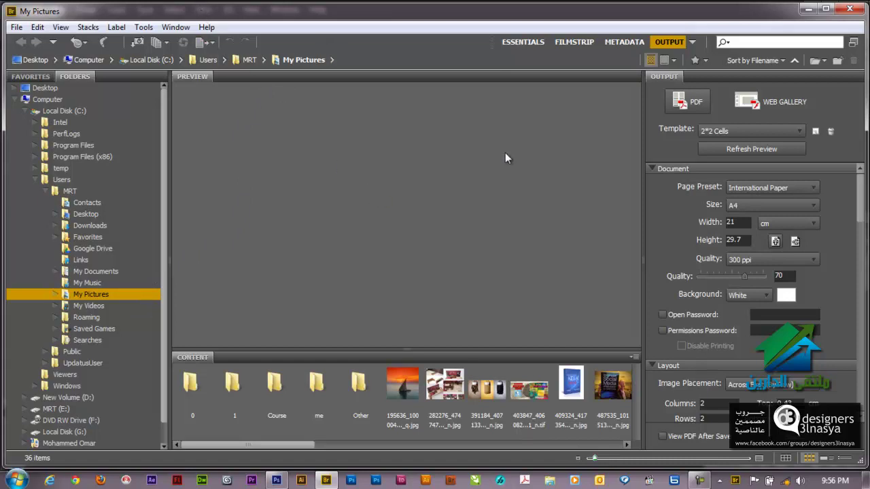
left_click(521, 43)
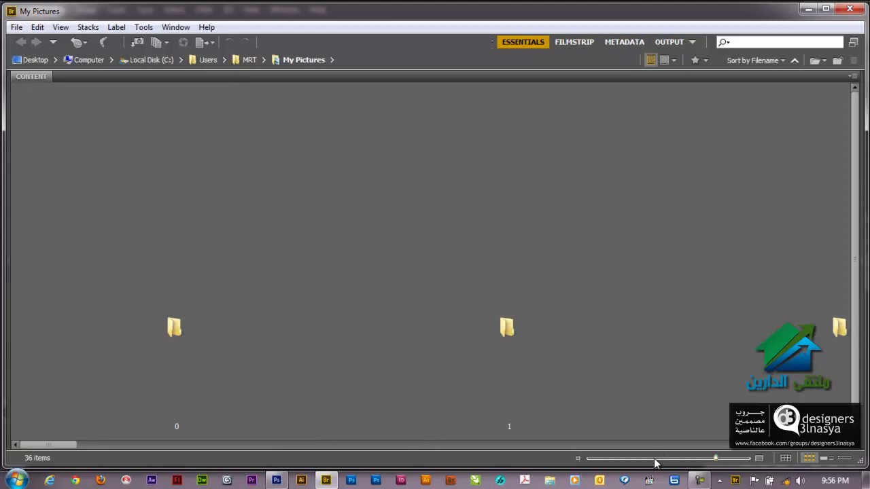
left_click_drag(656, 458, 617, 459)
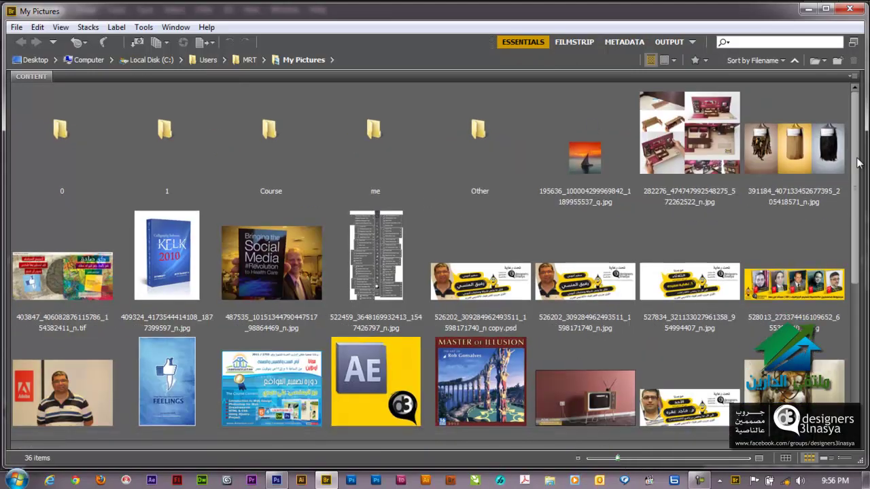
scroll(858, 177, "down", 1)
left_click_drag(858, 176, 856, 163)
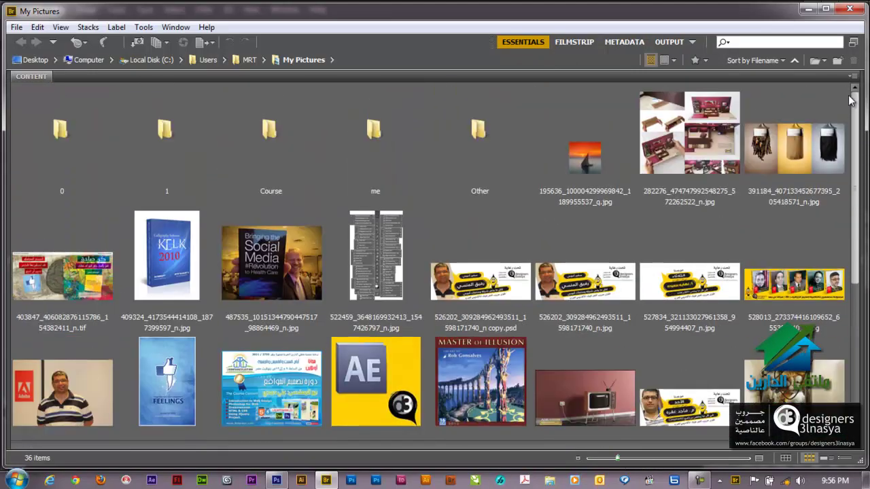
left_click(274, 279)
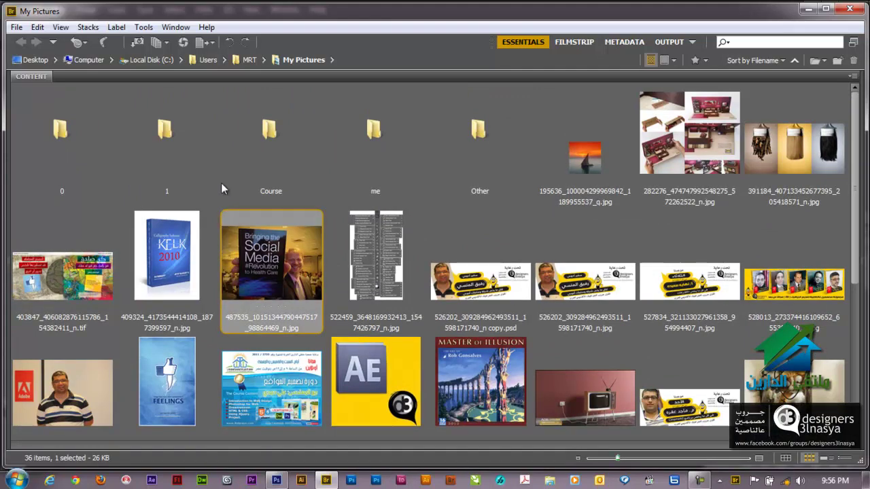
- Open the Course folder and scroll through its contents
double_click(265, 147)
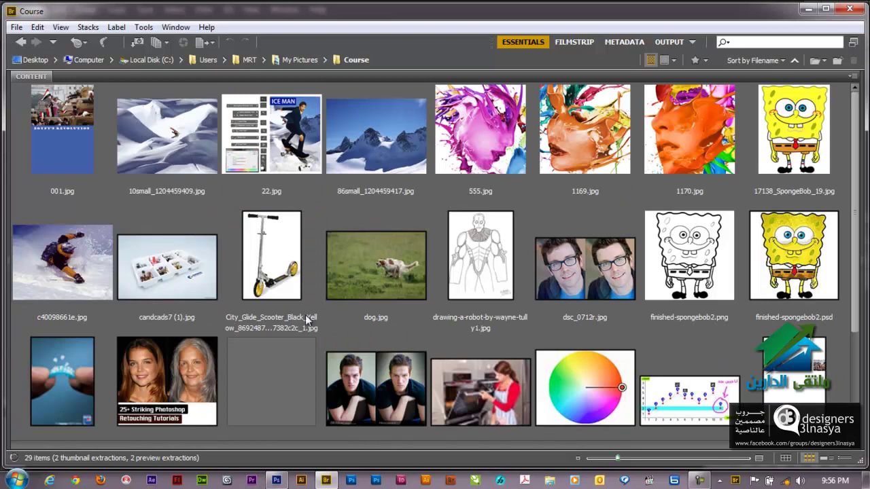
scroll(309, 316, "down", 2)
scroll(309, 316, "up", 2)
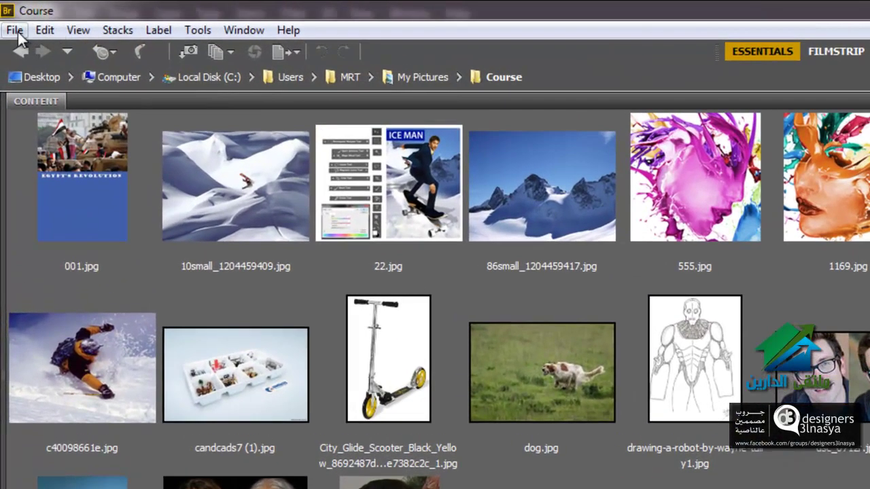
- Open and close a second window on Course, then create a New Folder inside it
left_click(15, 27)
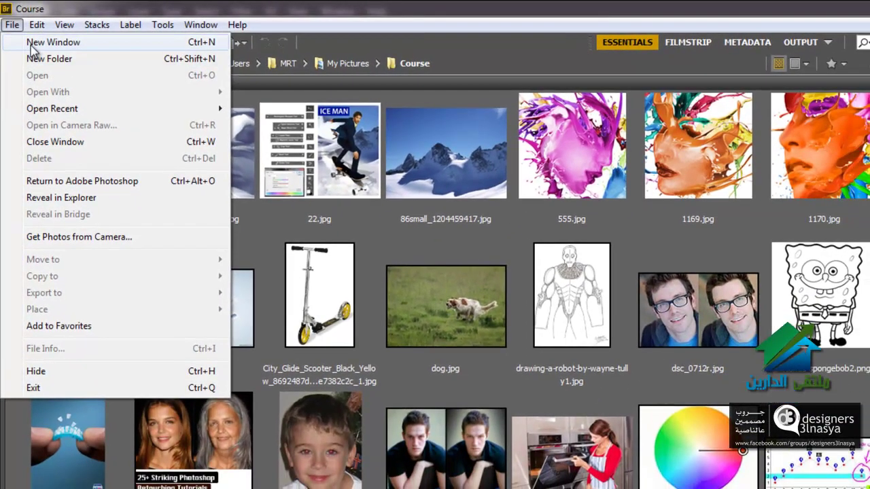
left_click(57, 45)
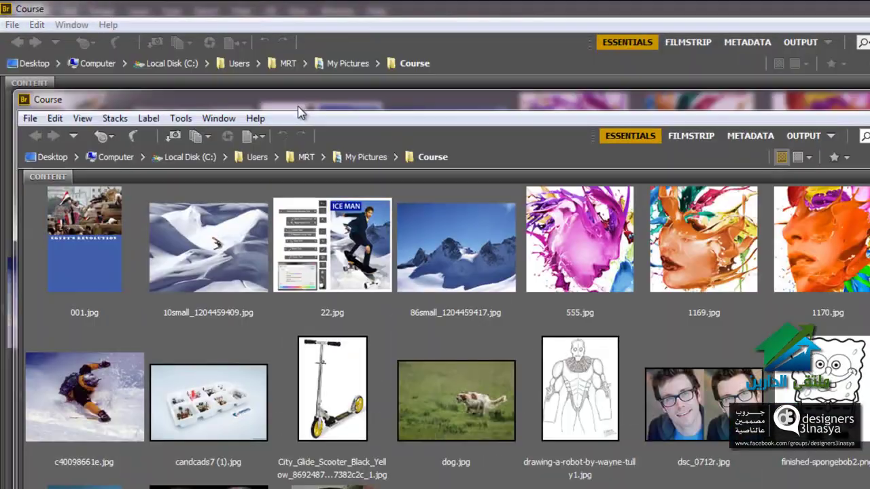
left_click_drag(298, 106, 157, 134)
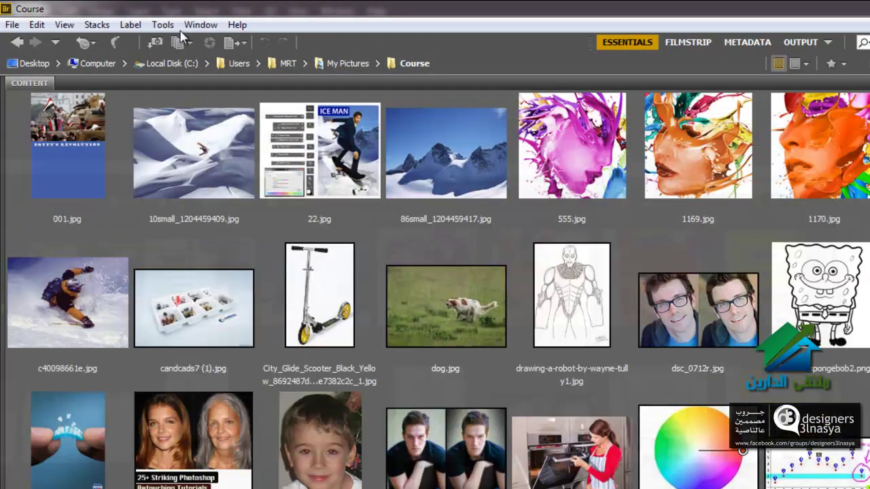
left_click(862, 122)
left_click(13, 24)
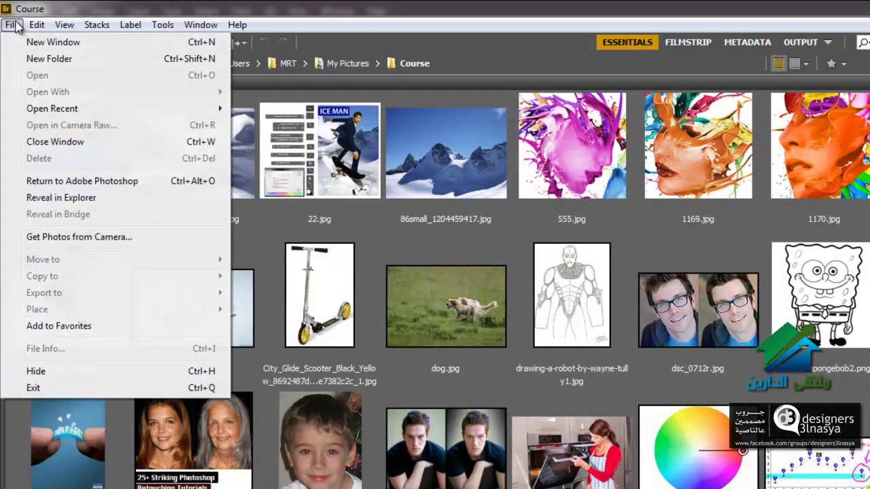
left_click(28, 60)
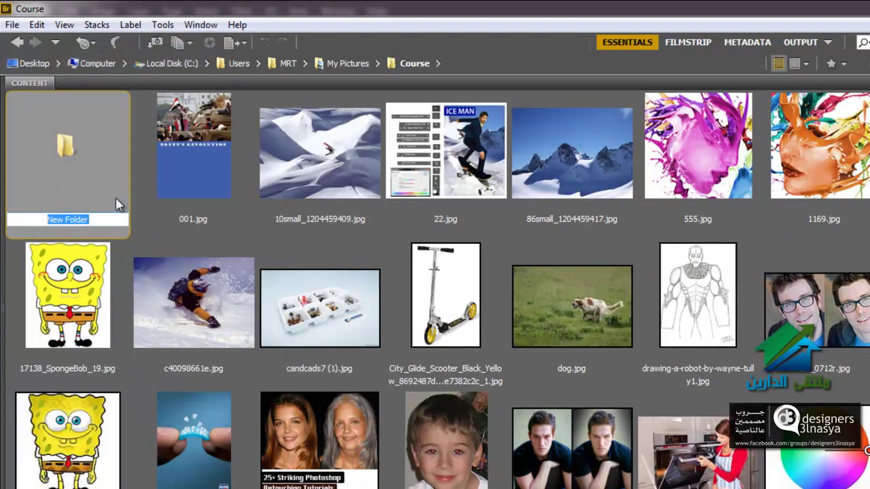
- Keep the name New Folder and Ctrl-select the scooter, dog, robot drawing and dsc_0712r images
left_click(145, 217)
left_click(12, 26)
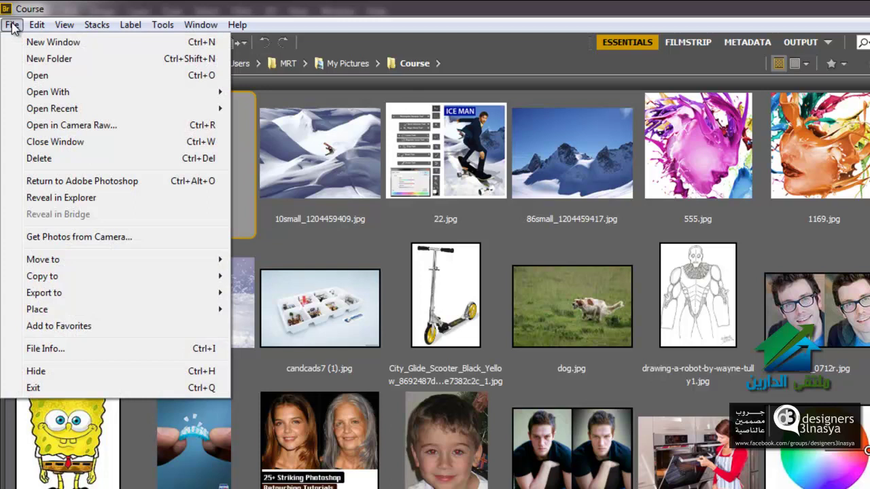
left_click(440, 316)
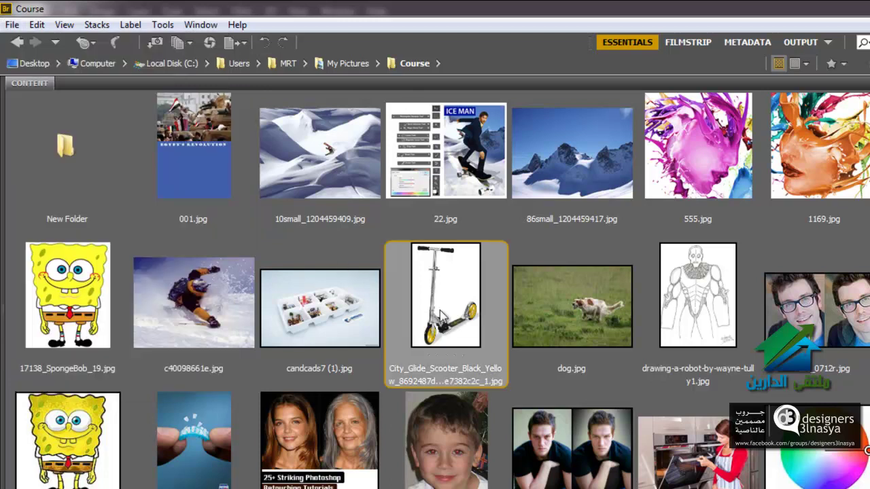
left_click(613, 300, "ctrl")
left_click(686, 304, "ctrl")
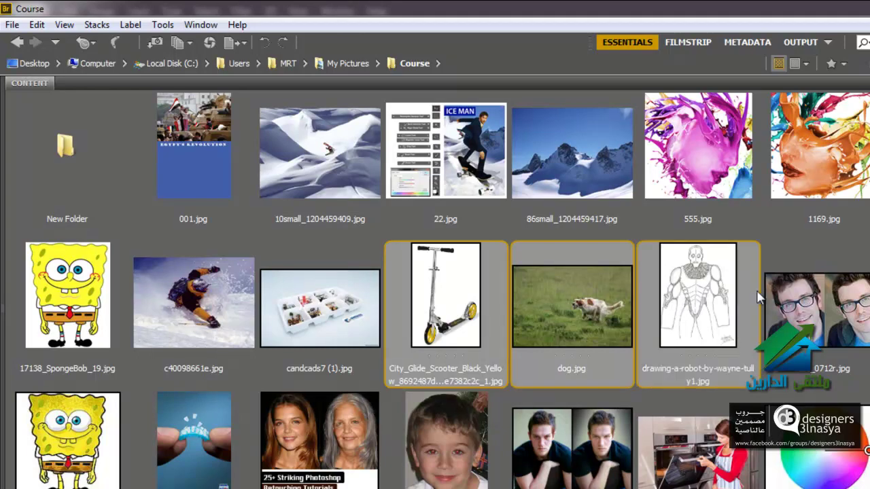
left_click(768, 289, "ctrl")
- Start moving the selected images via Move to > Choose Folder, then cancel
left_click(12, 26)
mouse_move(43, 260)
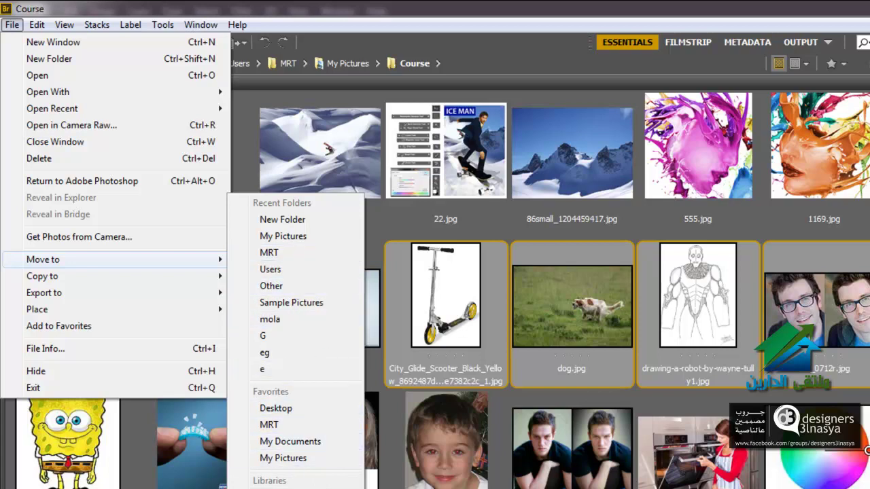
left_click(286, 485)
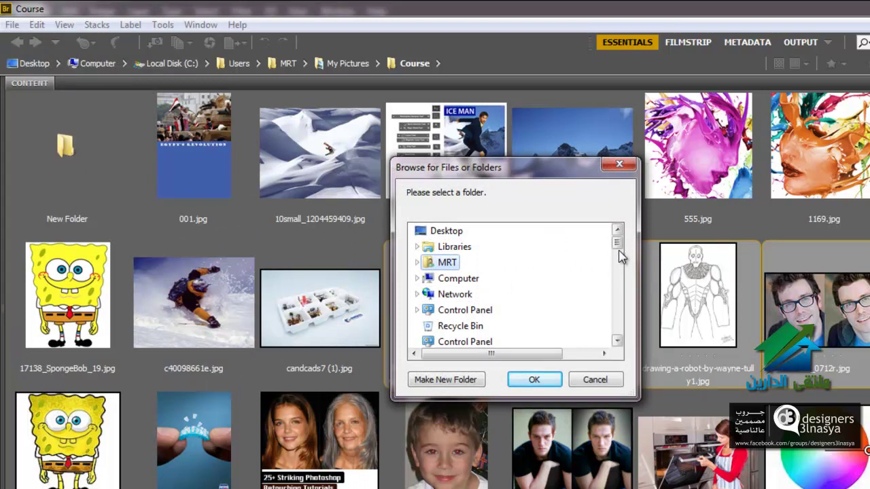
left_click_drag(617, 245, 617, 287)
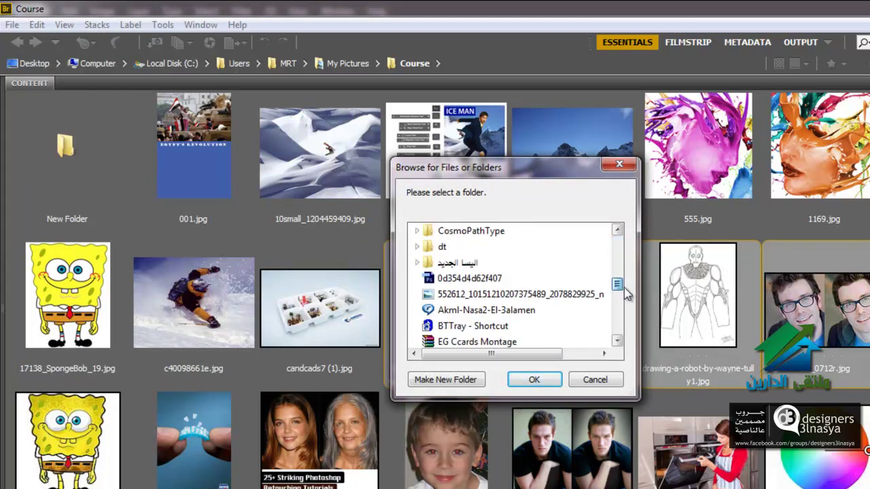
left_click(586, 385)
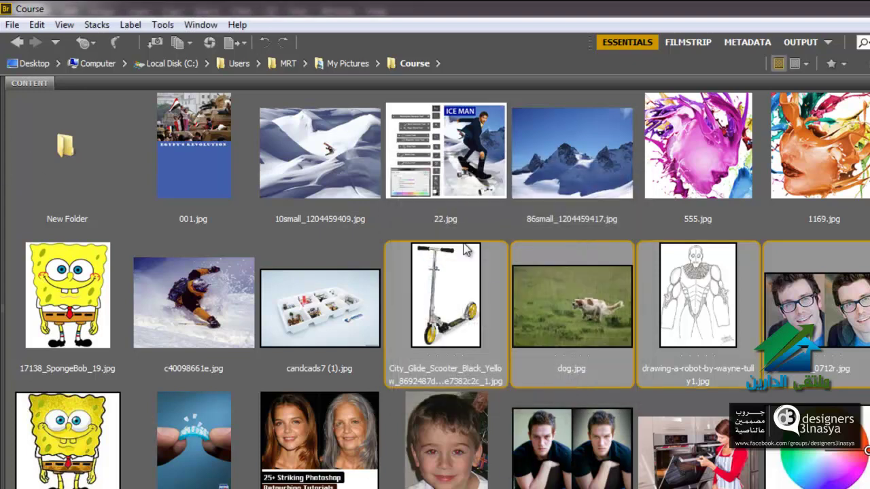
left_click(12, 25)
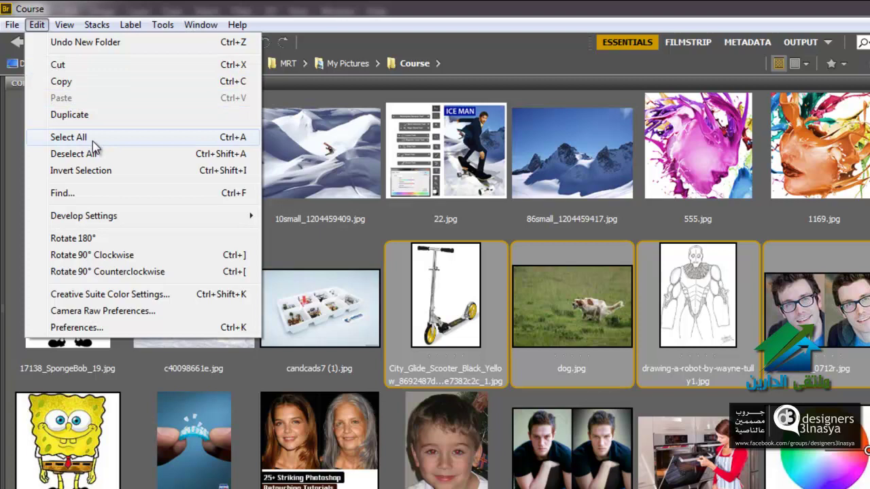
- Select all thumbnails, deselect all, then select the scooter and dog.jpg images
left_click(91, 137)
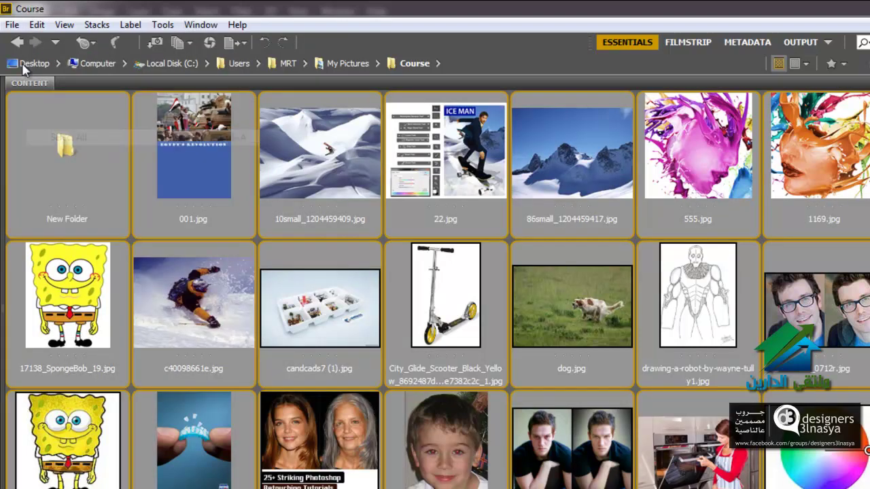
left_click(36, 25)
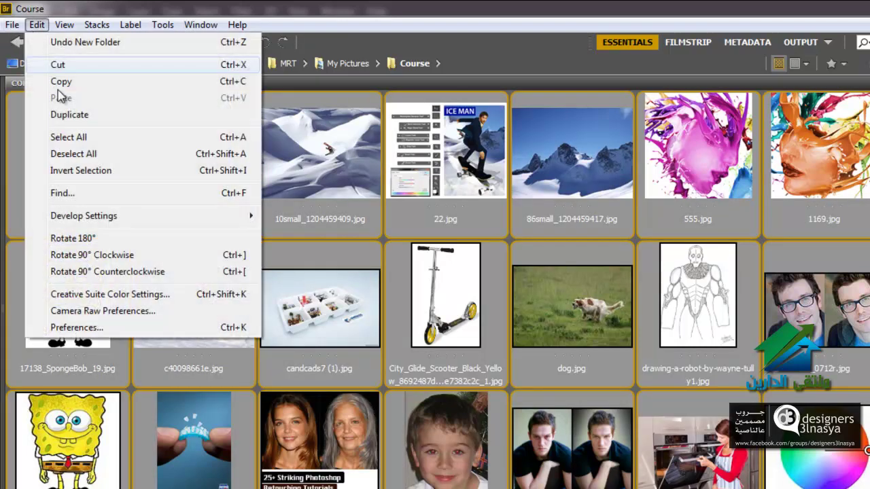
left_click(86, 154)
left_click(418, 310)
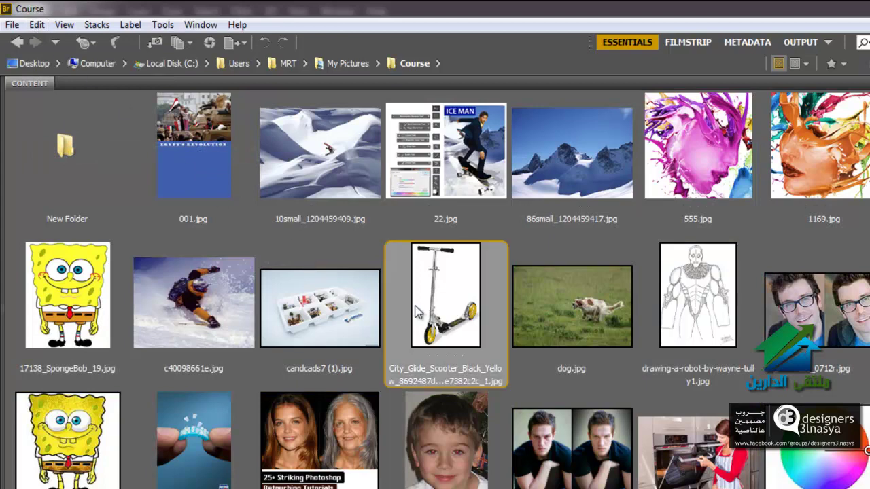
left_click(585, 310, "ctrl")
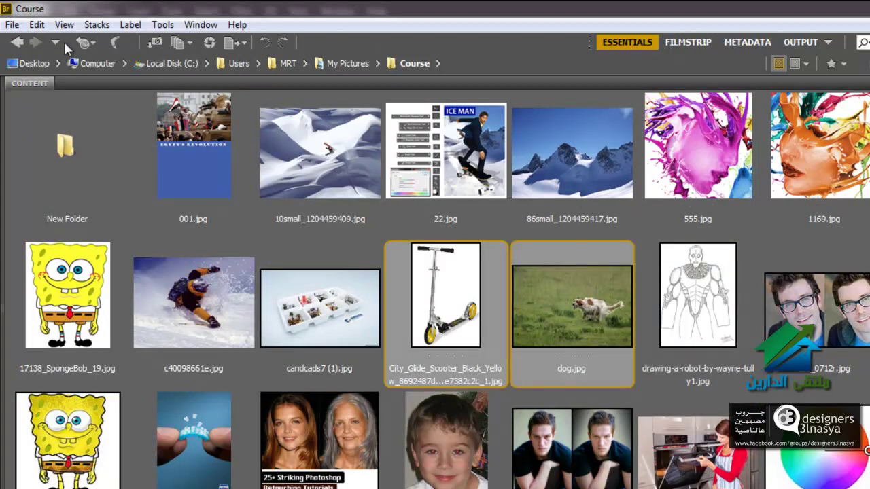
- Invert the selection, then reselect dog.jpg alone
left_click(37, 26)
left_click(136, 171)
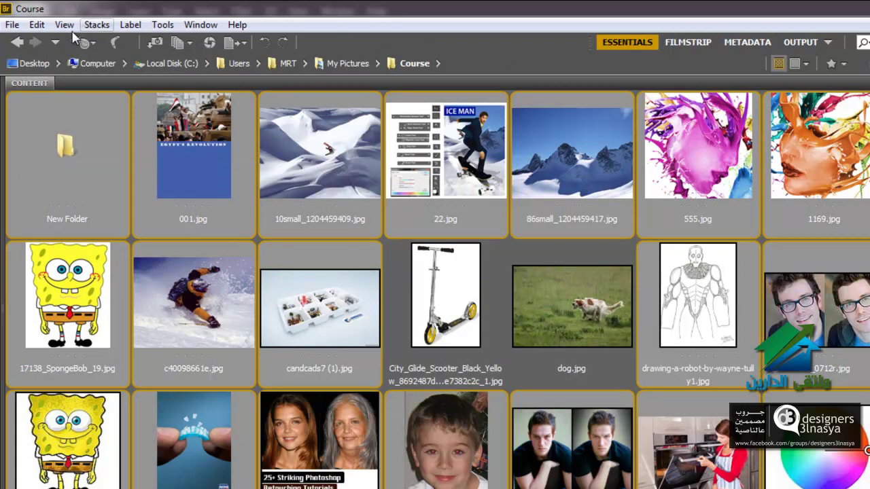
left_click(38, 25)
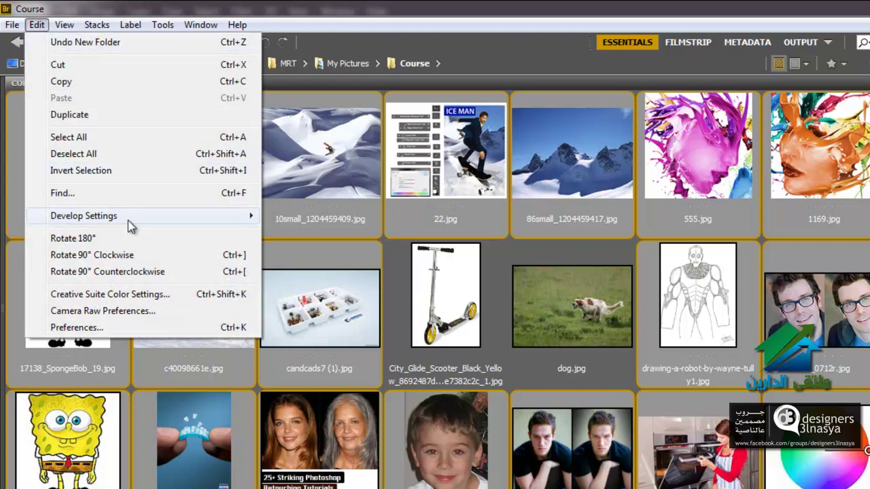
left_click(616, 314)
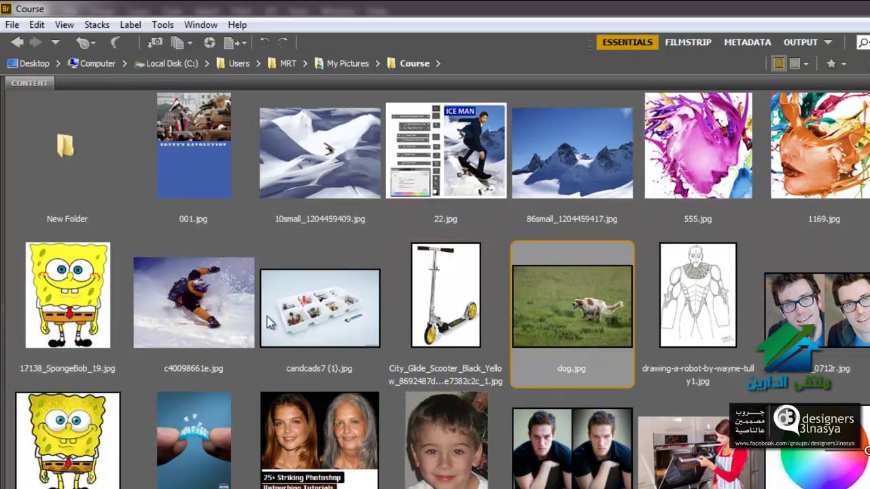
left_click(41, 25)
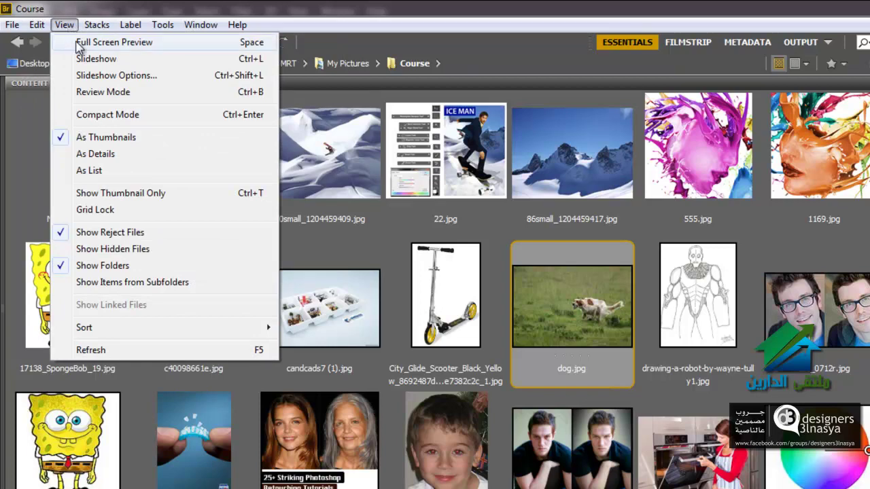
left_click(80, 43)
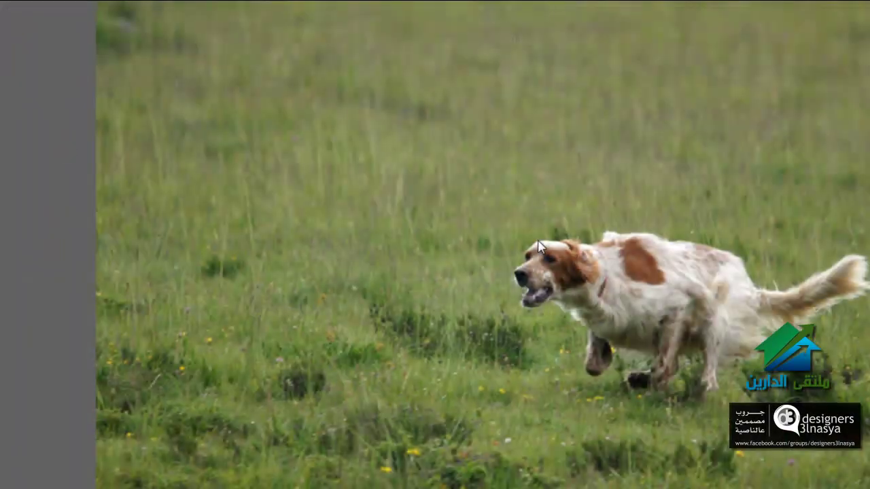
key("Right")
key("Right")
key("Right")
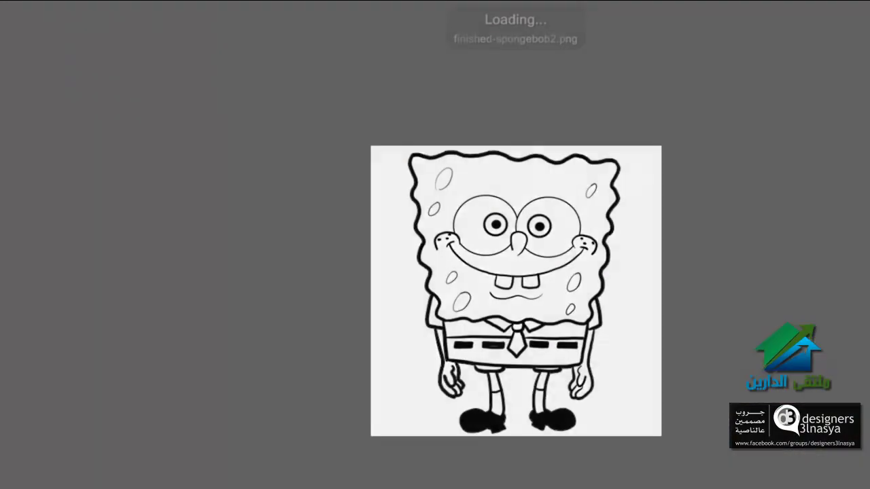
key("Right")
key("Right")
key("Right")
key("Left")
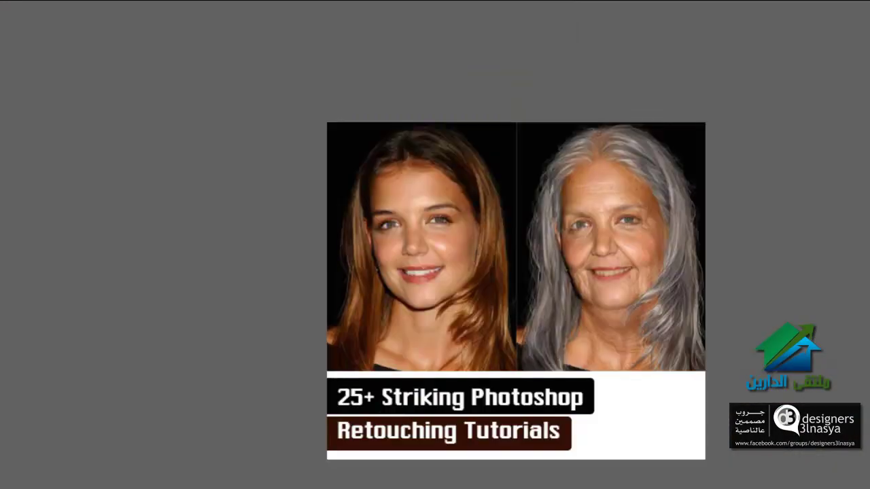
key("Right")
key("Right")
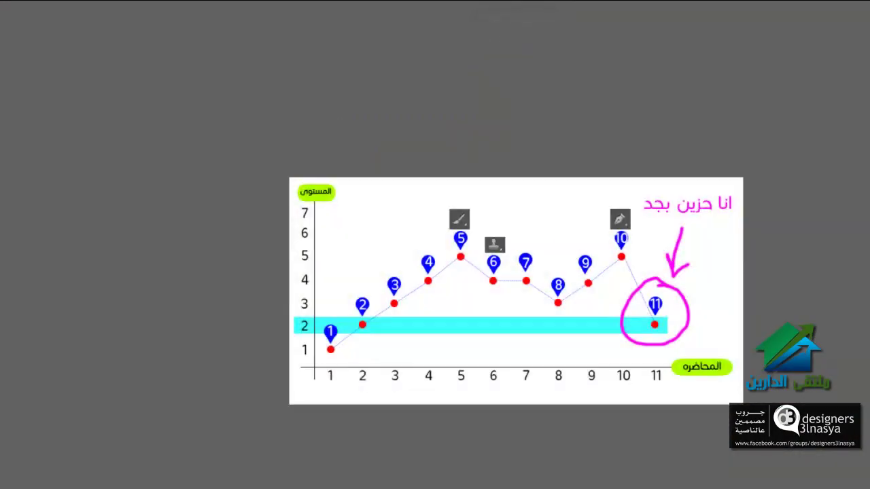
key("Escape")
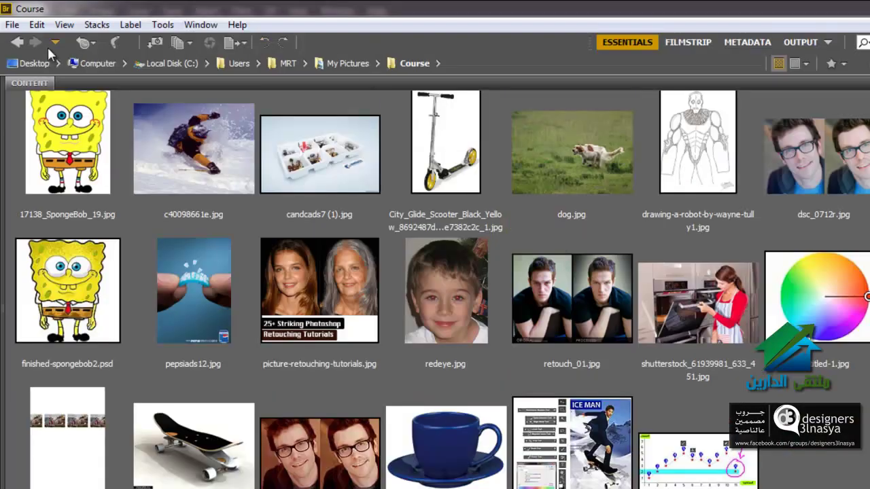
left_click(61, 28)
left_click(61, 28)
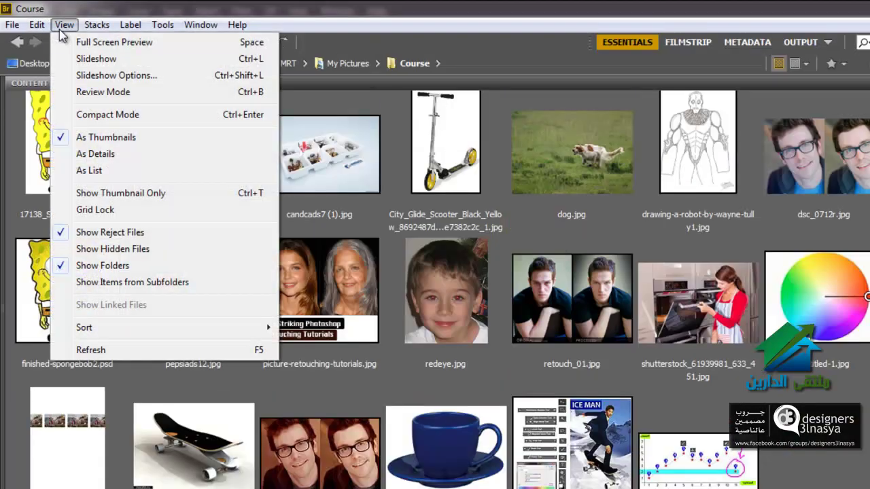
left_click(80, 60)
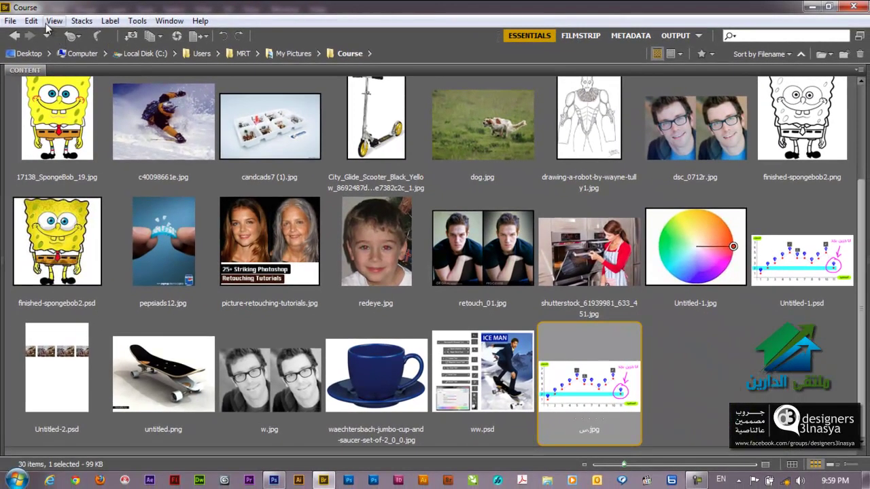
left_click(49, 21)
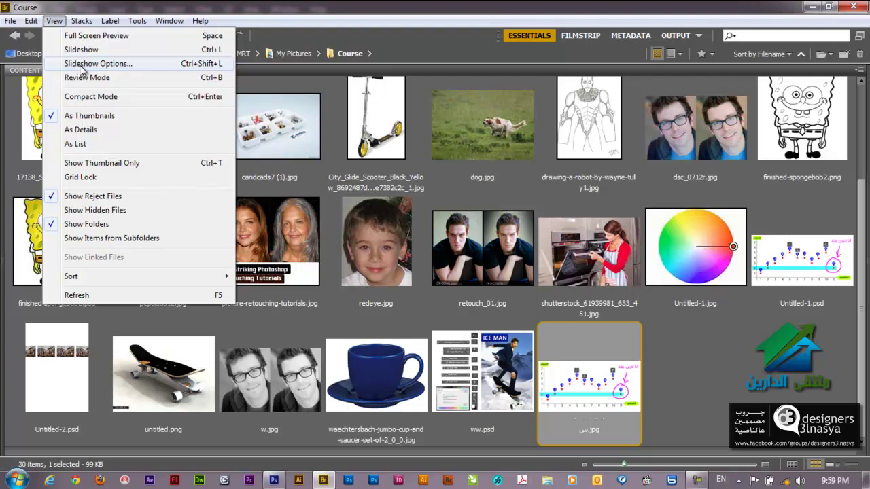
- Keep the slideshow Slide Duration at 5 seconds and switch to Review Mode
left_click(81, 64)
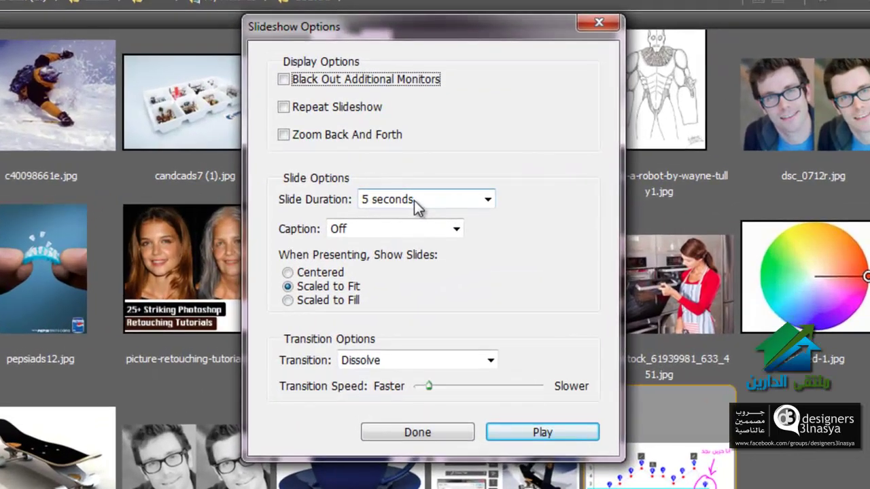
left_click(413, 199)
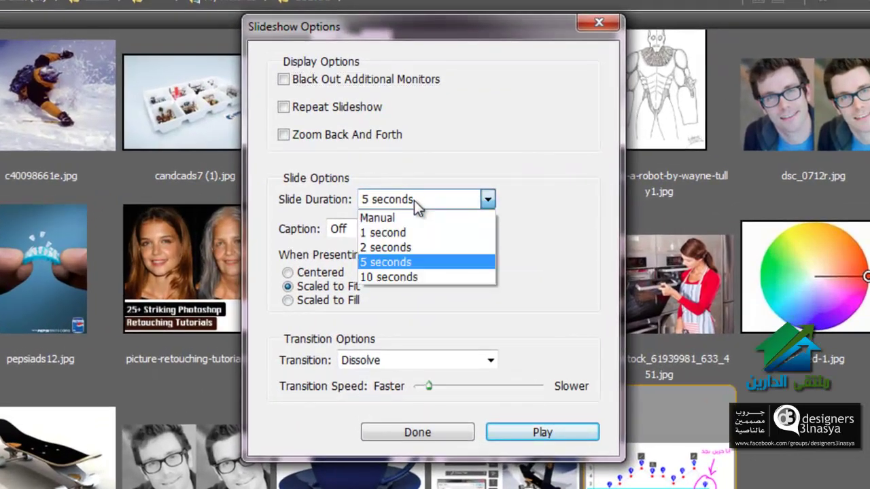
left_click(534, 175)
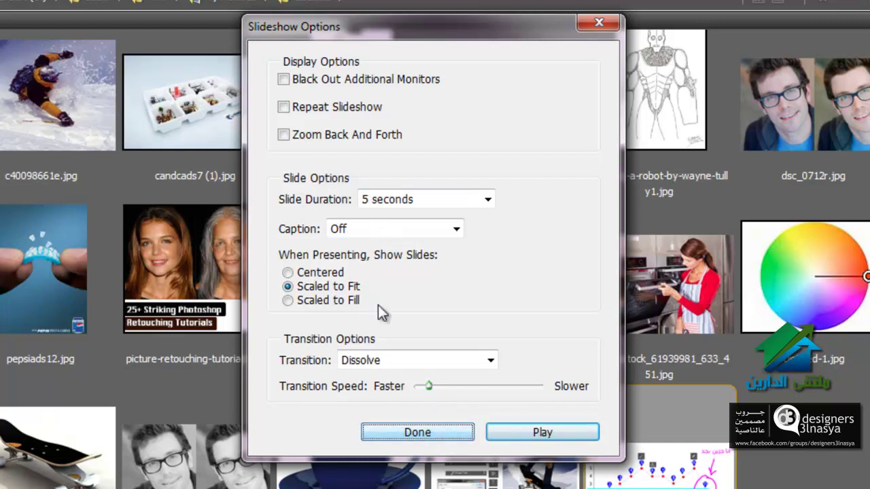
left_click(382, 439)
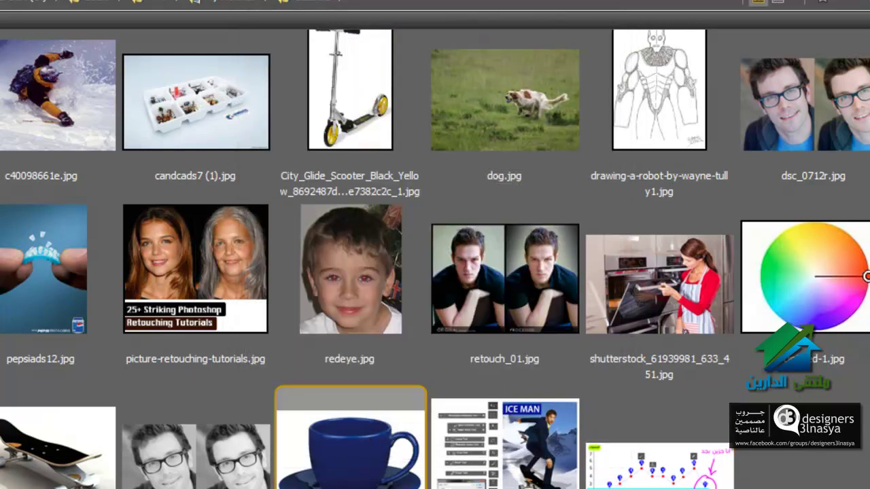
left_click(44, 19)
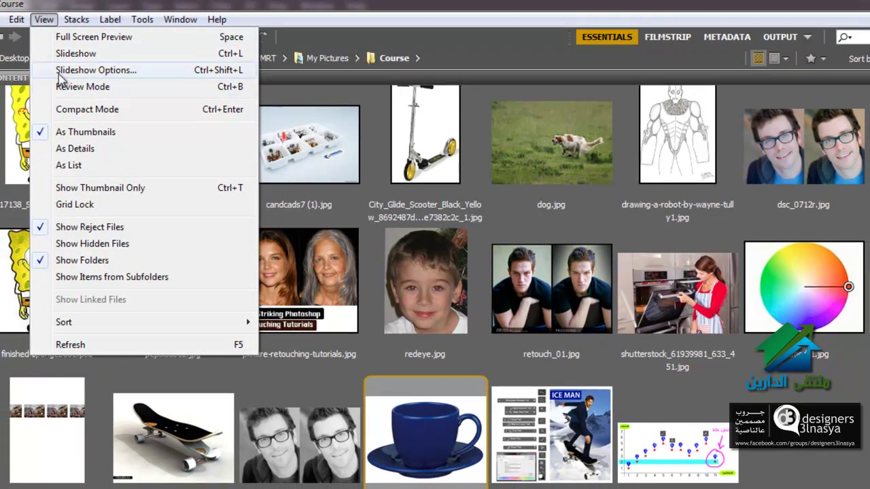
left_click(67, 90)
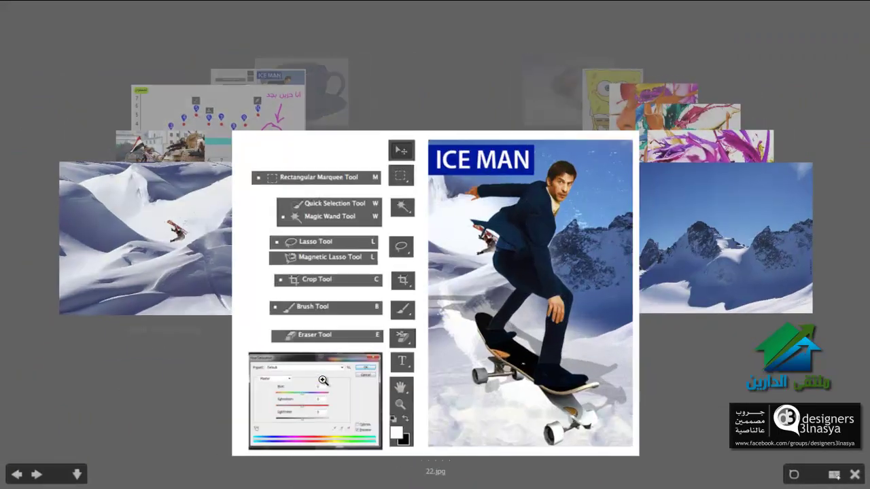
- Rotate the Review Mode carousel back and forth through the Course images
key("Right")
key("Right")
key("Right")
key("Right")
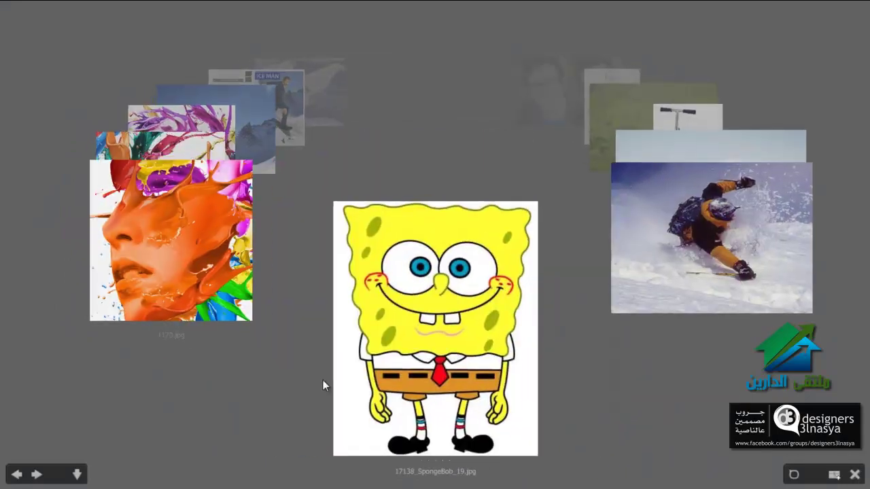
key("Left")
key("Left")
key("Left")
key("Left")
key("Left")
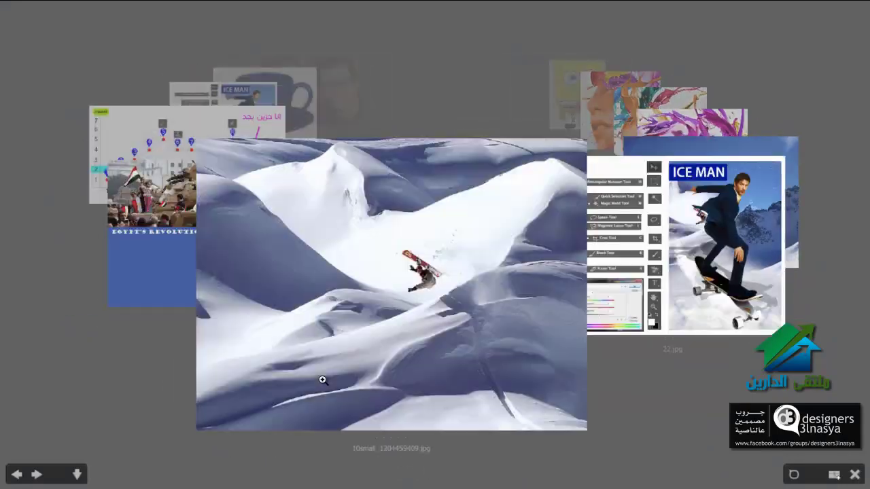
key("Left")
key("Left")
key("Left")
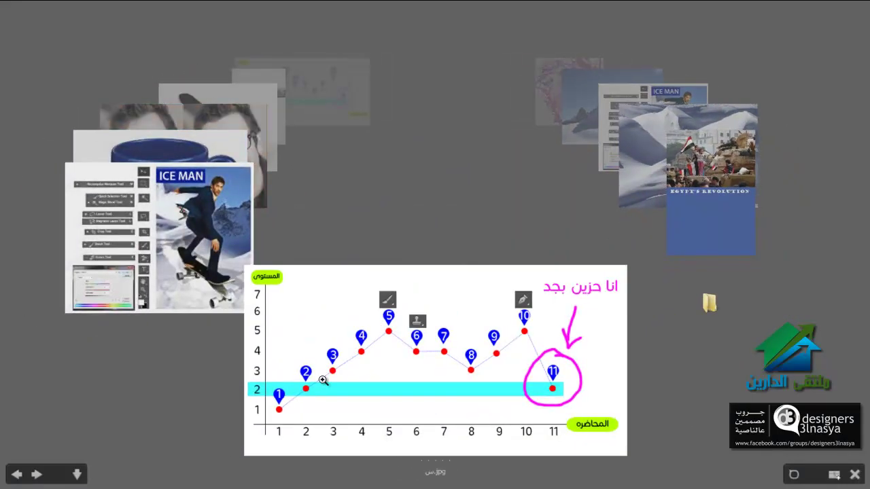
key("Left")
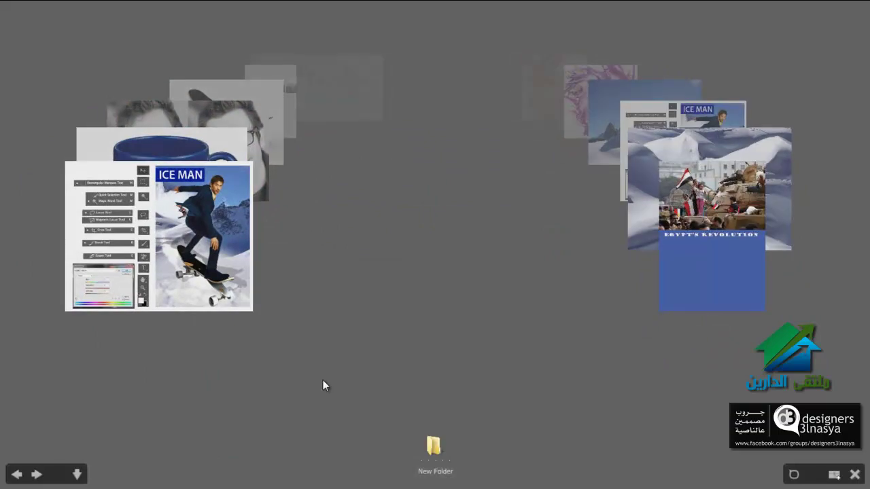
key("Left")
key("Left")
key("Left")
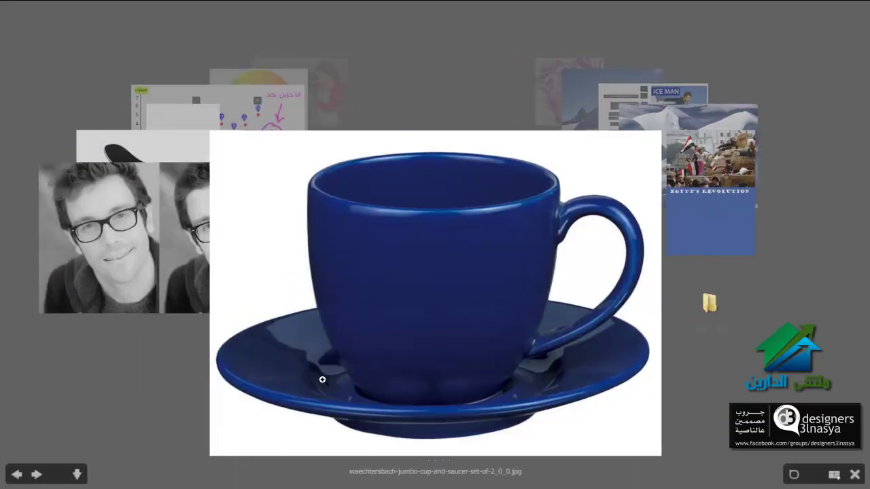
key("Left")
key("Left")
key("Left")
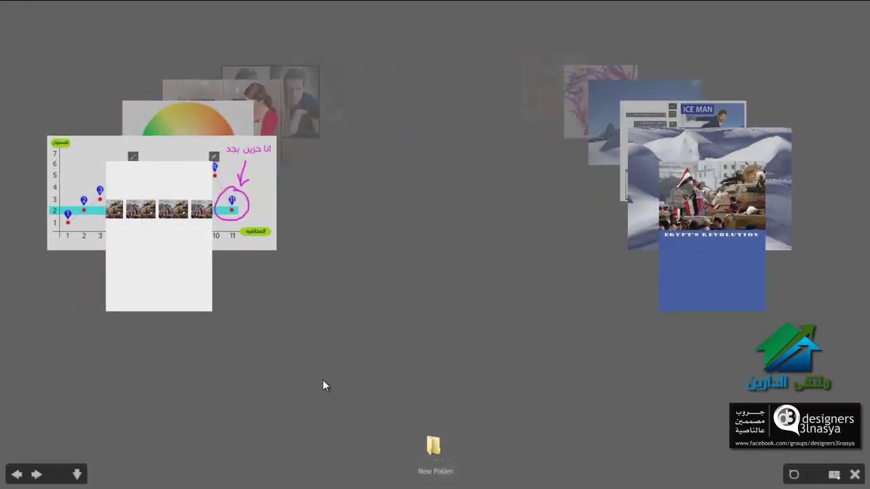
key("Left")
key("Left")
key("Left")
key("Right")
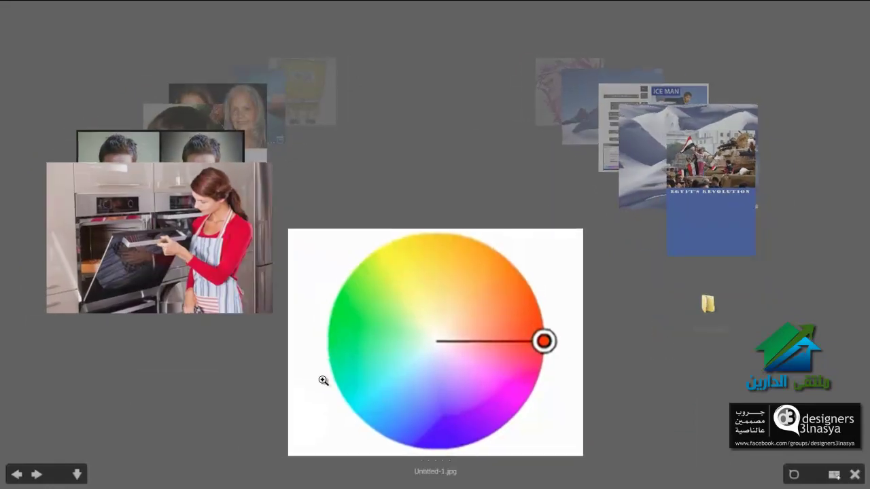
- Drop images such as SpongeBob, robot drawing and skier from the review with Down Arrow, then exit
key("Down")
key("Right")
key("Down")
key("Down")
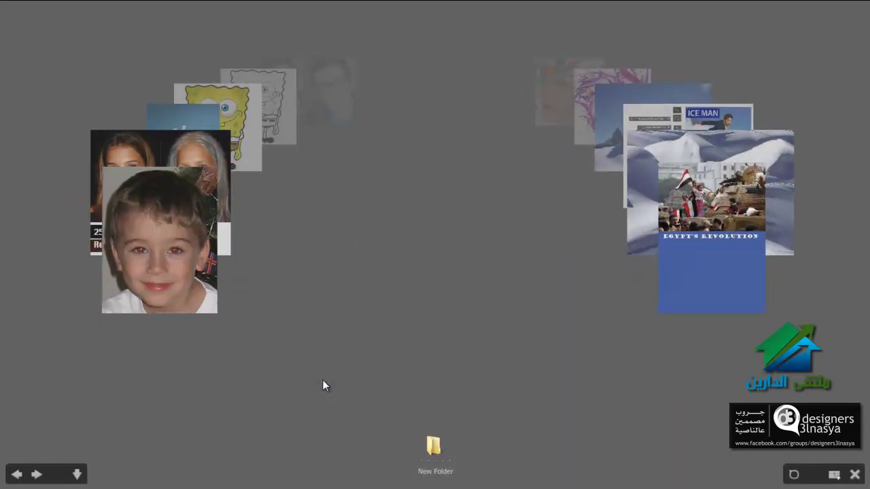
key("Down")
key("Down")
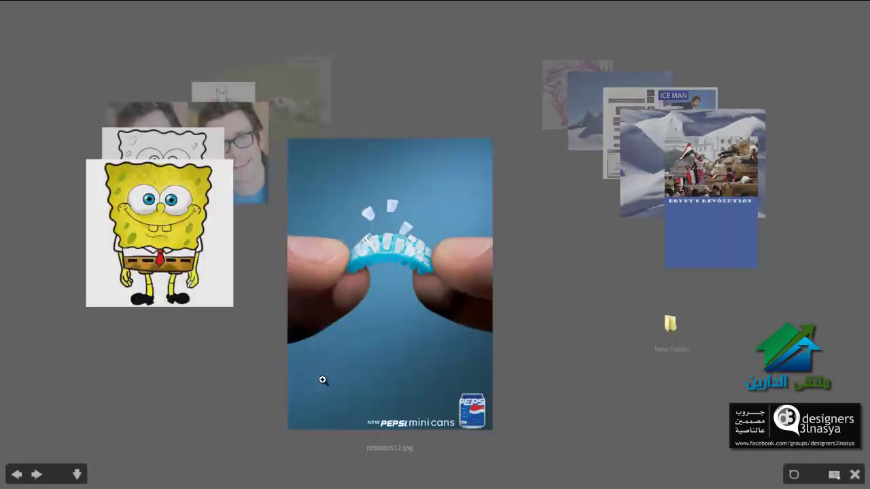
key("Down")
key("Left")
key("Down")
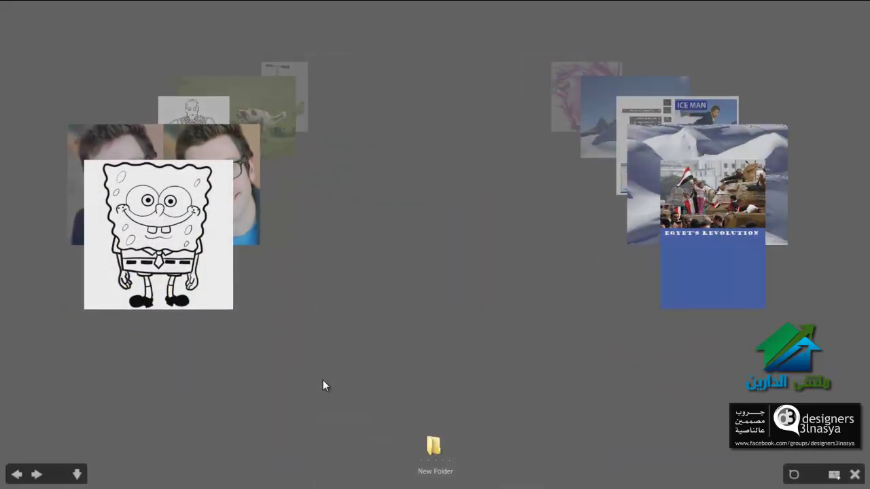
key("Left")
key("Down")
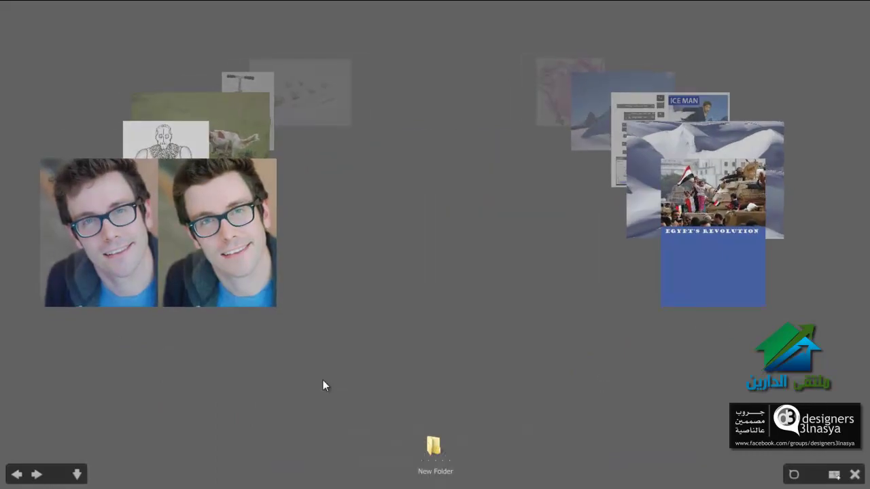
key("Left")
key("Down")
key("Left")
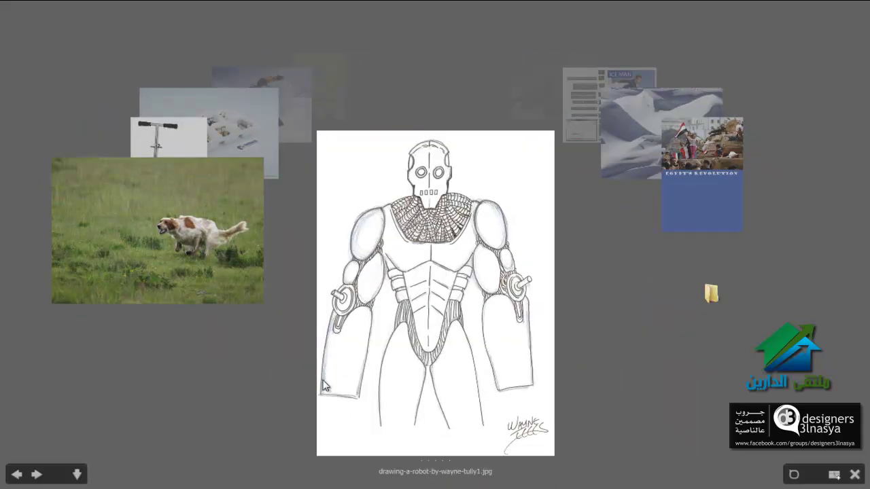
key("Down")
key("Left")
key("Down")
key("Left")
key("Down")
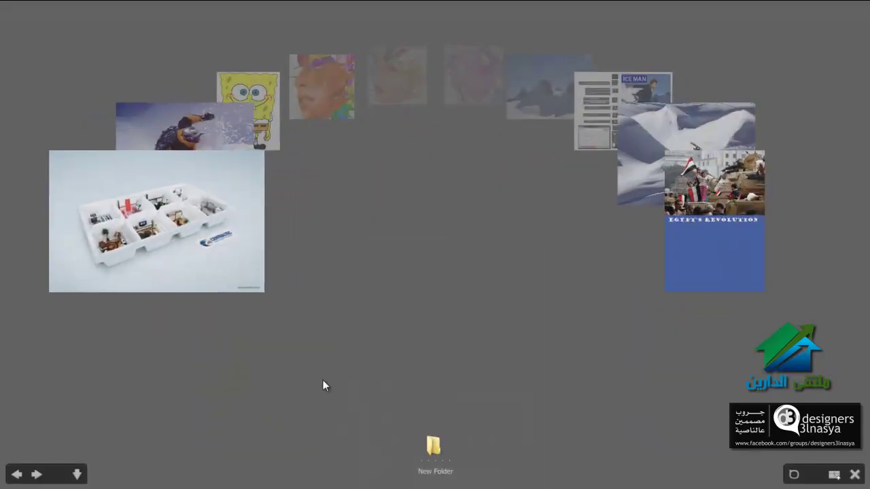
key("Left")
key("Down")
key("Left")
key("Down")
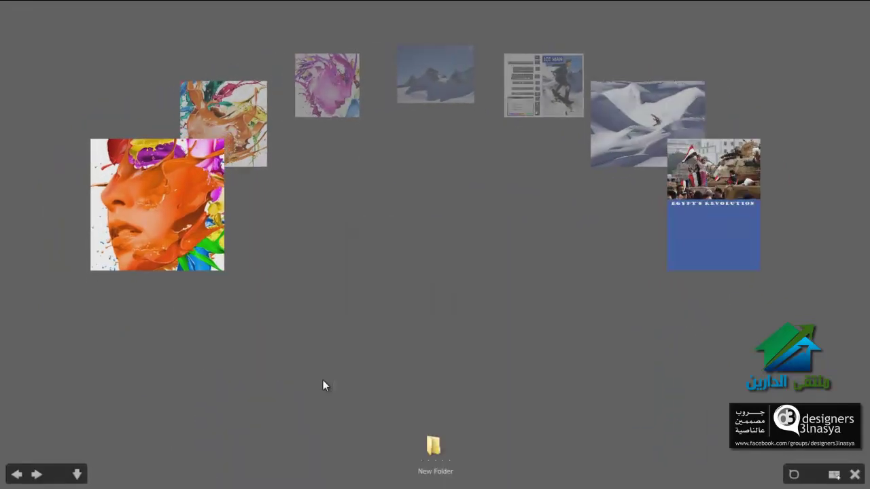
key("Left")
key("Down")
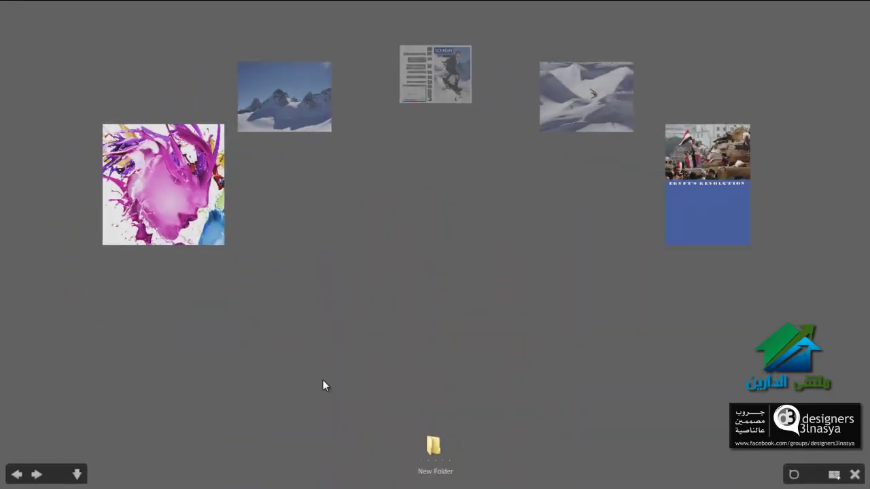
key("Escape")
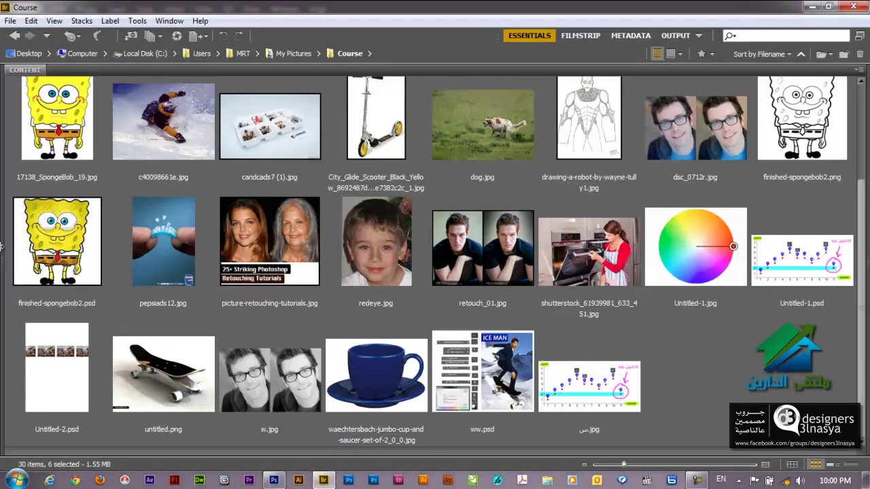
- Look through Bridge's View, Window and Recent Files menus
left_click(54, 21)
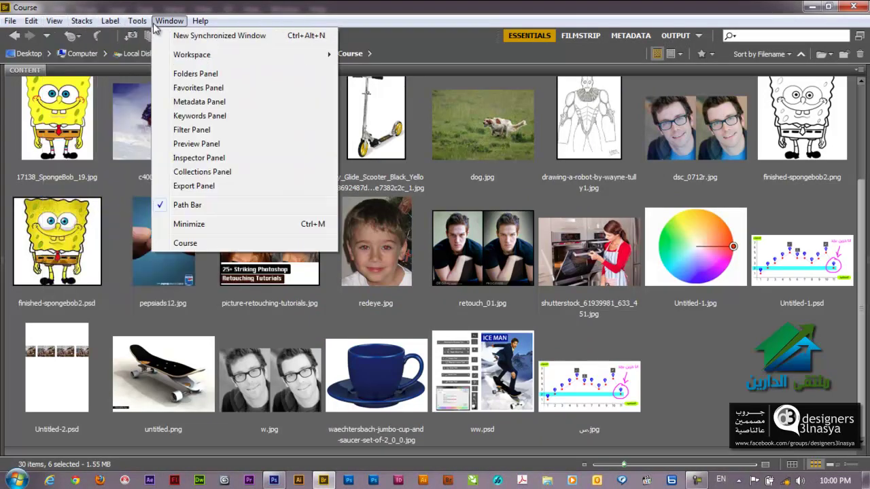
left_click(81, 40)
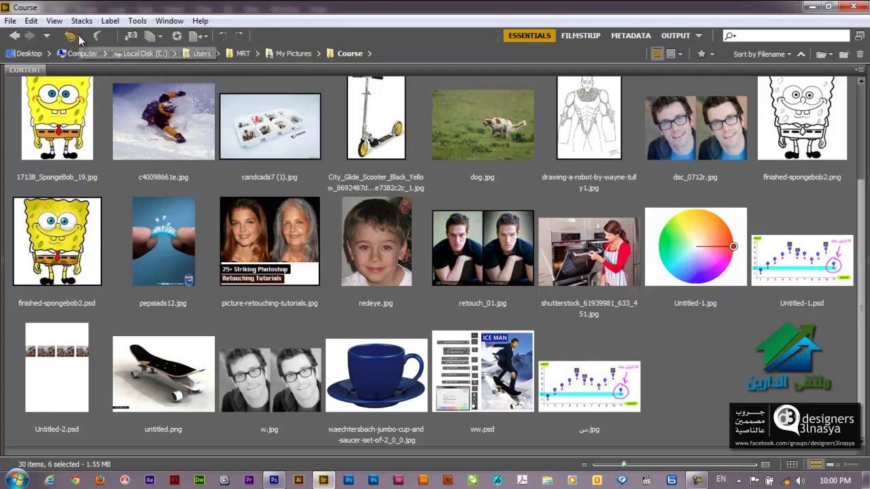
left_click(80, 40)
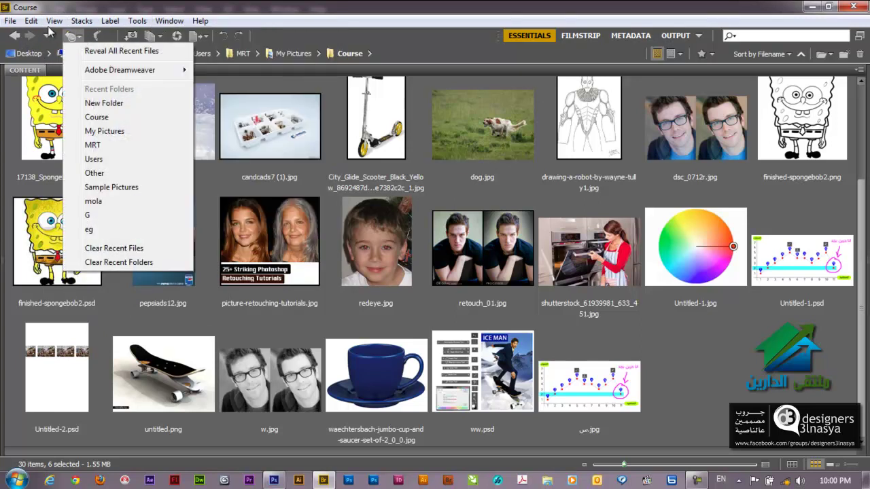
- Open picture-retouching-tutorials.jpg and redeye.jpg together in Photoshop
left_click(270, 250)
left_click(381, 252, "ctrl")
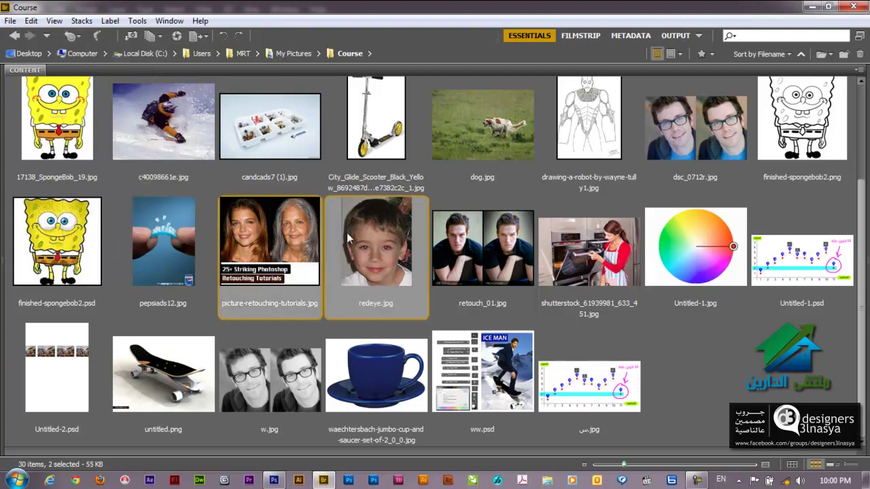
left_click(10, 20)
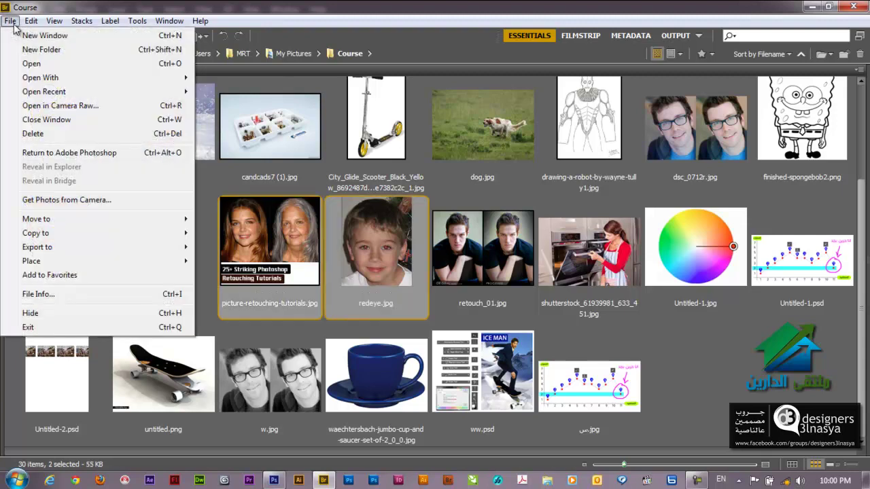
left_click(32, 64)
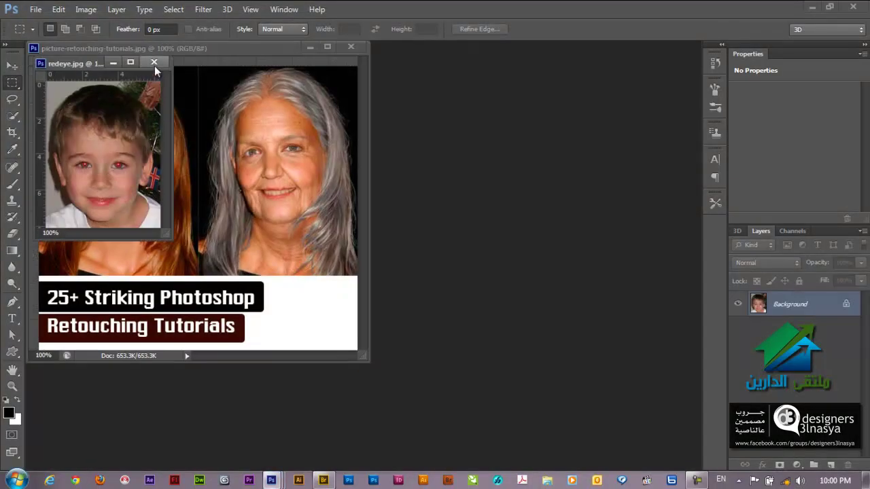
- Close redeye.jpg, then close the other image and return to Bridge
left_click(154, 63)
key("ctrl+w")
key("alt+Tab")
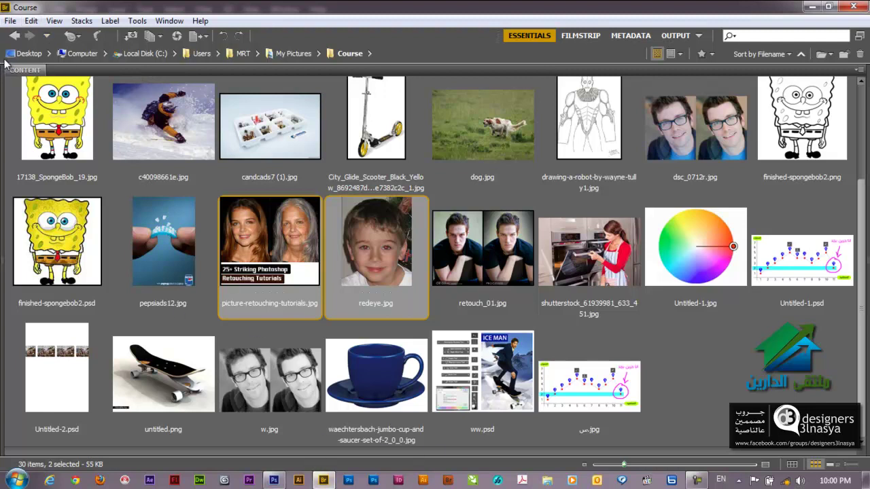
left_click(10, 21)
key("Escape")
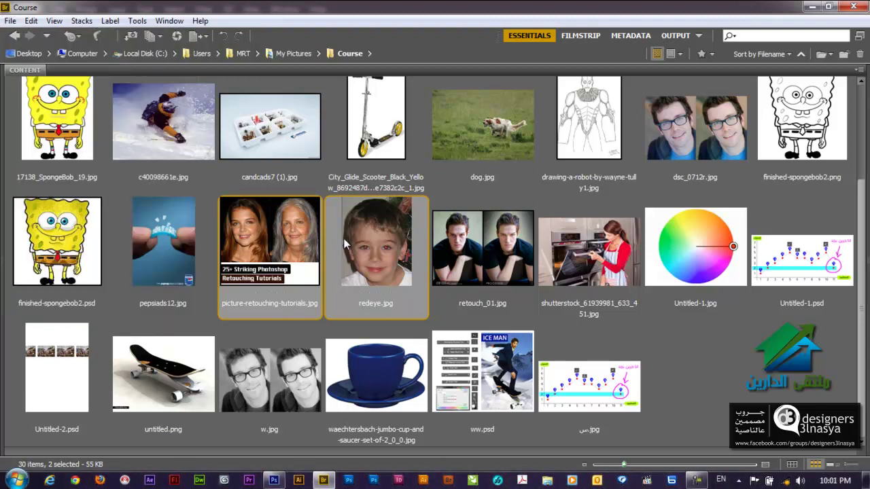
left_click(348, 245)
left_click(519, 270)
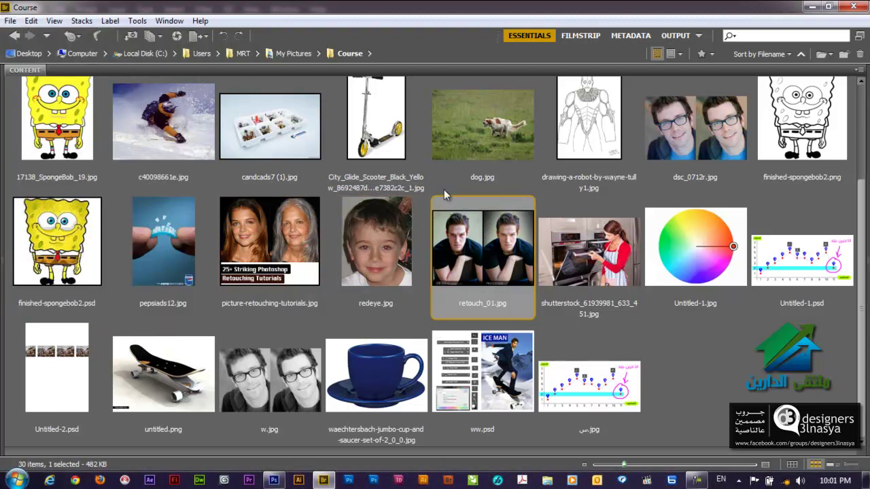
left_click(501, 123)
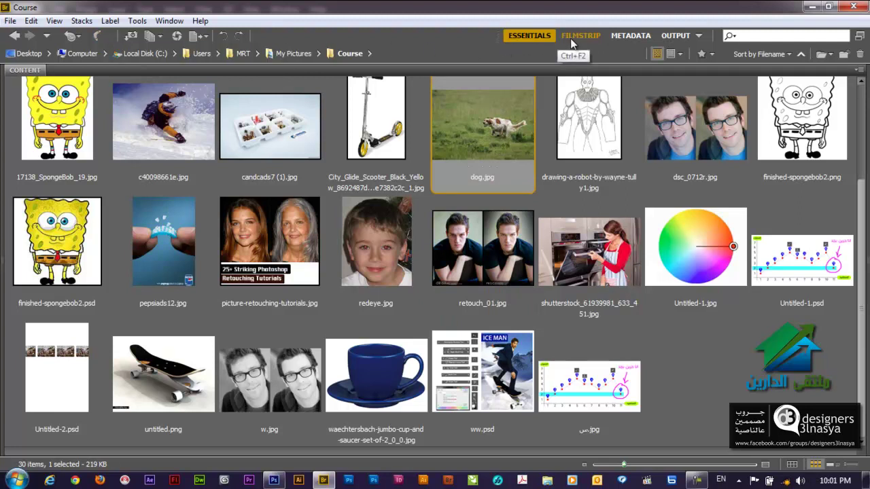
scroll(530, 35, "up", 1)
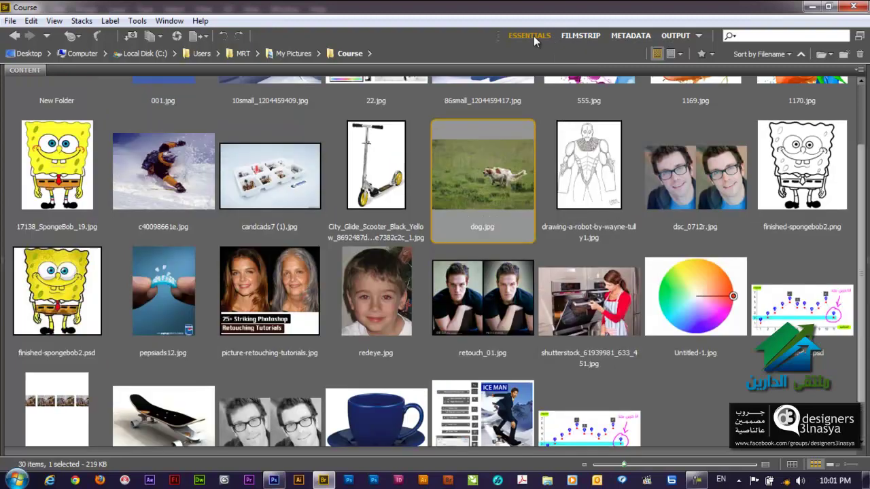
left_click(572, 35)
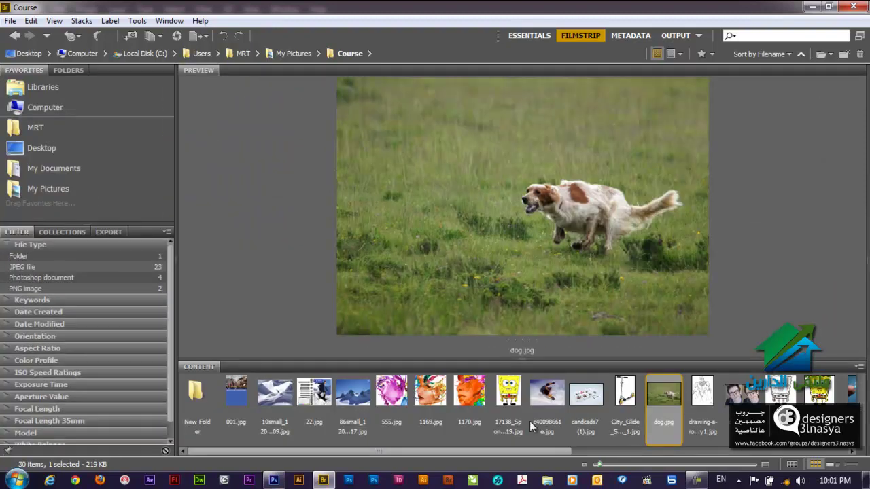
left_click(509, 393)
left_click(434, 406)
left_click(343, 397)
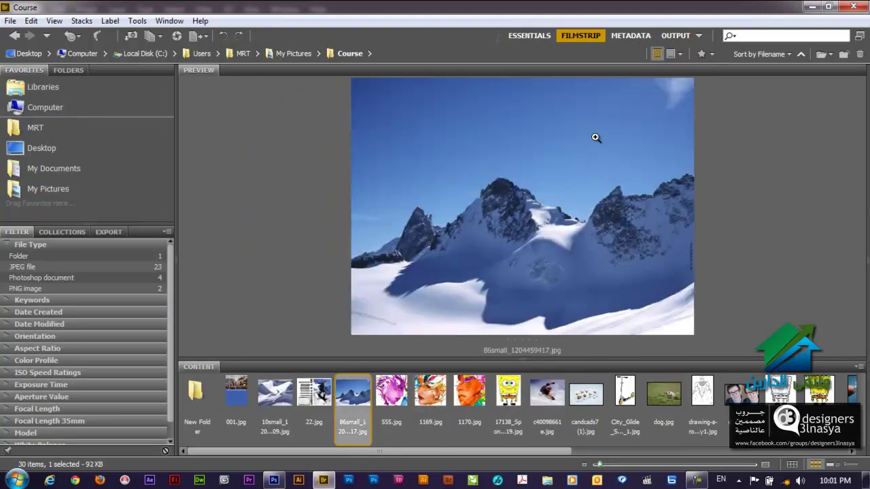
left_click(629, 37)
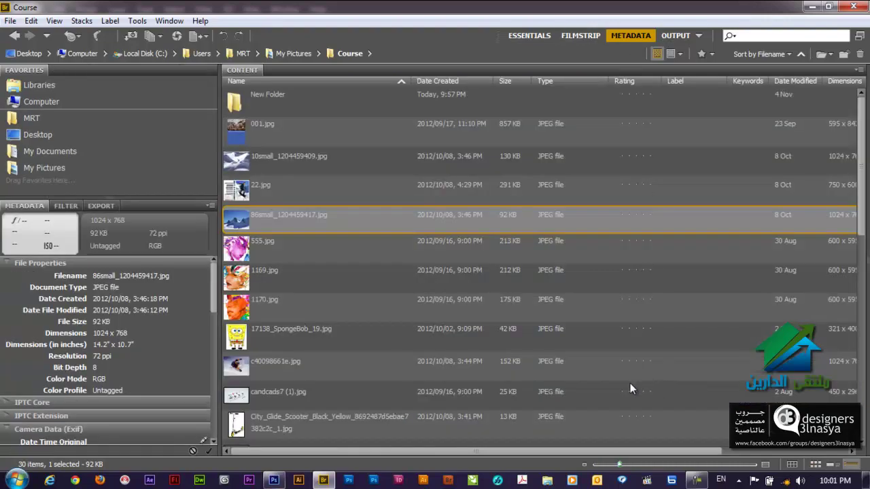
left_click(251, 302)
left_click(278, 398)
left_click(268, 193)
left_click(272, 139)
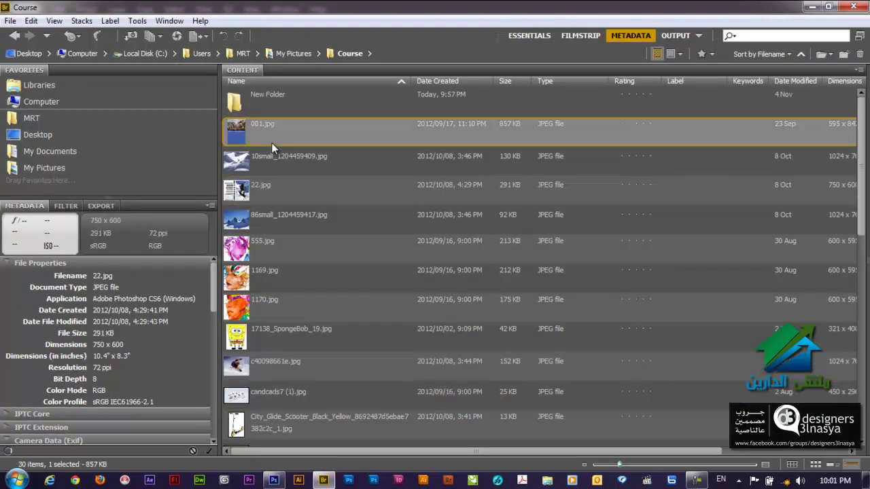
left_click(682, 37)
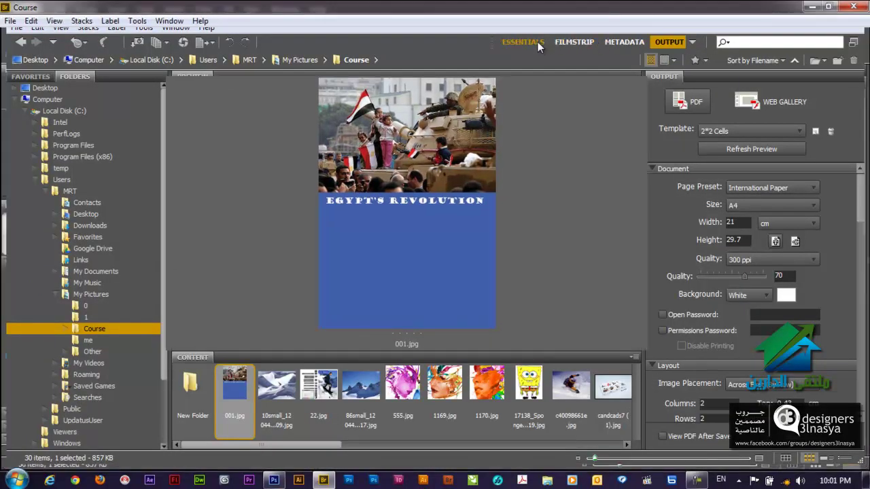
left_click(537, 41)
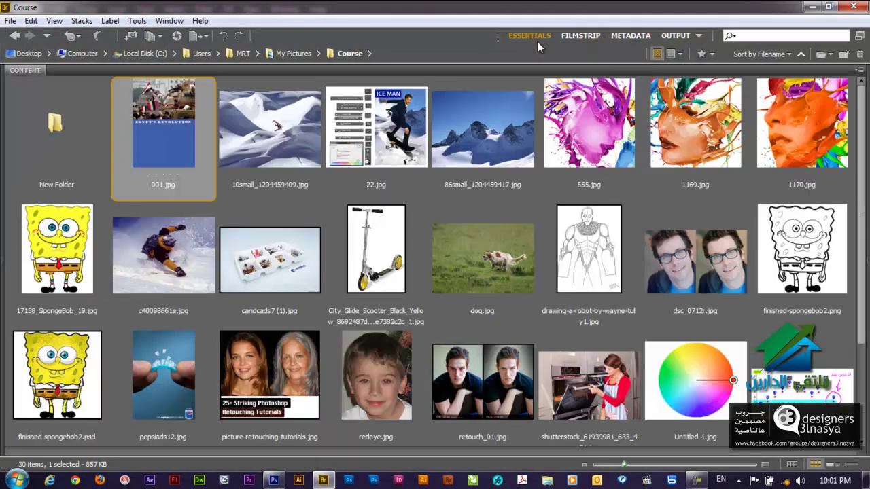
key("Tab")
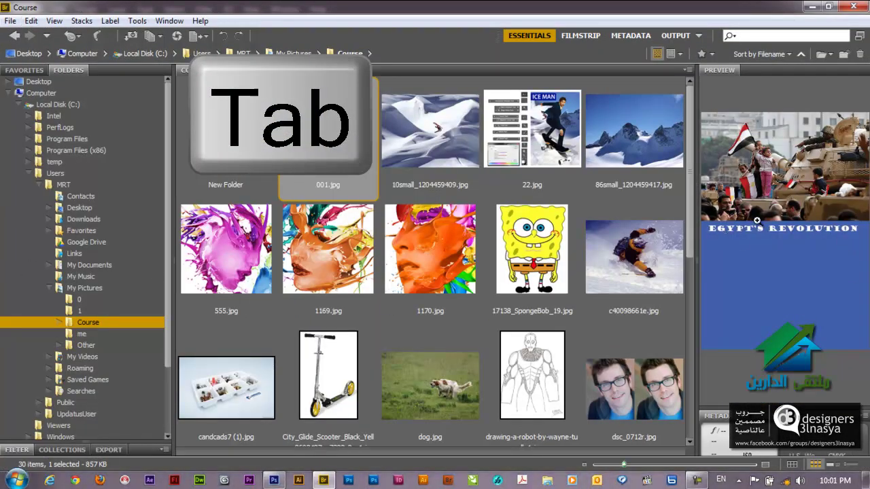
left_click_drag(698, 229, 532, 232)
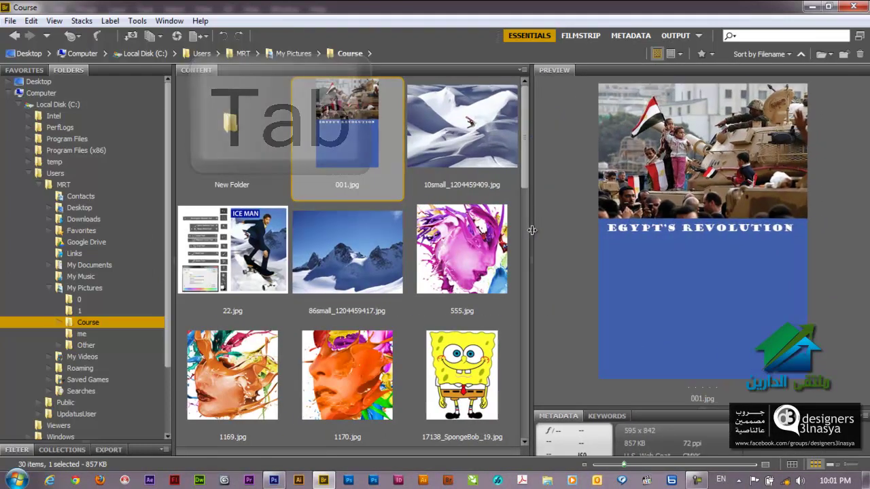
left_click(450, 252)
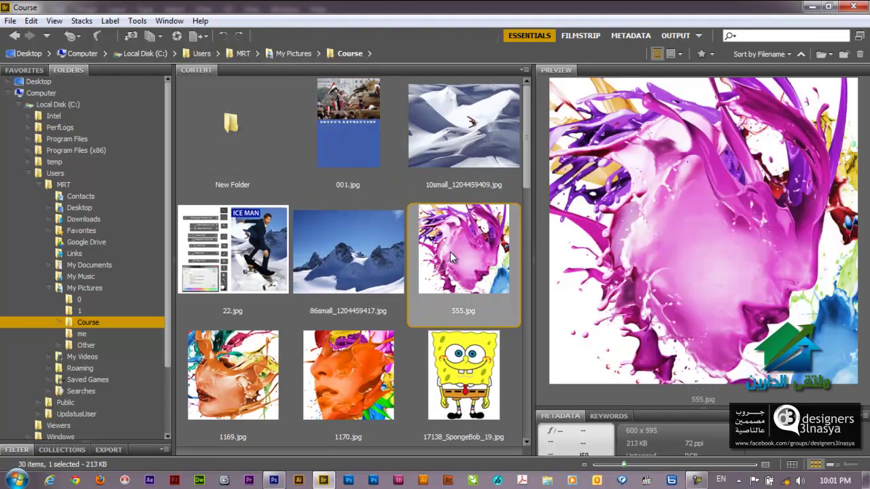
left_click(499, 375)
left_click(336, 370)
left_click(350, 285)
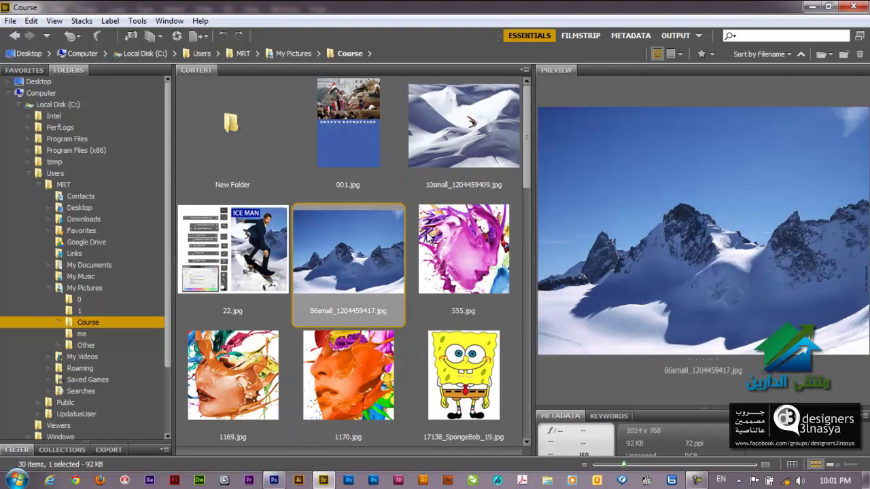
left_click(448, 244, "ctrl")
left_click(482, 130, "ctrl")
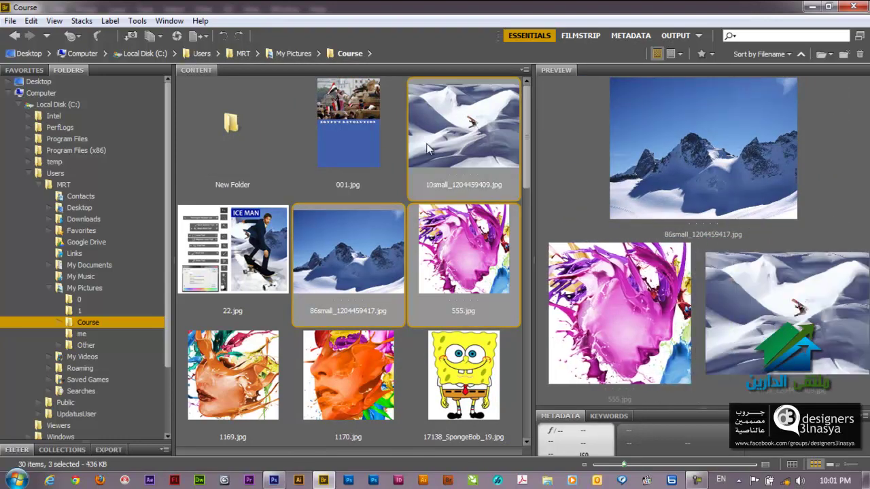
left_click(385, 141, "ctrl")
left_click(367, 370, "ctrl")
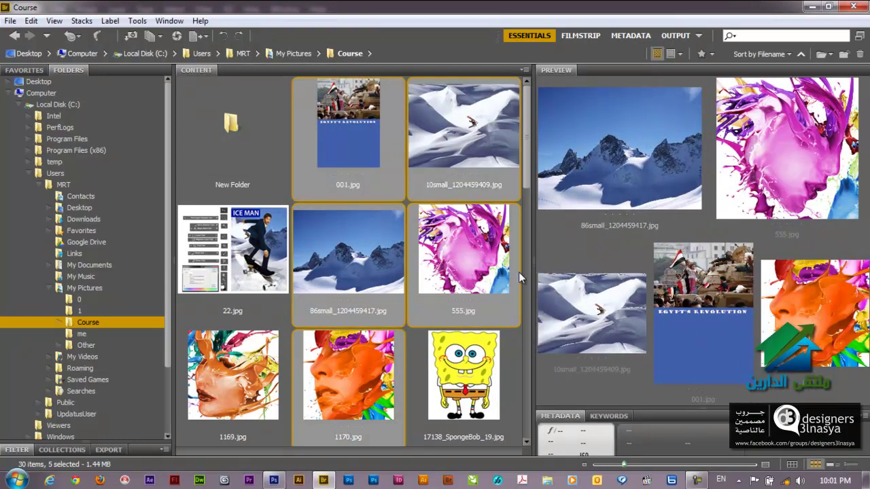
left_click(469, 378)
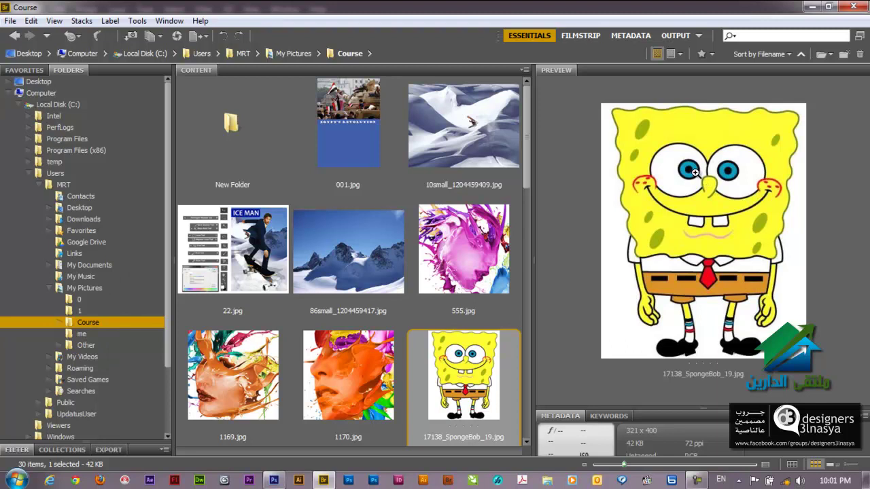
left_click(695, 172)
left_click_drag(695, 172, 669, 147)
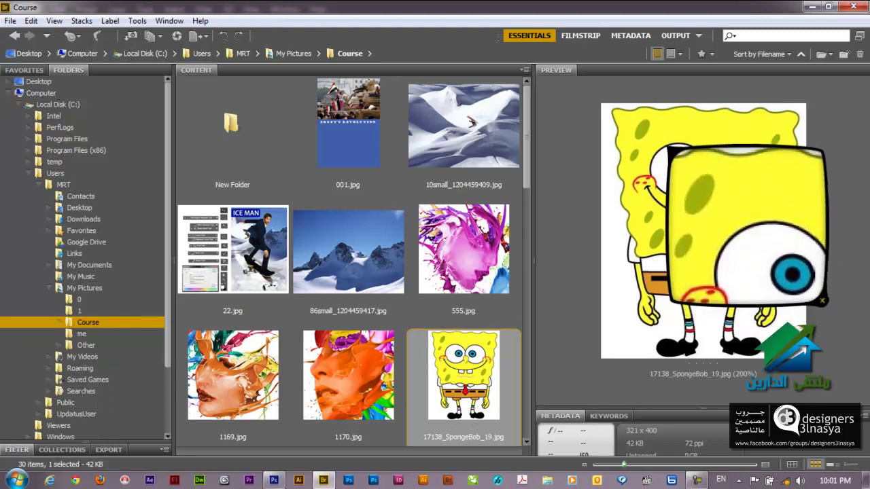
mouse_move(711, 212)
left_mouse_down()
mouse_move(644, 232)
mouse_move(718, 310)
mouse_move(714, 250)
left_mouse_up()
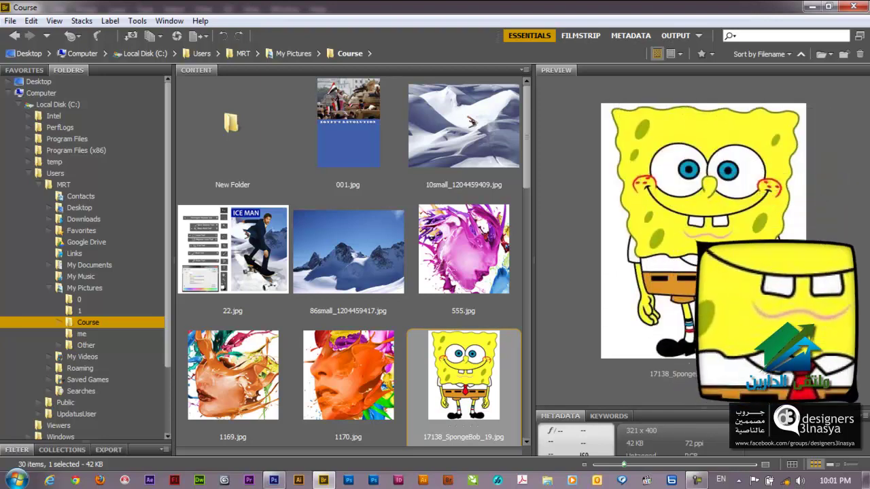
left_click(714, 250)
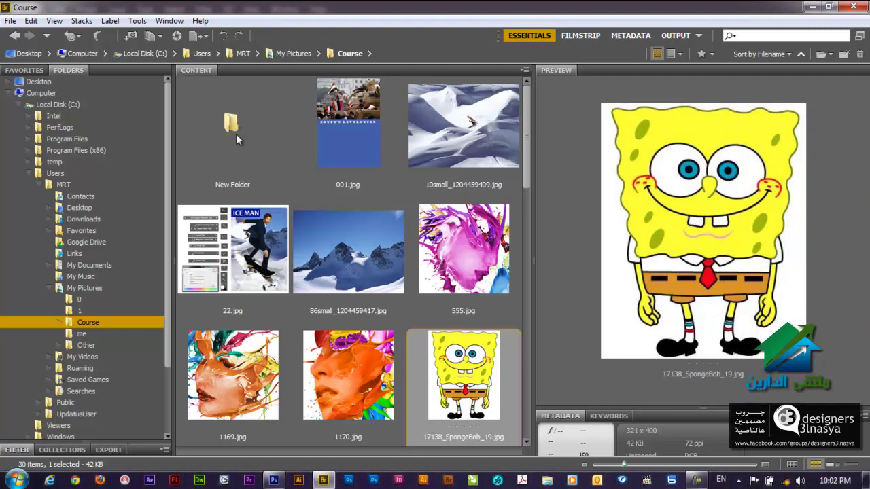
left_click(235, 37)
left_click(225, 35)
- Check the Recent Files list and open then cancel the Photo Downloader
left_click(78, 37)
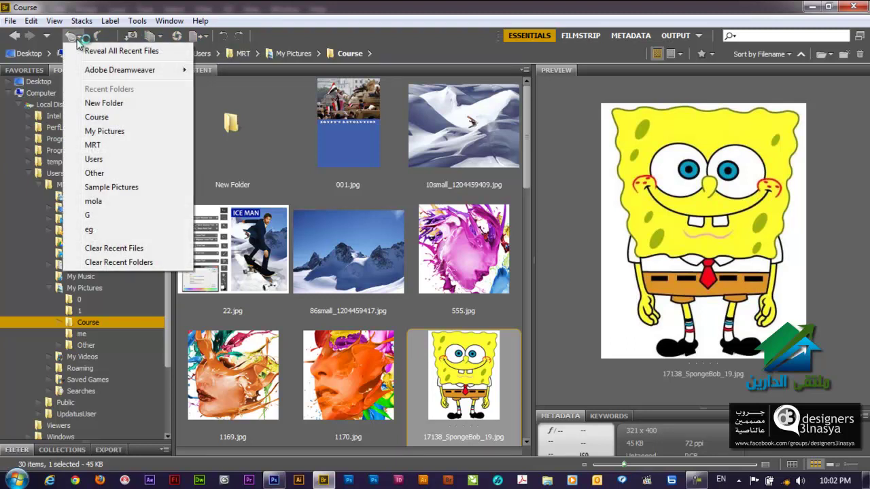
left_click(124, 38)
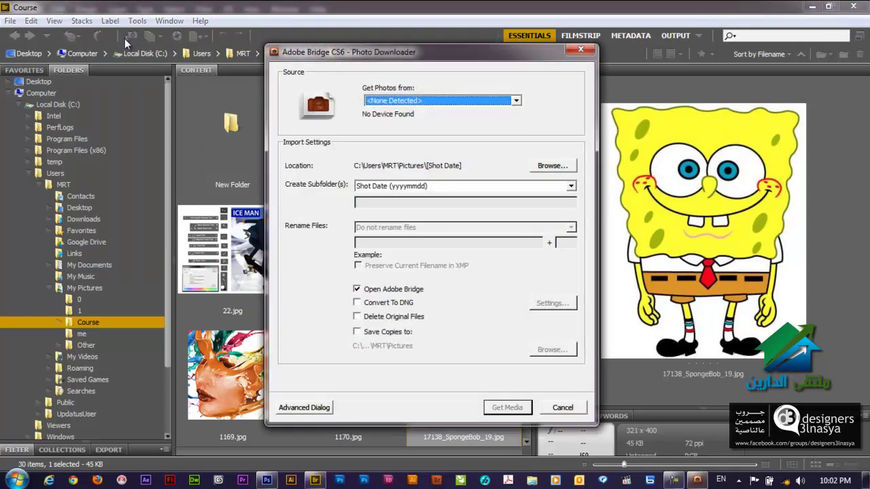
left_click(546, 405)
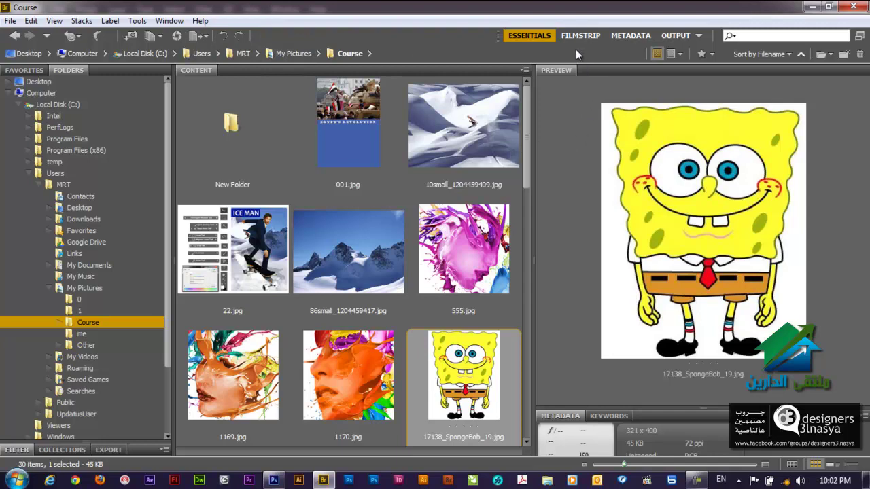
- Ctrl-select the 555, 86small, 22 and 1170 thumbnails together
left_click(437, 142)
left_click(470, 252)
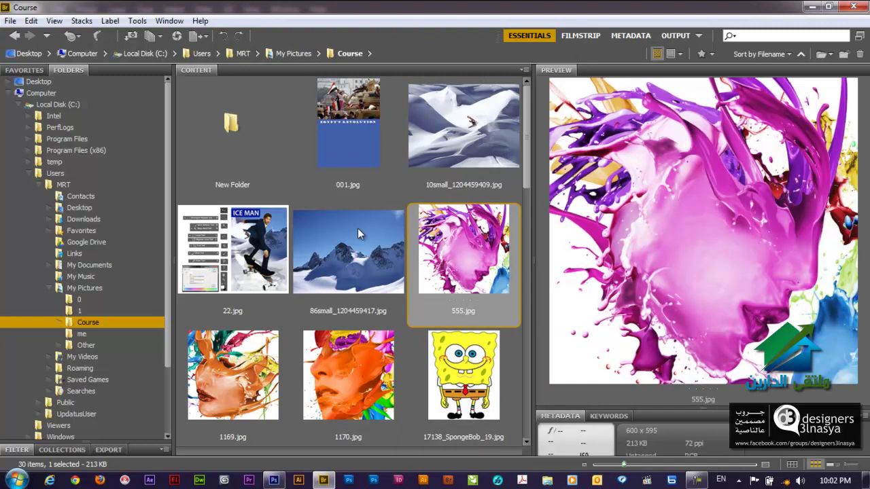
left_click(358, 228, "ctrl")
left_click(248, 253, "ctrl")
left_click(349, 361, "ctrl")
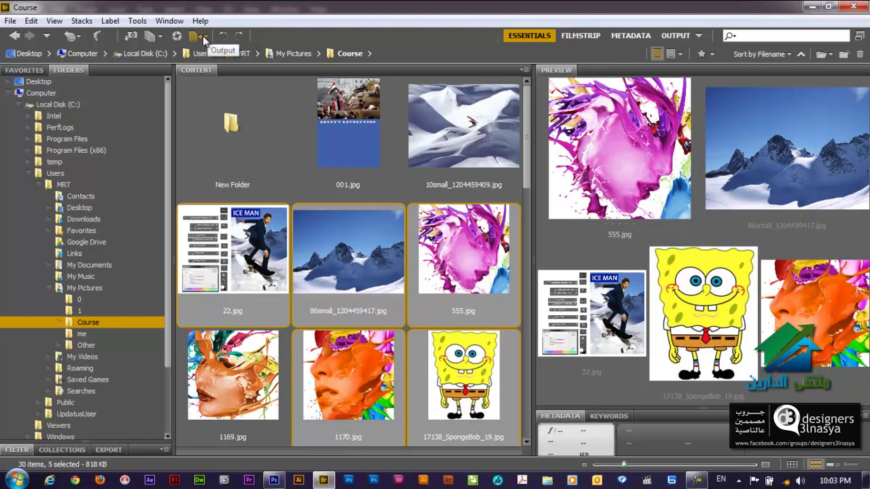
- Open the Output to Web or PDF panel, preview Web Gallery, then return to PDF settings
left_click(201, 38)
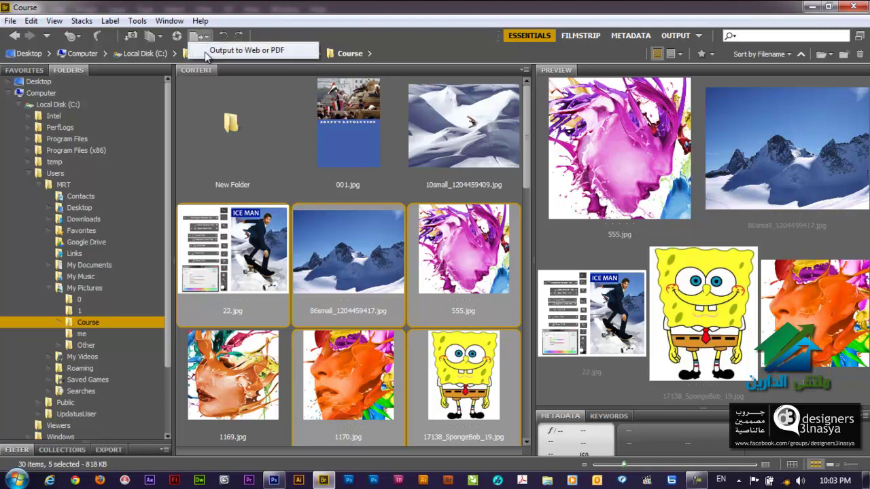
left_click(206, 54)
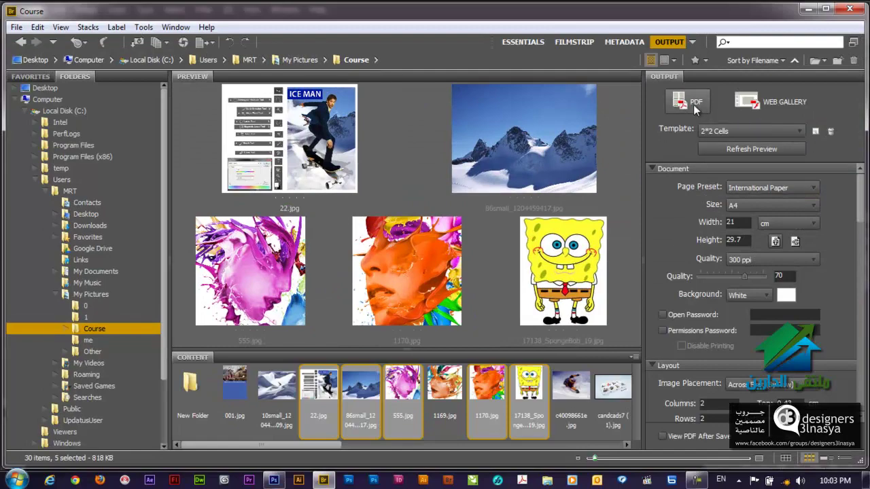
left_click(780, 102)
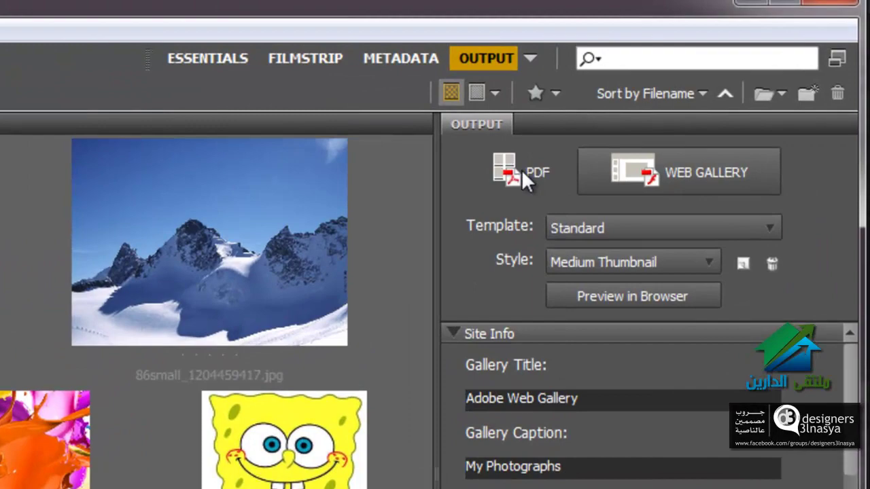
left_click(522, 171)
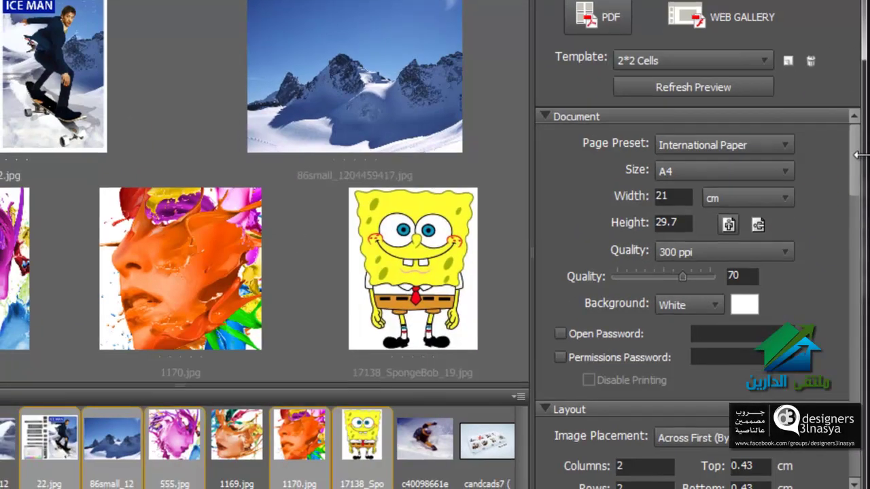
scroll(859, 176, "down", 1)
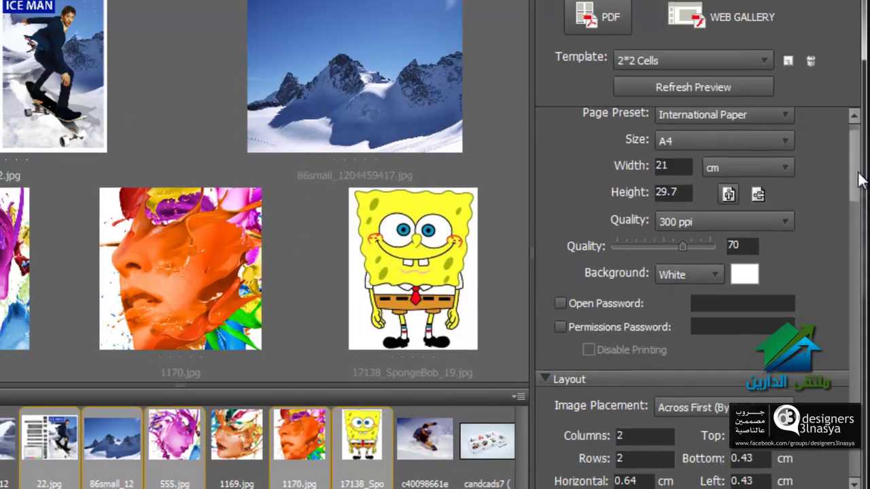
scroll(859, 180, "down", 1)
scroll(859, 182, "down", 1)
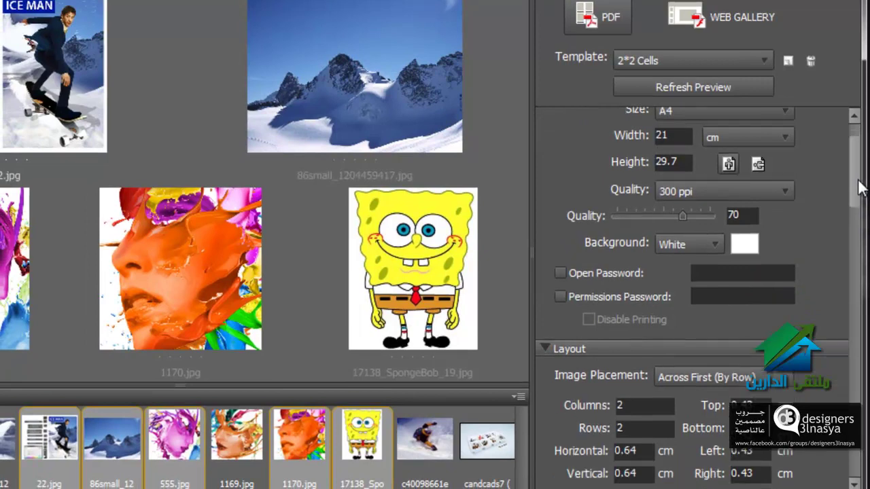
scroll(859, 177, "up", 3)
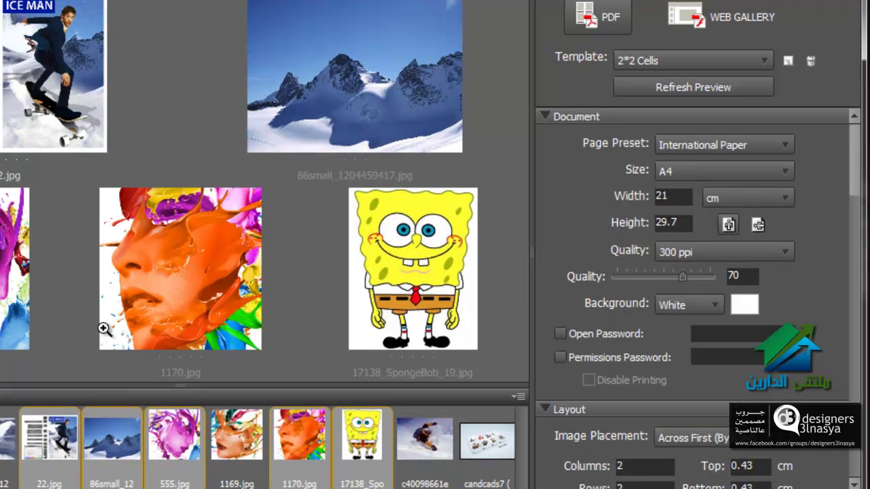
- Inspect the 1170 image with the loupe and scroll through the 2*2 Cells, A4 Document settings
left_click(208, 248)
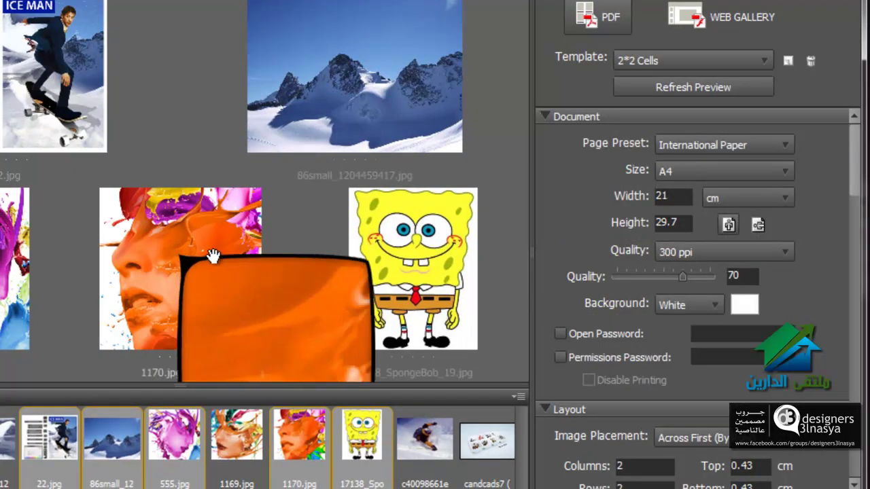
left_click_drag(208, 249, 332, 129)
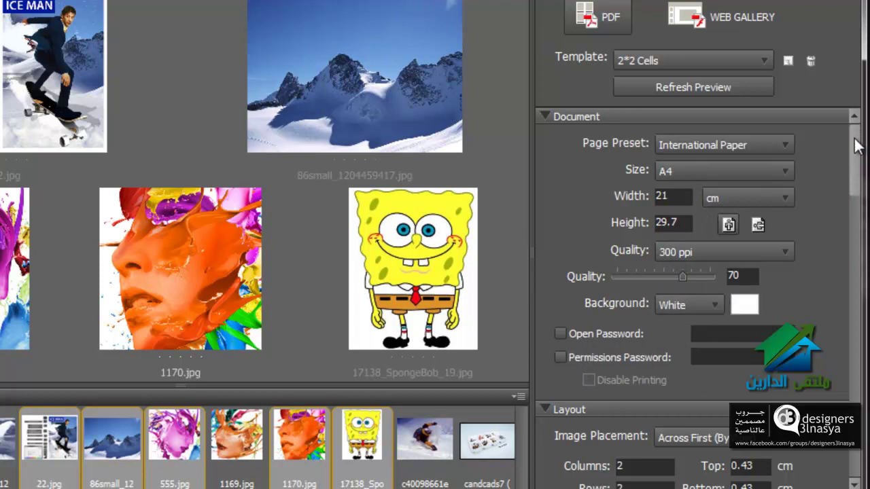
left_click_drag(856, 140, 866, 202)
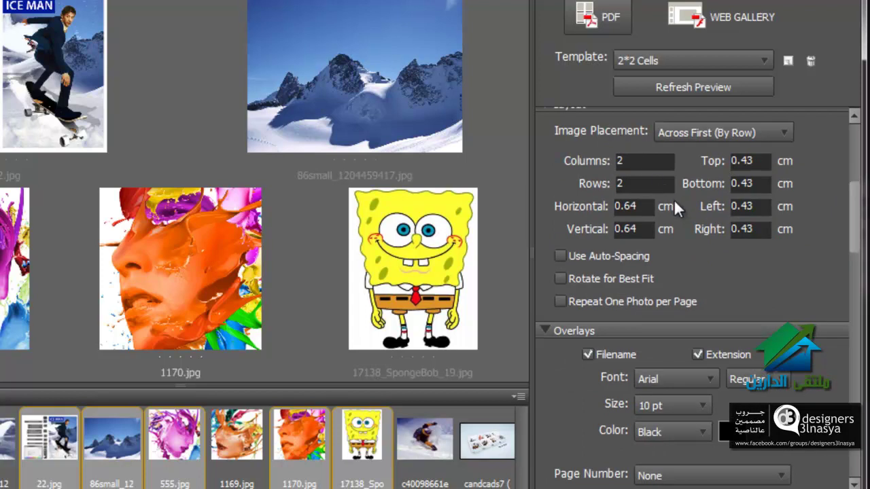
mouse_move(862, 250)
left_mouse_down()
mouse_move(855, 313)
mouse_move(854, 282)
left_mouse_up()
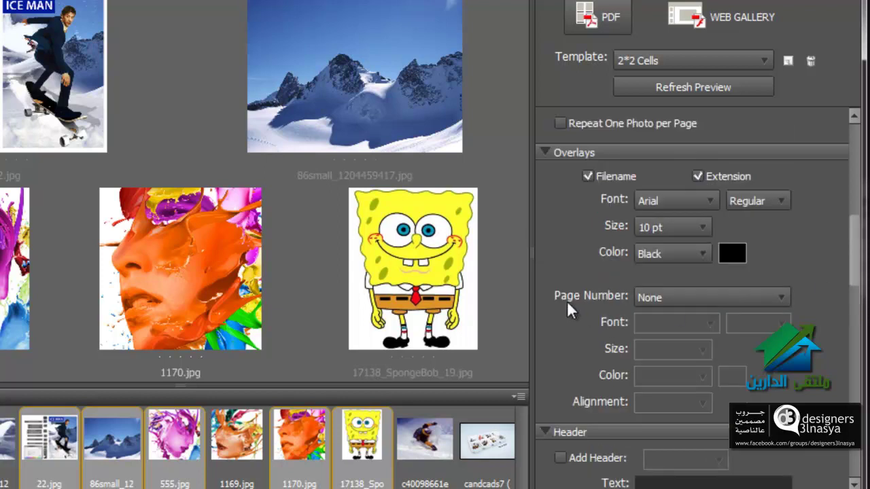
- Place page numbers in the header, accept enabling the Header, add a footer, and repeat one photo per page
left_click(649, 295)
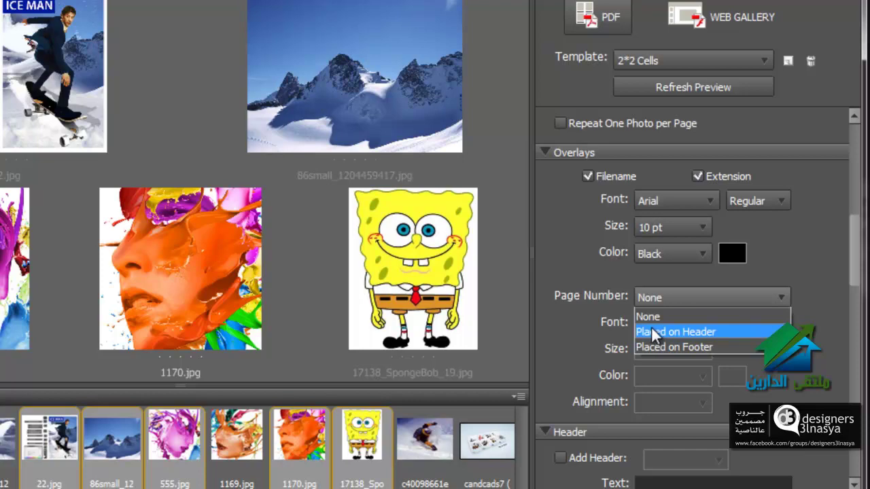
left_click(651, 332)
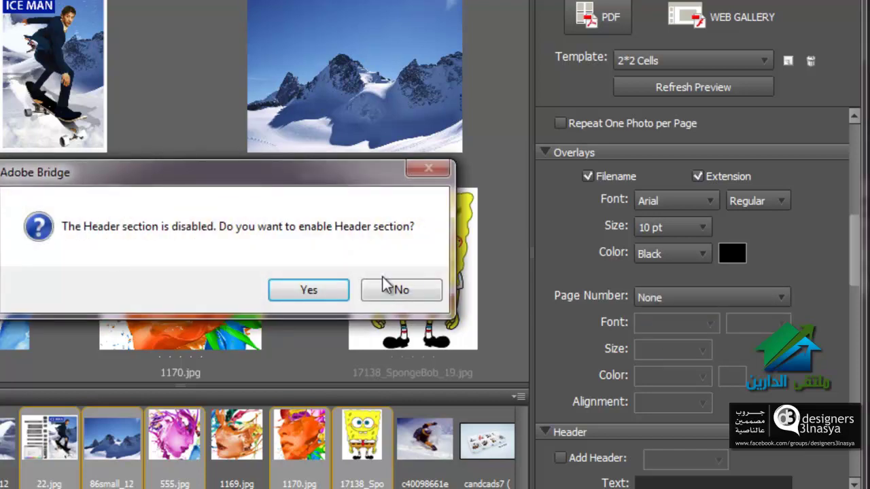
left_click(321, 290)
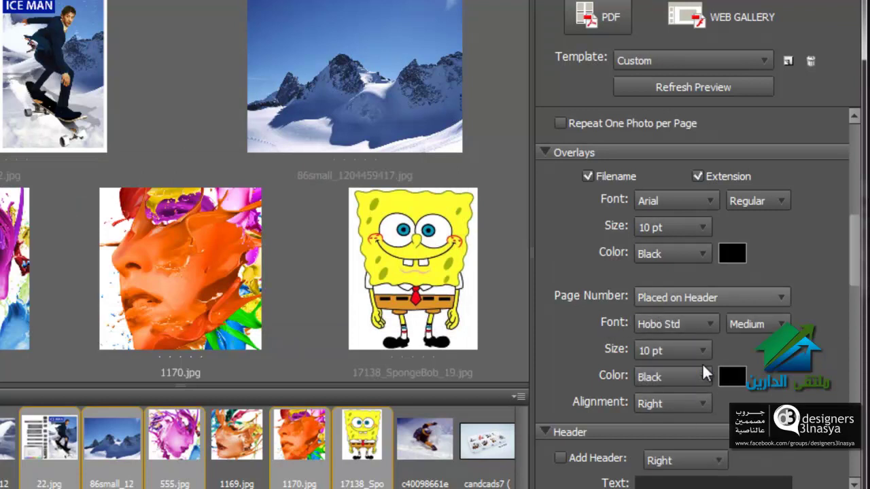
left_click_drag(855, 264, 862, 311)
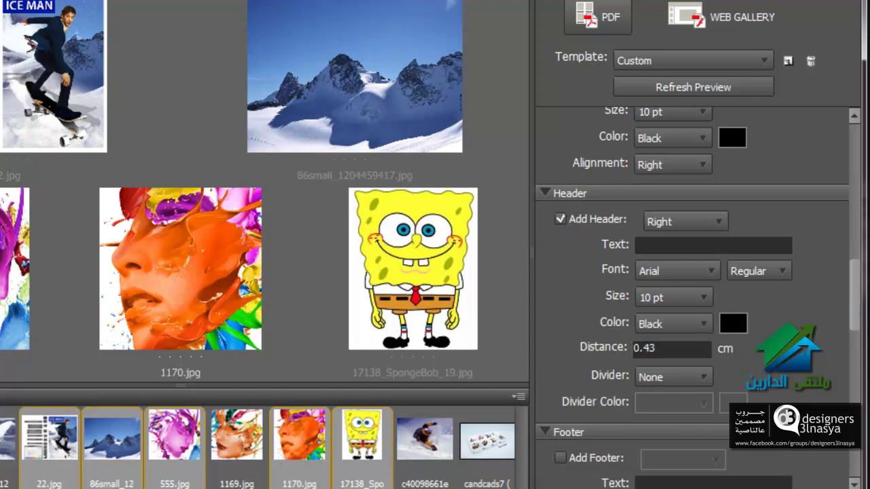
left_click_drag(862, 326, 862, 361)
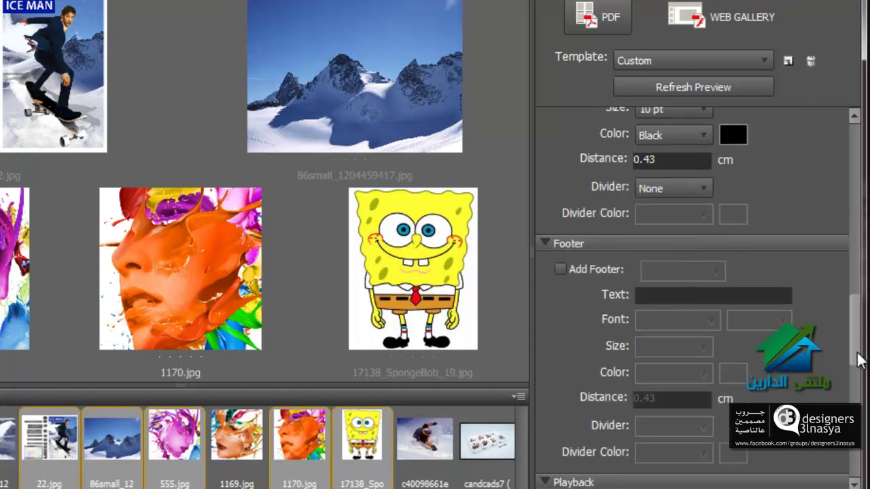
left_click(560, 269)
left_click_drag(858, 314, 858, 362)
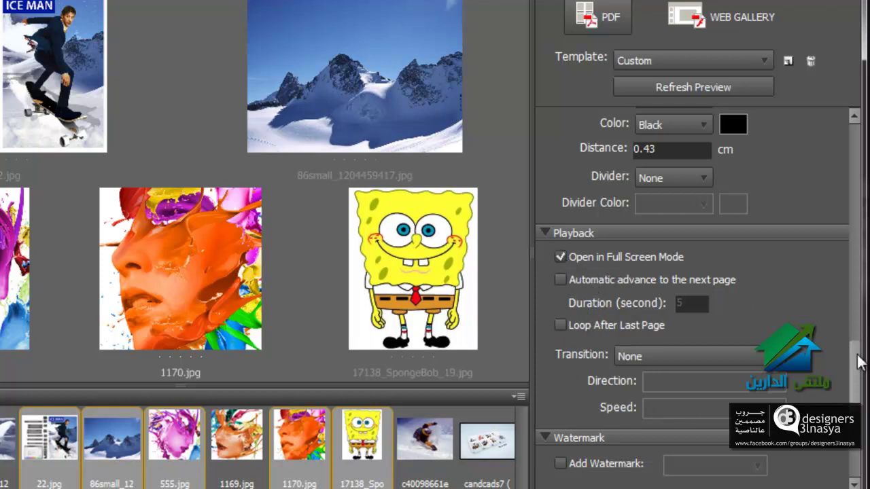
mouse_move(861, 364)
left_mouse_down()
mouse_move(865, 428)
mouse_move(865, 197)
left_mouse_up()
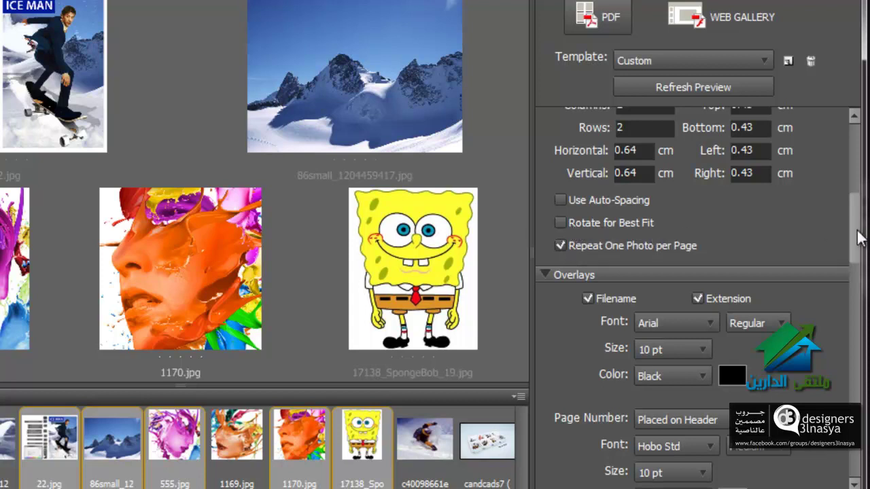
- Enable Use Auto-Spacing and Rotate for Best Fit in Layout, then scroll to the Watermark section
scroll(858, 235, "up", 1)
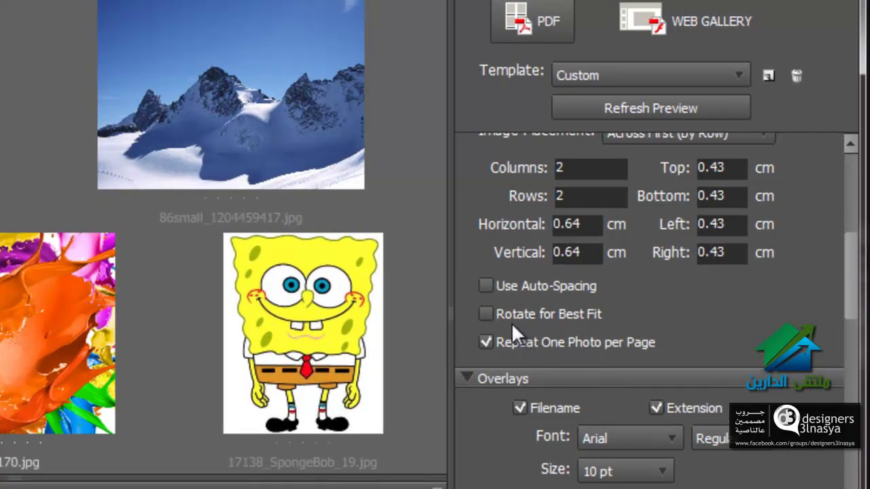
left_click(487, 284)
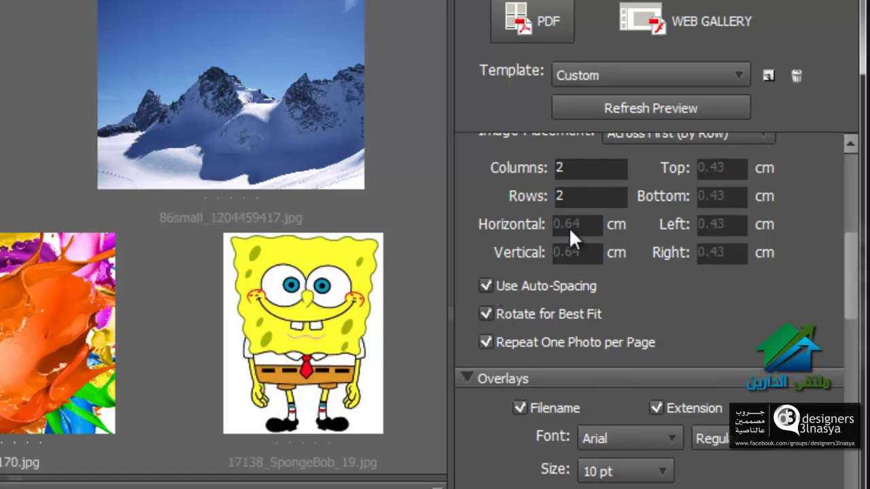
left_click_drag(849, 291, 852, 267)
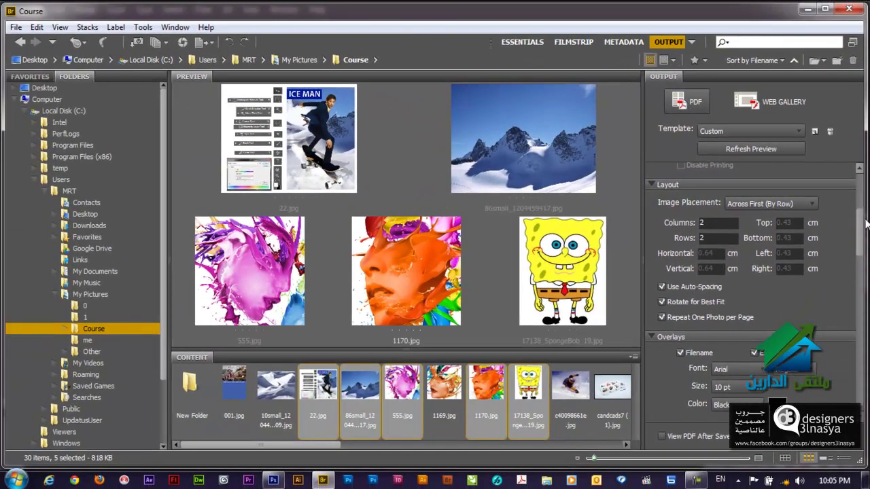
left_click_drag(866, 224, 862, 390)
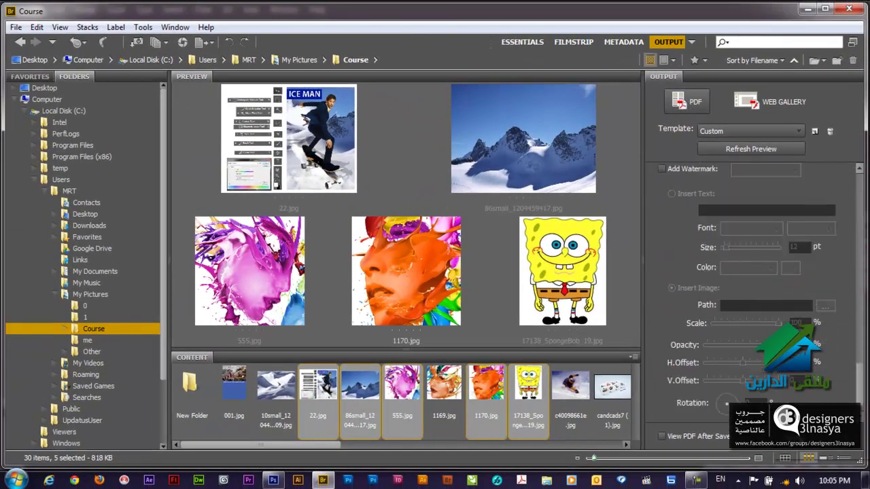
- Save the contact sheet as 333 on the Desktop and acknowledge the success message
left_click(840, 445)
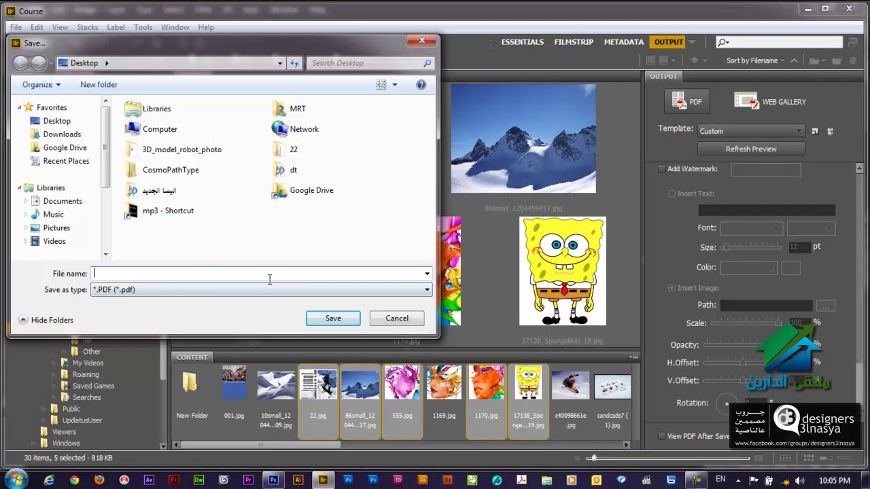
type("333")
left_click(333, 319)
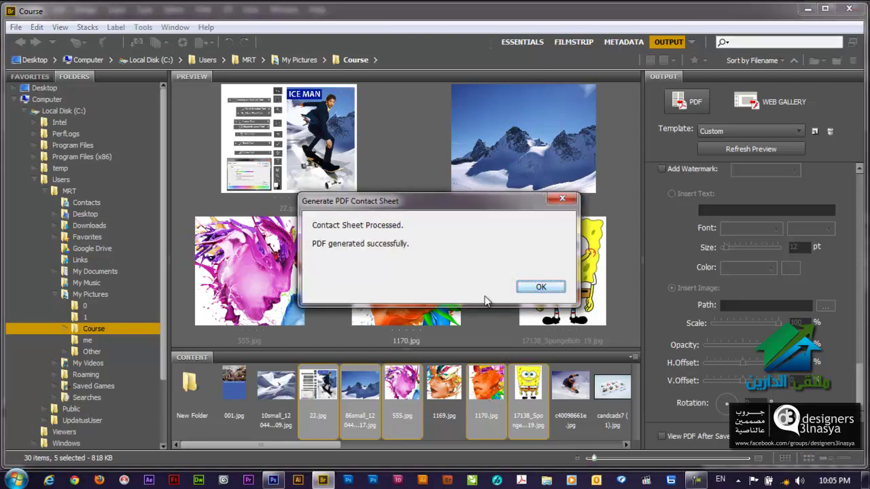
left_click(547, 286)
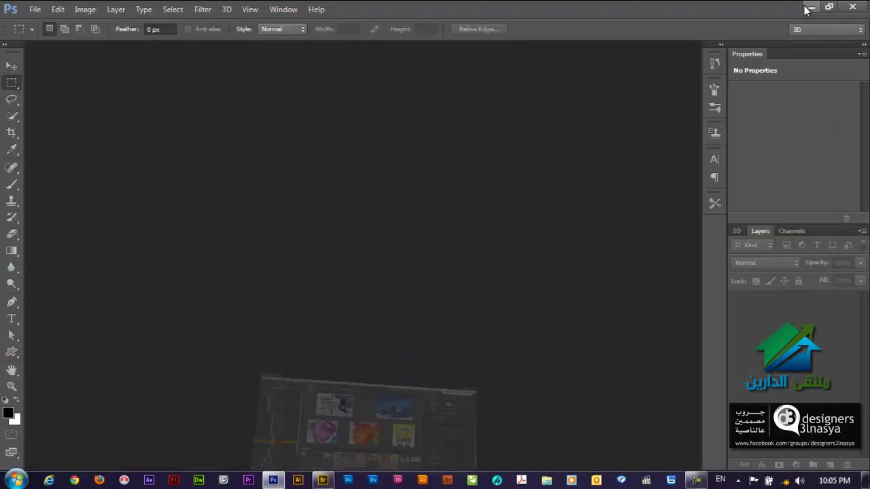
- Minimize Bridge and open 333.pdf from the desktop in full-screen mode
left_click(807, 9)
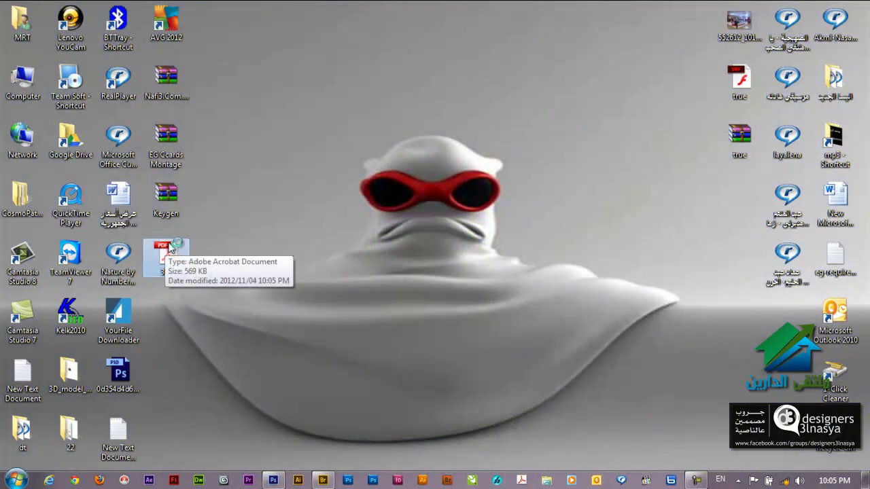
double_click(167, 248)
left_click(470, 284)
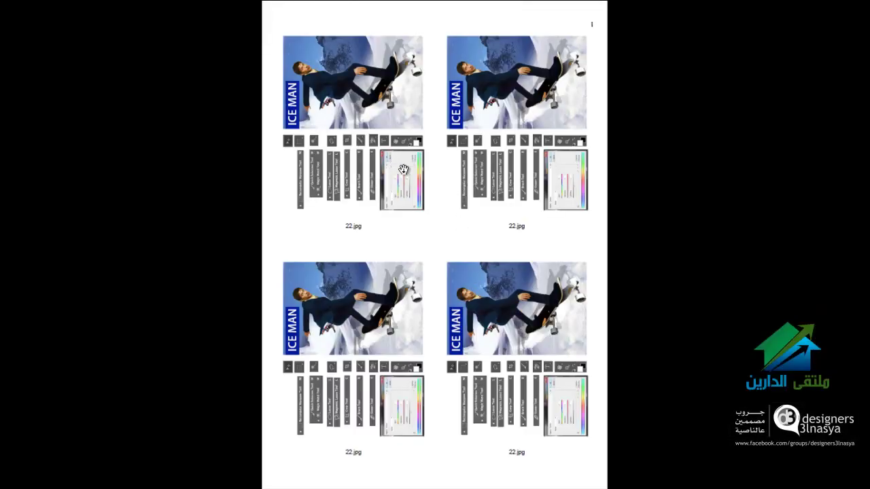
- Page through the five contact-sheet pages, exit full screen, and close Acrobat
left_click(401, 253)
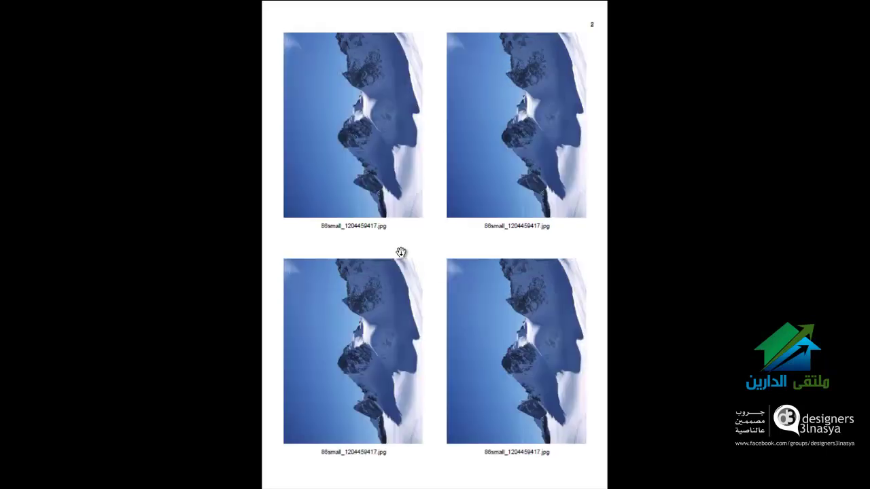
left_click(401, 253)
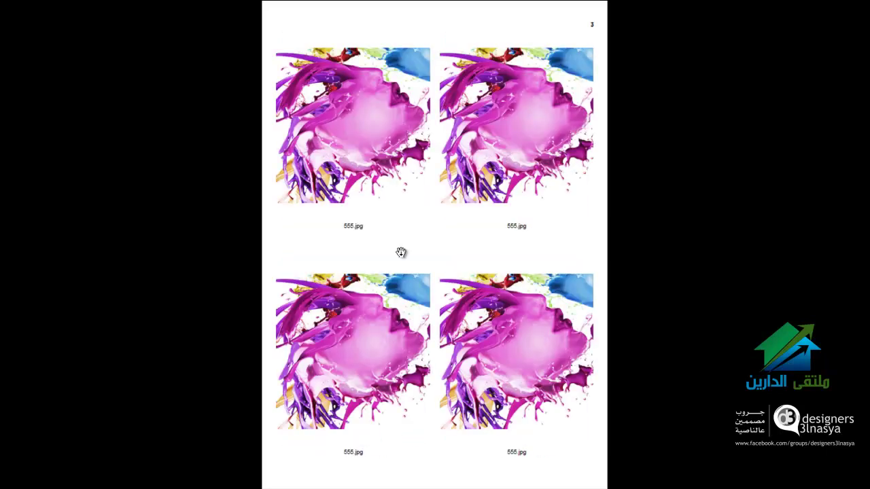
left_click(429, 193)
left_click(428, 194)
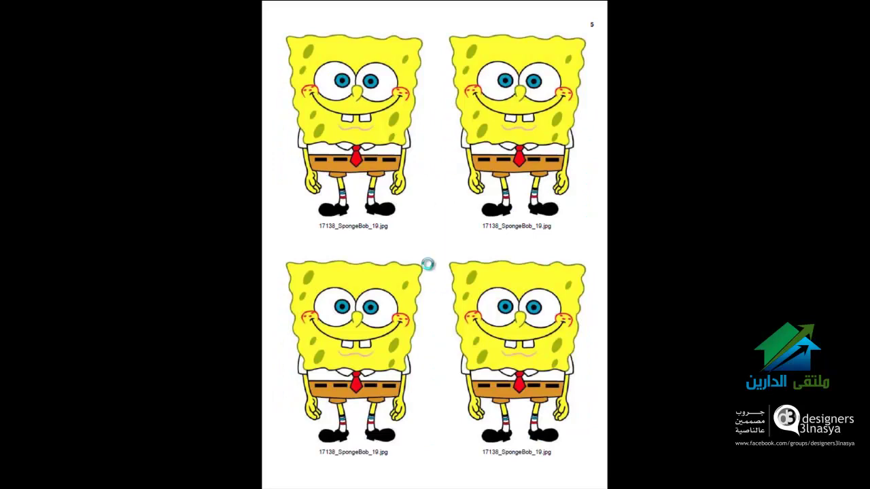
scroll(428, 264, "up", 2)
scroll(428, 263, "up", 1)
scroll(428, 264, "up", 1)
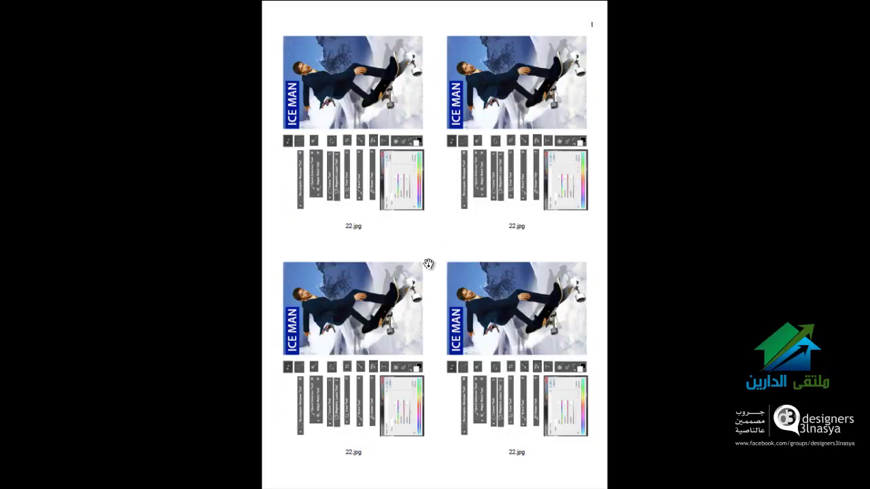
scroll(429, 264, "down", 2)
scroll(429, 264, "down", 2)
scroll(429, 264, "up", 1)
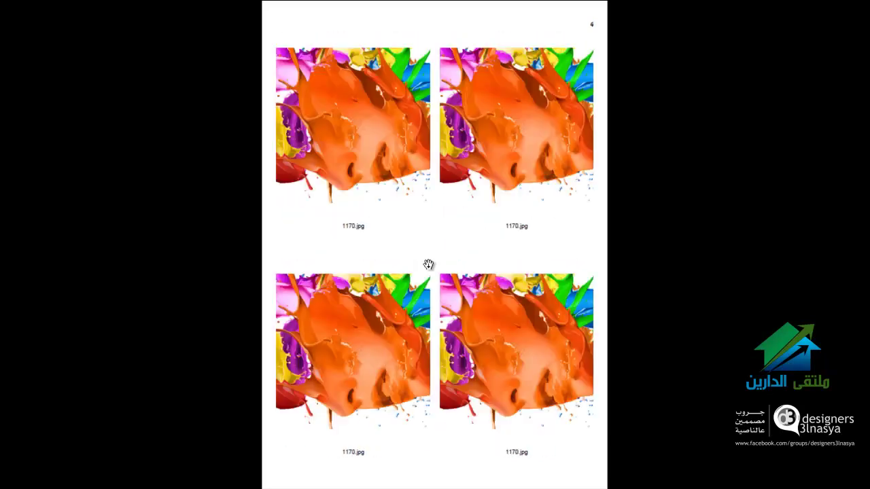
key("Escape")
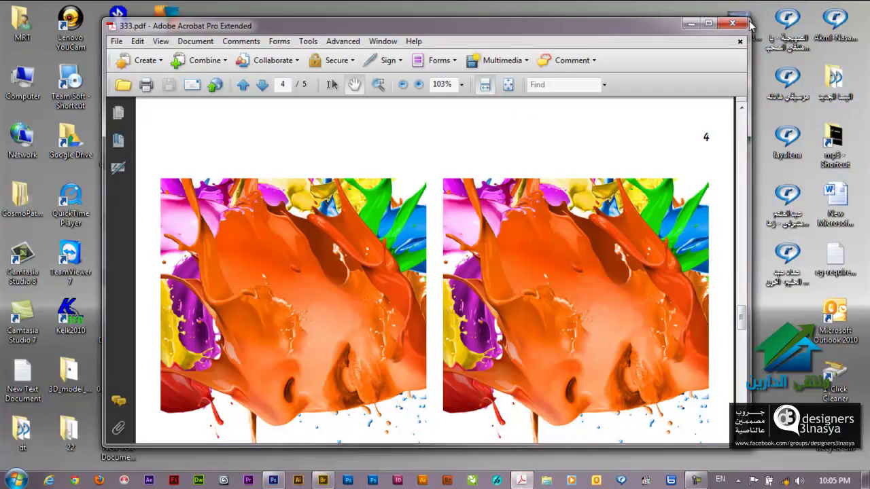
left_click(732, 23)
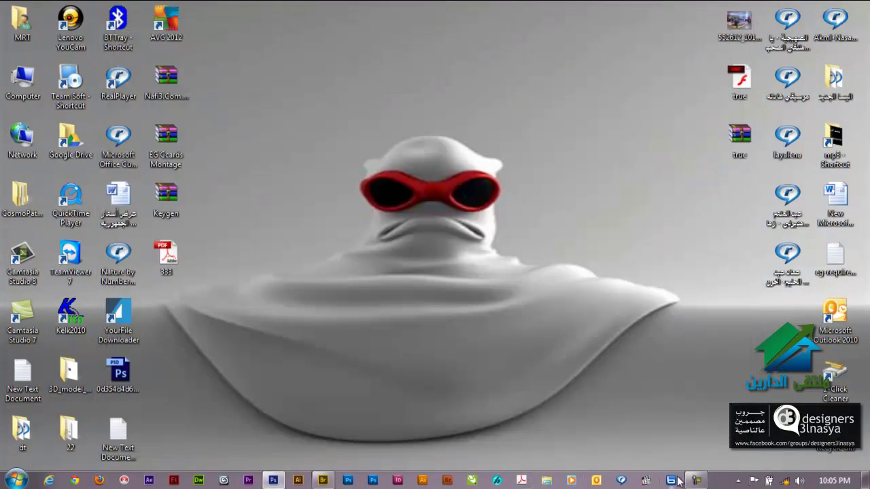
- Close Adobe Bridge and bring Photoshop back to the front
left_click(320, 480)
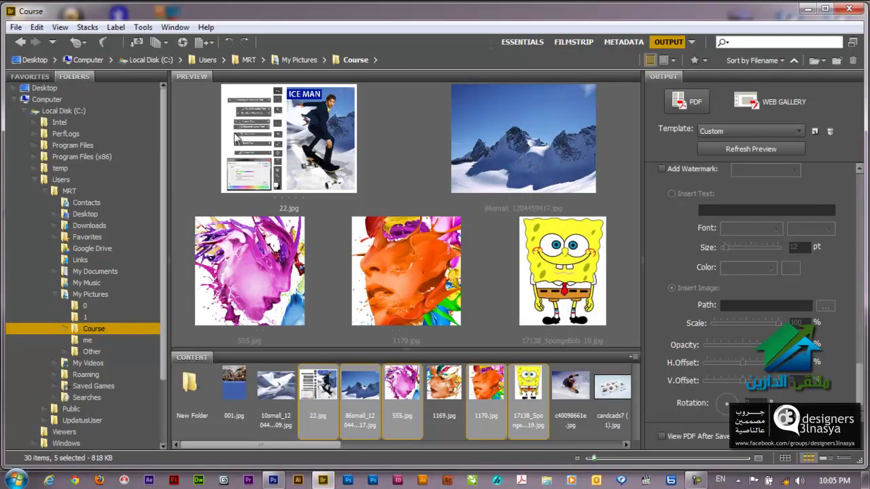
left_click(850, 8)
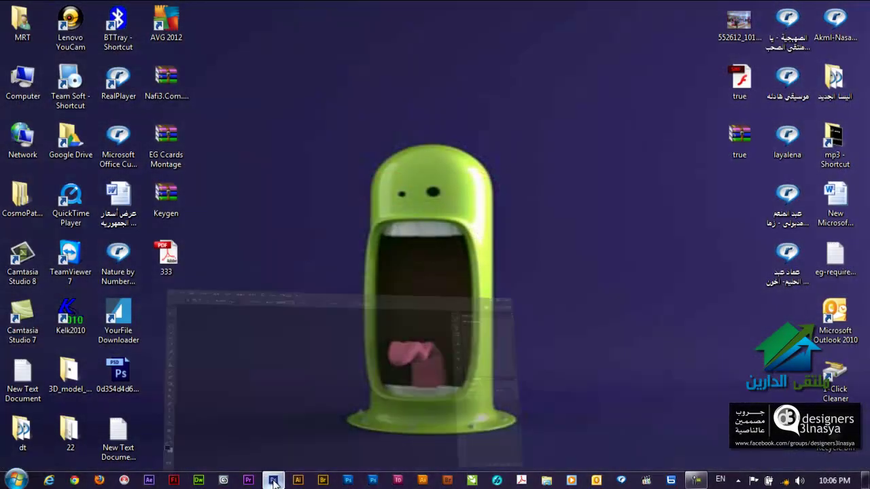
left_click(274, 481)
- Open Mini Bridge from the File menu, dock it with the other panels, and expand it
left_click(35, 9)
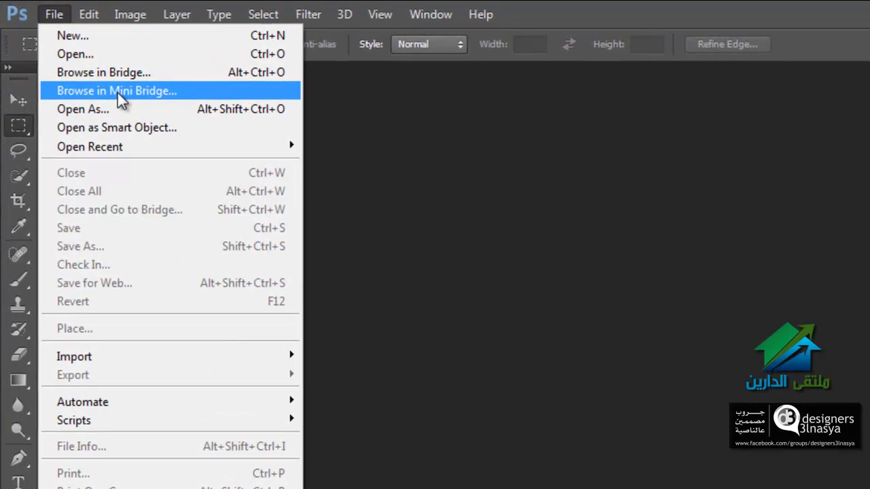
left_click(117, 95)
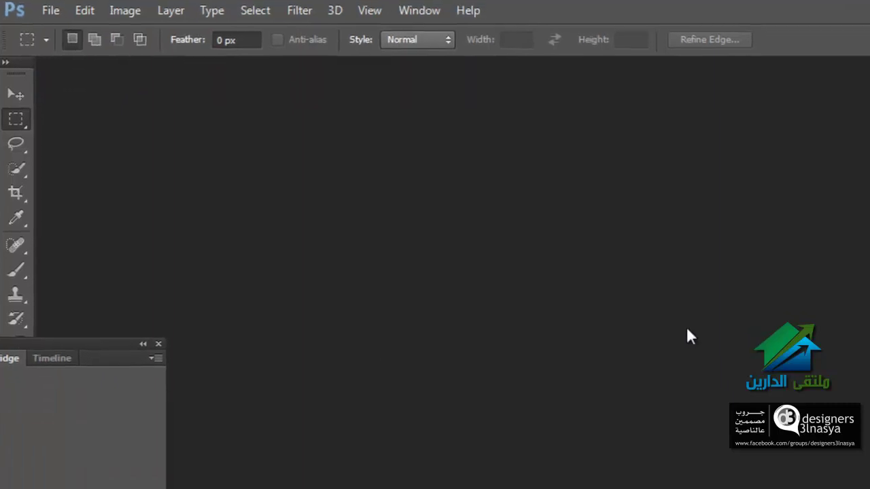
mouse_move(100, 360)
left_mouse_down()
mouse_move(768, 221)
mouse_move(760, 213)
left_mouse_up()
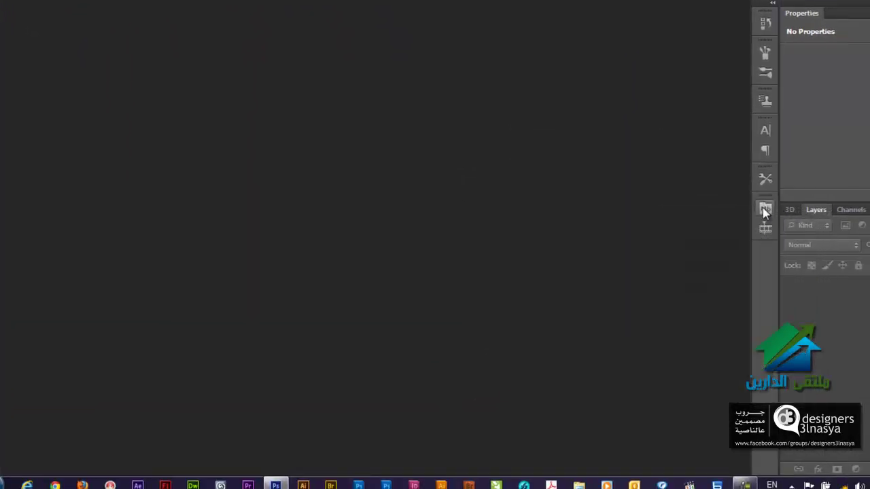
left_click(763, 209)
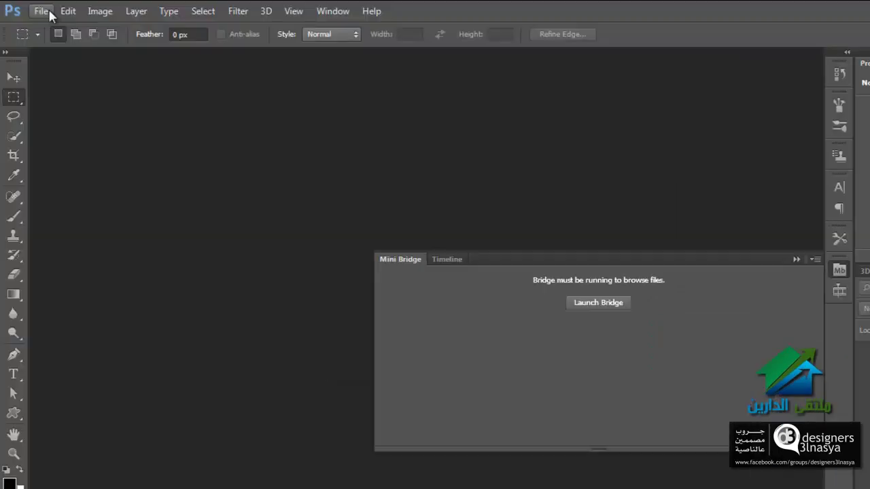
- Reopen Browse in Mini Bridge, launch Bridge, and make the panel taller
left_click(40, 11)
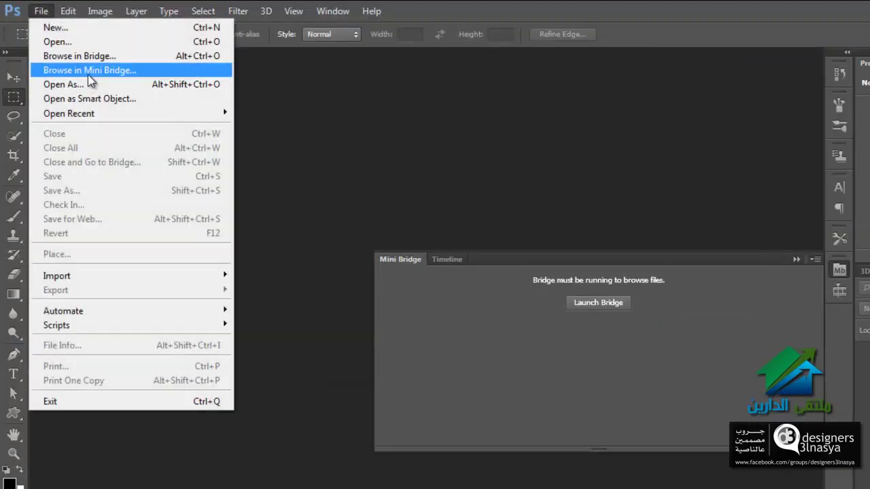
left_click(93, 70)
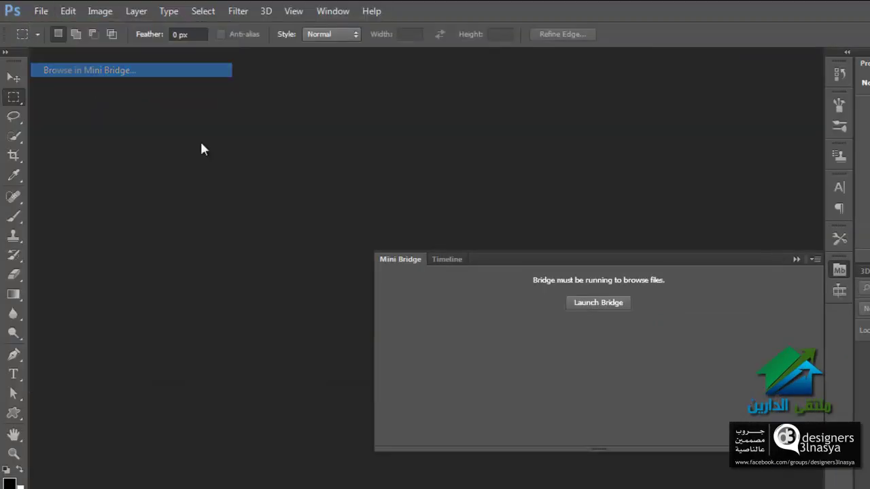
left_click(584, 305)
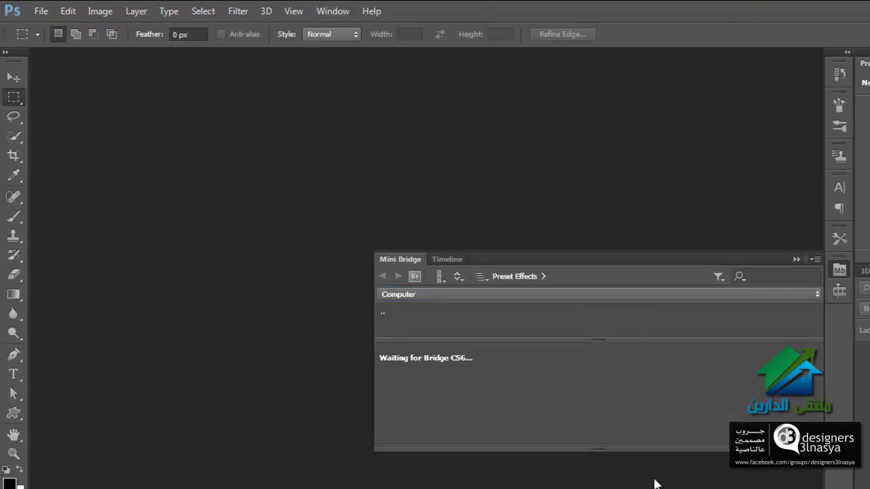
left_click_drag(628, 452, 537, 461)
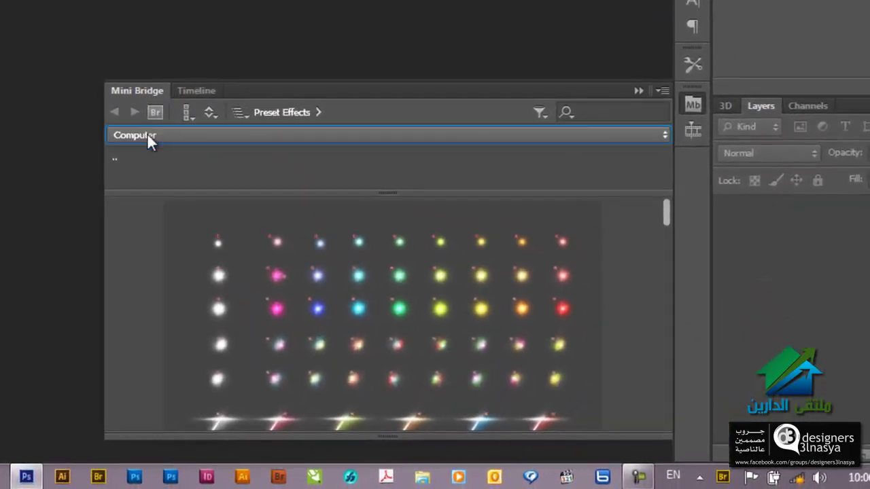
- Choose Computer as Mini Bridge's location, switch to Bridge, and reconnect Mini Bridge
left_click(147, 133)
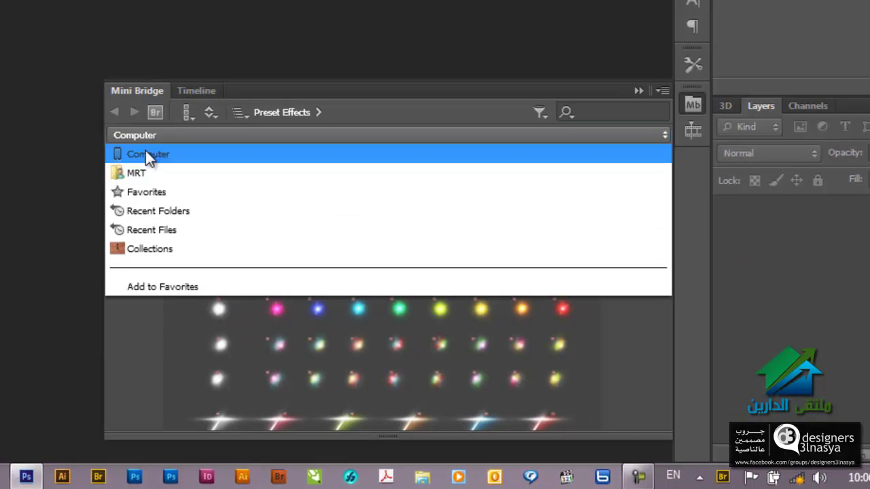
left_click(147, 154)
left_click(205, 151)
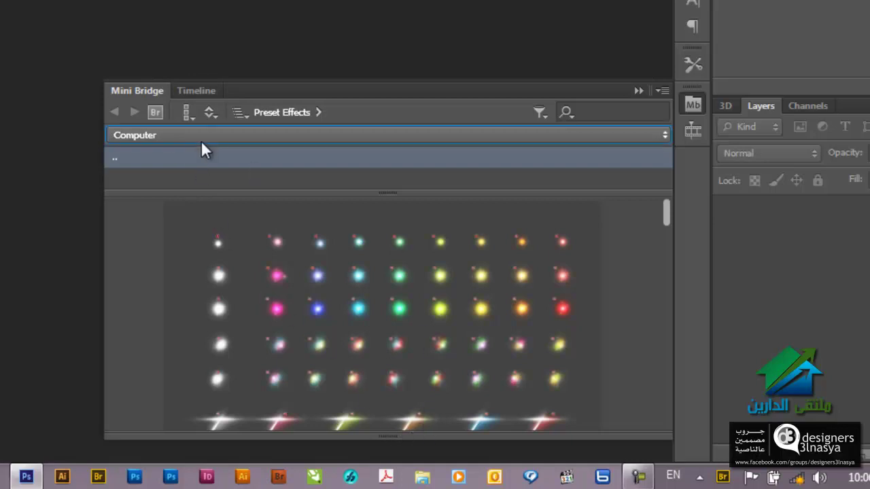
left_click(157, 110)
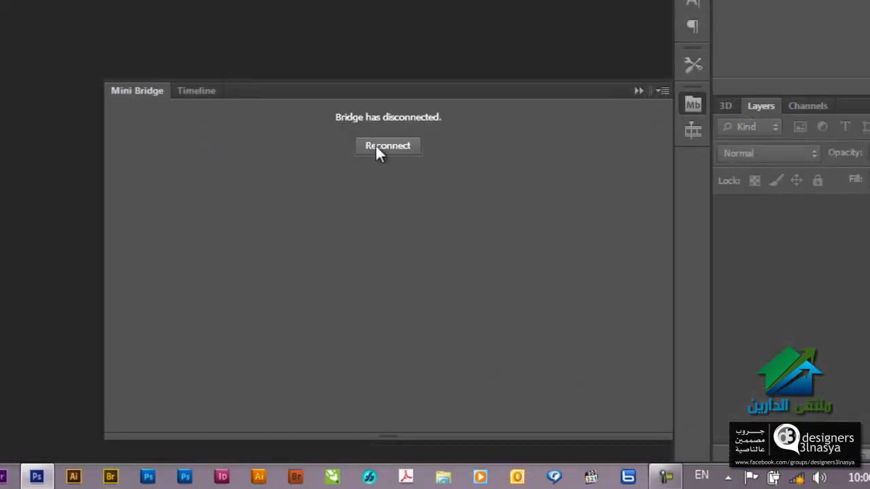
left_click(378, 148)
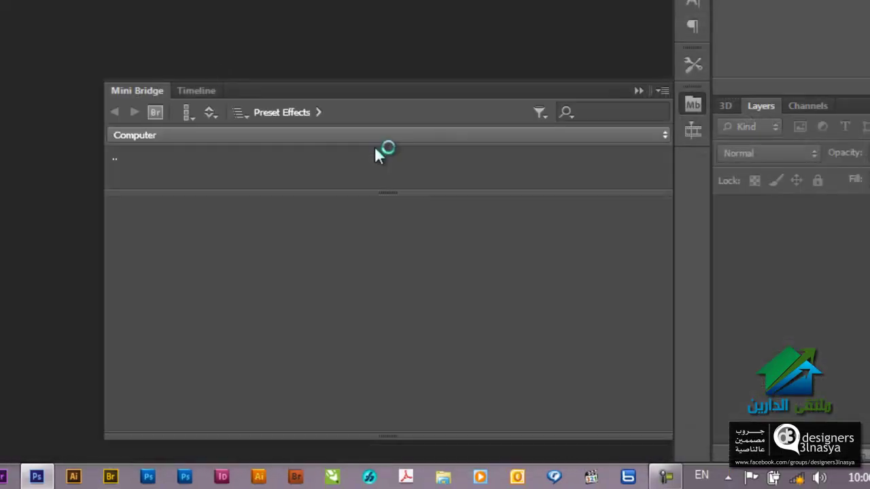
- Check the tools and sort menus, browse Computer from recent locations, and enlarge the drive list
left_click(187, 114)
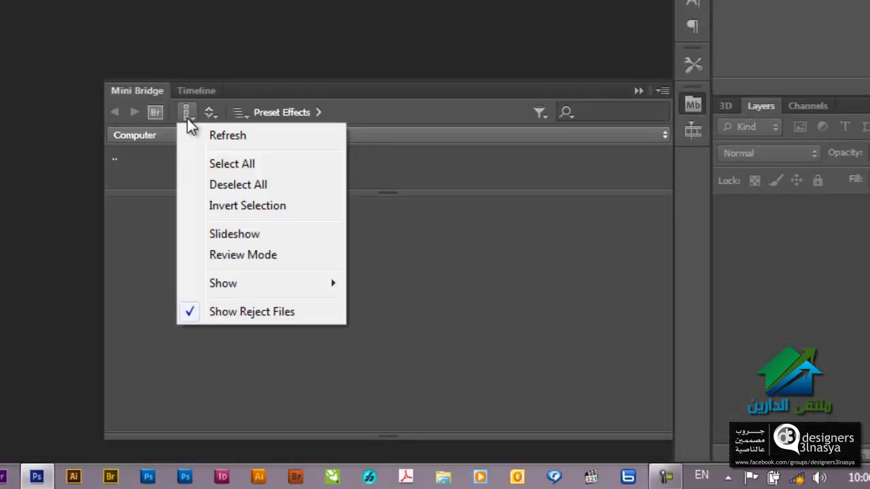
left_click(209, 112)
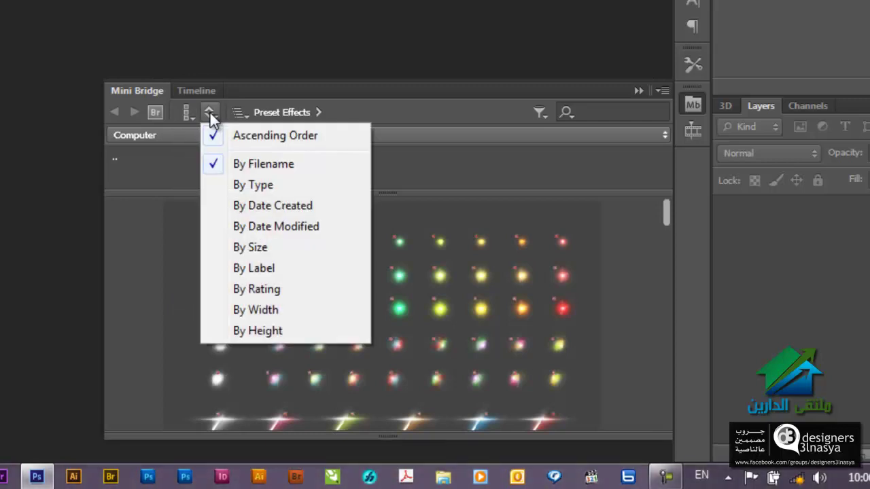
left_click(249, 108)
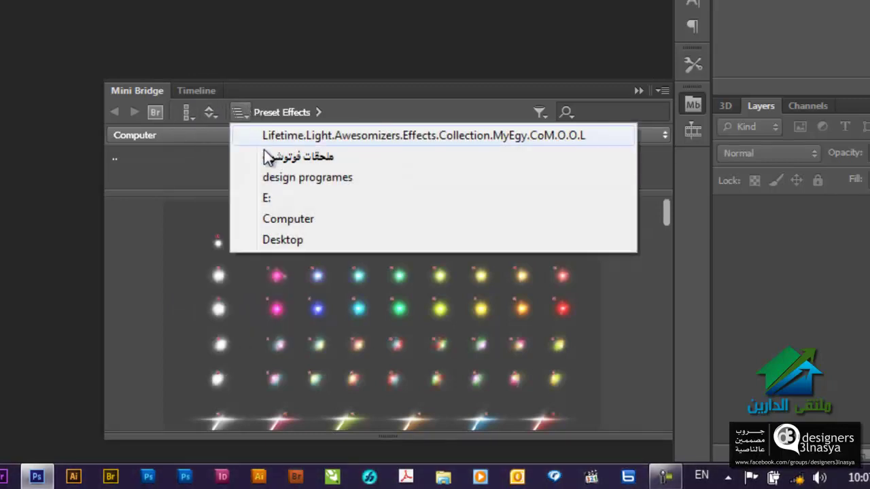
left_click(277, 219)
left_click_drag(176, 193, 179, 291)
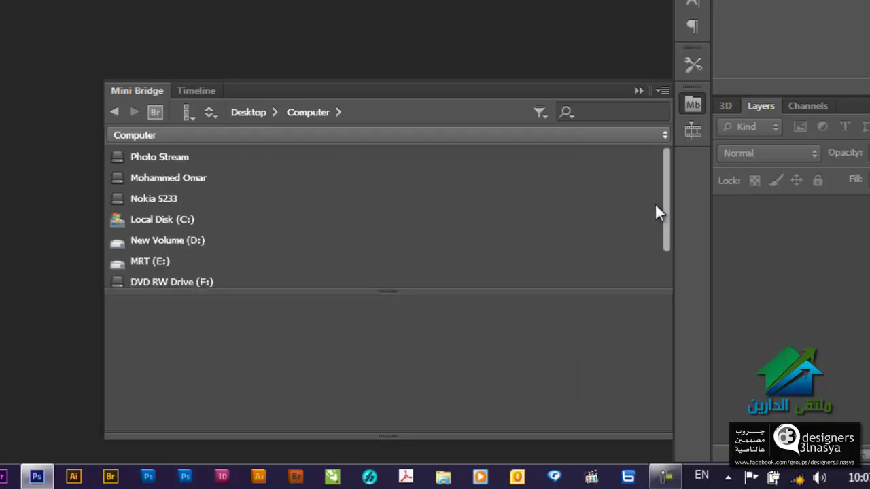
- Navigate Mini Bridge from Desktop through MRT and My Pictures to the Course folder
scroll(663, 217, "down", 2)
scroll(664, 231, "up", 1)
scroll(662, 204, "up", 1)
left_click(262, 112)
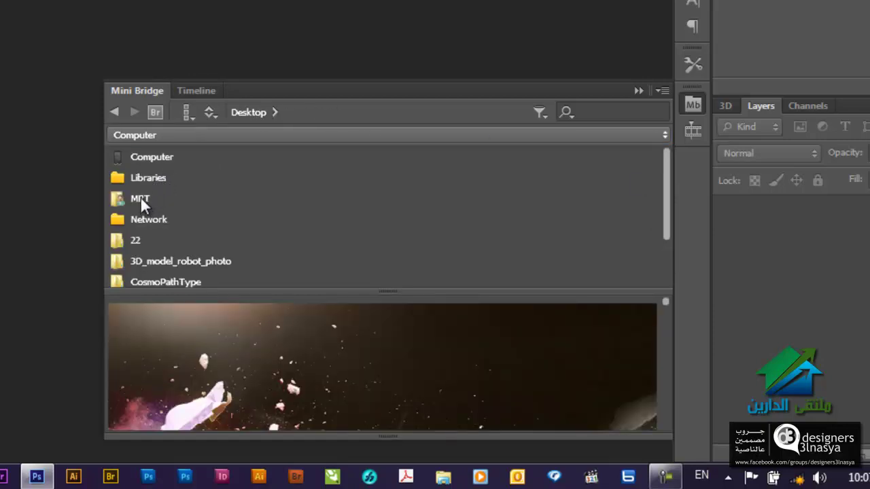
double_click(140, 198)
left_click(169, 261)
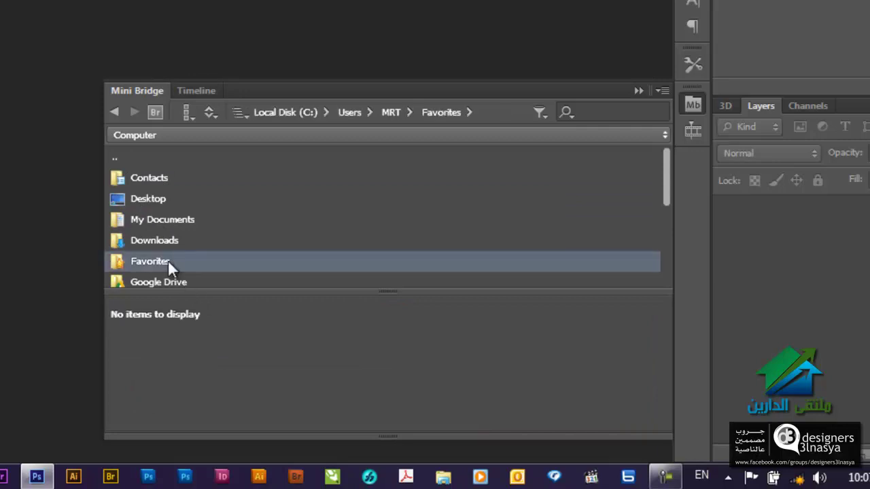
scroll(166, 255, "down", 1)
scroll(163, 250, "down", 1)
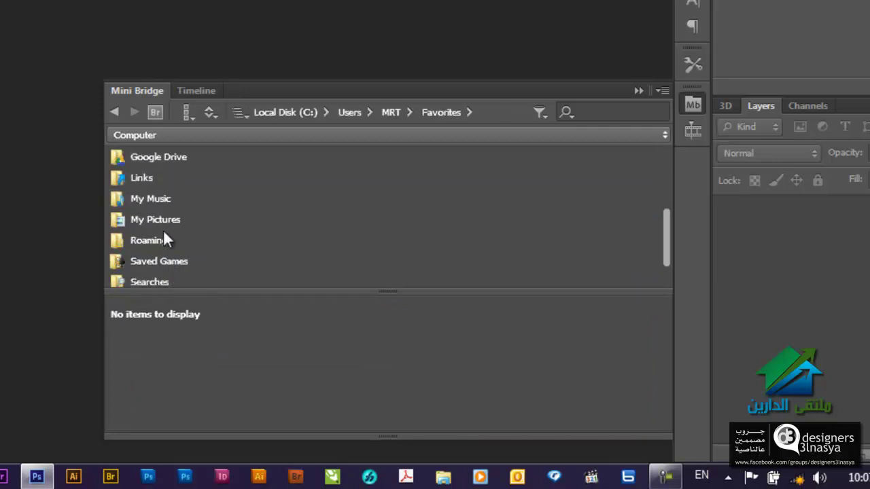
double_click(163, 223)
left_click(156, 222)
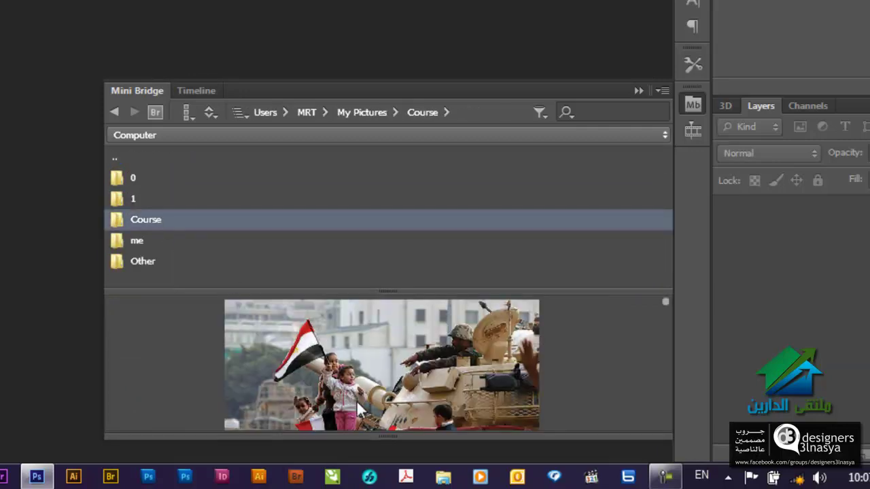
- Resize the Mini Bridge panes and reveal the Course folder in full Adobe Bridge
left_click_drag(485, 439, 488, 452)
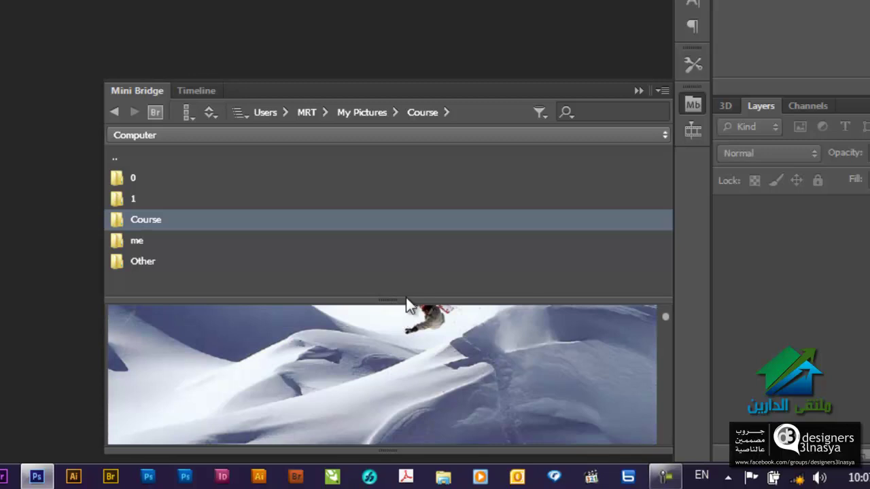
left_click_drag(406, 303, 416, 251)
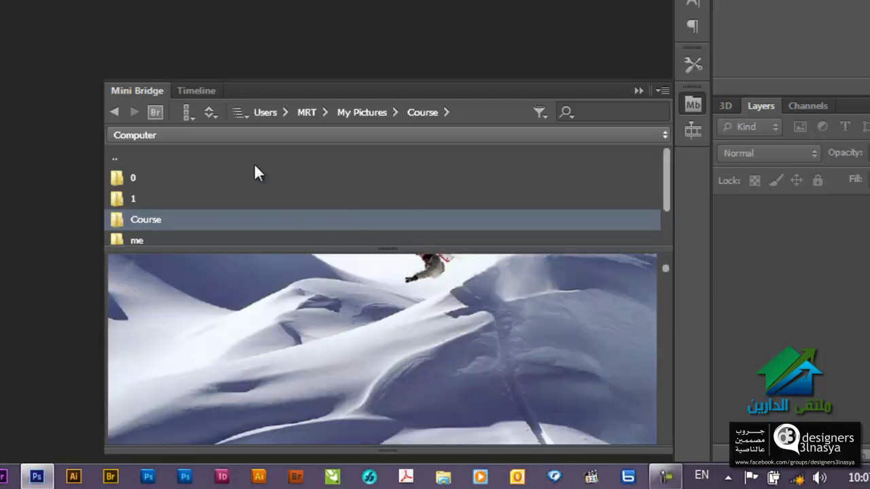
left_click(153, 109)
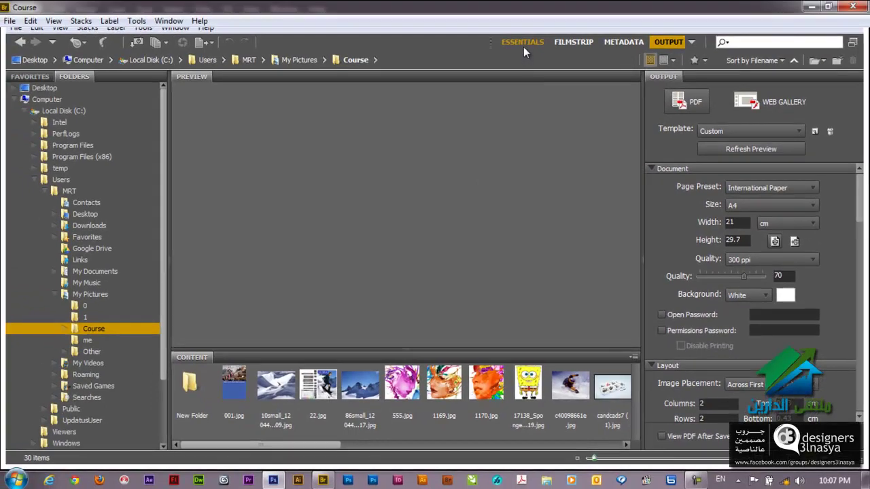
left_click(524, 37)
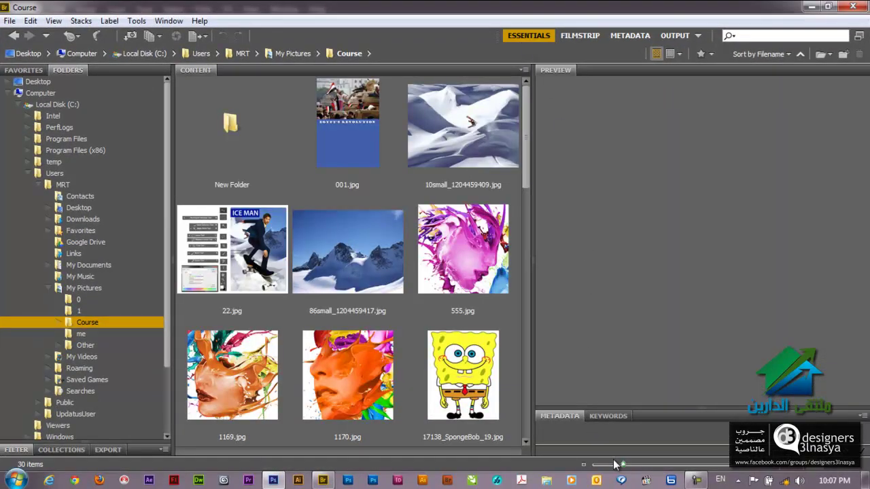
left_click_drag(613, 465, 613, 460)
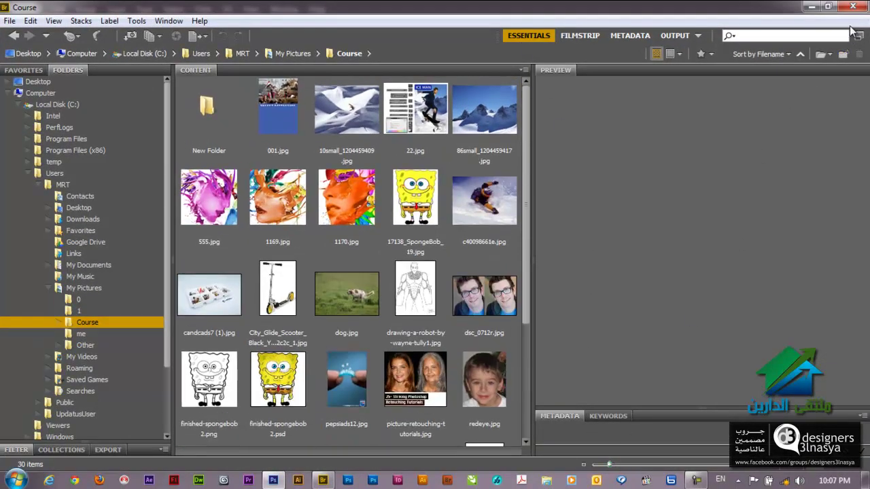
left_click(853, 7)
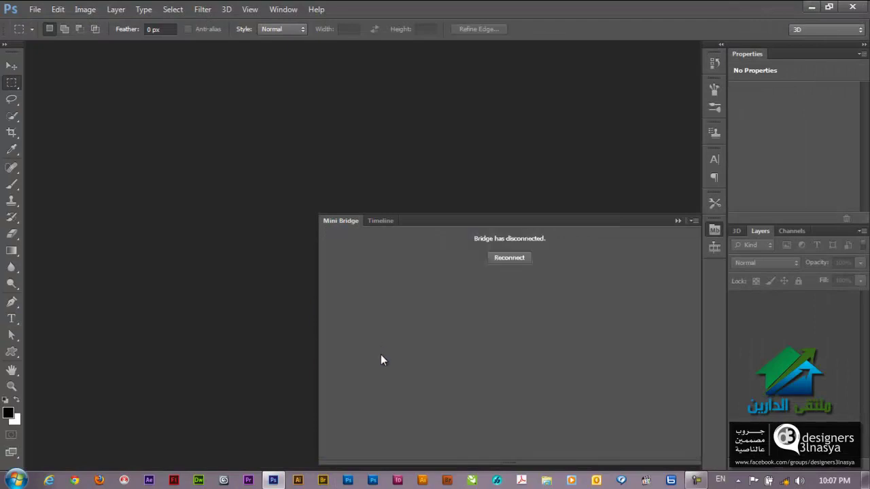
left_click(517, 258)
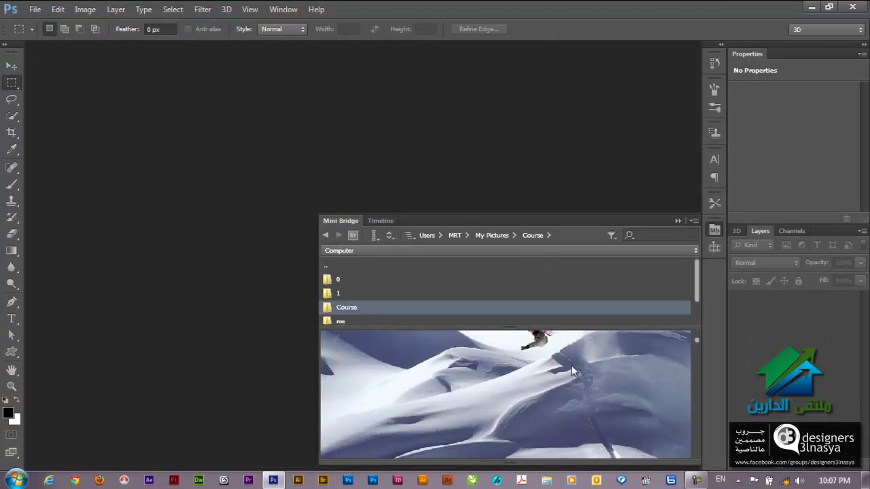
mouse_move(698, 340)
left_mouse_down()
mouse_move(697, 362)
mouse_move(695, 322)
left_mouse_up()
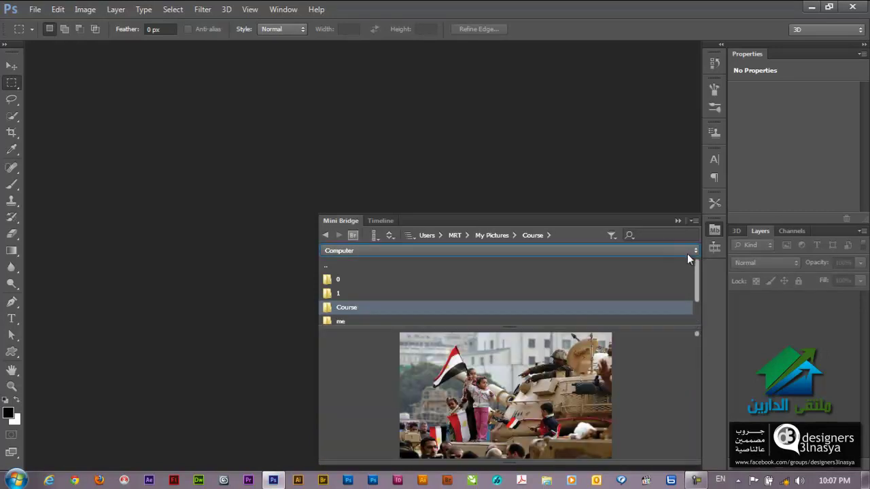
left_click(379, 238)
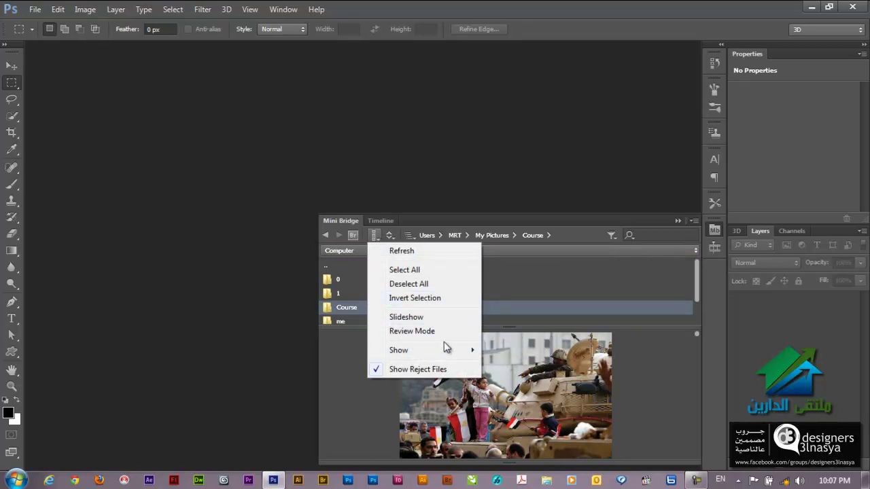
mouse_move(421, 350)
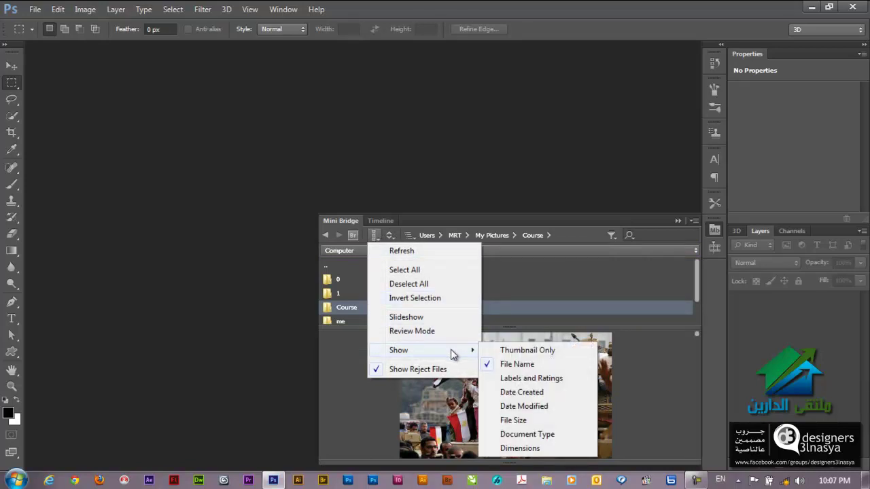
- Move Mini Bridge to the upper left, enlarge it, and shrink its thumbnails
left_click(476, 218)
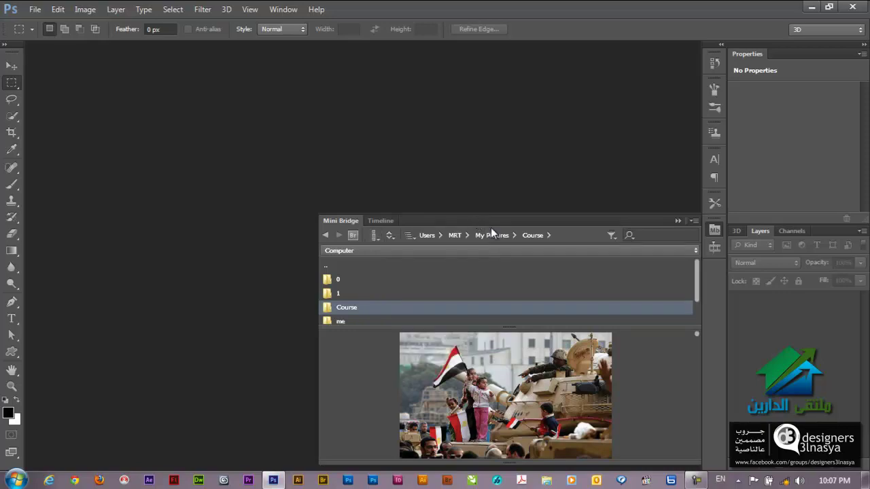
left_click_drag(466, 221, 355, 43)
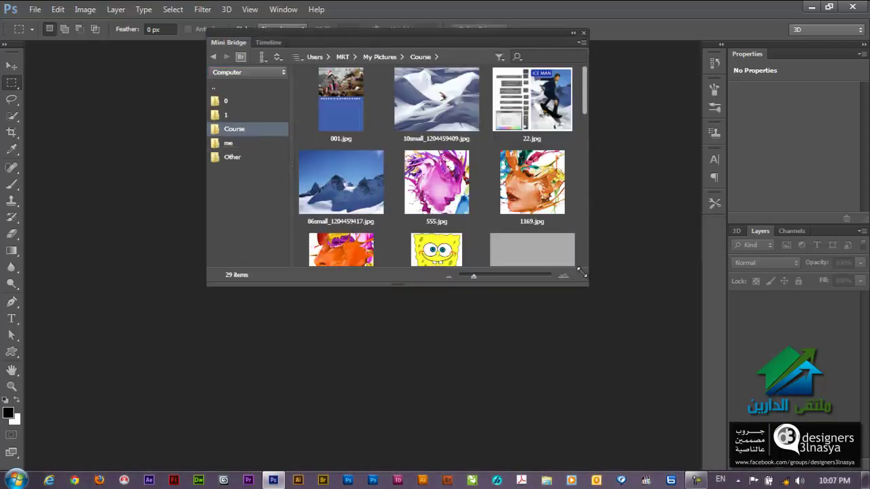
left_click_drag(584, 281, 691, 419)
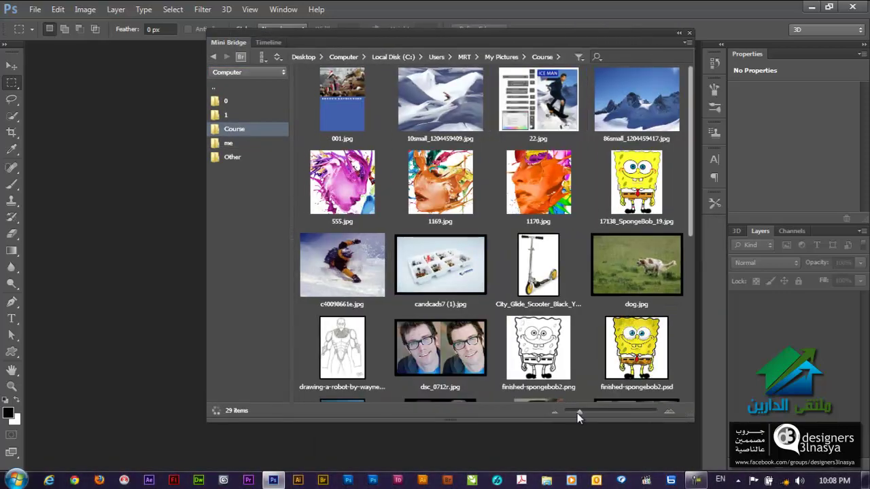
left_click_drag(577, 413, 575, 413)
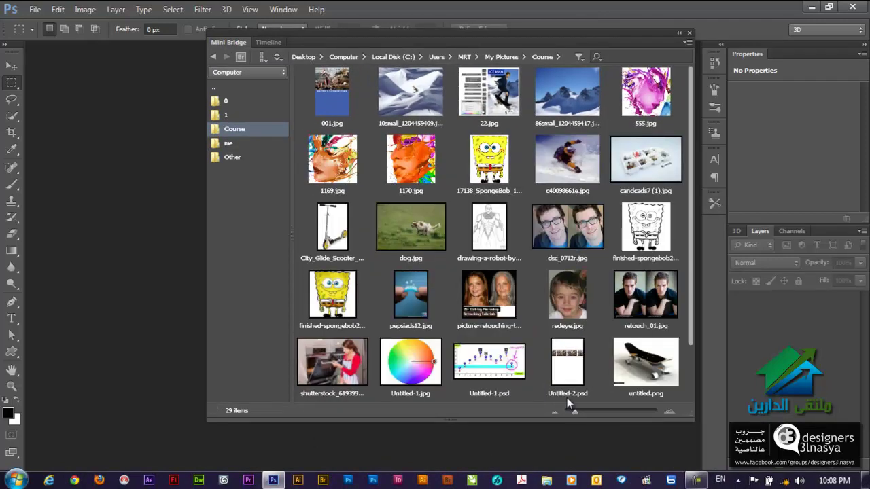
- Dock Mini Bridge on the right, float it again, collapse it to an icon, and redock it
left_click_drag(222, 41, 715, 236)
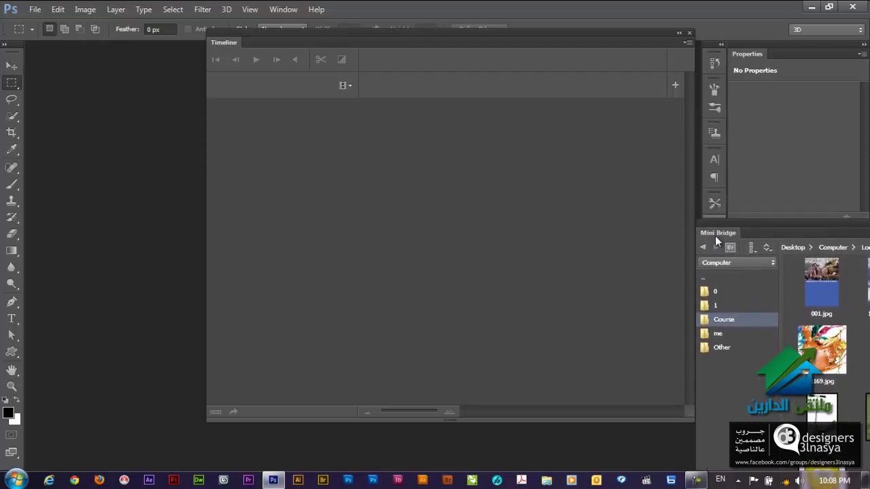
mouse_move(716, 231)
left_mouse_down()
mouse_move(698, 296)
mouse_move(713, 235)
mouse_move(715, 248)
mouse_move(716, 238)
mouse_move(255, 102)
left_mouse_up()
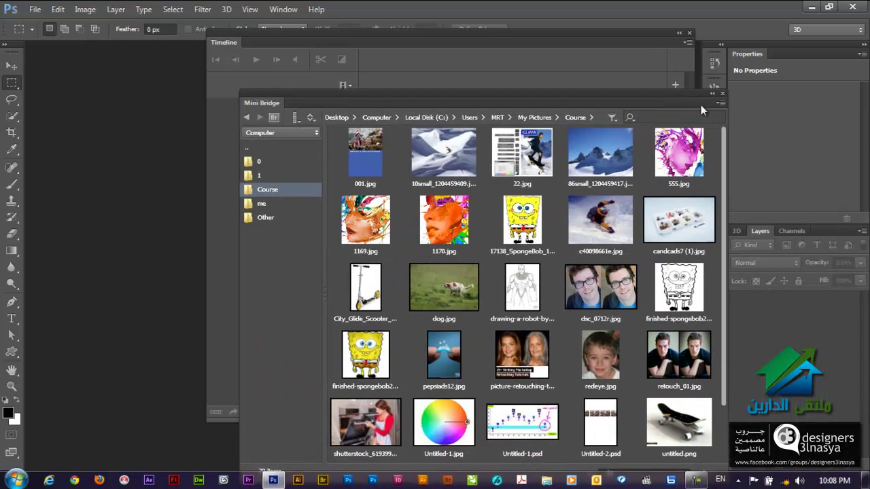
left_click(712, 95)
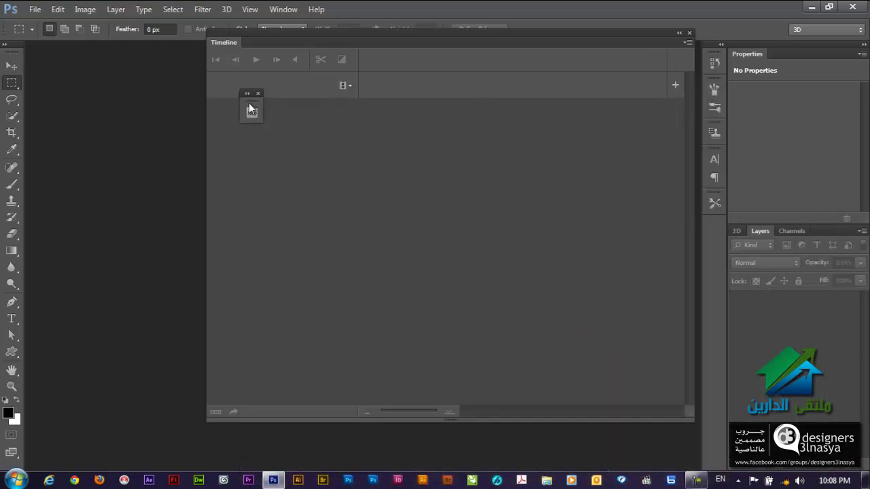
mouse_move(250, 108)
left_mouse_down()
mouse_move(716, 254)
mouse_move(712, 231)
left_mouse_up()
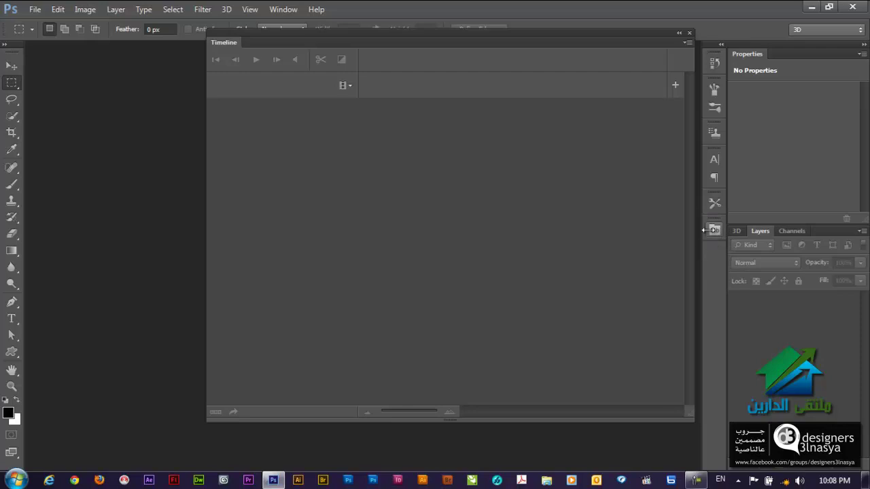
- Close the Timeline panel and open Mini Bridge, scrolling through the image thumbnails
left_click(688, 34)
left_click(711, 231)
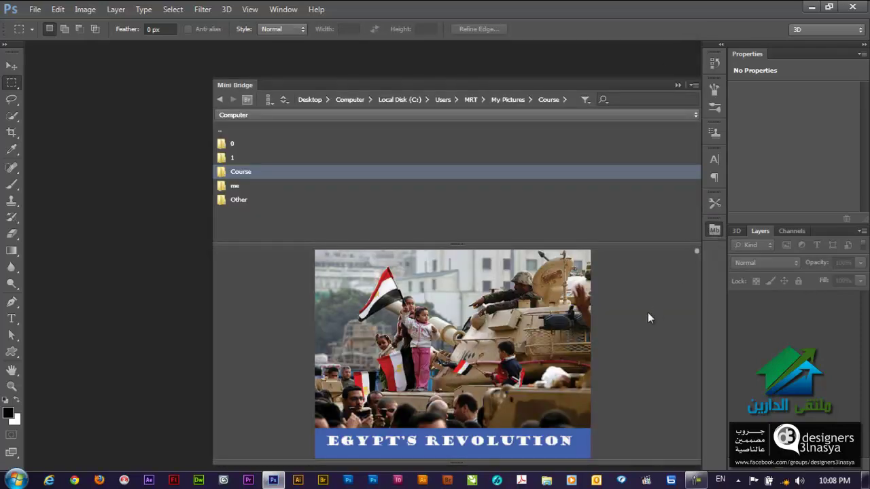
scroll(517, 352, "down", 3)
scroll(517, 352, "down", 2)
scroll(517, 352, "down", 2)
scroll(515, 348, "down", 2)
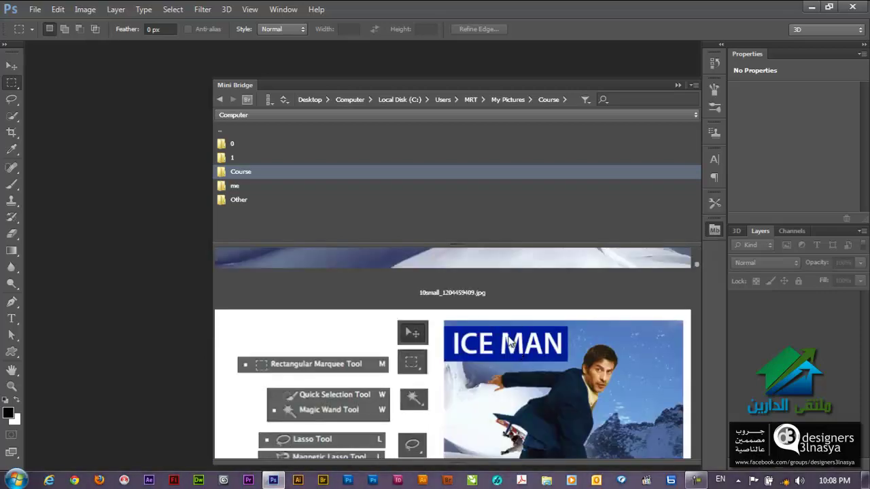
scroll(512, 343, "down", 2)
scroll(510, 338, "down", 2)
scroll(510, 340, "down", 3)
scroll(530, 323, "down", 2)
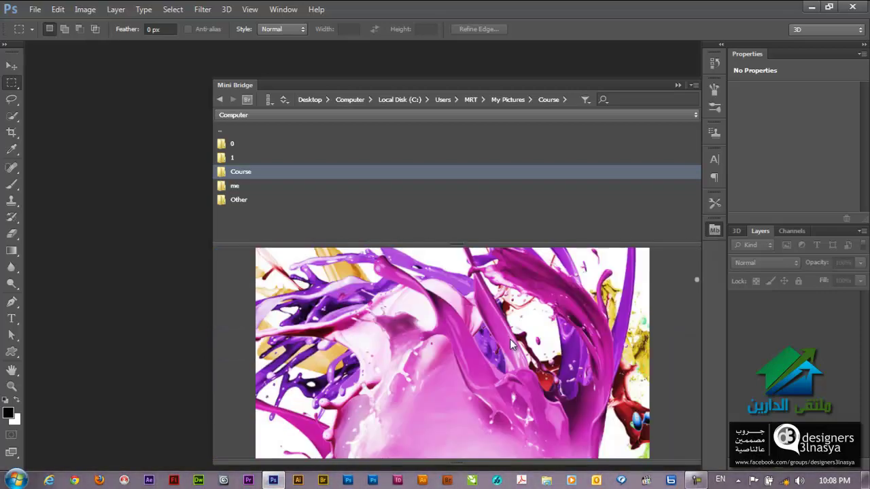
scroll(554, 306, "down", 1)
scroll(578, 289, "down", 1)
scroll(609, 324, "down", 2)
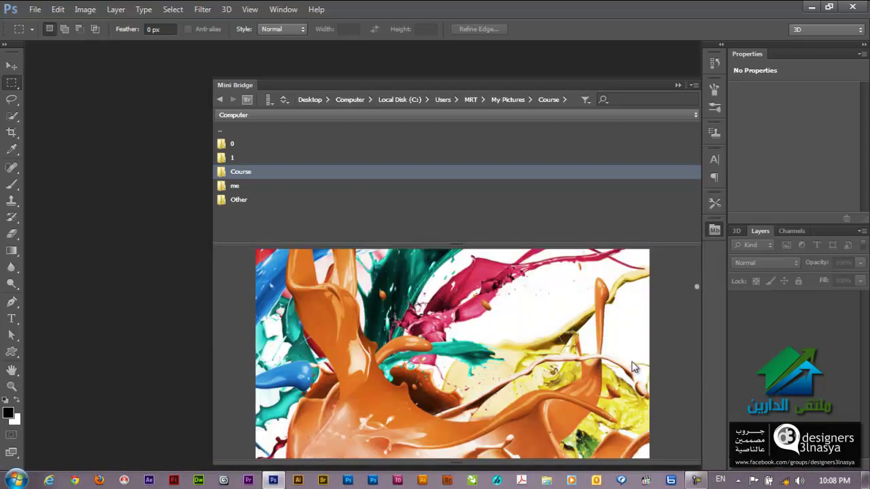
scroll(619, 332, "down", 2)
scroll(627, 339, "down", 2)
scroll(612, 327, "down", 3)
scroll(571, 317, "down", 1)
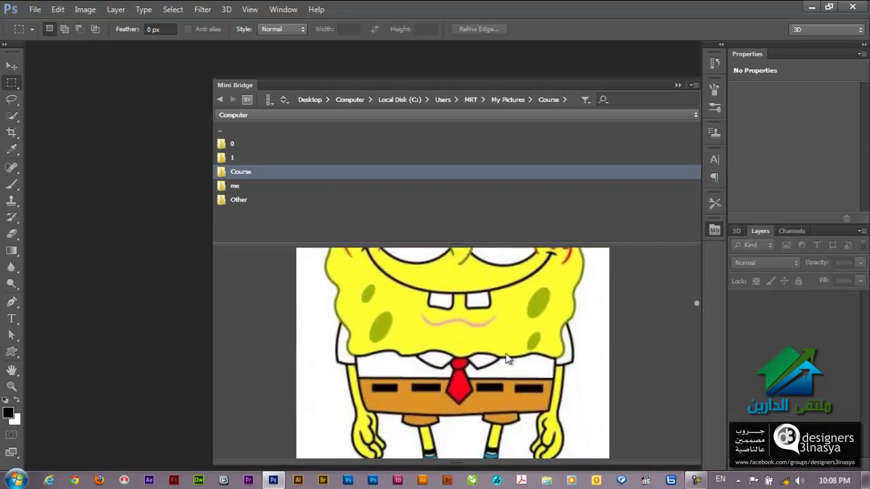
- Open 17138_SpongeBob_19.jpg, c40098661e.jpg and candcads7 (1).jpg from Mini Bridge
left_click_drag(571, 318, 155, 329)
scroll(221, 350, "down", 1)
scroll(311, 346, "down", 4)
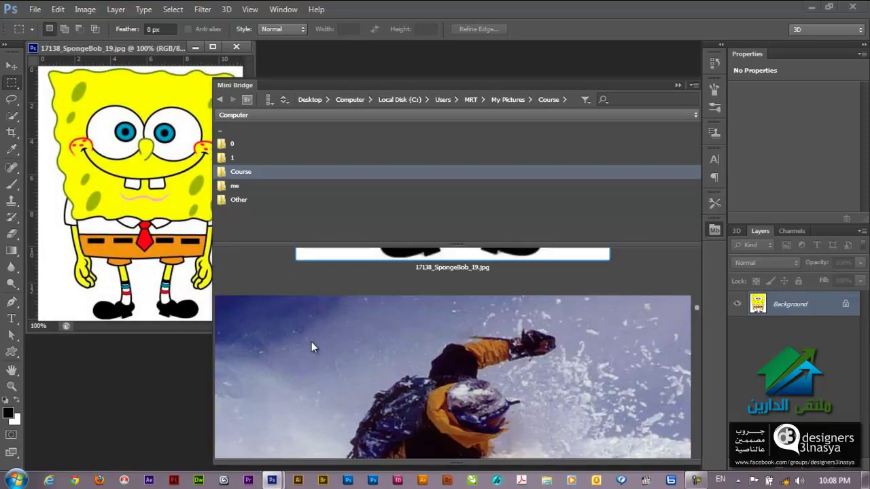
scroll(306, 361, "down", 2)
scroll(267, 365, "down", 1)
double_click(267, 365)
scroll(369, 307, "down", 2)
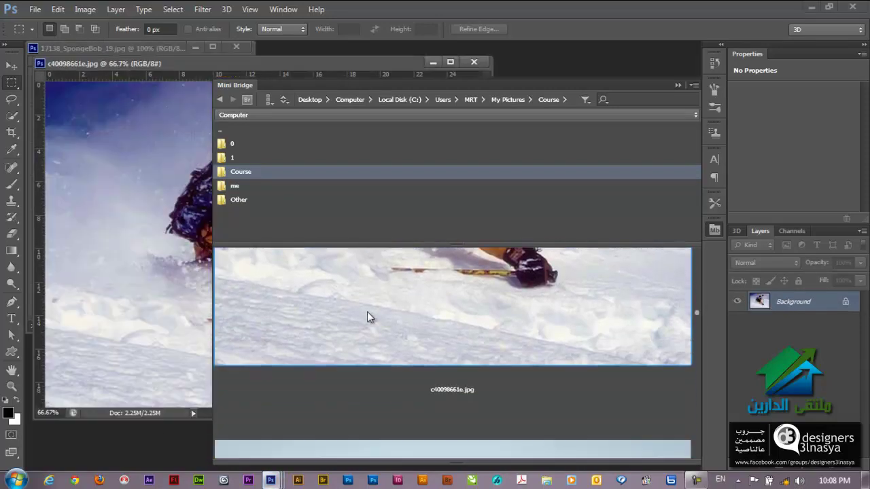
scroll(388, 369, "down", 3)
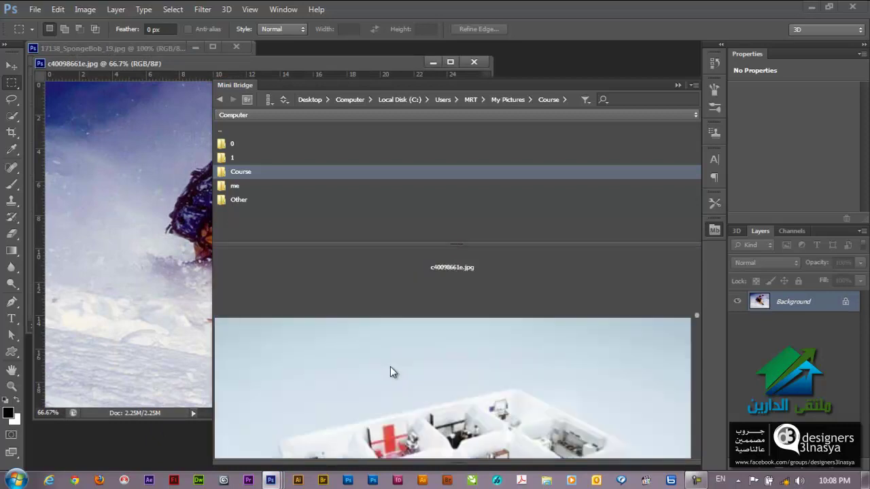
scroll(392, 387, "down", 2)
scroll(392, 388, "down", 1)
double_click(392, 388)
- Enlarge the Mini Bridge preview area by shrinking the folder list, then close Mini Bridge
scroll(391, 392, "down", 1)
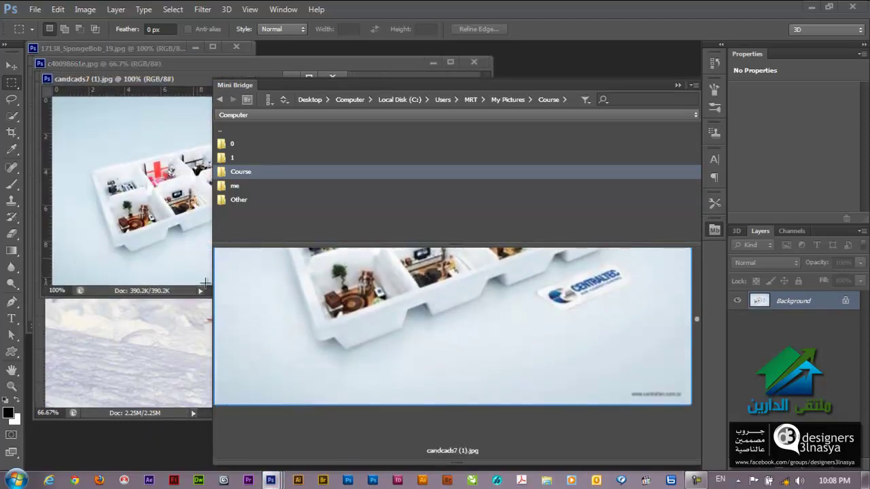
scroll(360, 377, "down", 3)
scroll(392, 292, "down", 1)
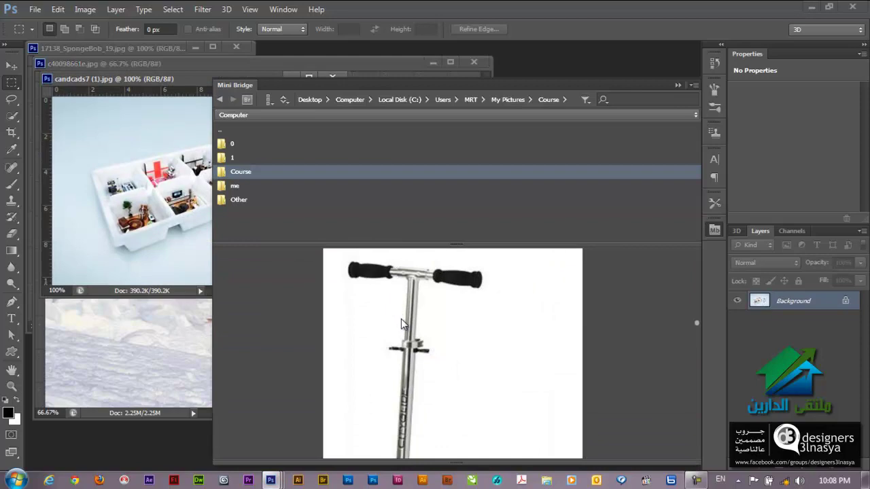
scroll(401, 319, "down", 1)
scroll(403, 319, "down", 1)
scroll(403, 321, "down", 1)
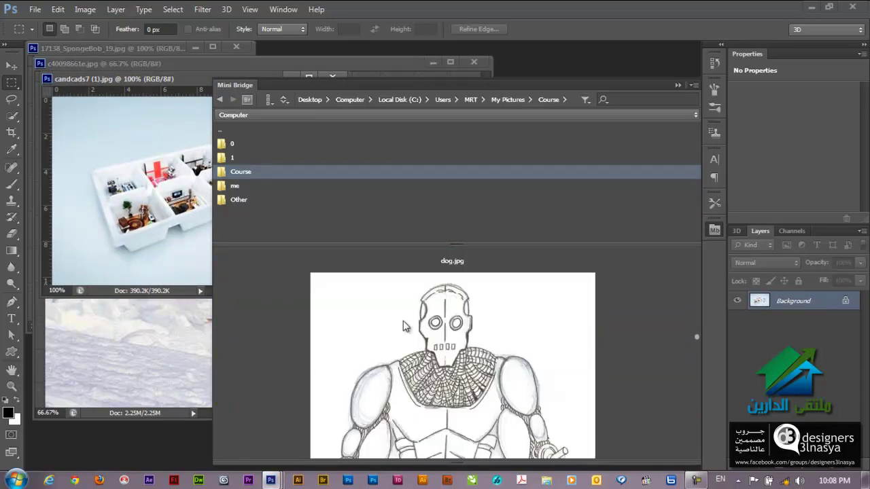
scroll(403, 325, "down", 1)
scroll(403, 325, "down", 1)
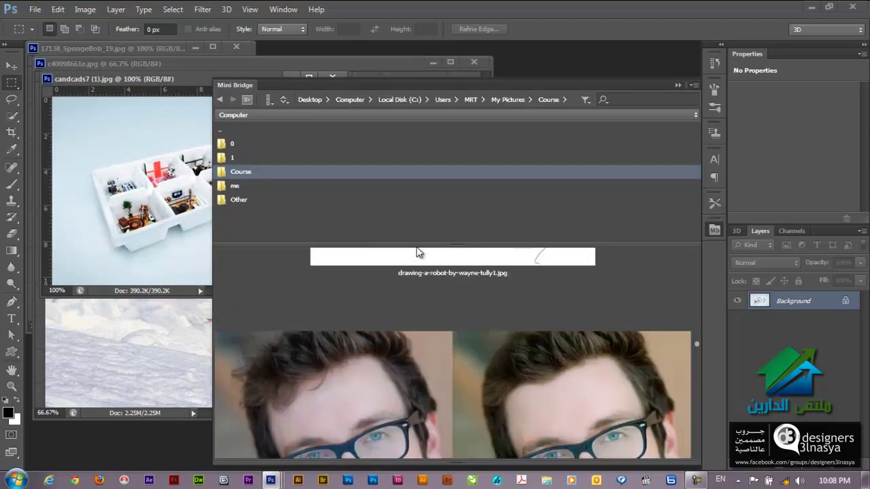
left_click_drag(431, 244, 437, 194)
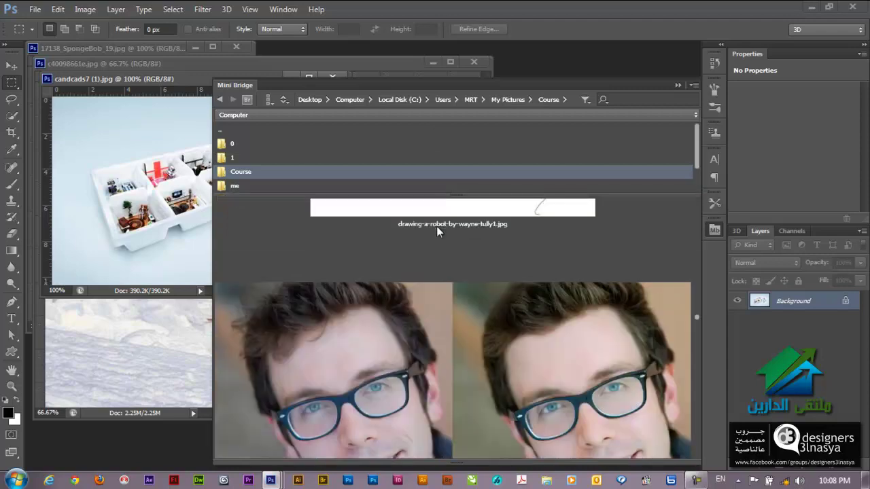
scroll(645, 379, "down", 1)
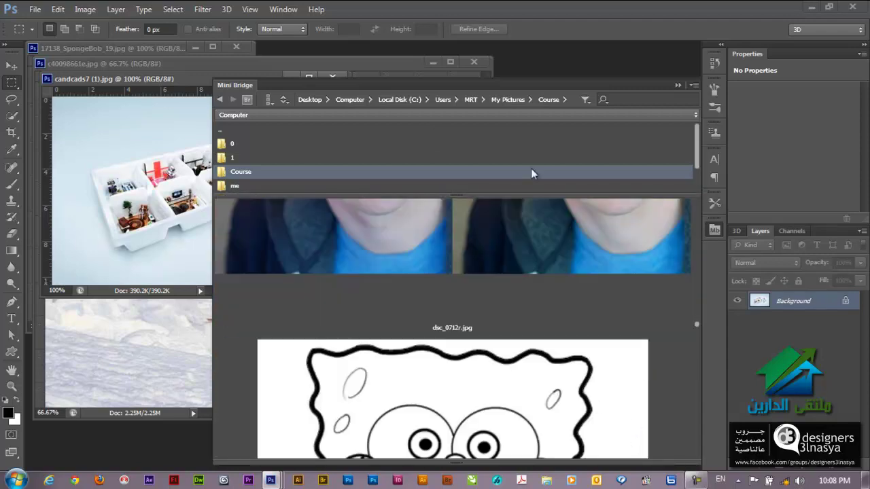
left_click(677, 85)
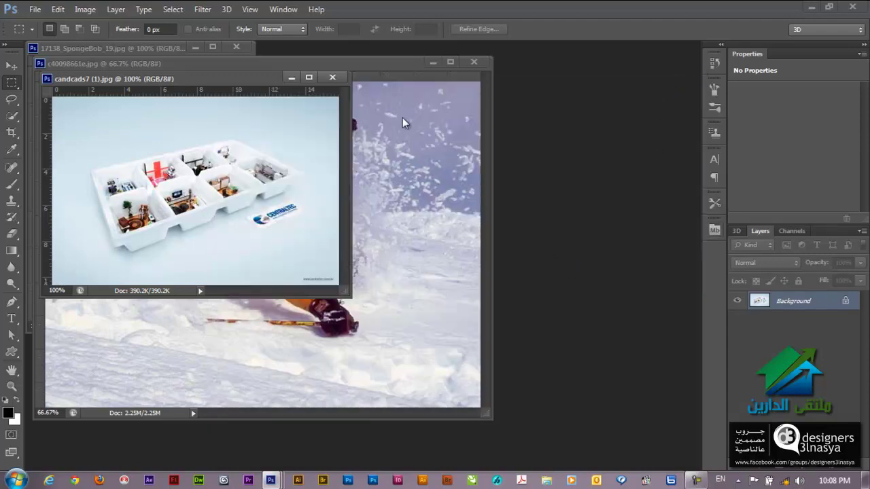
- Try opening dsc_0712r via Open As in Photoshop format and dismiss the invalid-document error
left_click(35, 10)
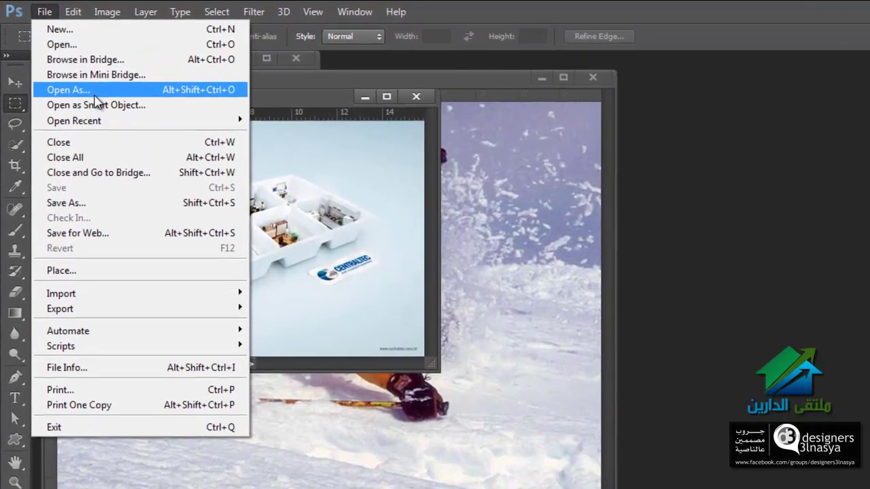
left_click(55, 71)
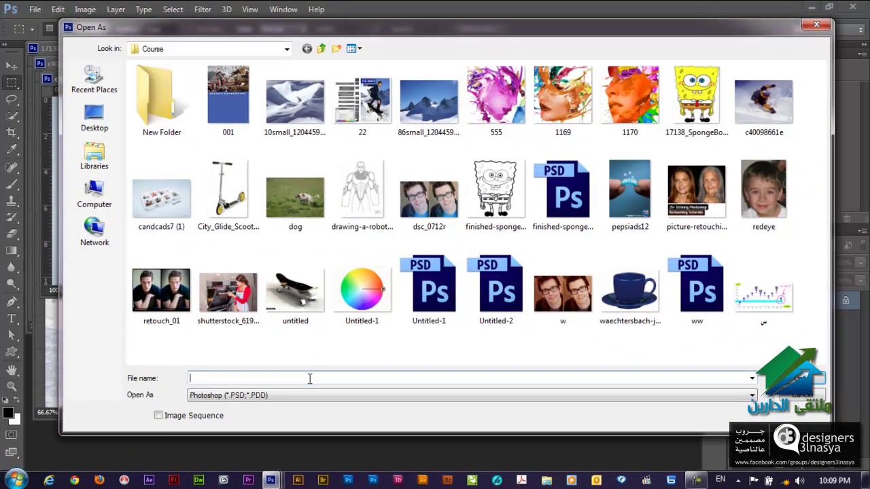
left_click(257, 399)
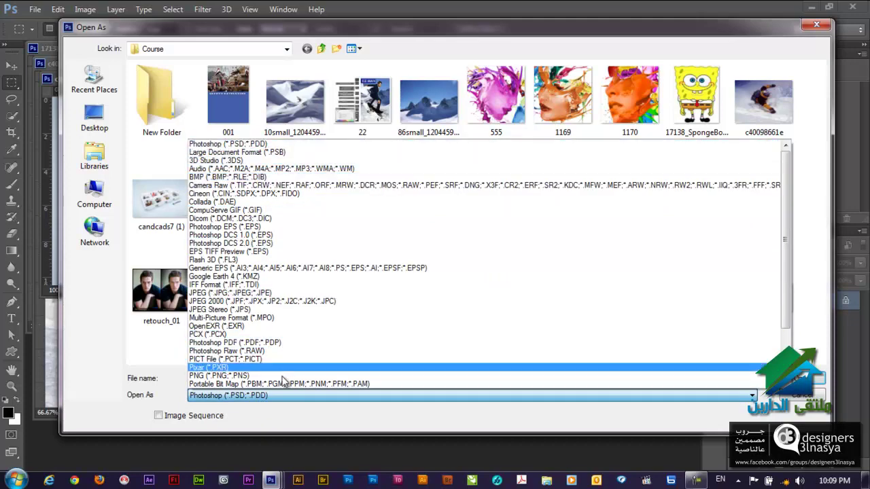
left_click(282, 421)
left_click(266, 400)
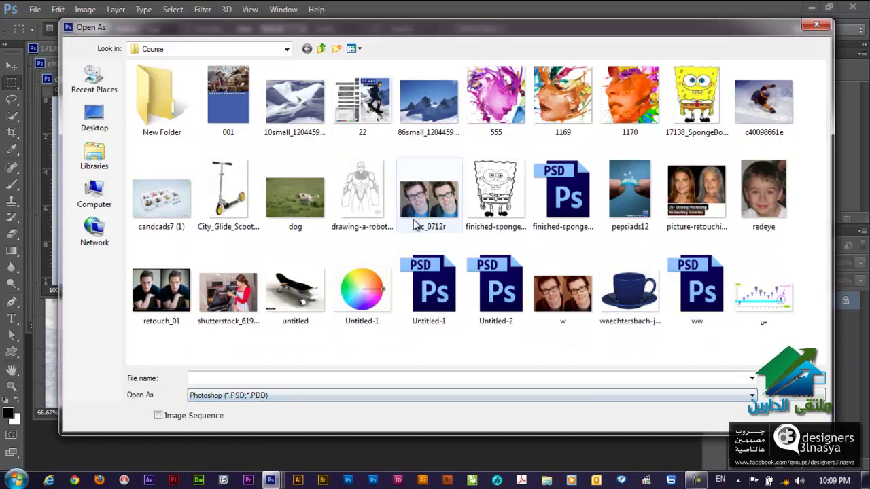
left_click(418, 205)
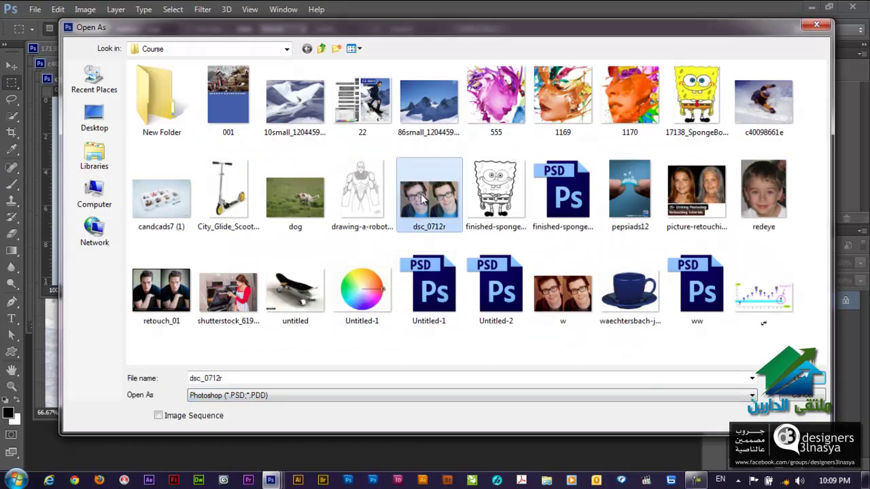
double_click(420, 197)
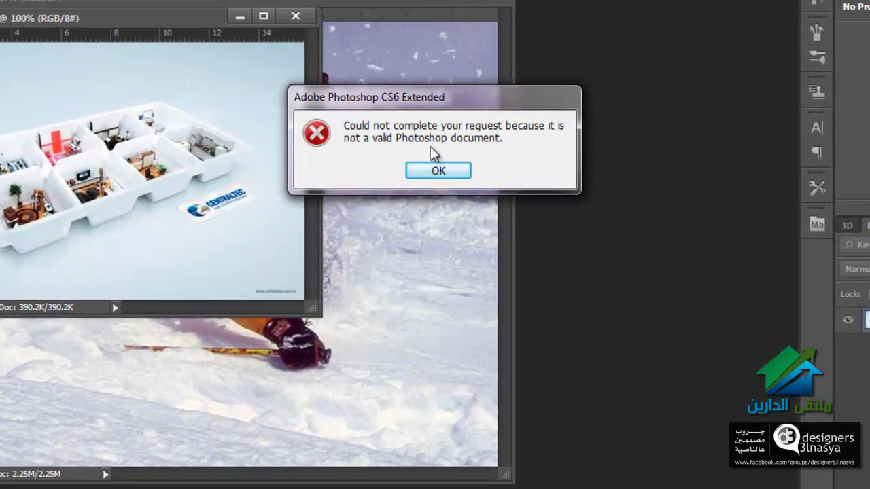
left_click(466, 171)
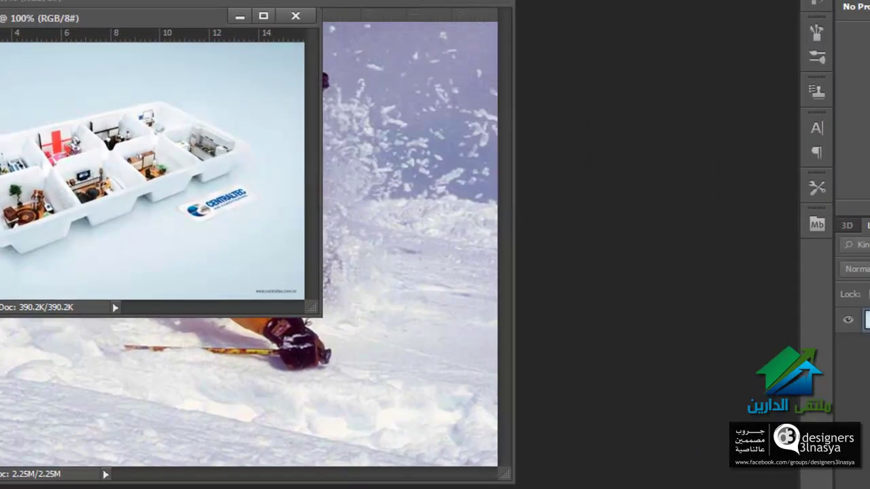
left_click(49, 2)
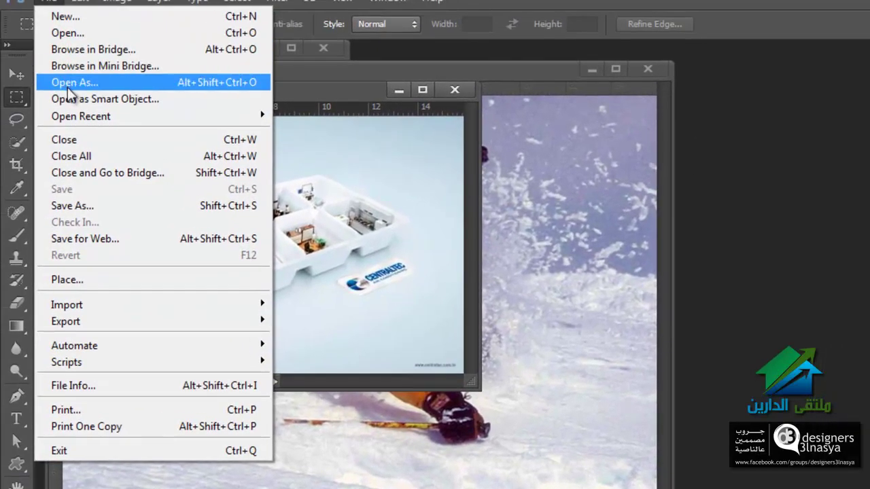
left_click(61, 82)
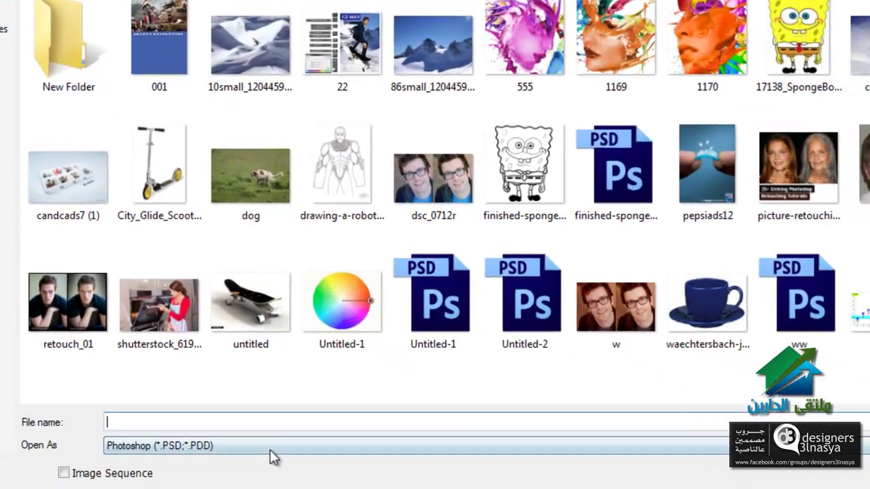
left_click(270, 448)
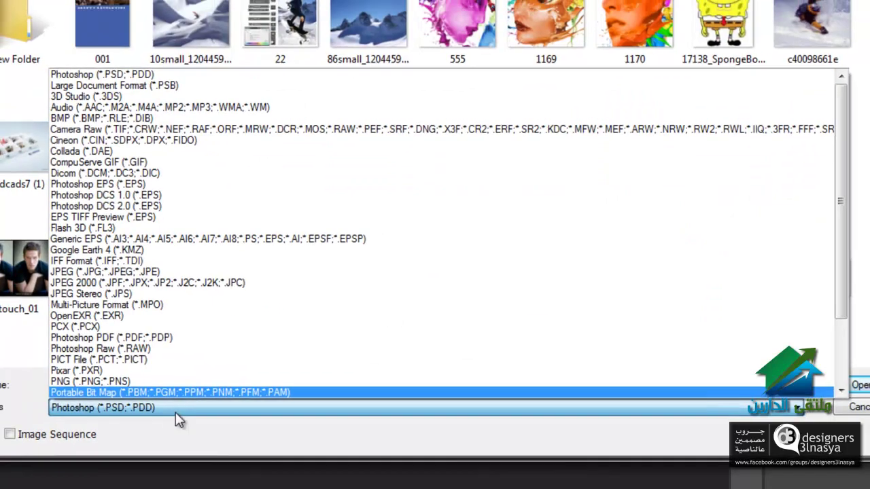
left_click(272, 446)
double_click(559, 182)
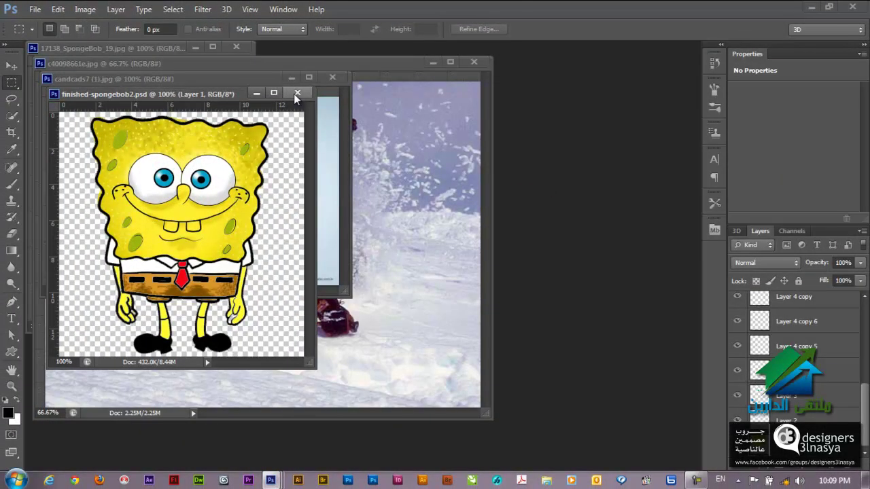
key("ctrl+w")
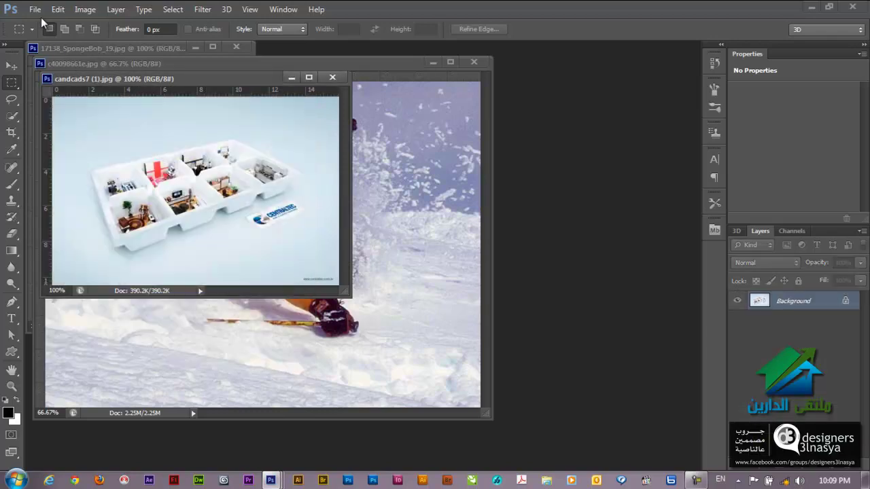
left_click(37, 10)
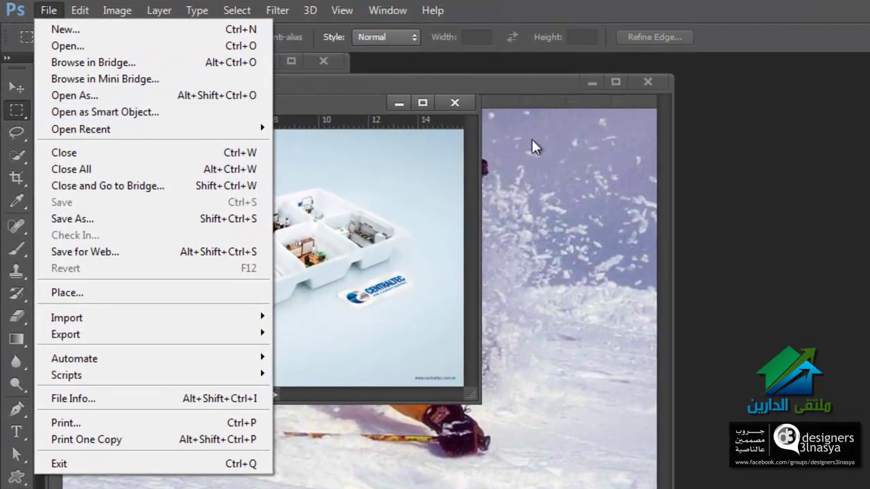
- Close all open documents and open ww.psd, the ICE MAN poster
key("Escape")
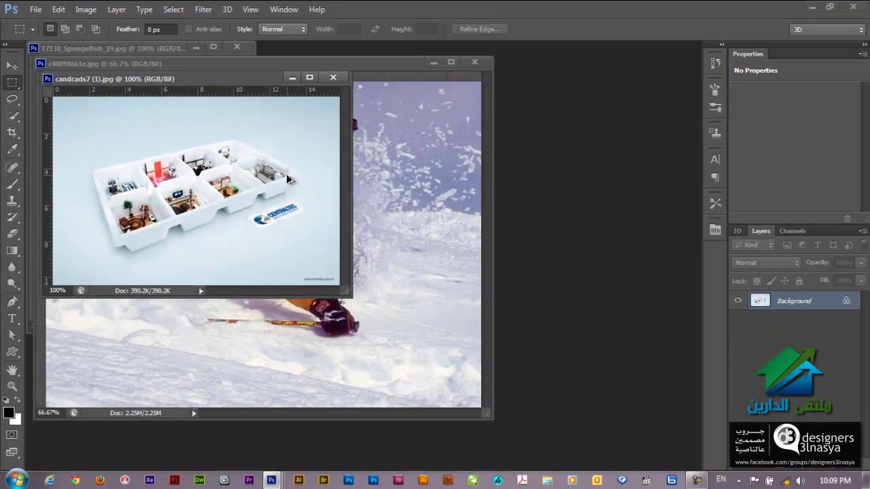
key("alt+ctrl+w")
key("ctrl+o")
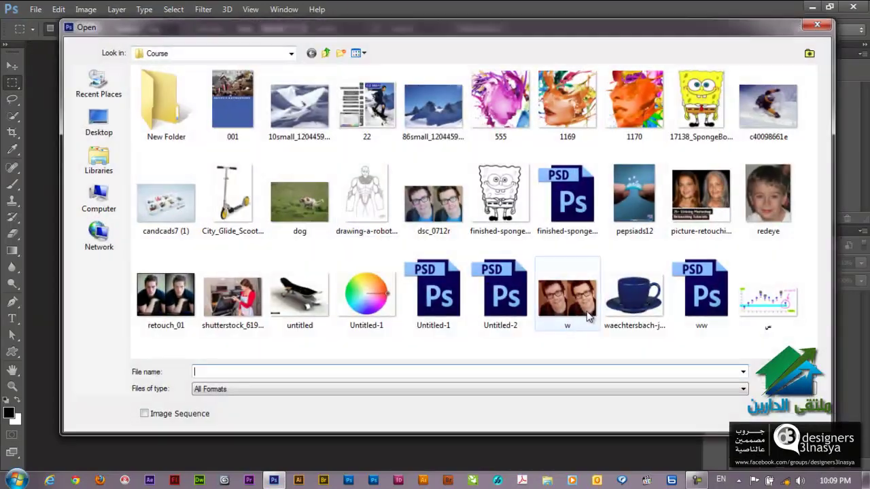
key("Right")
key("Return")
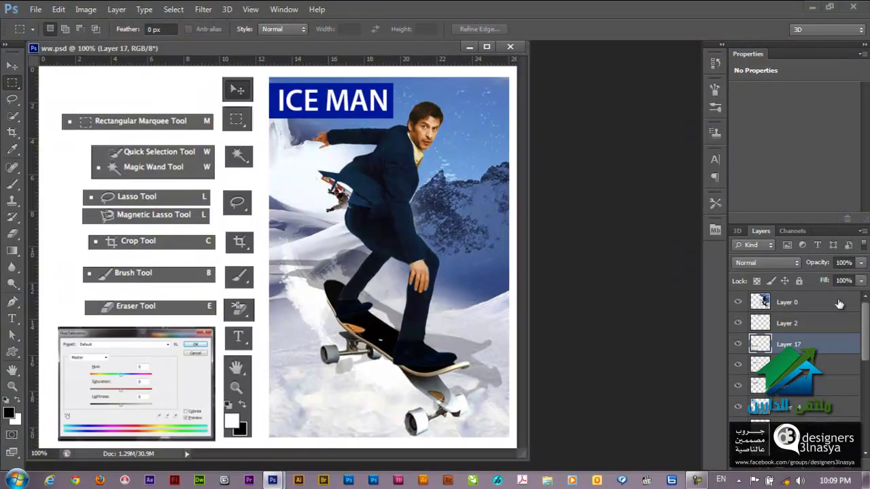
scroll(789, 415, "down", 1)
scroll(790, 414, "down", 3)
scroll(790, 414, "down", 3)
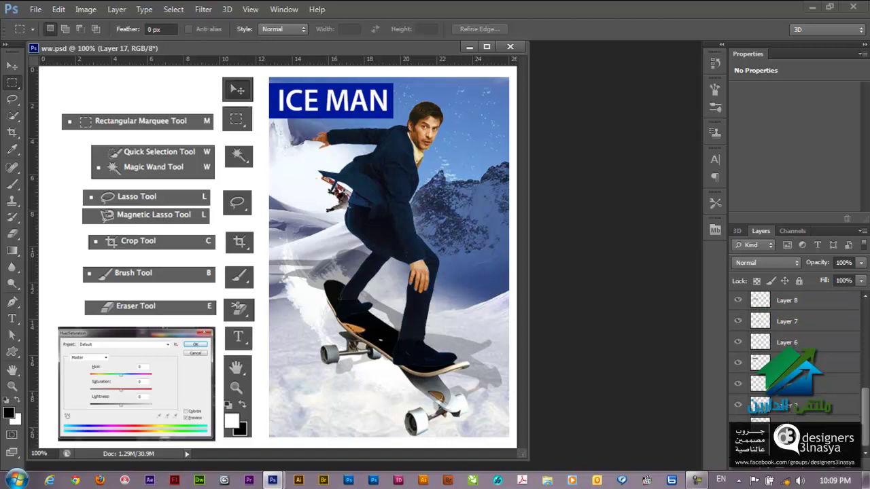
- Select all layers of ww.psd with Ctrl+Alt+A
key("ctrl+alt+a")
scroll(795, 353, "up", 5)
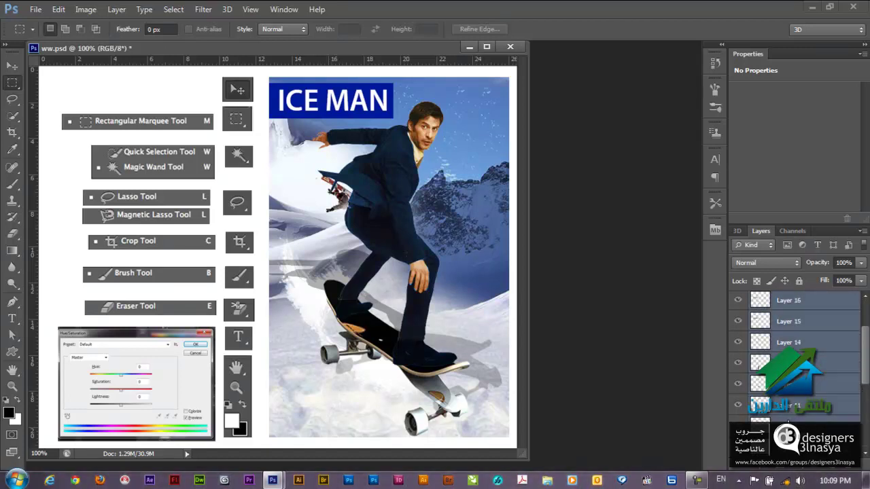
scroll(788, 417, "down", 2)
scroll(788, 418, "down", 2)
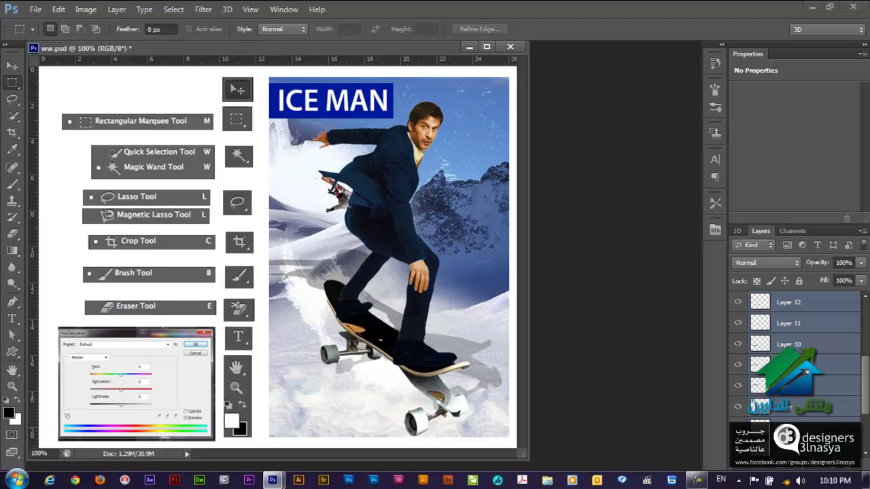
- Convert the selected ww.psd layers into a single smart object, Layer 0
right_click(806, 323)
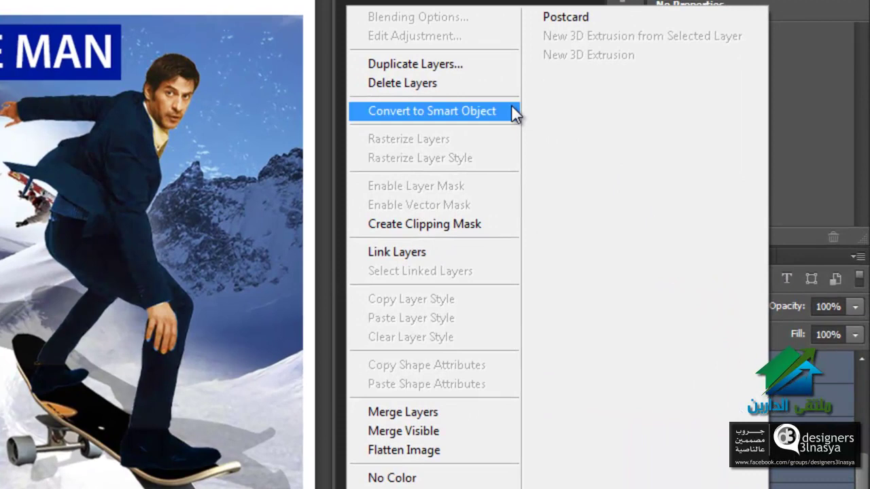
left_click(448, 114)
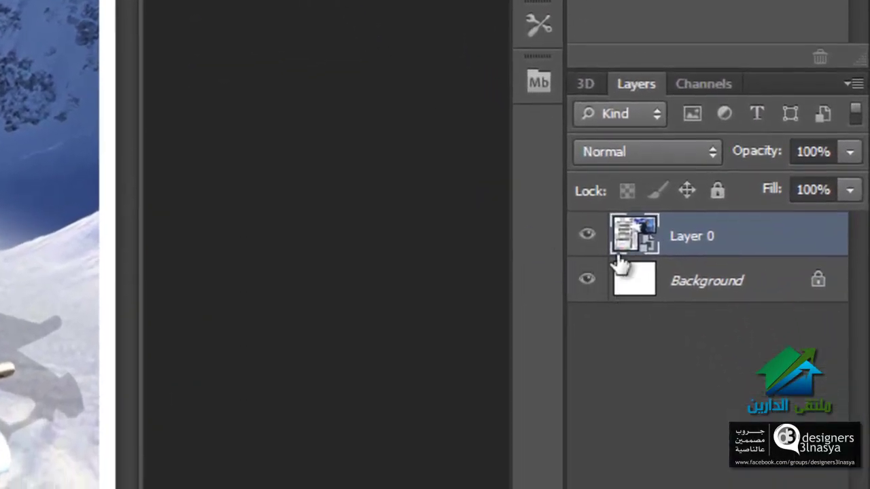
left_click(589, 236)
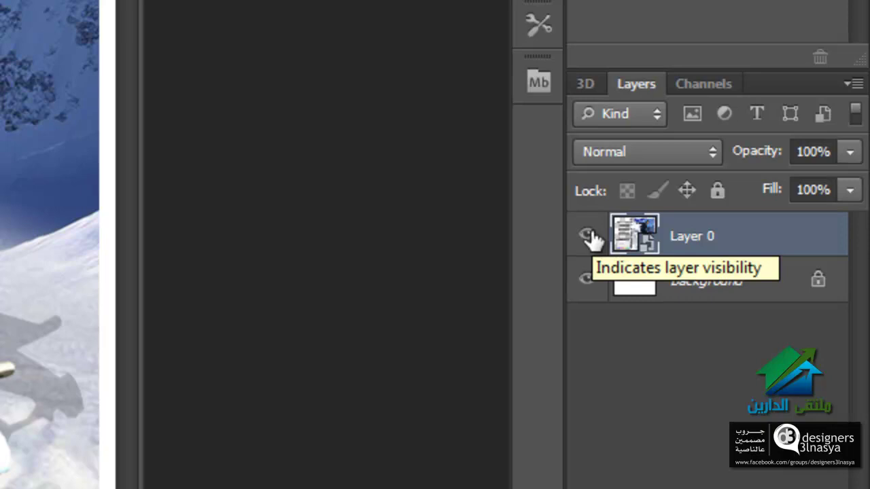
- Open Layer 0's contents as Layer 0.psb in its own floating window
double_click(644, 239)
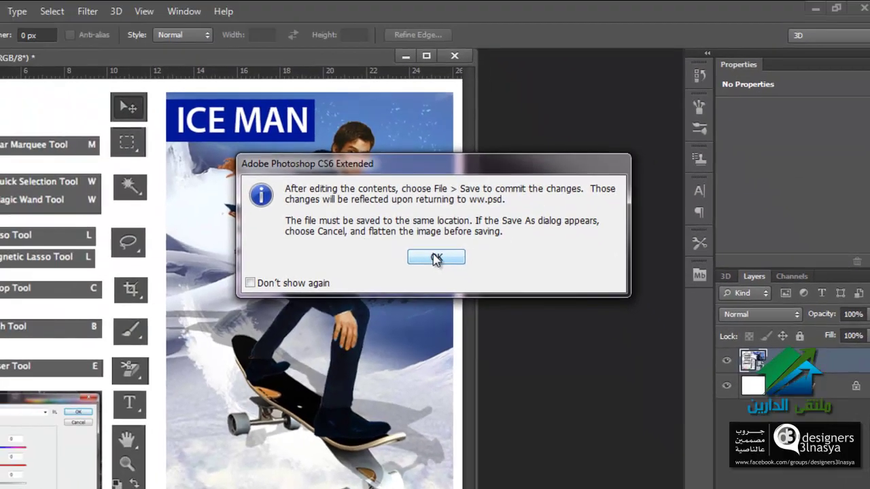
left_click(69, 50)
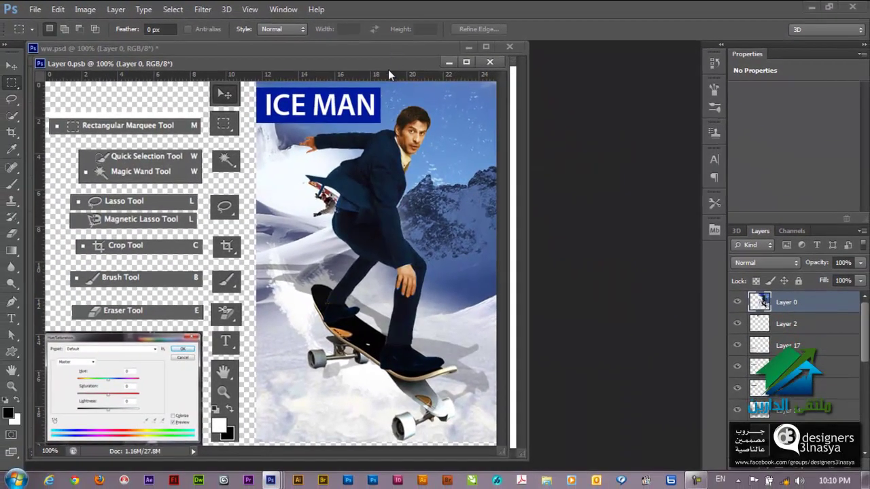
left_click_drag(389, 69, 518, 141)
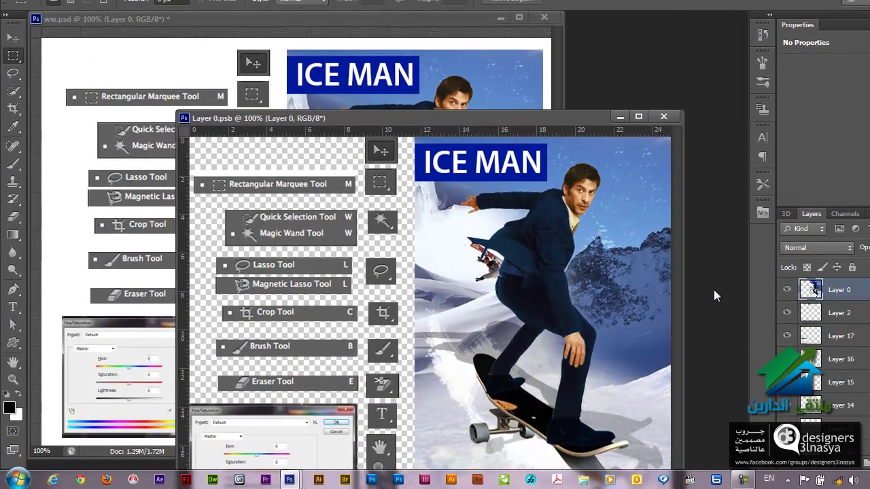
- Move the Quick Selection label and ICE MAN poster in Layer 0.psb, then close it saving edits
key("v")
mouse_move(355, 216)
left_mouse_down()
mouse_move(349, 233)
mouse_move(381, 230)
left_mouse_up()
left_click_drag(511, 159, 411, 221)
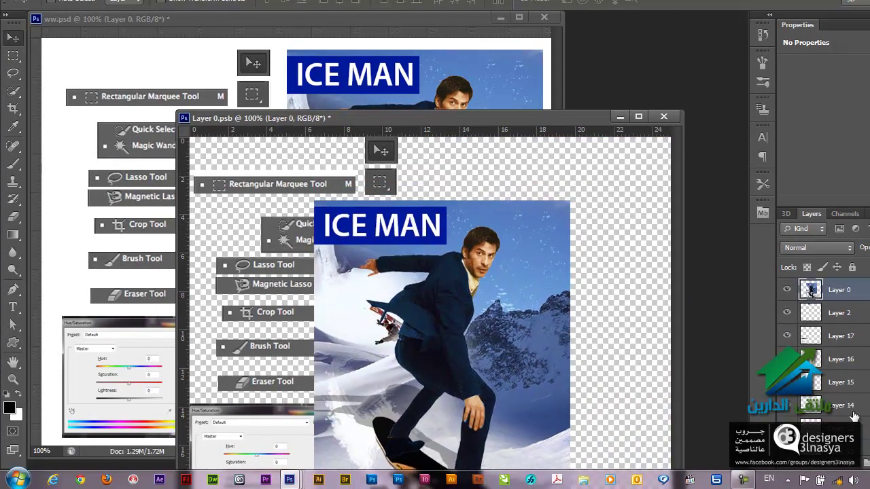
left_click(662, 118)
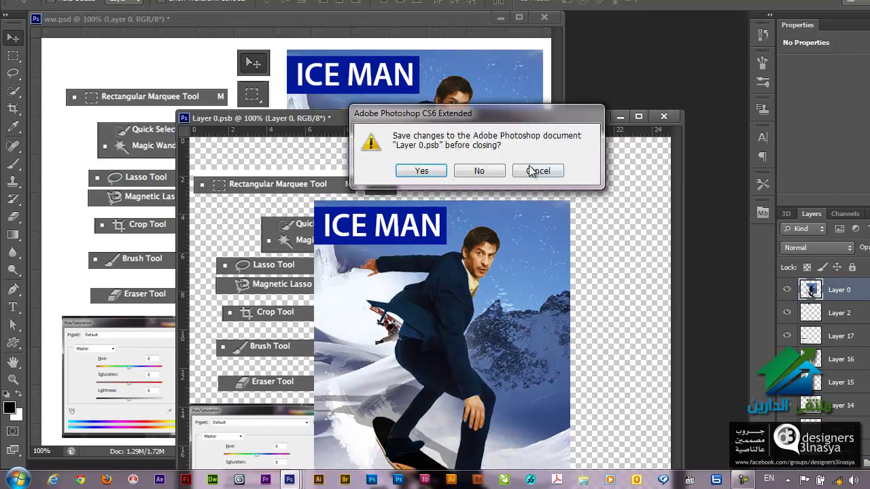
left_click(411, 172)
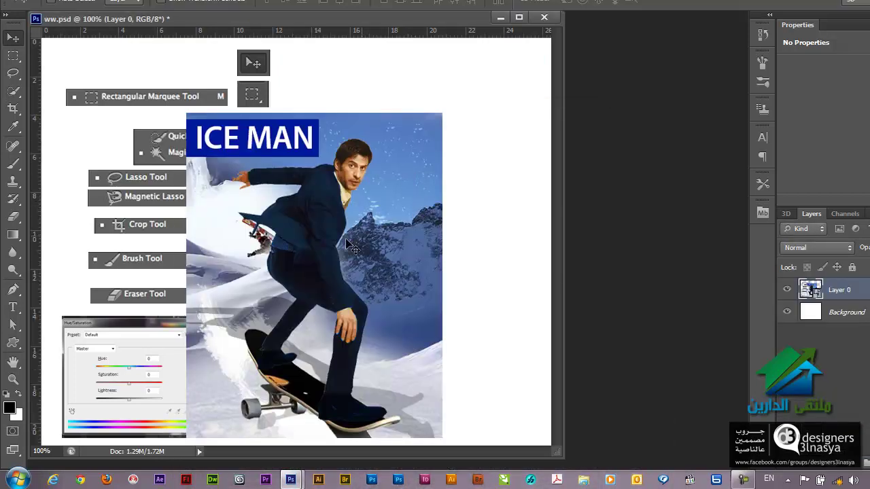
- Toggle Layer 0's visibility to compare, then close ww.psd without saving changes
left_click(787, 290)
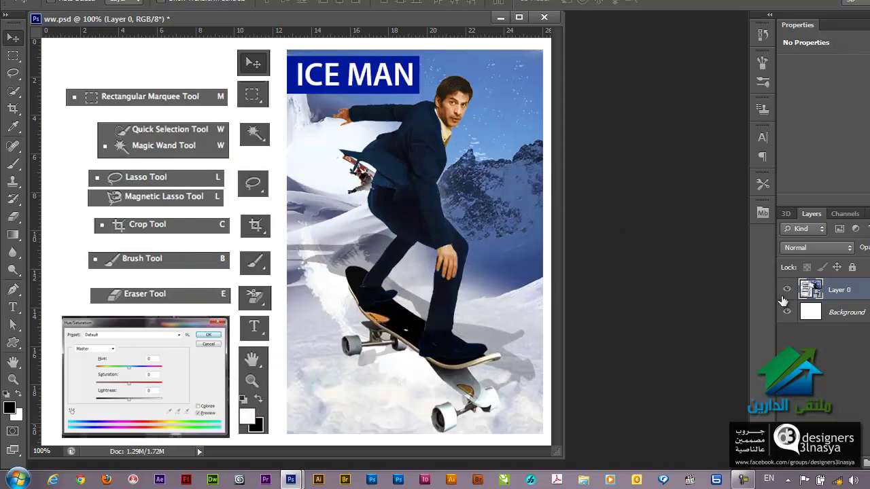
left_click(786, 290)
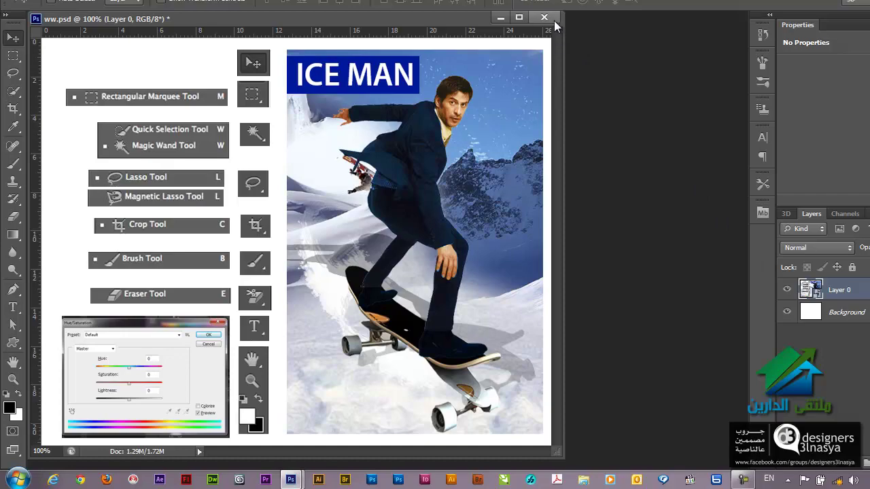
left_click(544, 17)
left_click(501, 170)
- Reopen ww.psd with its original layers and close it again
double_click(575, 204)
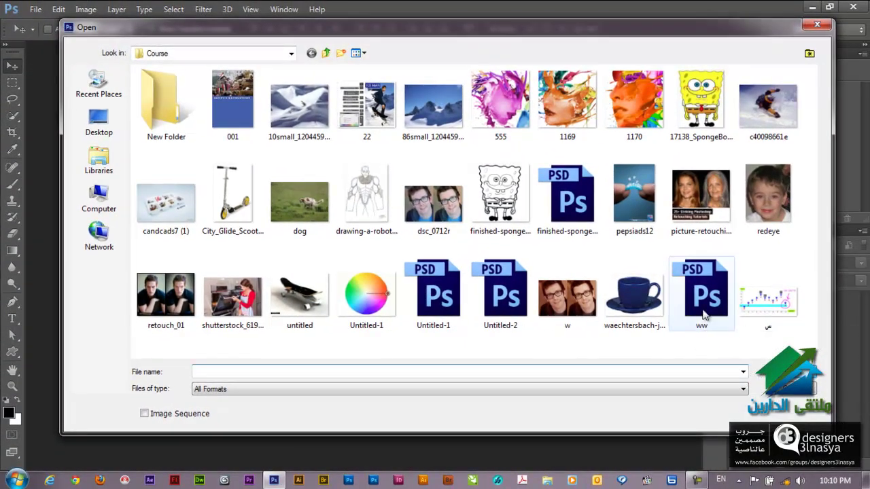
double_click(707, 299)
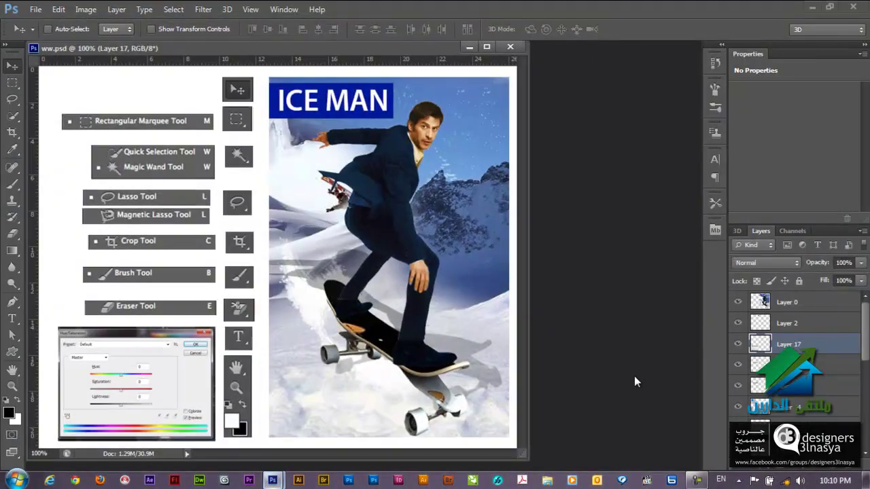
left_click(510, 46)
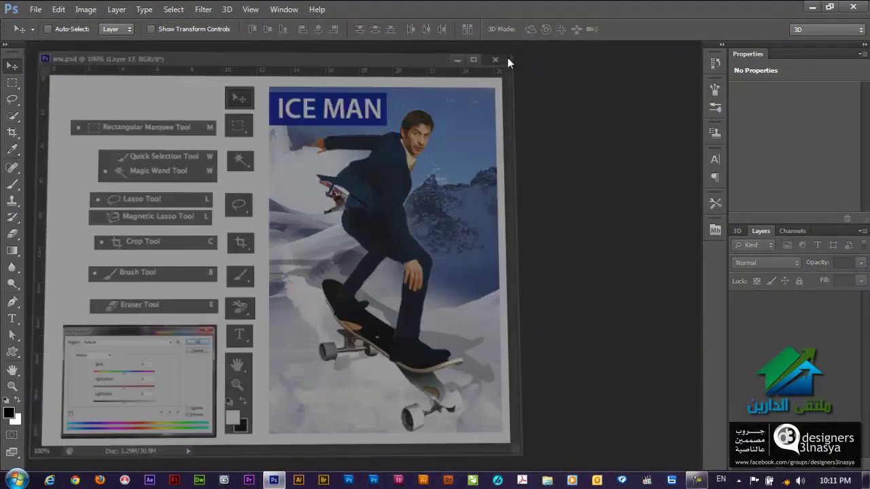
left_click(36, 10)
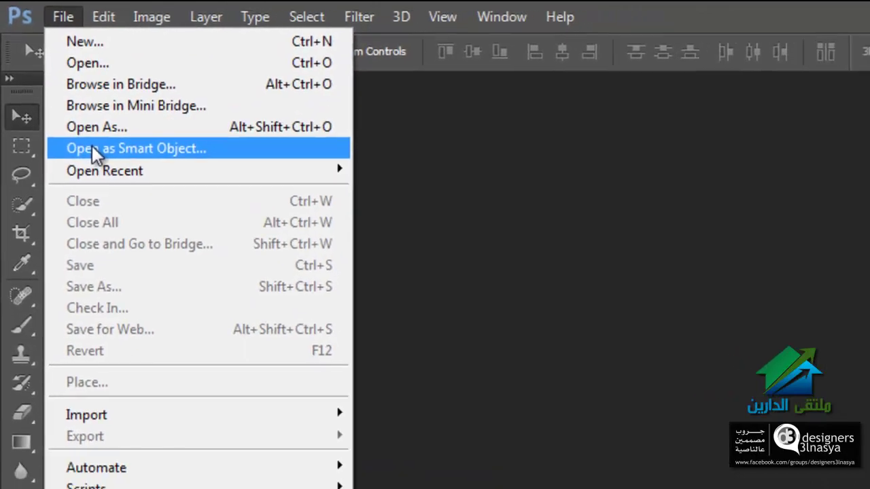
- Open ww as a smart object, toggle its layer, and cancel the Layer Style dialog
left_click(107, 170)
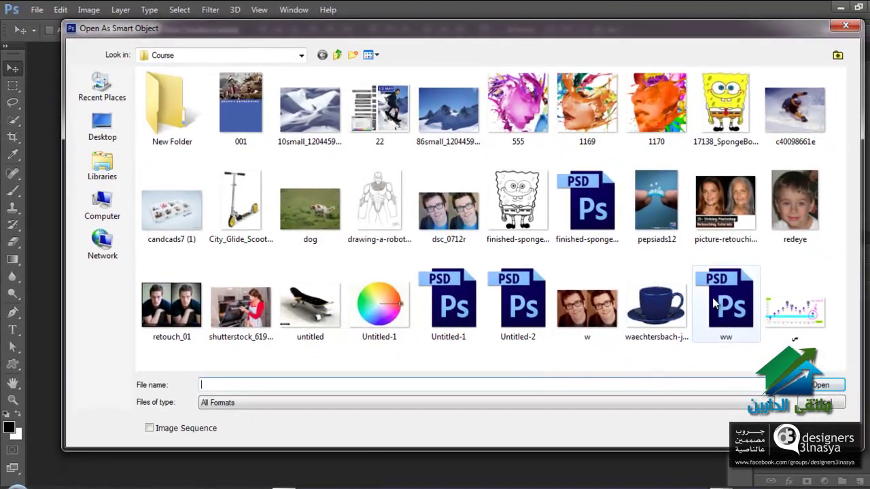
double_click(717, 304)
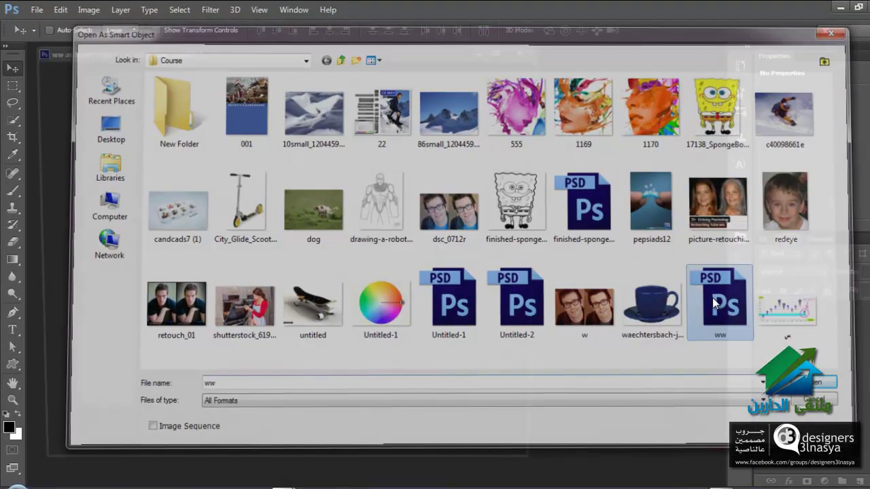
left_click(763, 313)
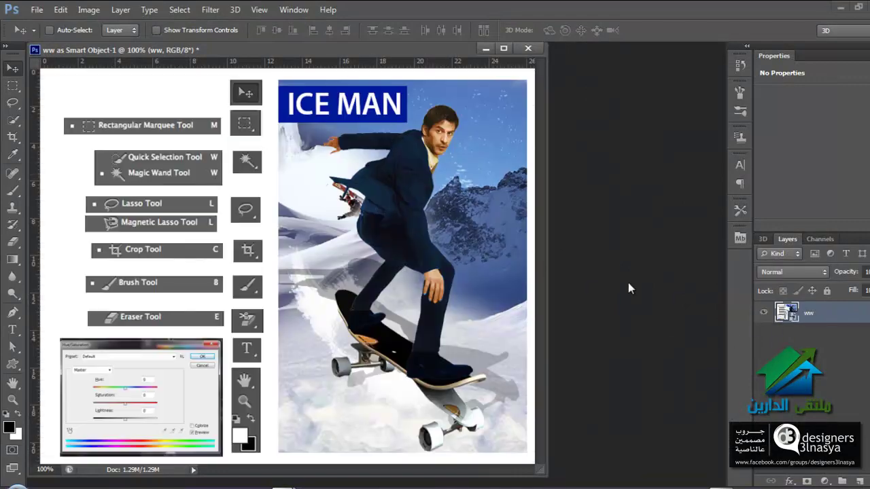
double_click(821, 322)
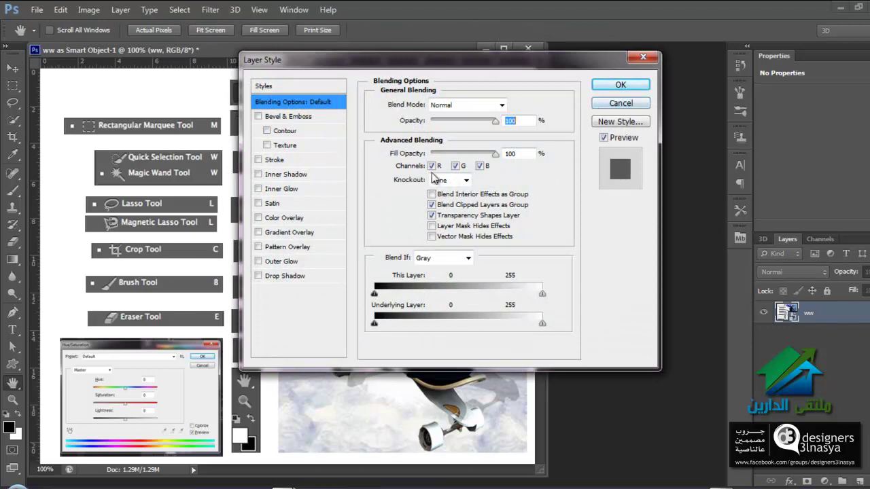
left_click(624, 104)
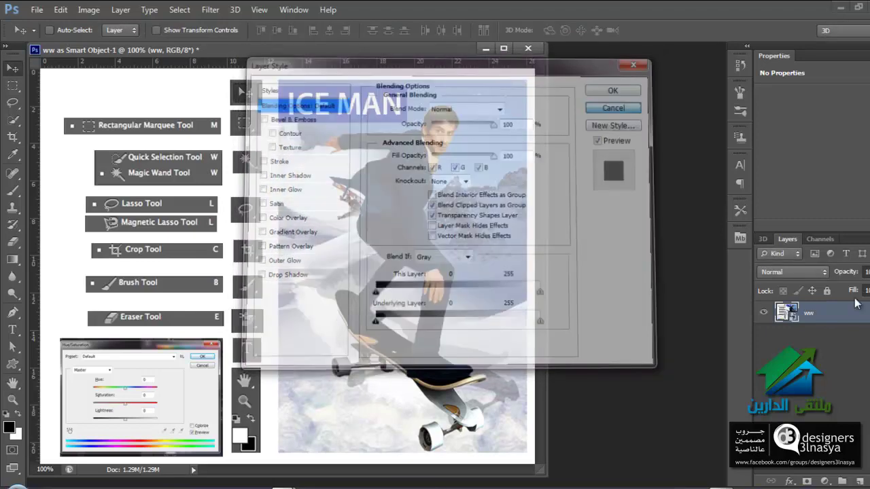
- Open the smart object's contents as ww.psd and select Layers 16 and 14
double_click(791, 318)
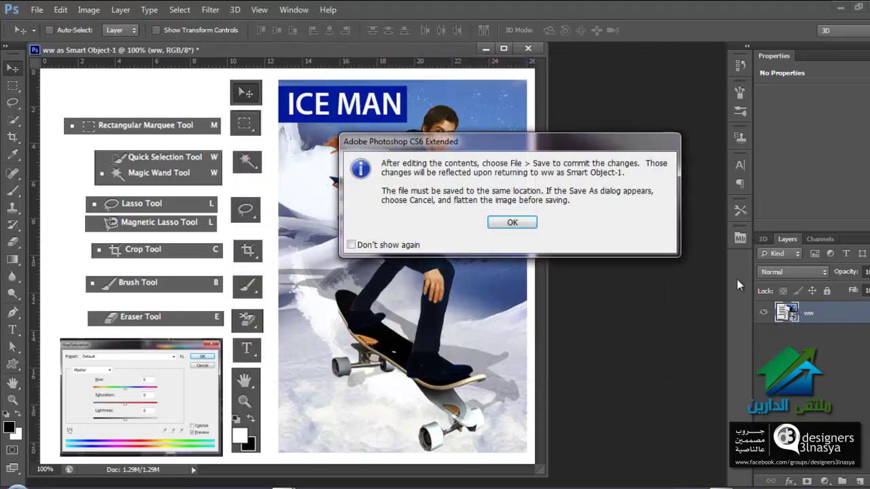
left_click(513, 222)
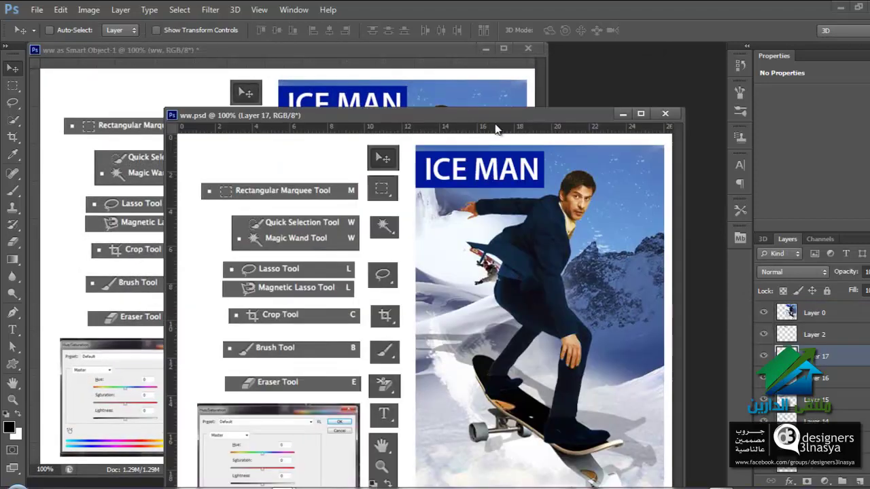
left_click_drag(347, 66, 456, 79)
left_click(792, 378)
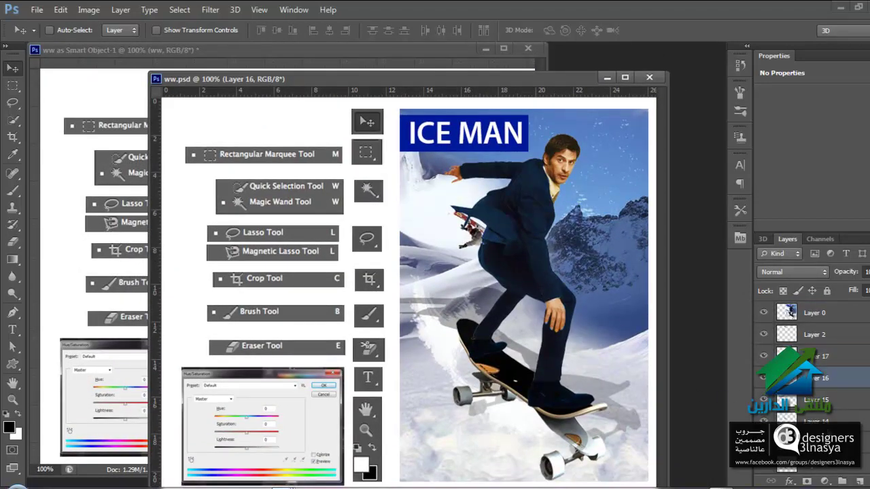
left_click(799, 422)
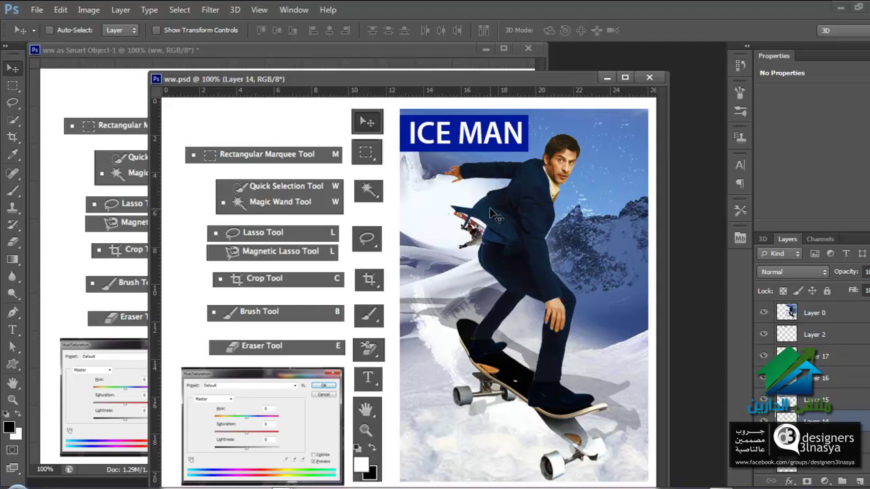
- Close ww.psd and the smart object document without saving
left_click(647, 77)
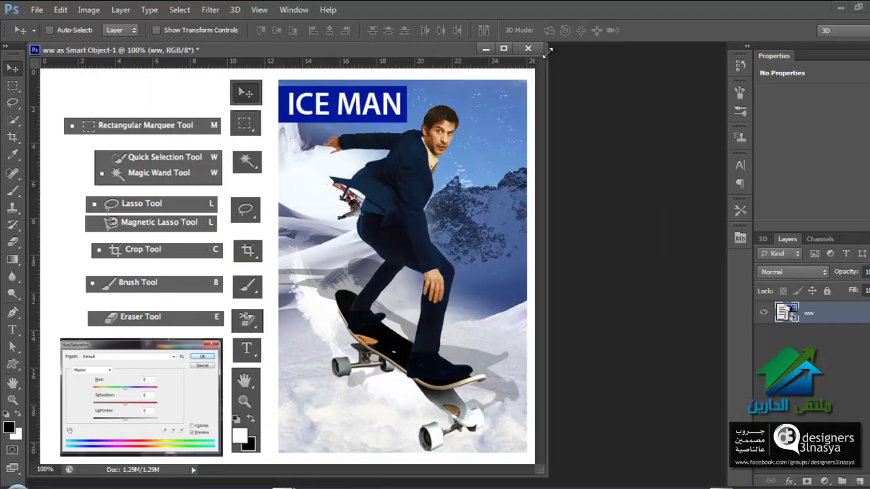
left_click(528, 49)
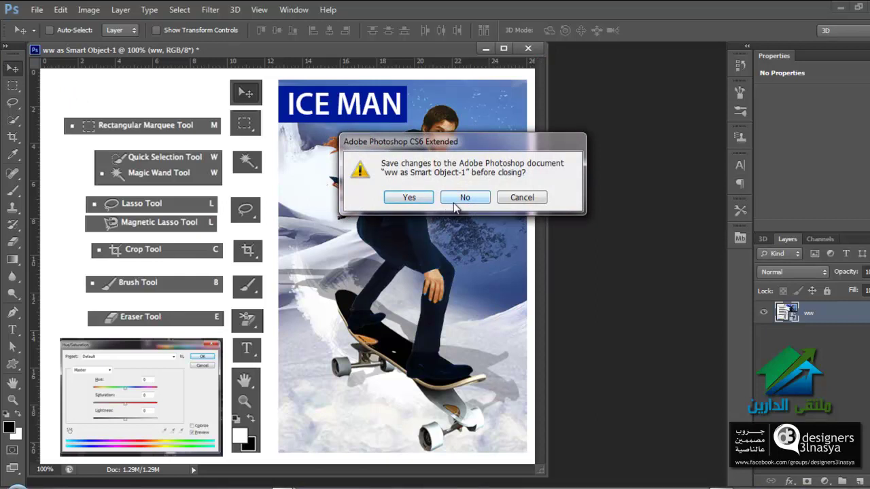
left_click(454, 202)
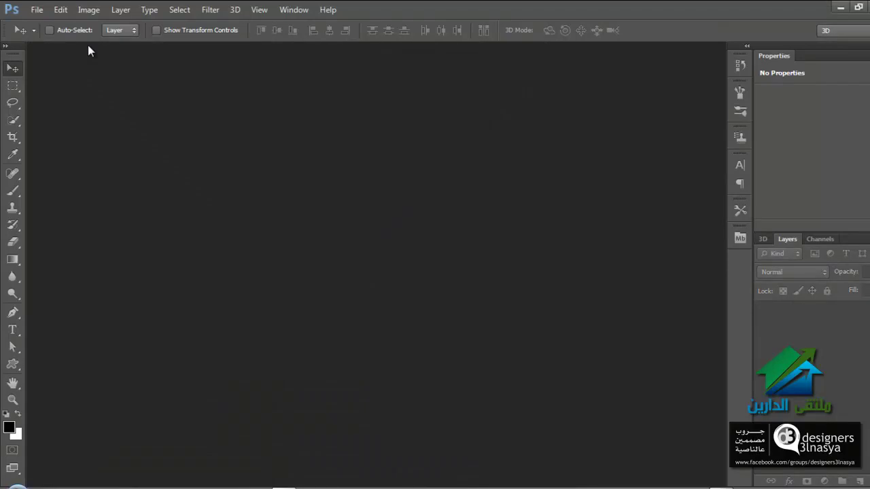
- Open File Handling preferences and select the Recent File List Contains value of 10
left_click(34, 10)
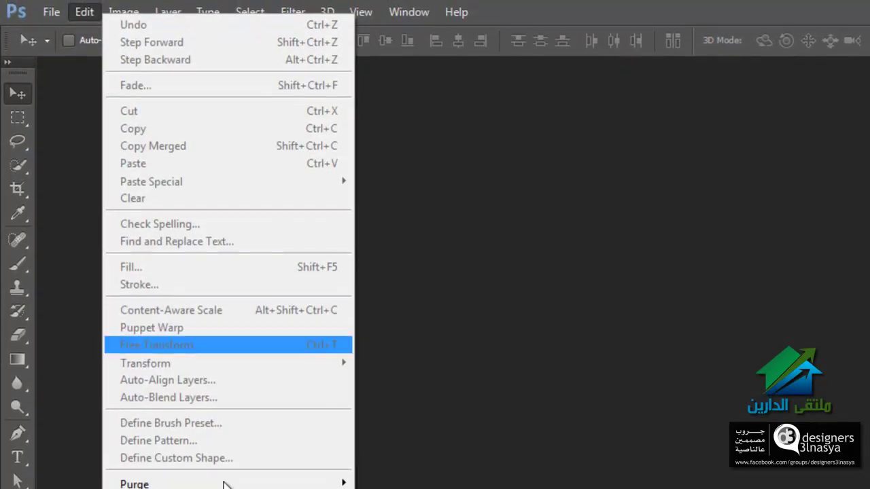
mouse_move(148, 452)
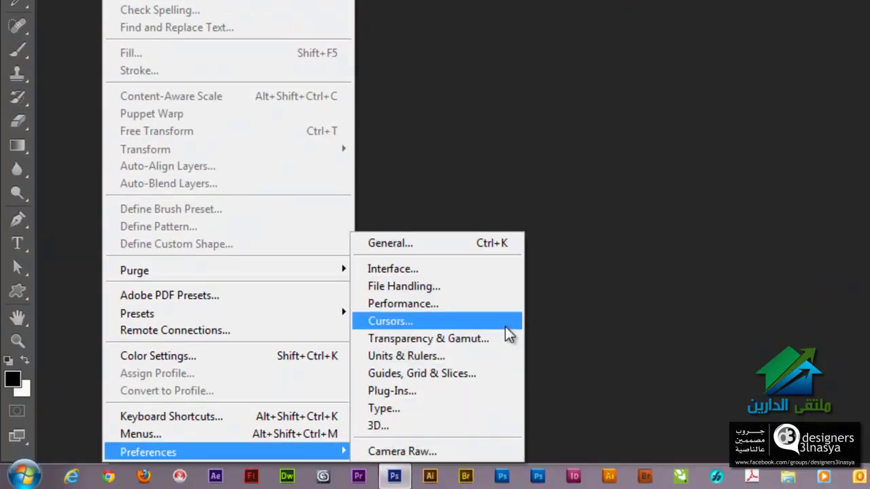
left_click(497, 287)
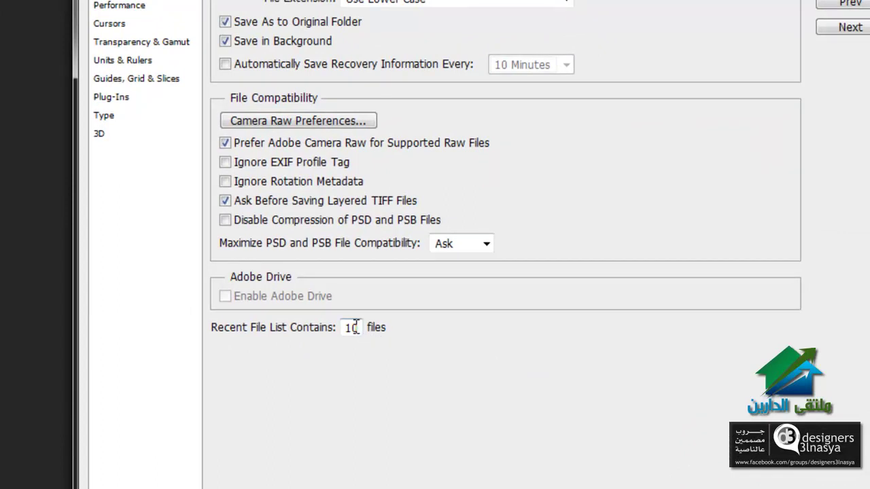
left_click_drag(358, 325, 357, 333)
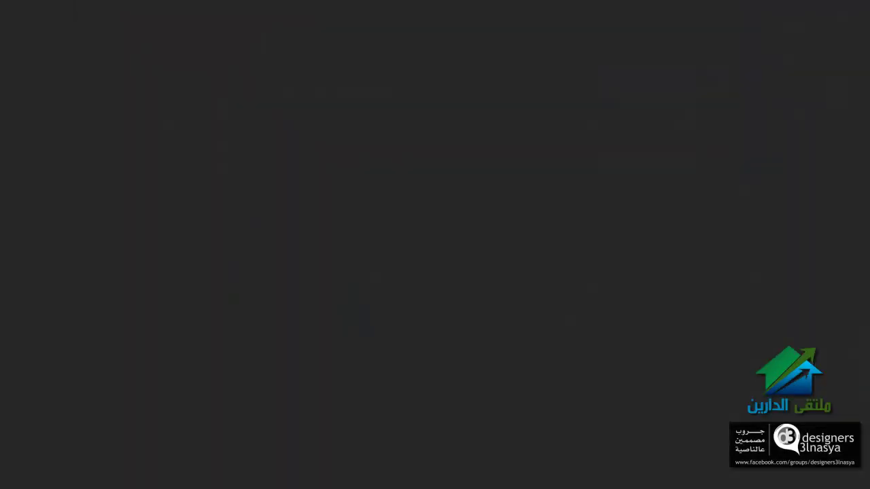
- Open the drawing-a-robot sketch from the Course folder through the Open dialog
left_click(447, 352)
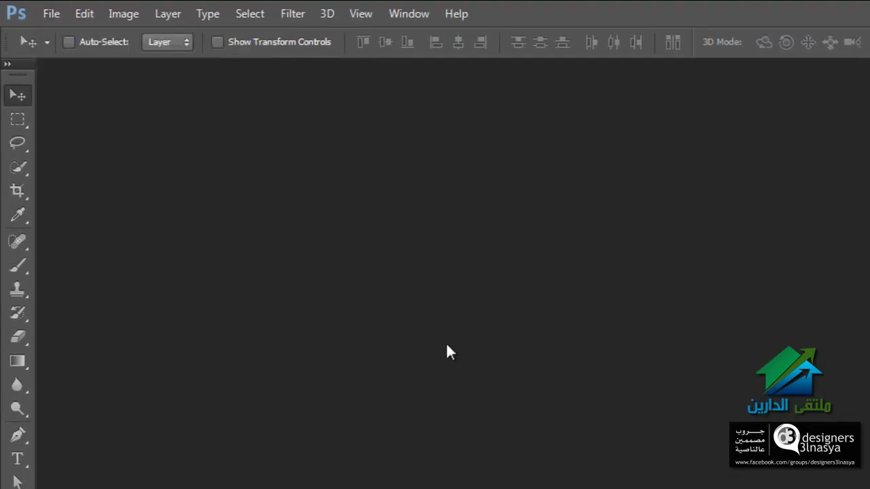
double_click(447, 352)
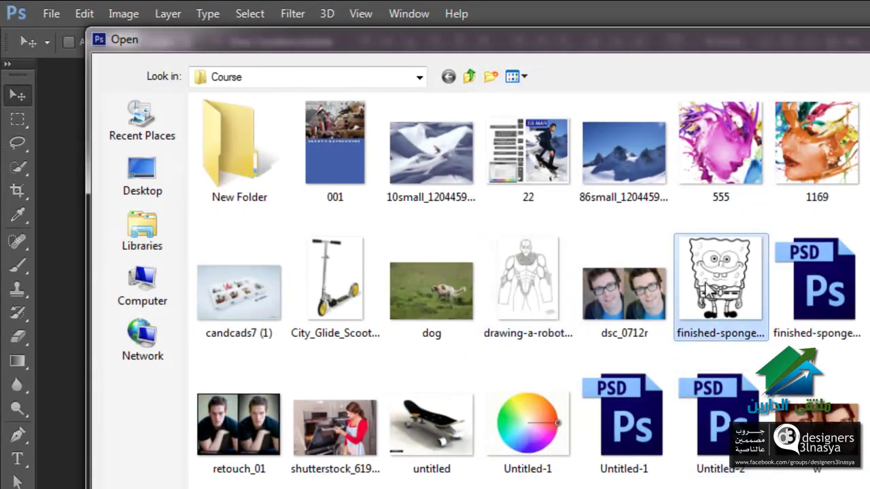
double_click(549, 301)
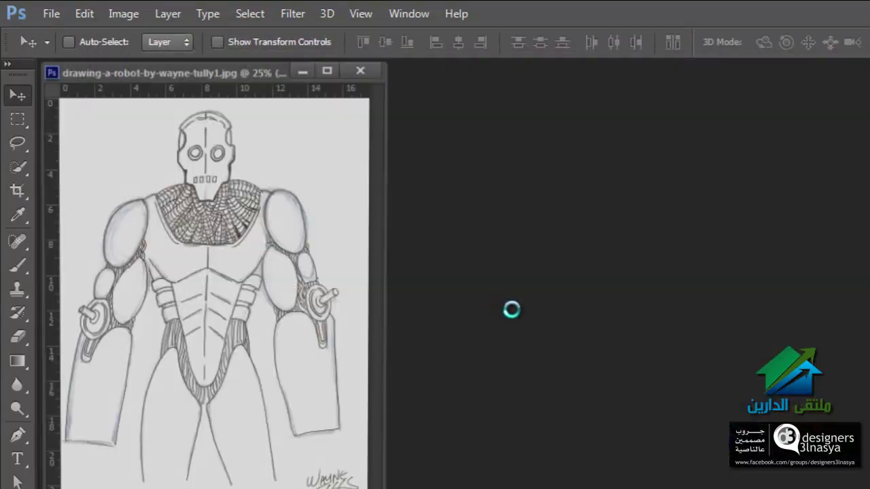
- Close the robot sketch, dsc_0712r.jpg and finished-spongebob2.png together with File > Close All
left_click(48, 15)
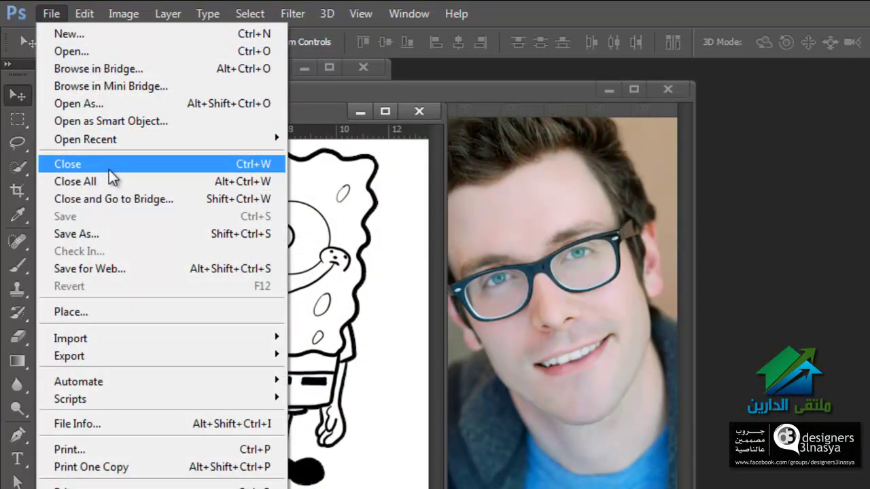
left_click(430, 134)
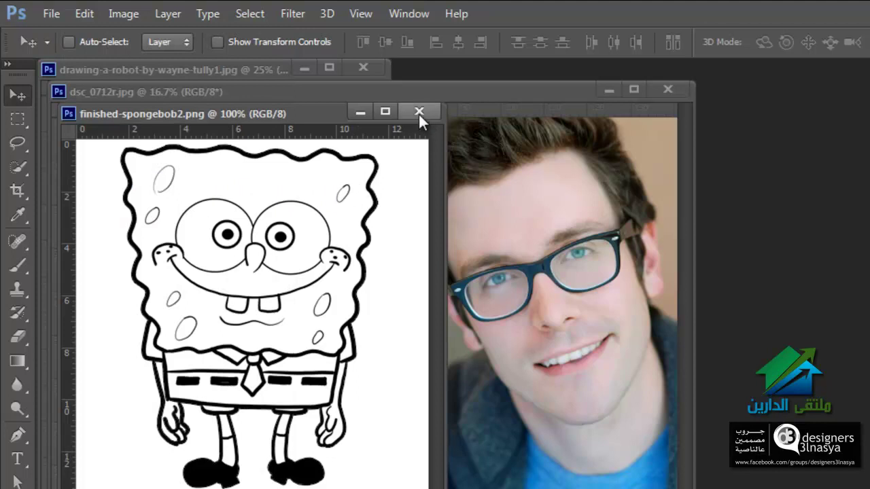
left_click(61, 14)
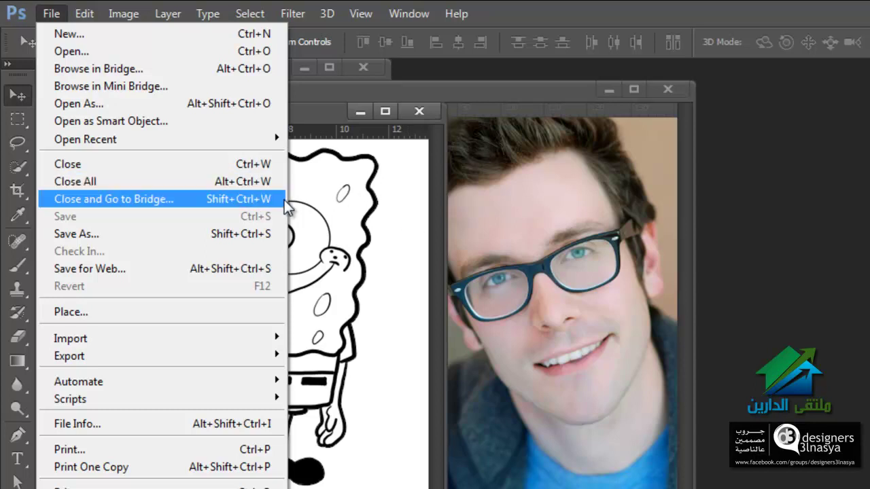
left_click(394, 208)
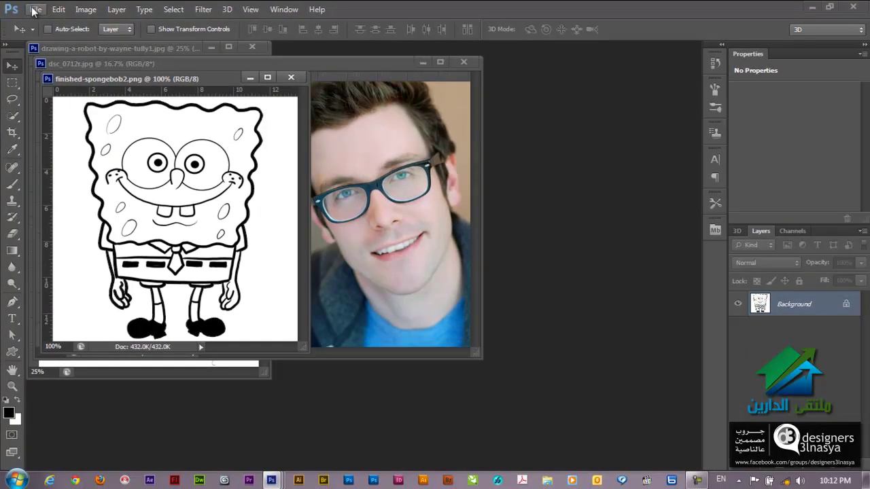
left_click(34, 10)
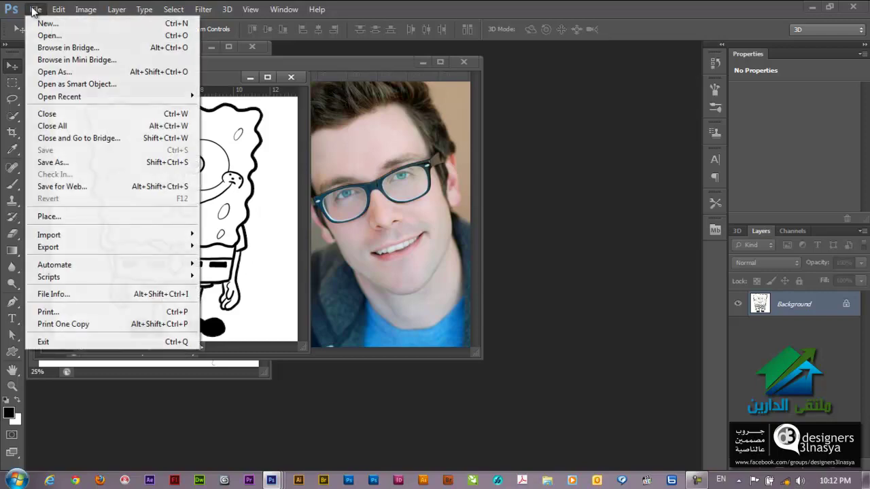
left_click(105, 127)
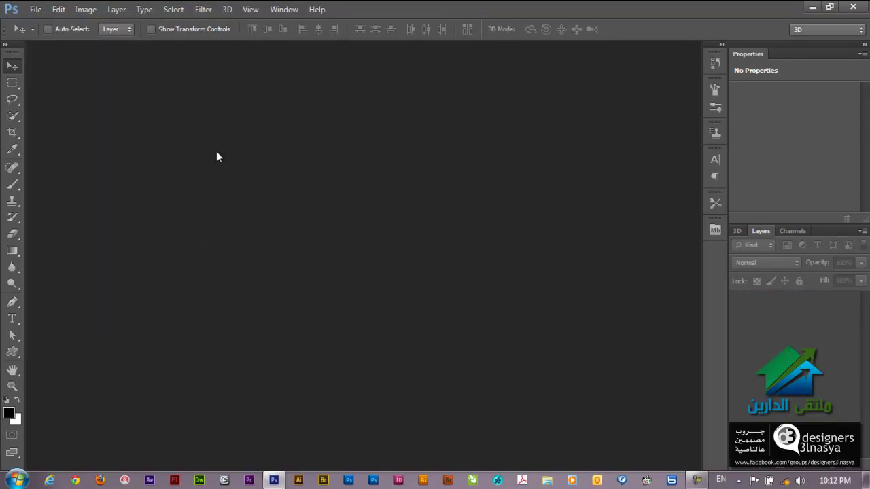
double_click(326, 260)
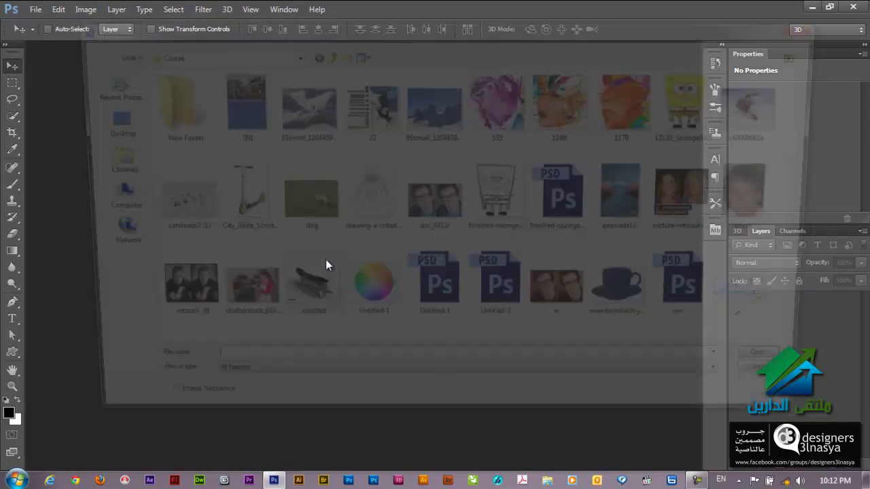
left_click(680, 105)
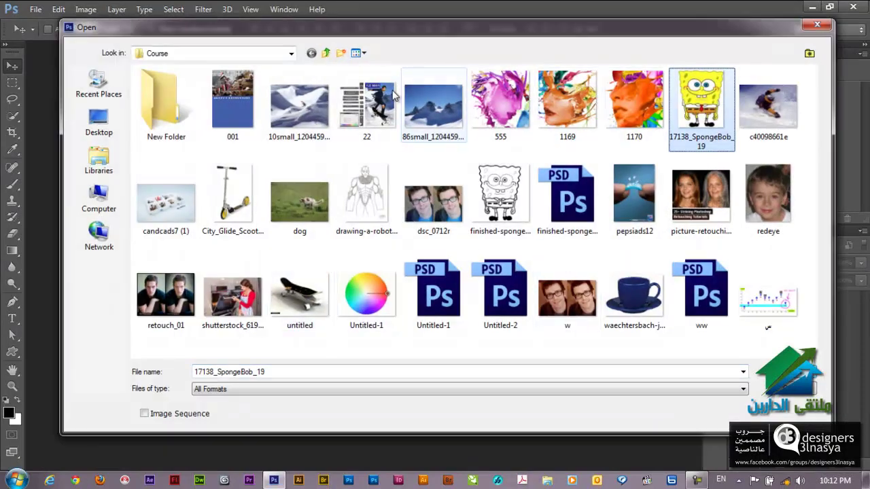
left_click(228, 108, "shift")
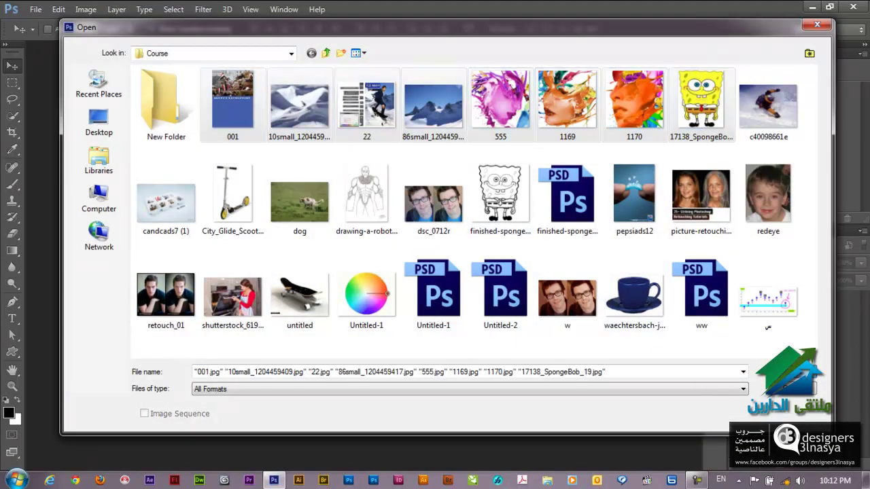
key("Return")
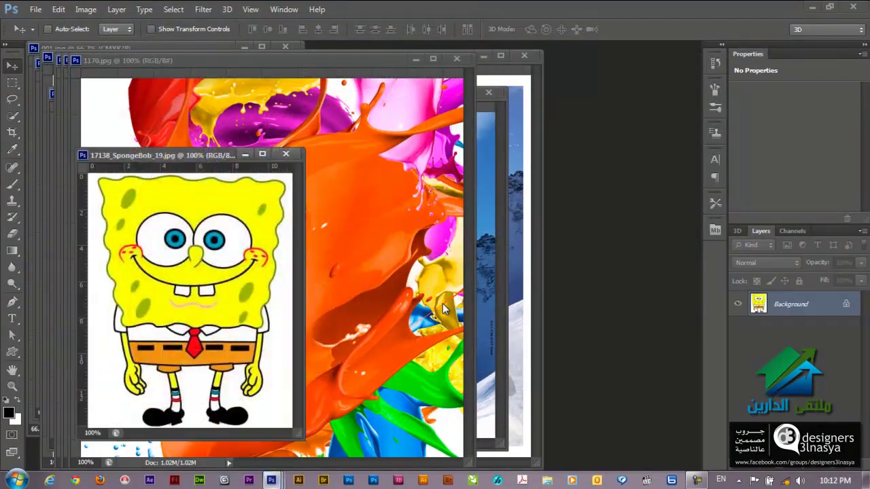
key("ctrl+alt+w")
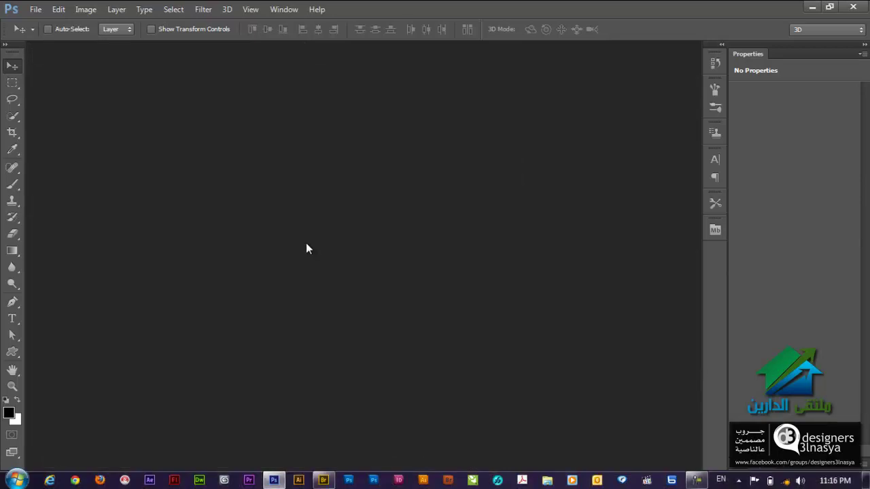
- Open the dog photo, then close it with Close and Go to Bridge
left_click(44, 12)
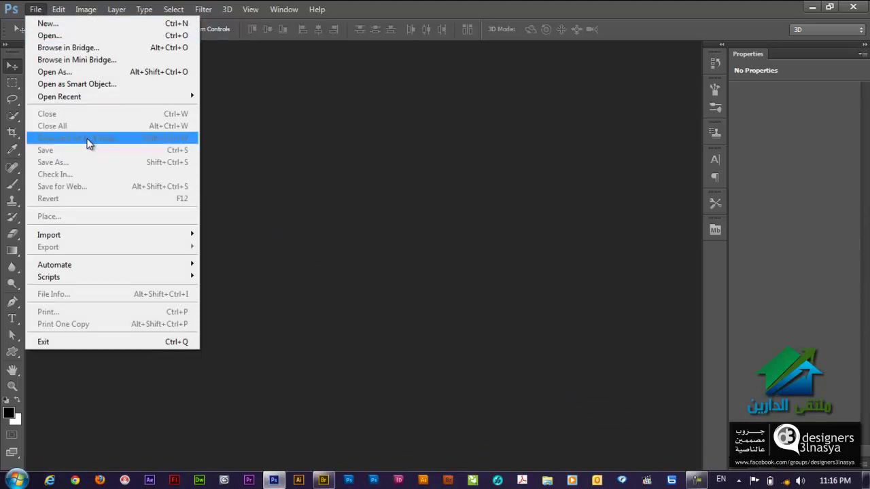
key("ctrl+o")
double_click(313, 204)
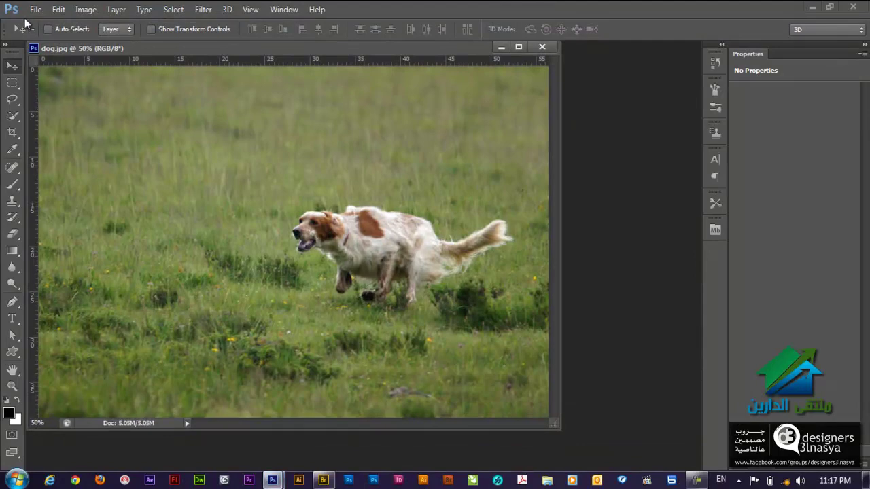
left_click(35, 9)
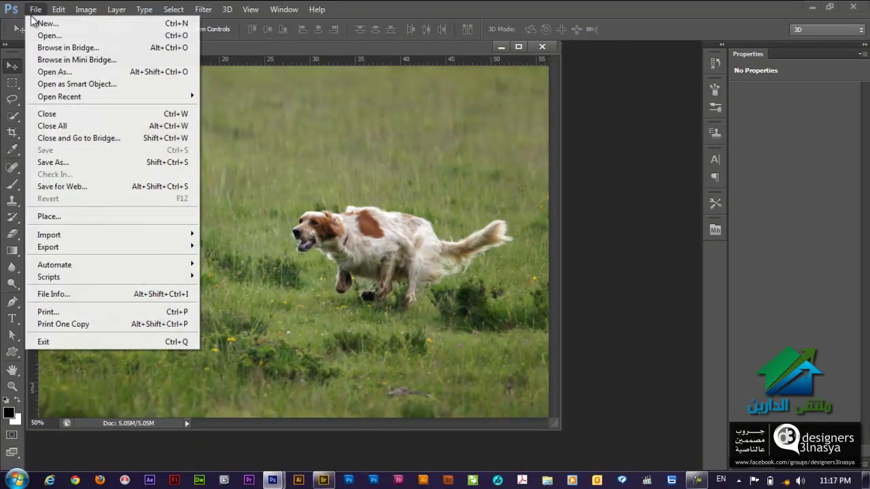
left_click(76, 138)
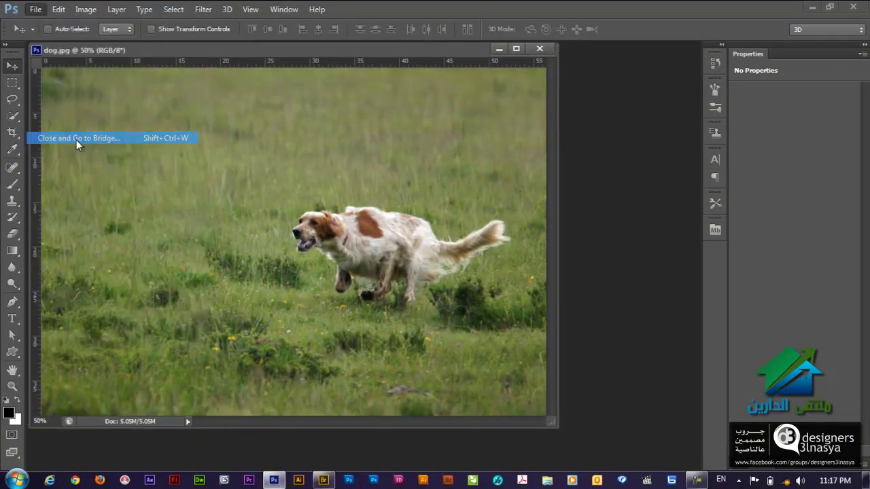
- Open SpongeBob from Bridge, close it back to Bridge, then open drawing-a-robot-by-wayne-tully1.jpg
left_click(420, 212)
double_click(420, 212)
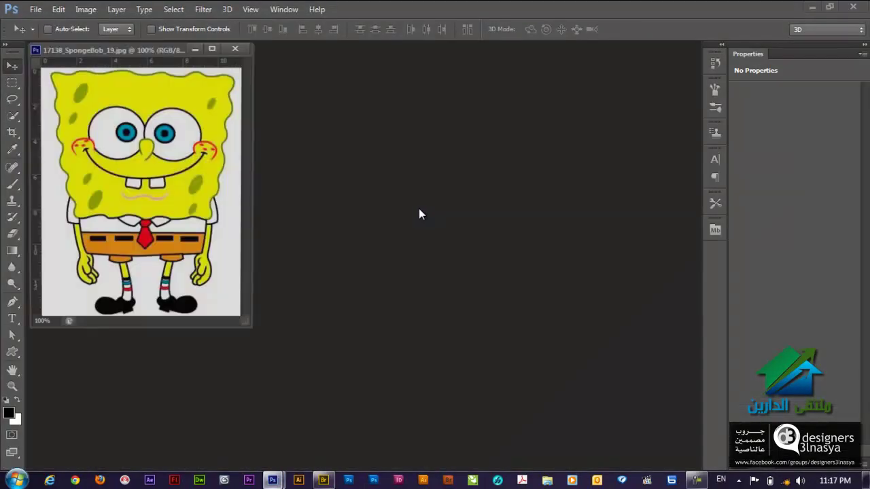
left_click(42, 9)
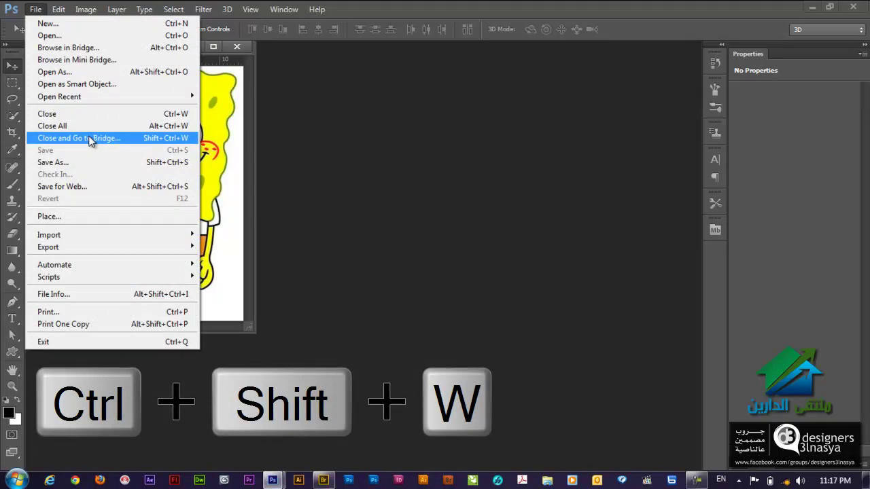
left_click(90, 139)
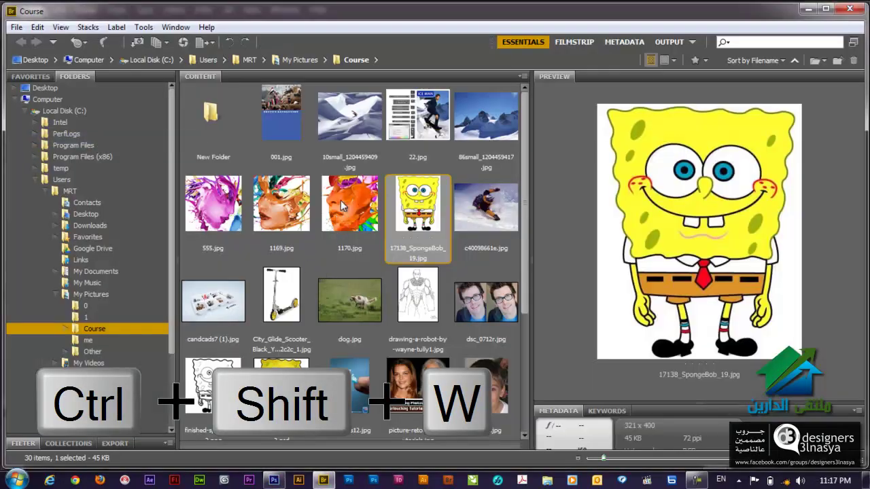
double_click(428, 280)
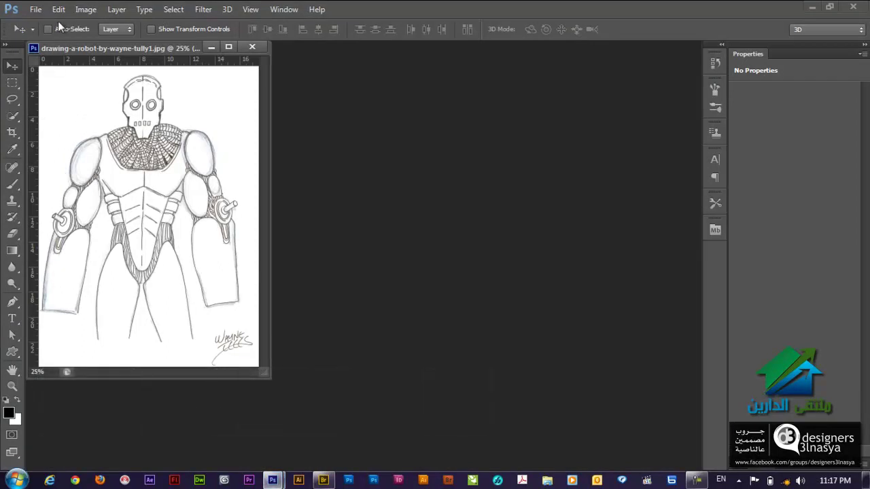
left_click(37, 9)
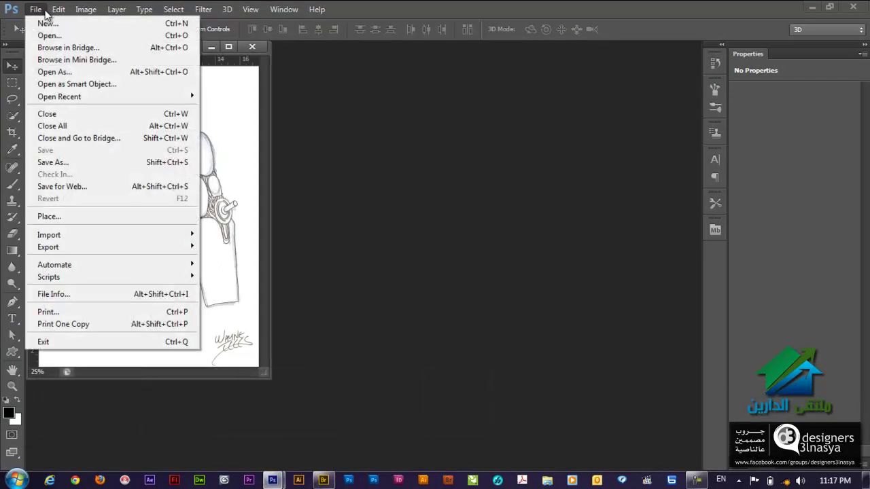
left_click(85, 162)
left_click(246, 280)
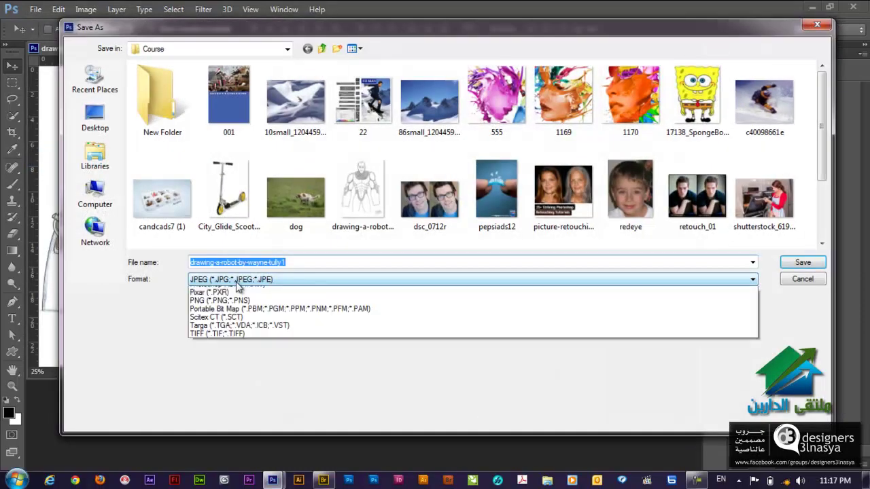
left_click(817, 284)
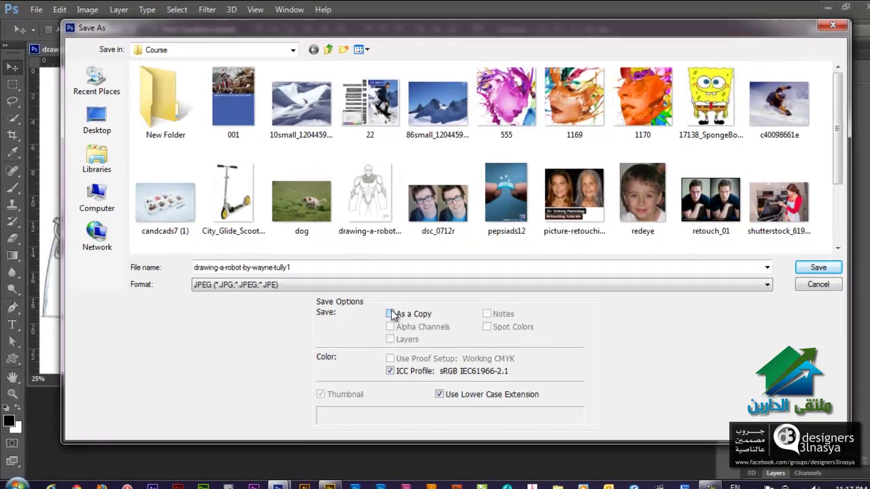
left_click(390, 314)
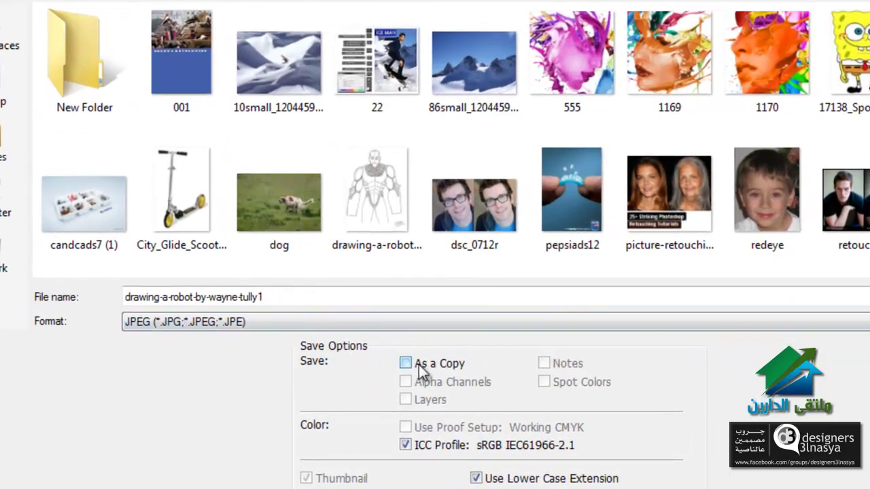
double_click(281, 297)
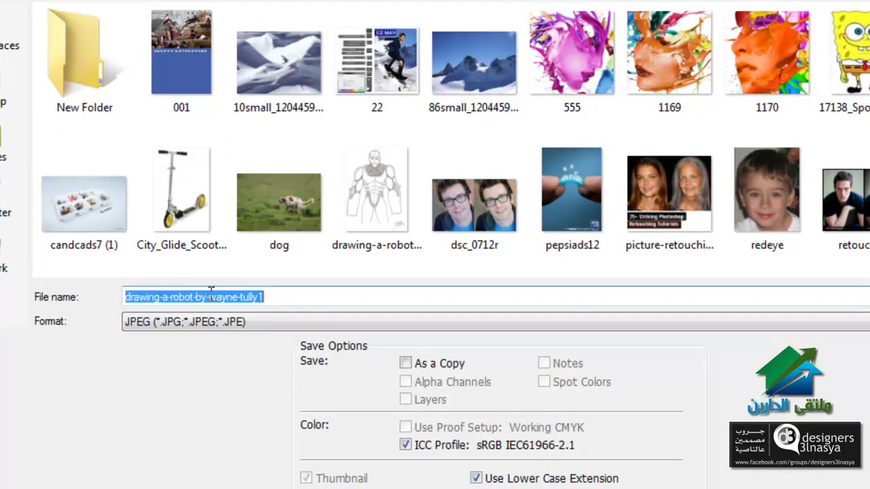
type("22")
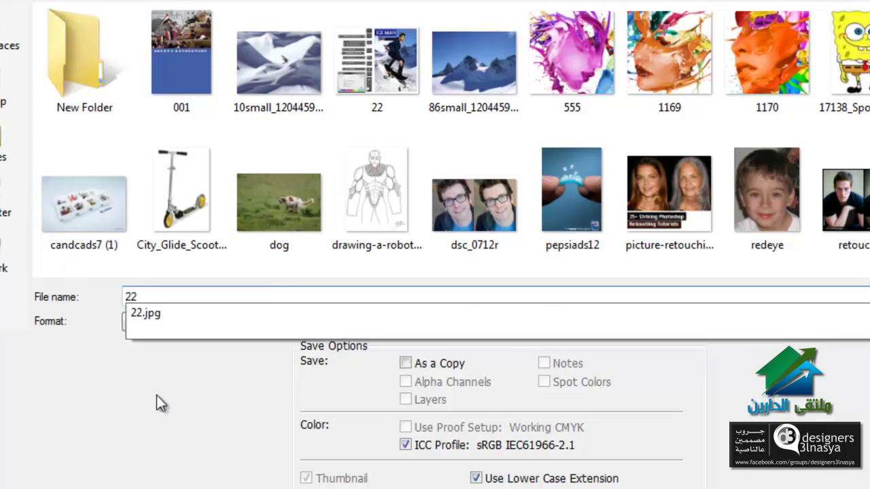
left_click(157, 401)
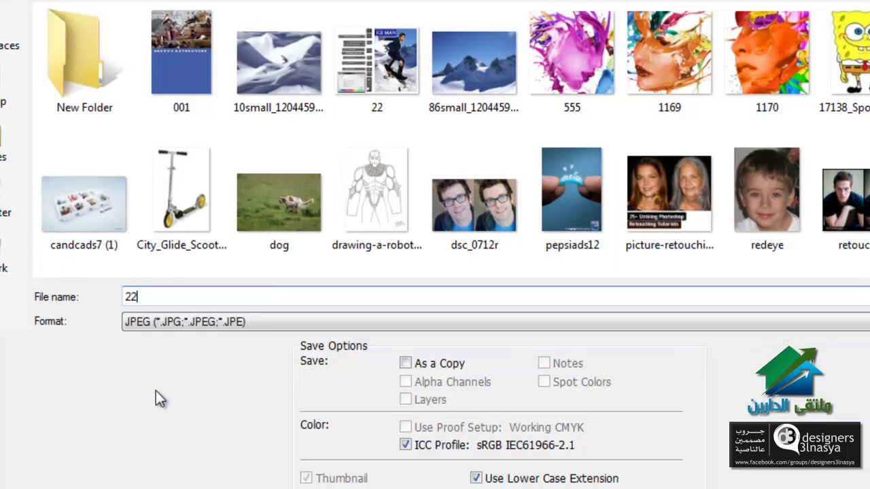
left_click(406, 364)
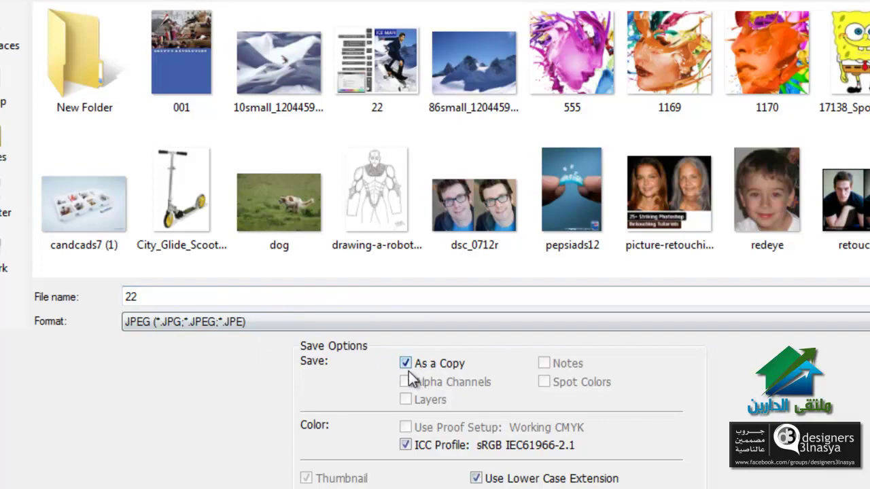
left_click(819, 322)
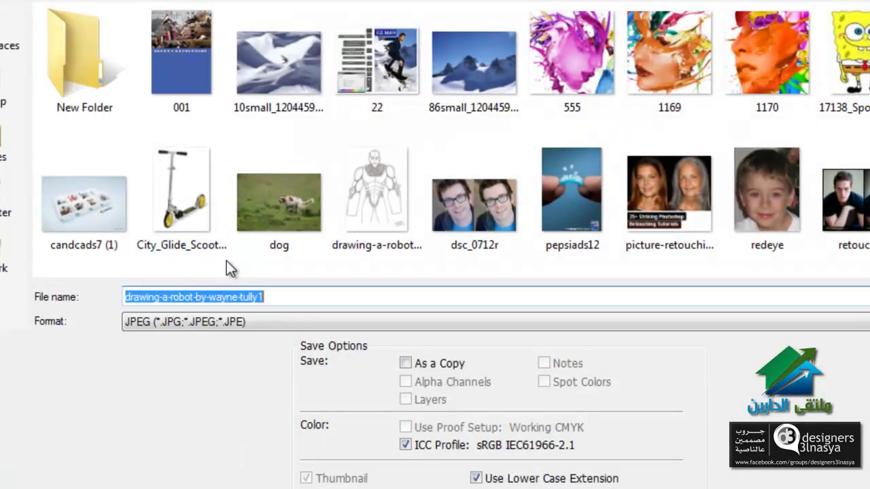
left_click(406, 363)
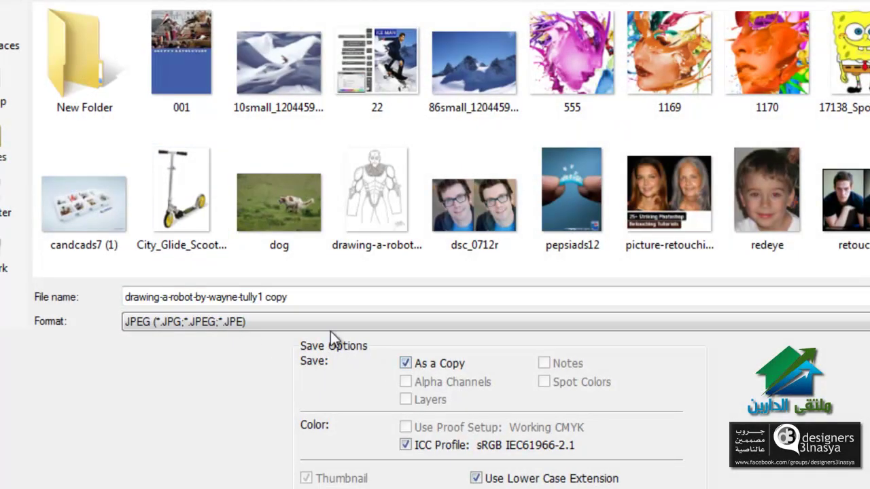
double_click(286, 297)
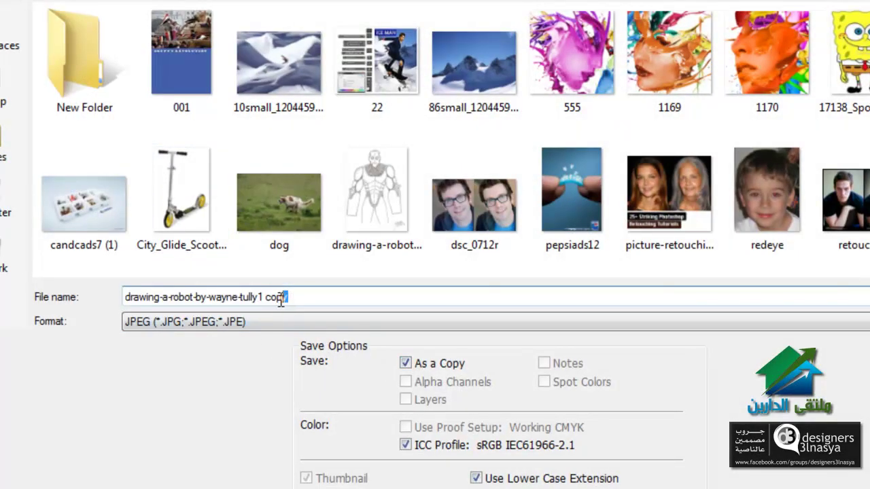
left_click_drag(287, 297, 264, 297)
key("BackSpace")
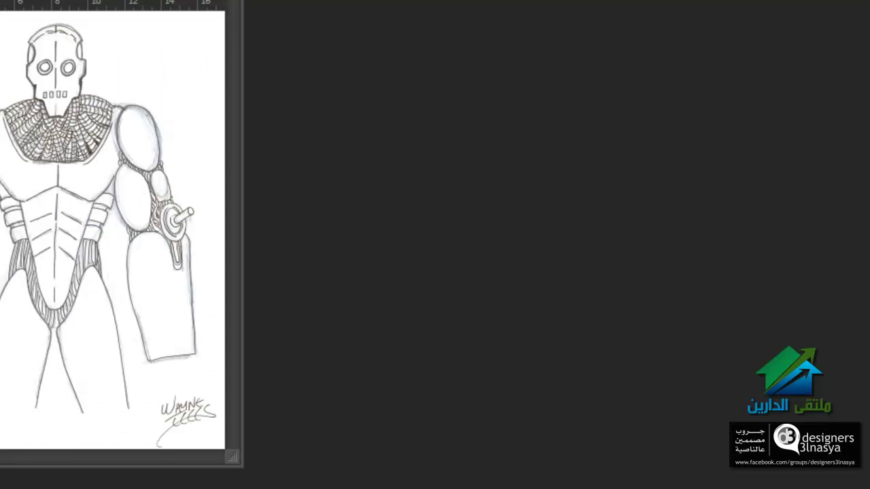
- Drag the robot sketch window from the left edge to the workspace centre, checking the File menu
left_click(46, 13)
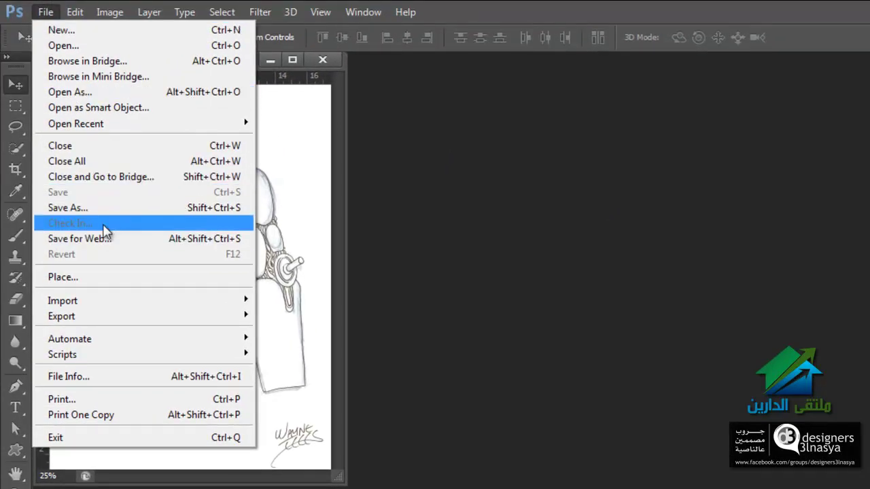
left_click(313, 200)
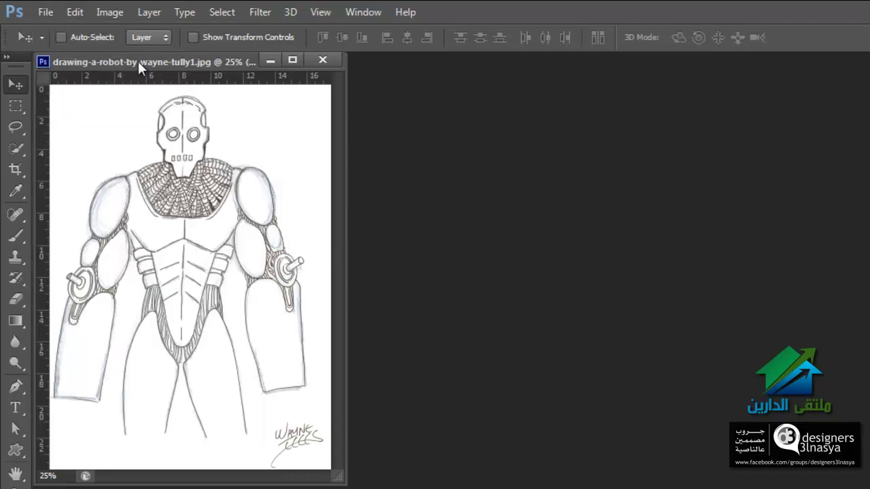
left_click_drag(138, 62, 375, 68)
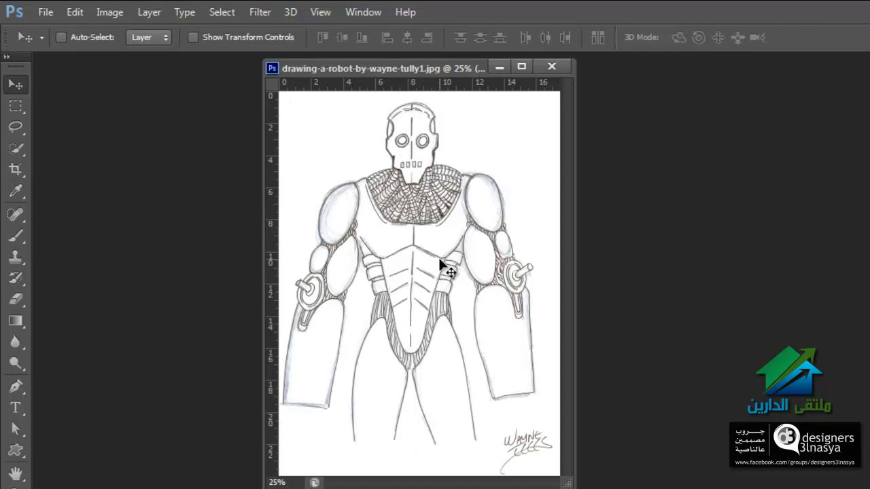
left_click(51, 13)
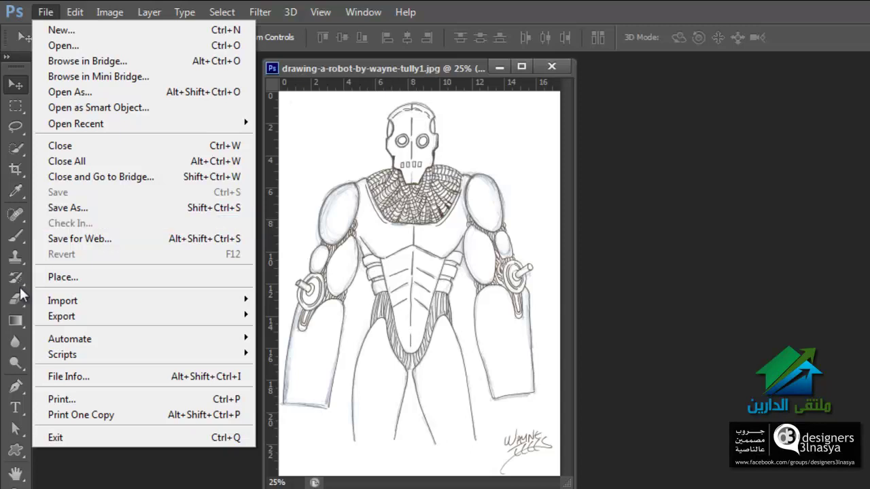
- Click the sketch with the Type tool, then review File > Check In
left_click(15, 407)
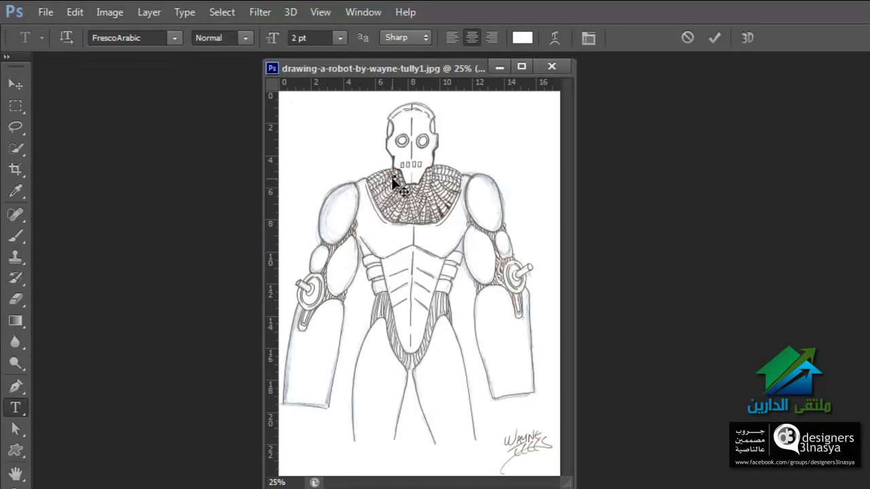
left_click(46, 12)
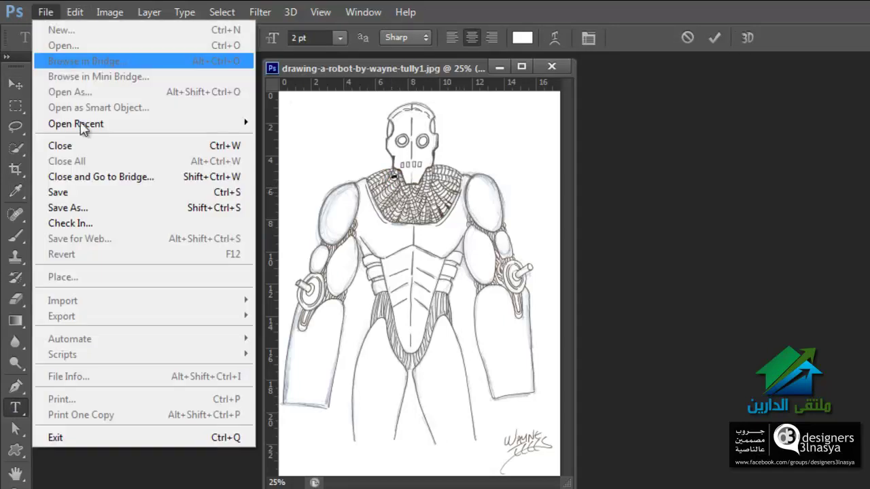
left_click(119, 224)
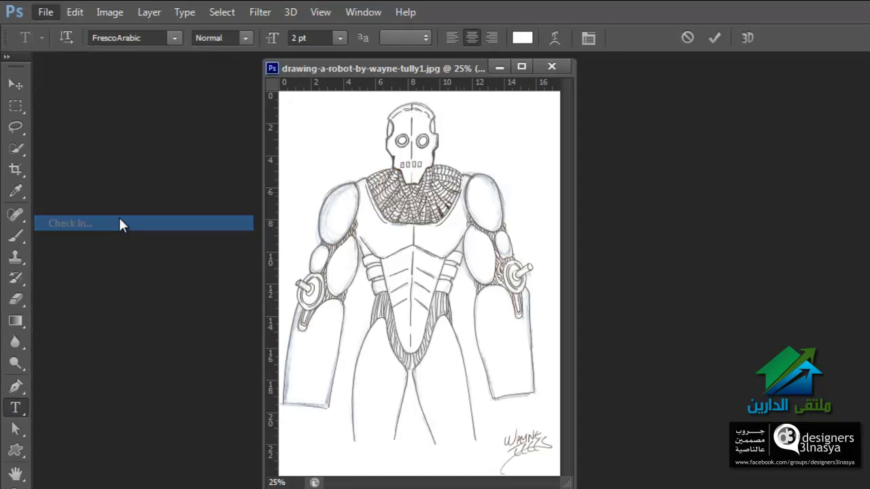
- Return to the Move tool and drag the sketch window lower and to the right
left_click(14, 87)
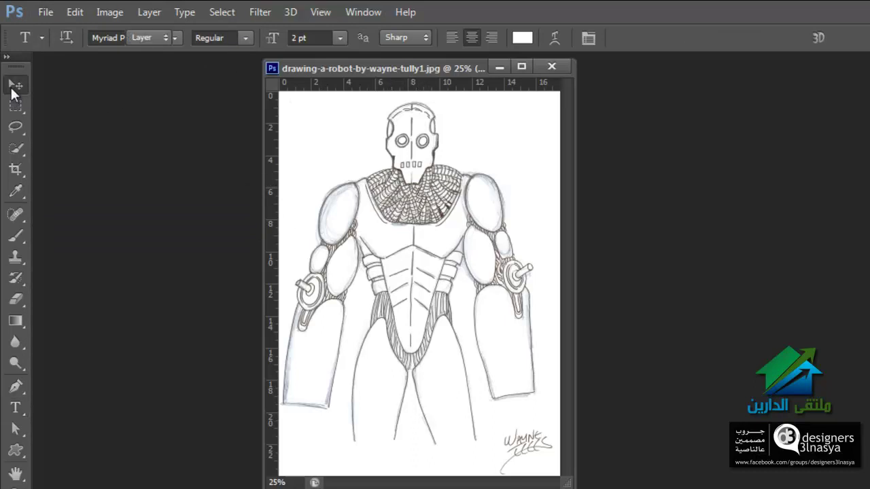
left_click(42, 12)
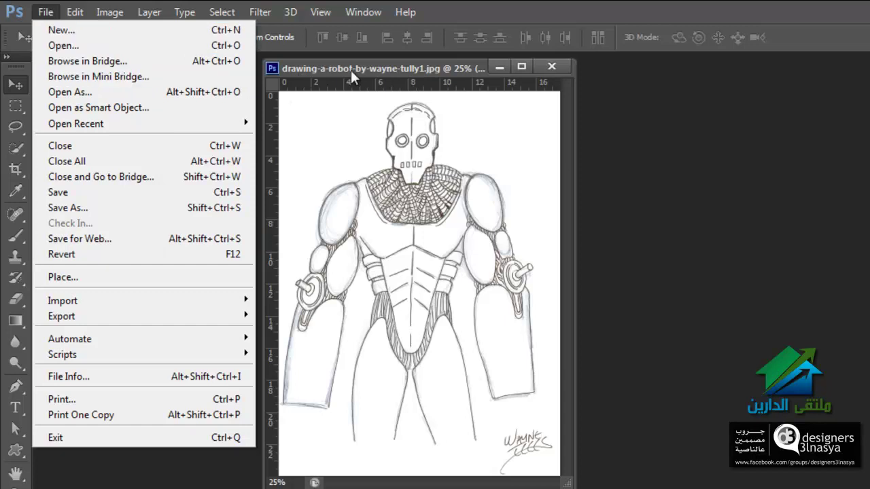
left_click_drag(353, 68, 390, 123)
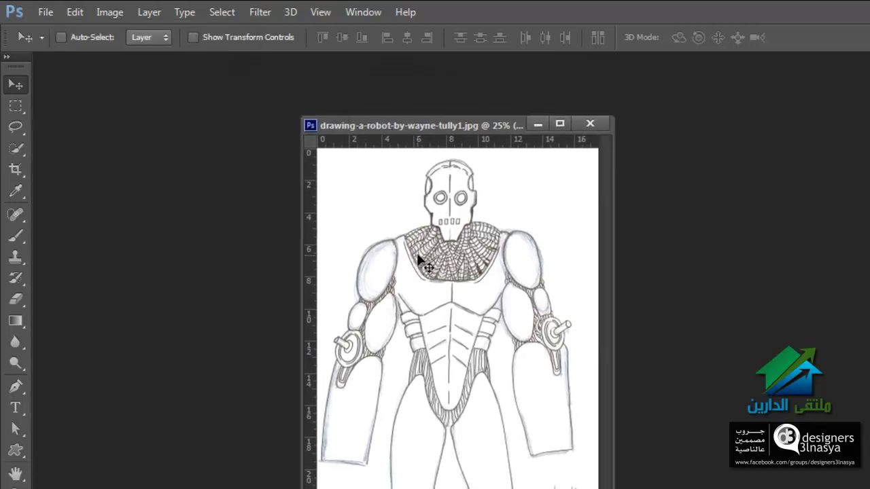
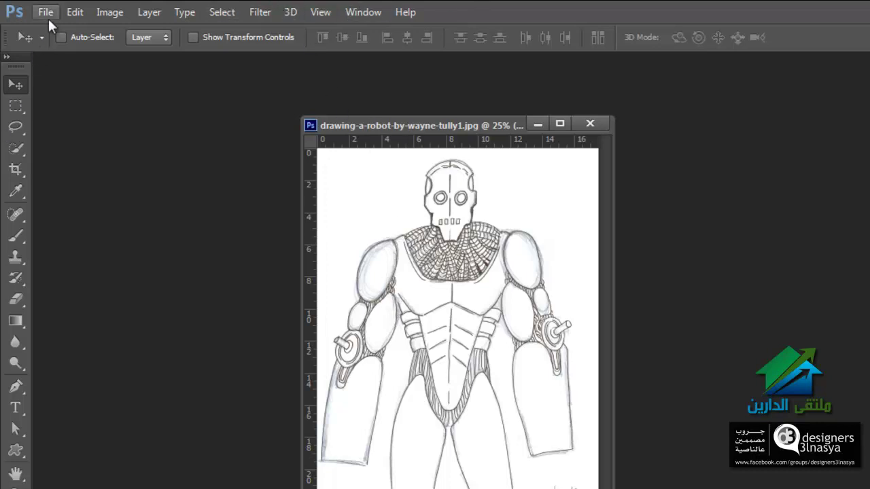
- Open Save for Web and preview the robot drawing in Original, Optimized, 2-Up and 4-Up views
left_click(46, 14)
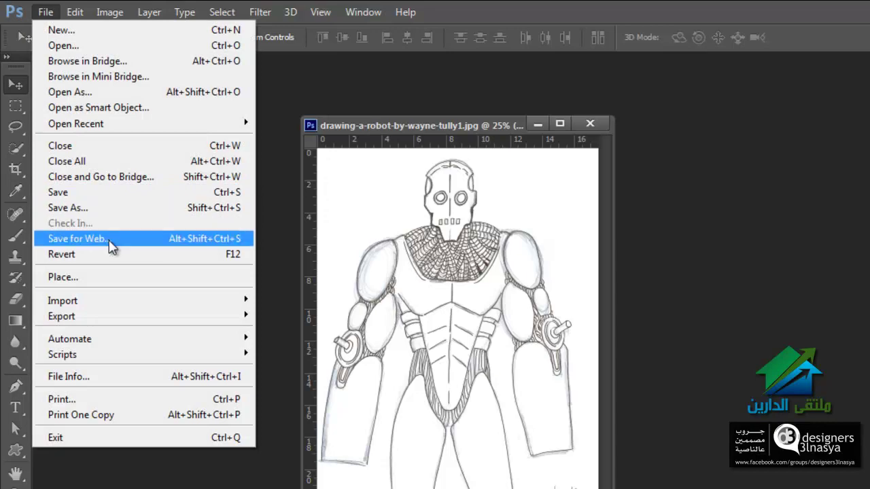
left_click(109, 241)
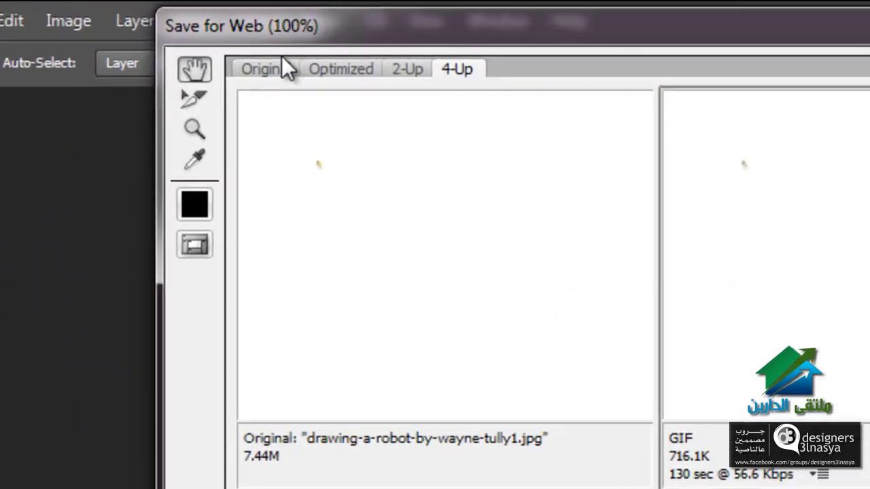
left_click(299, 74)
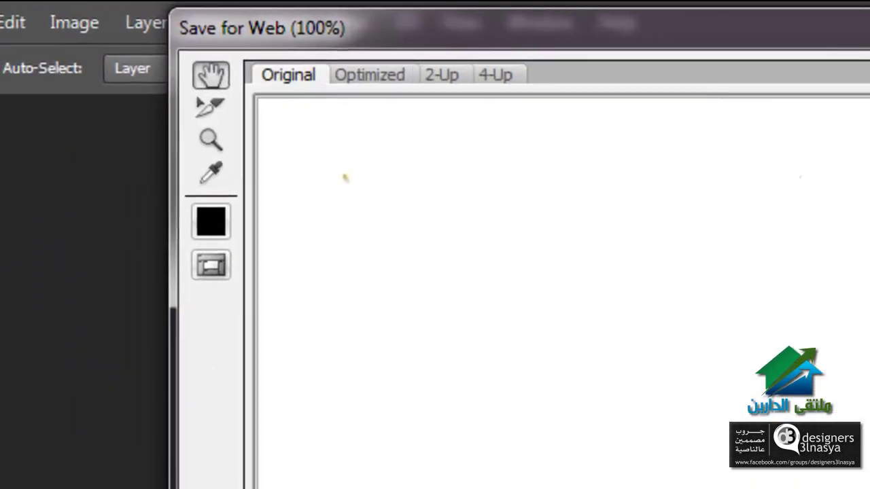
left_click(381, 80)
left_click(441, 77)
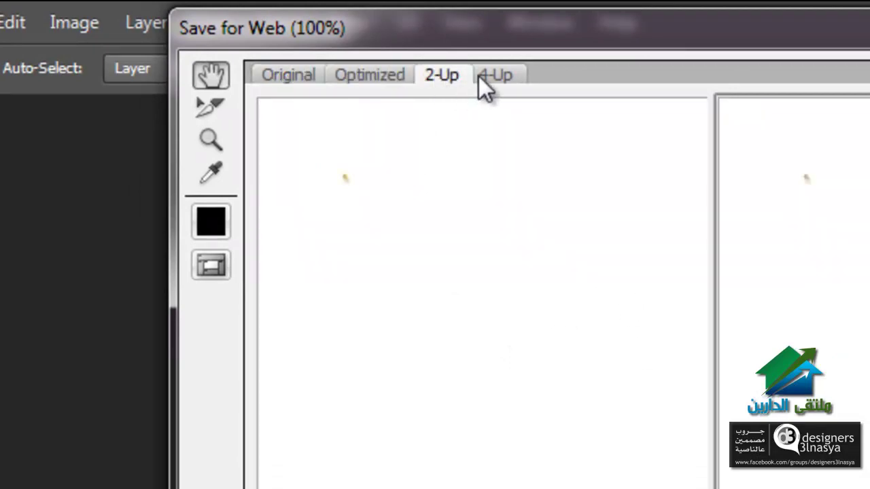
left_click(487, 74)
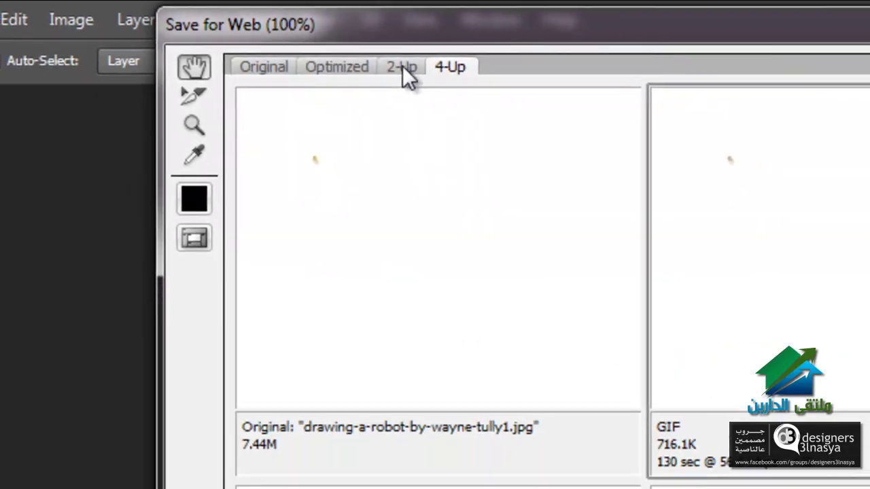
- Zoom the preview to 33.3%, centre the robot's head, and compare the original and GIF panes in 4-Up
left_click(152, 30)
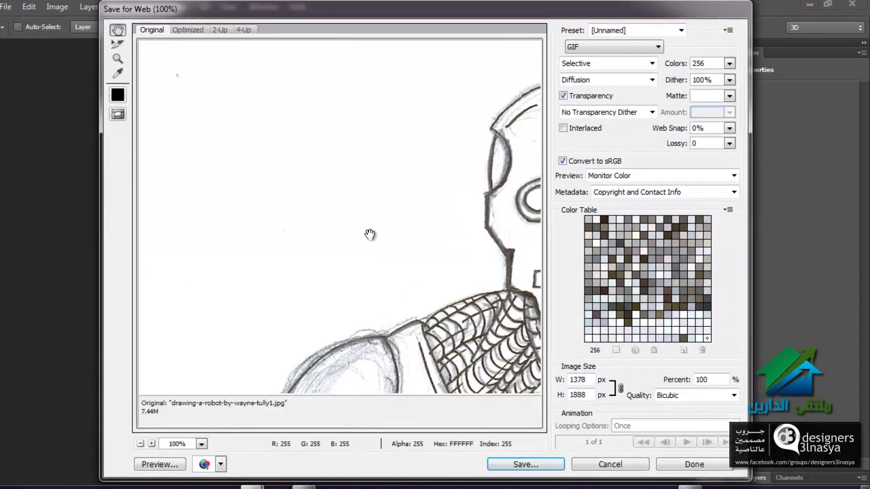
left_click(394, 242, "alt")
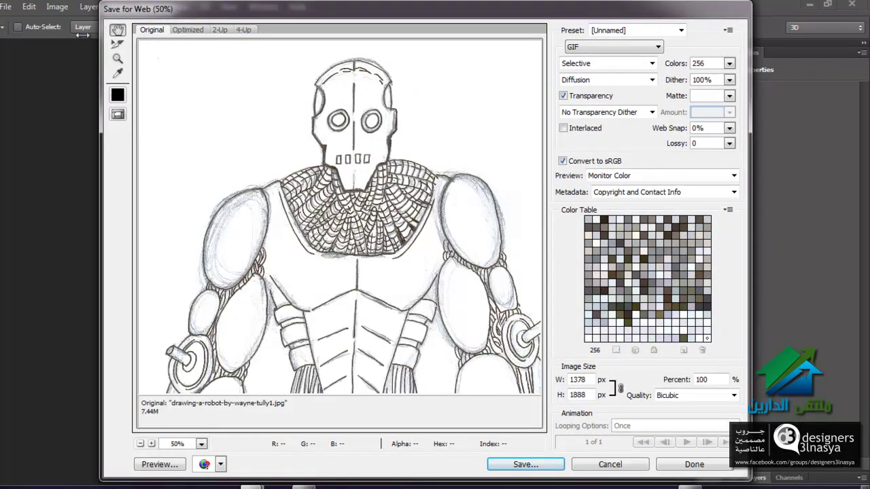
left_click(183, 31)
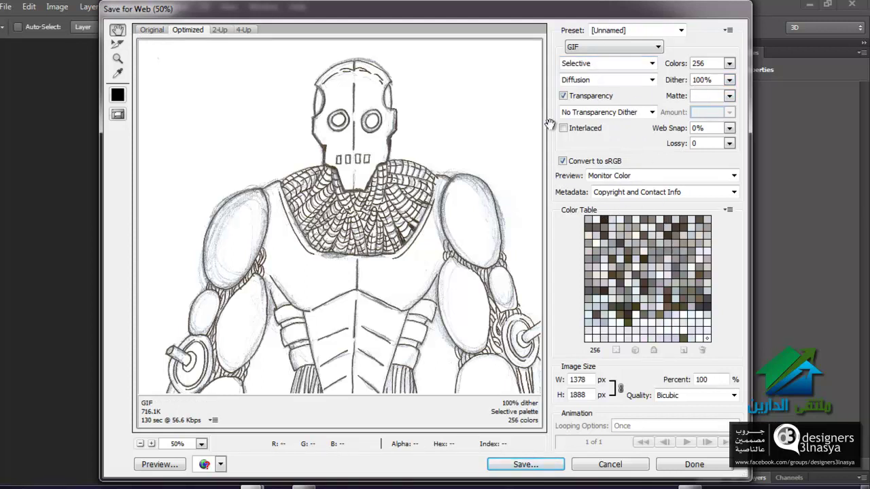
left_click(221, 31)
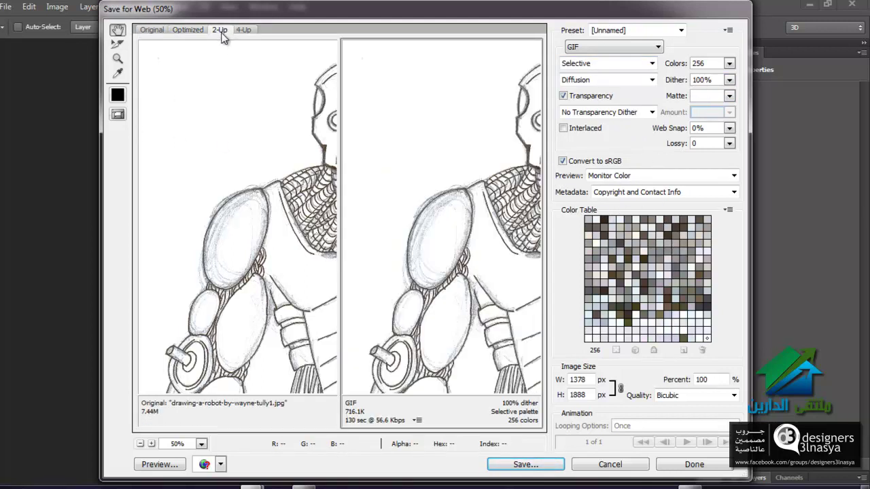
key("ctrl+minus")
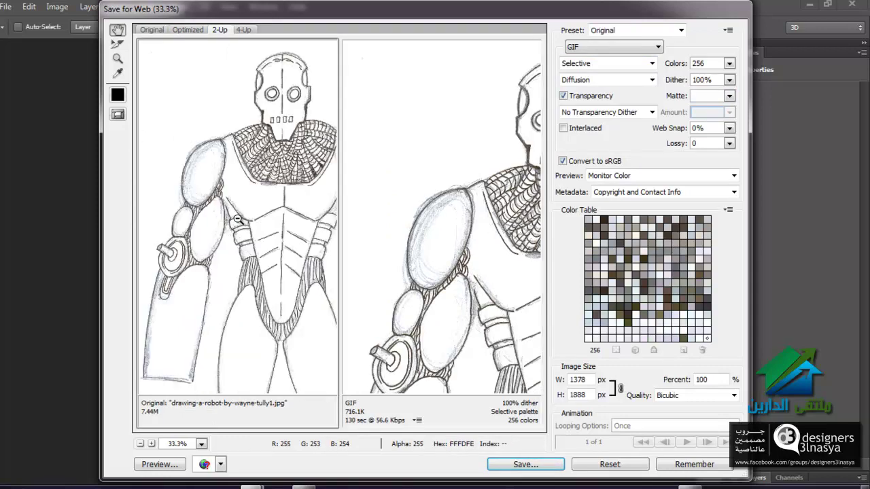
left_click(253, 206)
mouse_move(256, 205)
left_mouse_down()
mouse_move(295, 196)
mouse_move(217, 207)
mouse_move(231, 210)
left_mouse_up()
left_click(369, 109)
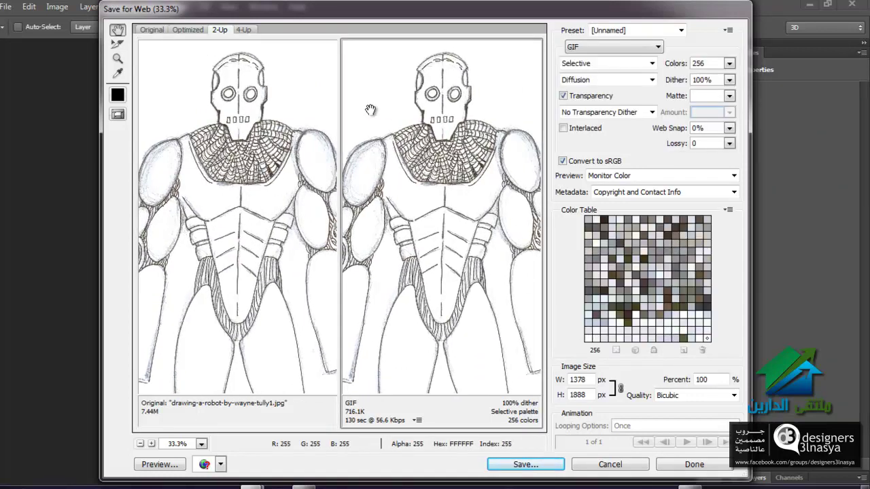
left_click(240, 110)
left_click(414, 180)
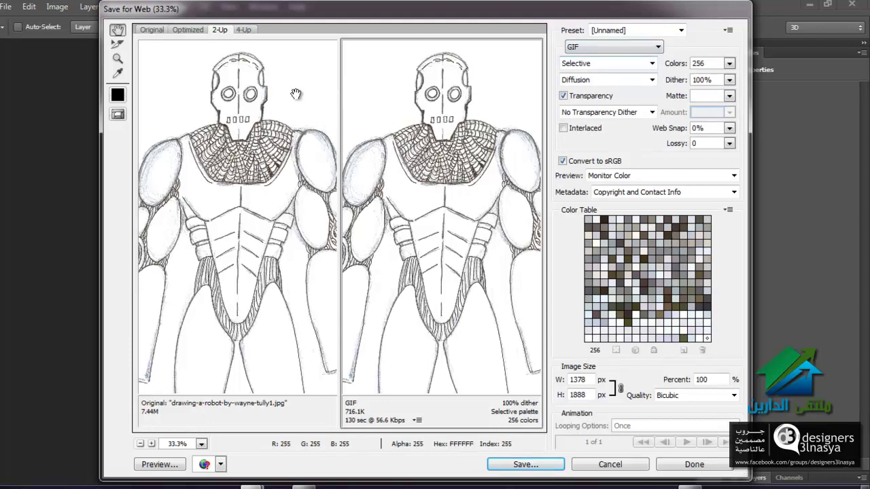
left_click(242, 31)
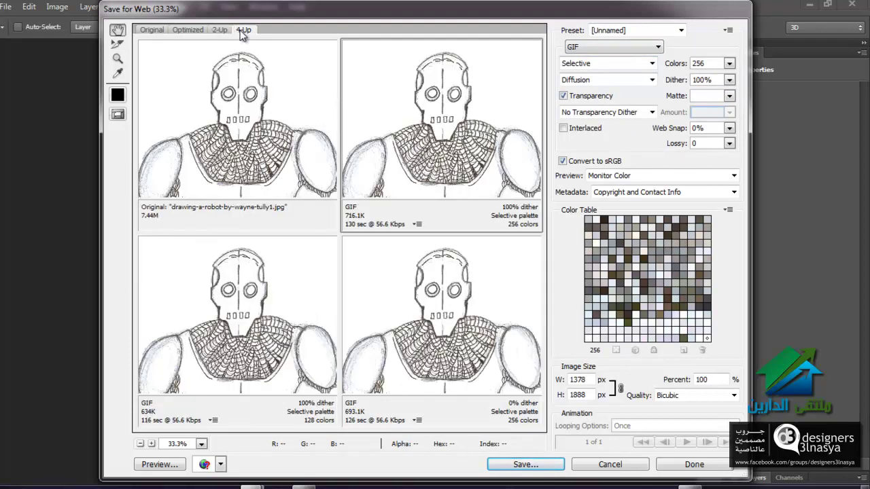
- Compare the 128-colour, 256-colour diffusion and no-dither GIF panes in 4-Up
left_click(227, 133)
left_click(449, 113)
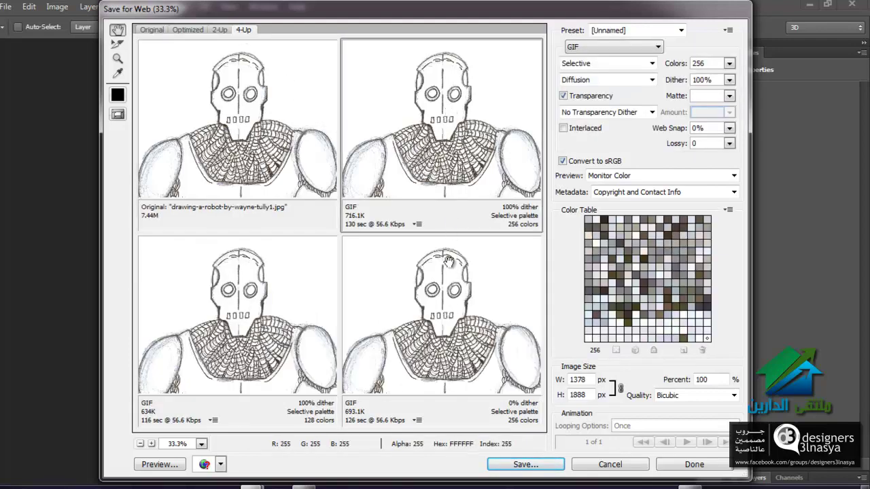
left_click(290, 310)
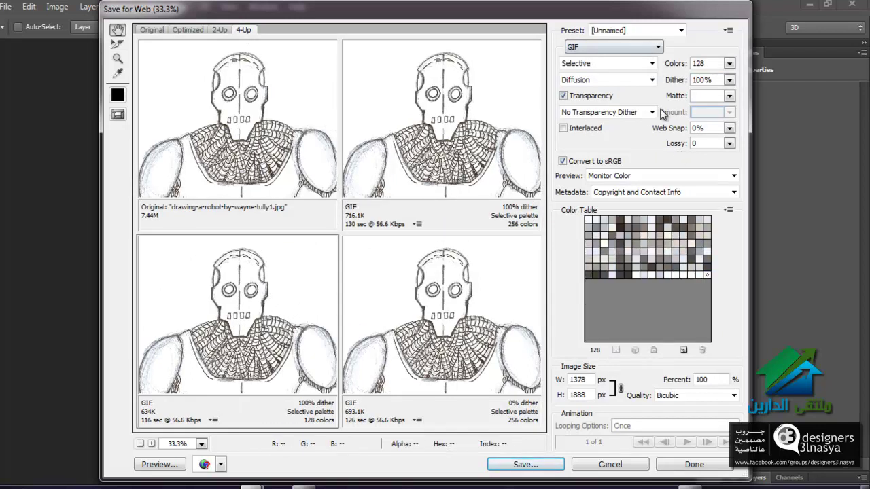
left_click(415, 138)
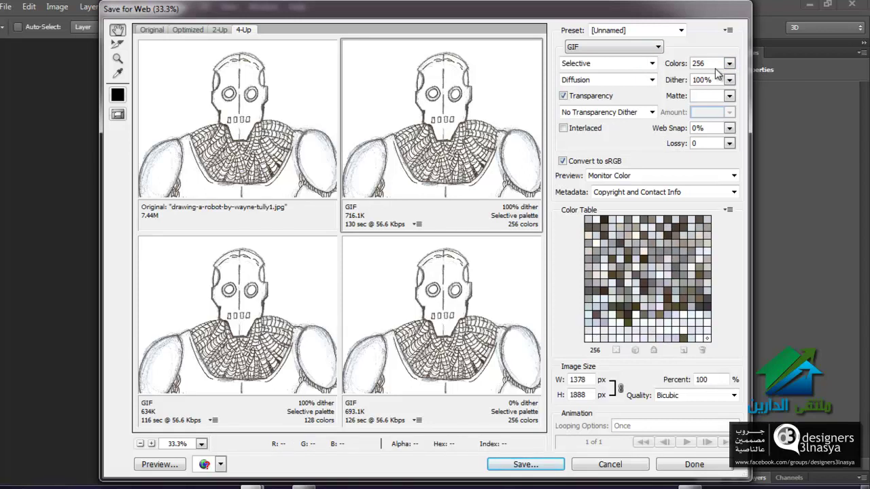
left_click(275, 297)
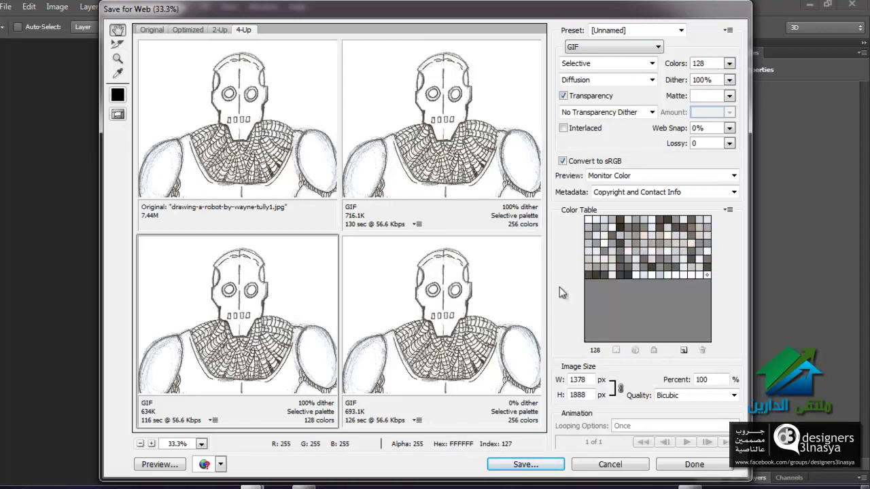
left_click(495, 292)
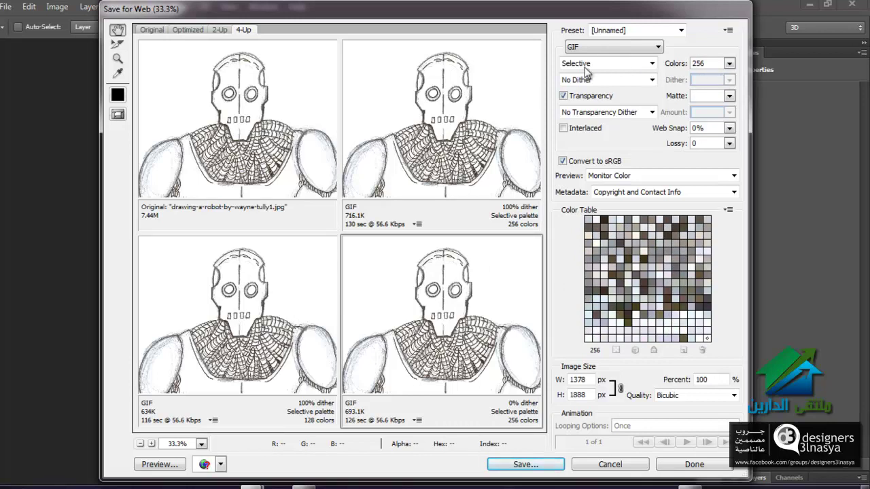
left_click(489, 214)
left_click(485, 284)
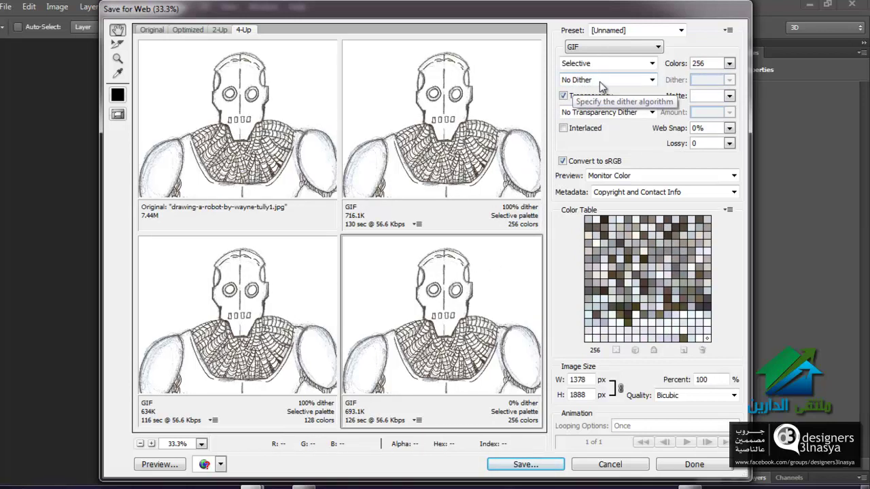
left_click(476, 106)
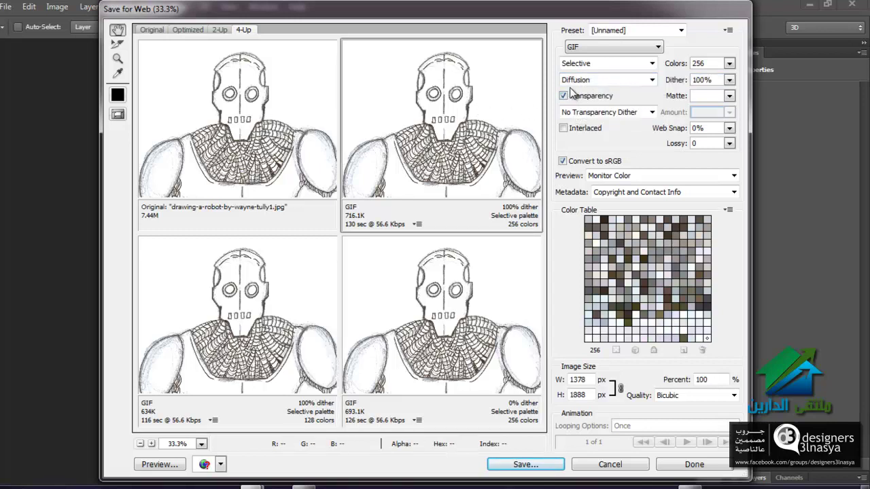
left_click(294, 263)
left_click(408, 289)
left_click(426, 117)
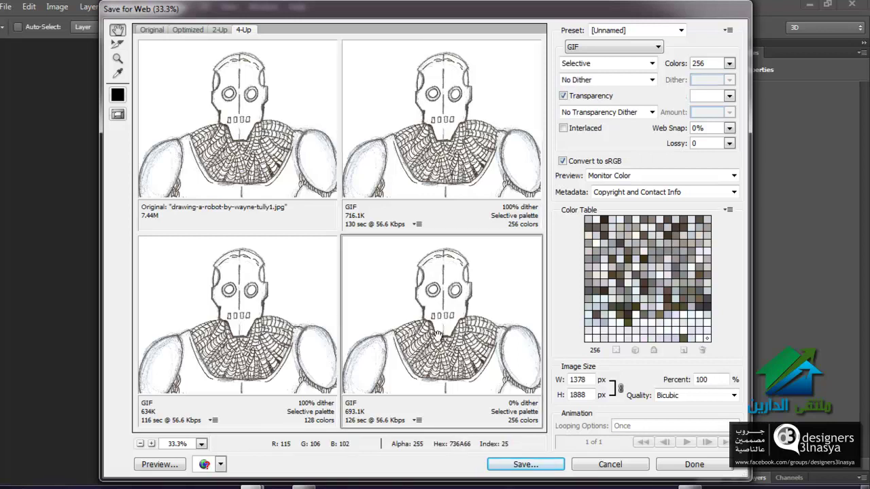
left_click(275, 278)
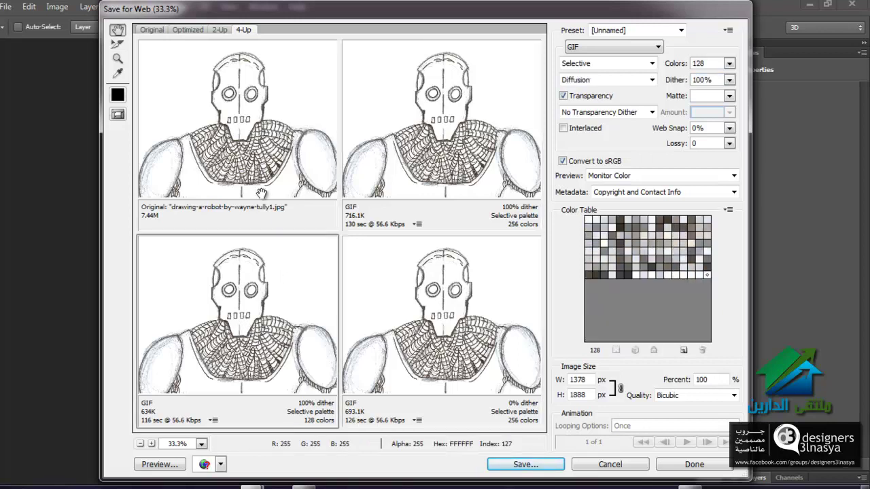
- Show the Optimized view alone and keep GIF as the export format
left_click(185, 30)
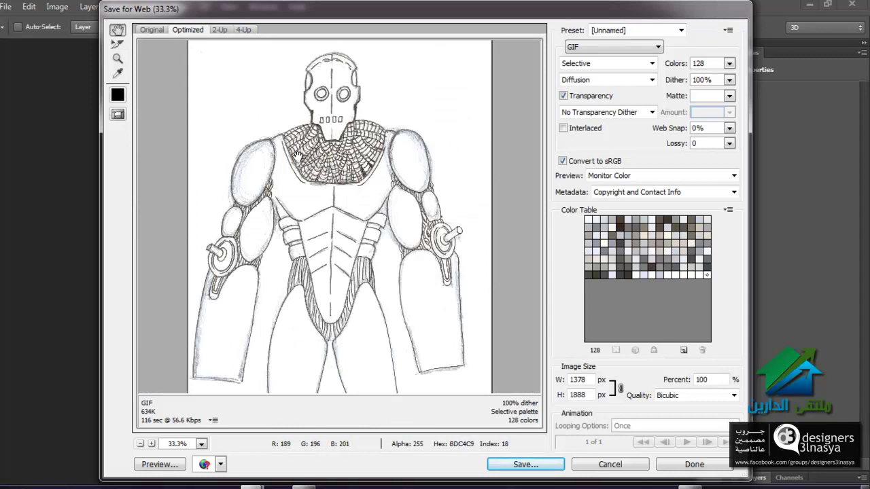
left_click(610, 49)
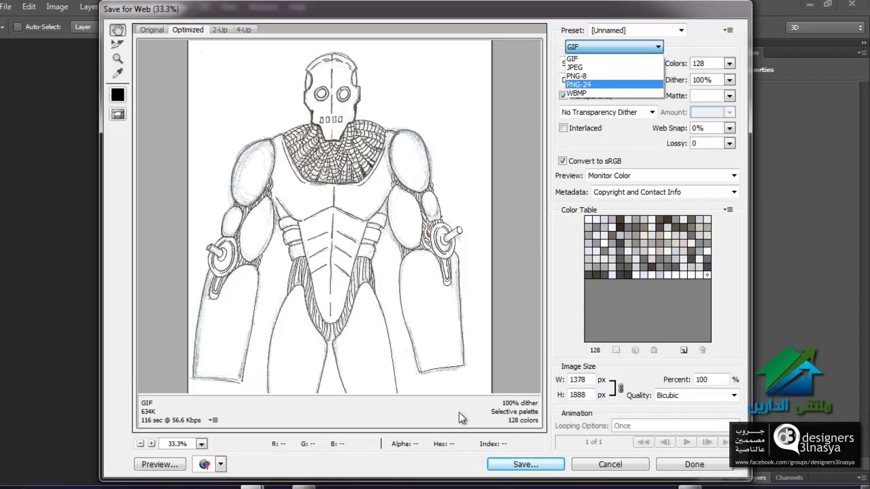
key("Up")
key("Up")
key("Up")
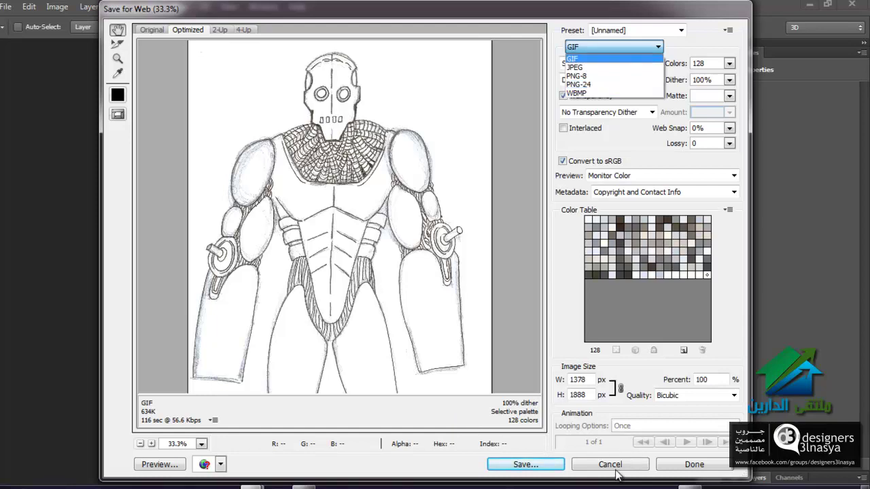
key("Return")
left_click(641, 469)
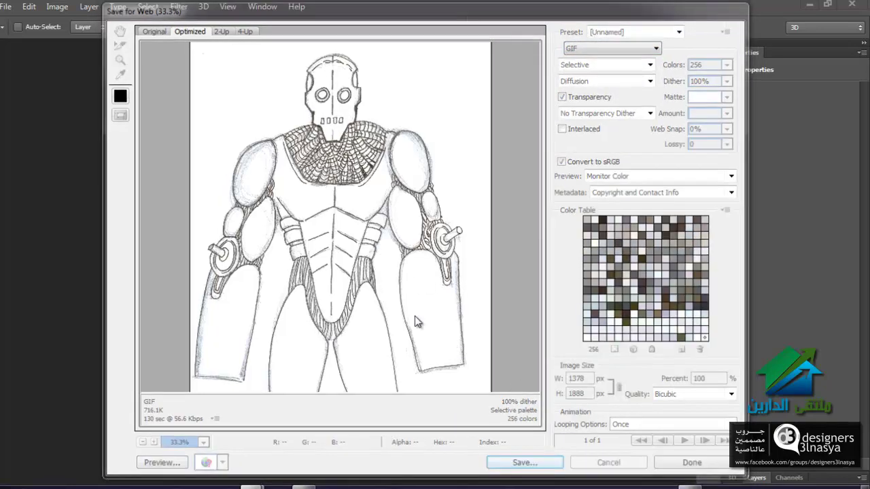
right_click(279, 101)
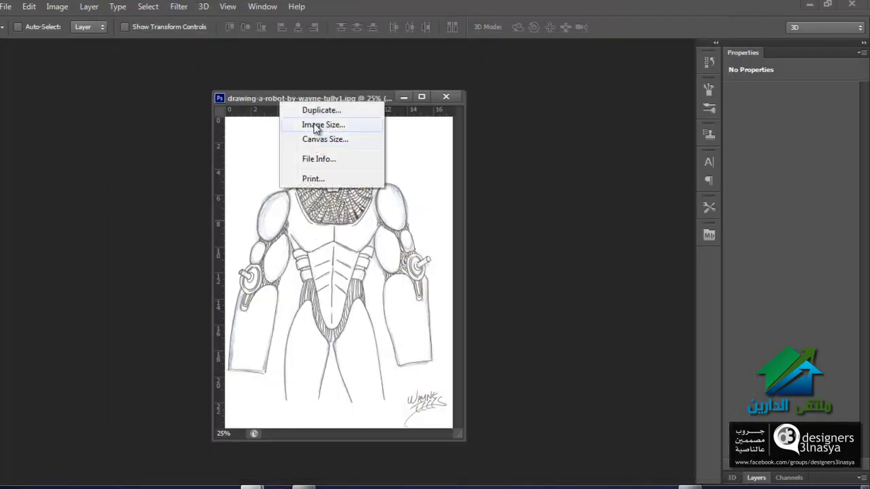
left_click(315, 119)
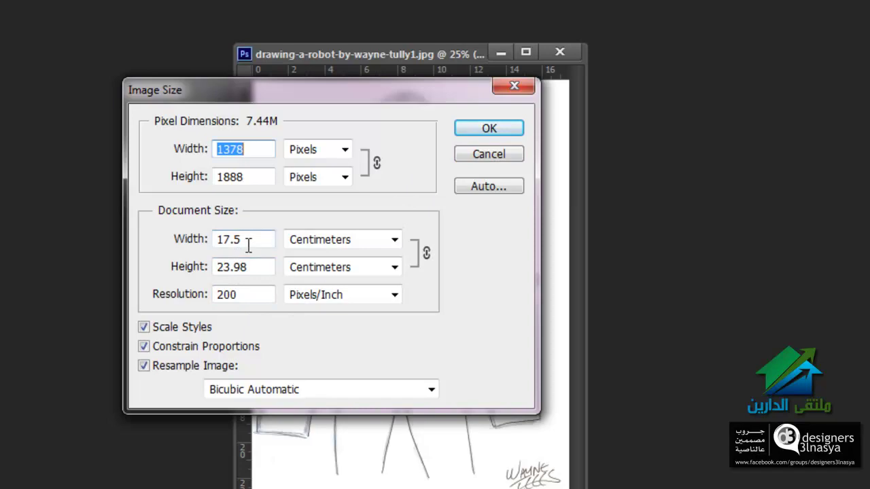
left_click(483, 155)
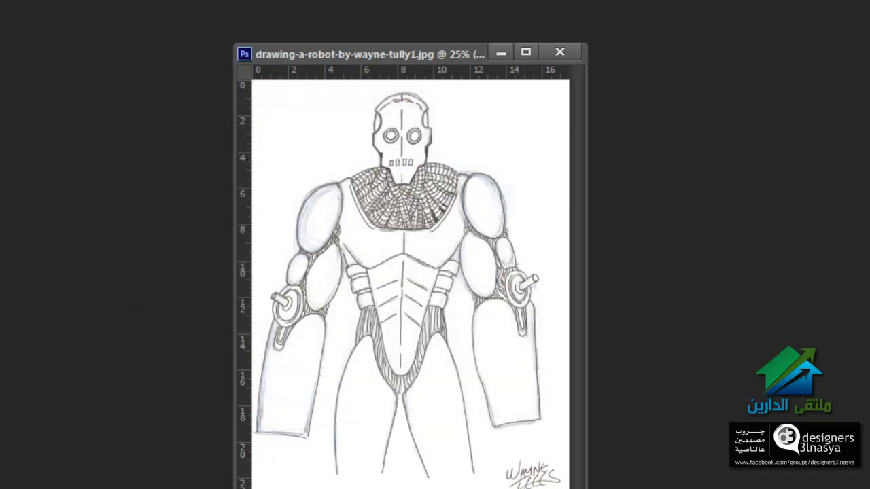
left_click(35, 9)
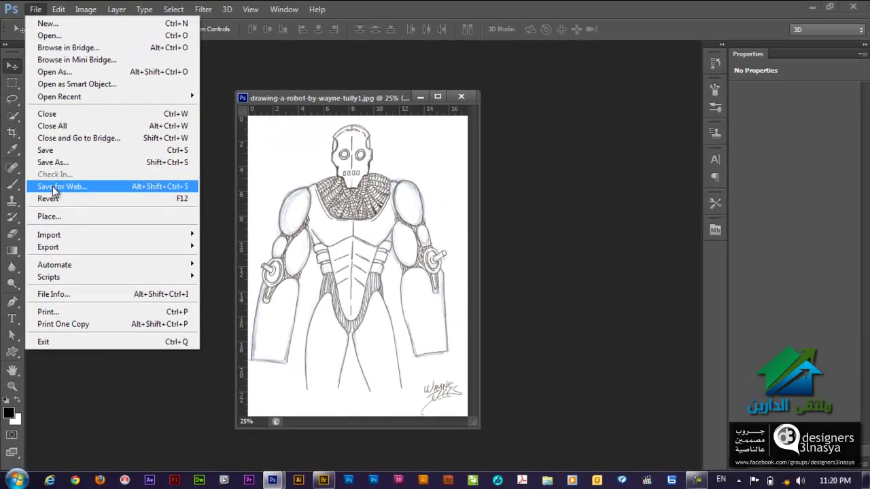
- Save the web-optimized robot drawing to the Desktop as 3333
left_click(52, 187)
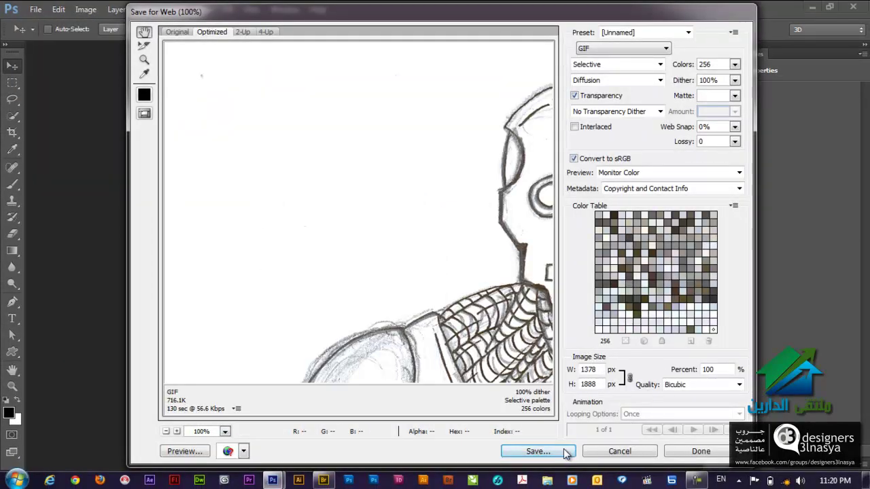
left_click(564, 450)
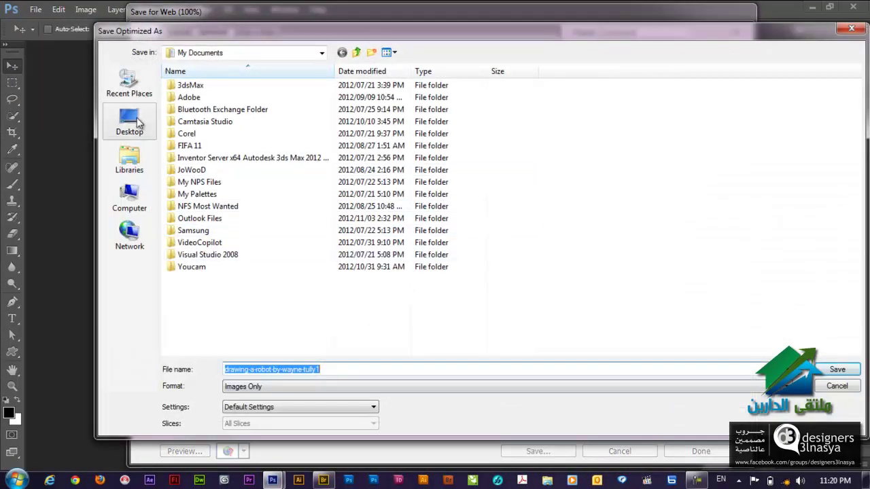
left_click(137, 123)
type("333")
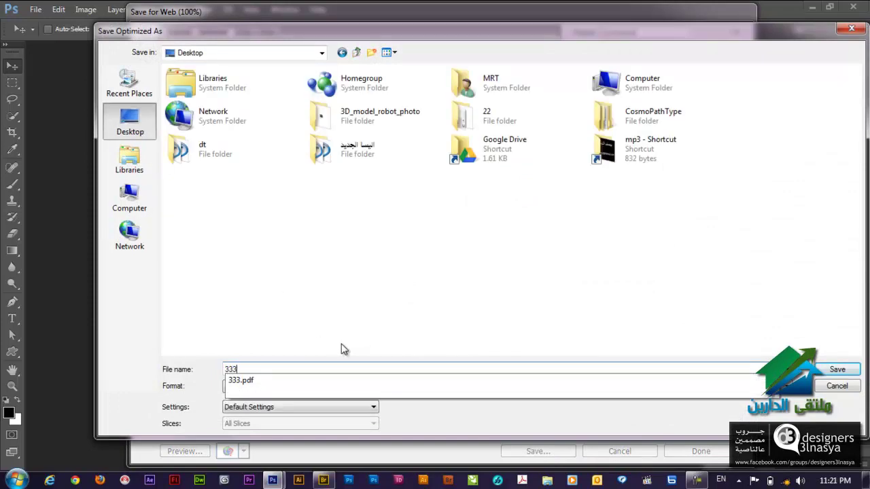
type("3")
key("Return")
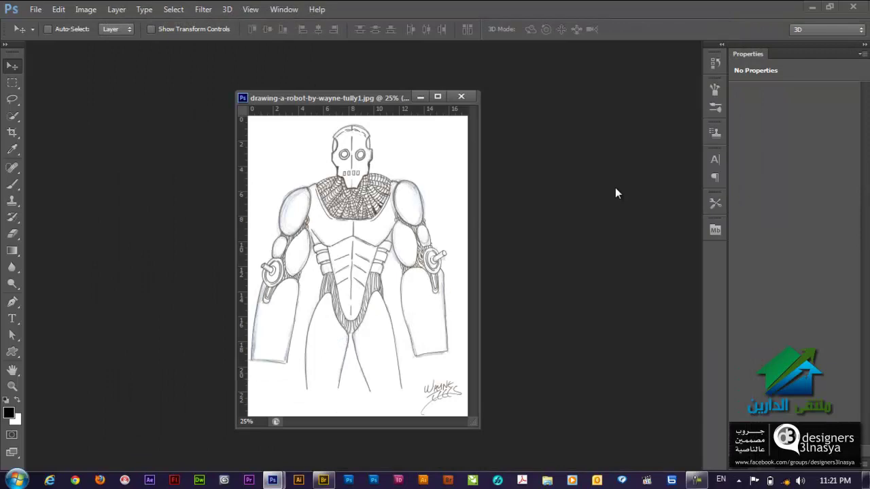
- Open 3333.gif from the desktop and check its Image > Mode setting without changing it
key("super+d")
mouse_move(170, 314)
left_mouse_down()
mouse_move(248, 385)
mouse_move(377, 246)
left_mouse_up()
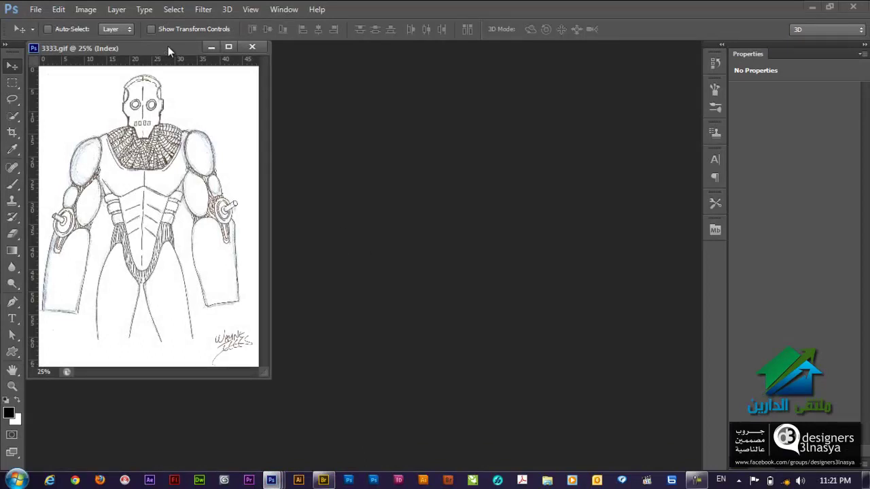
left_click_drag(168, 46, 301, 65)
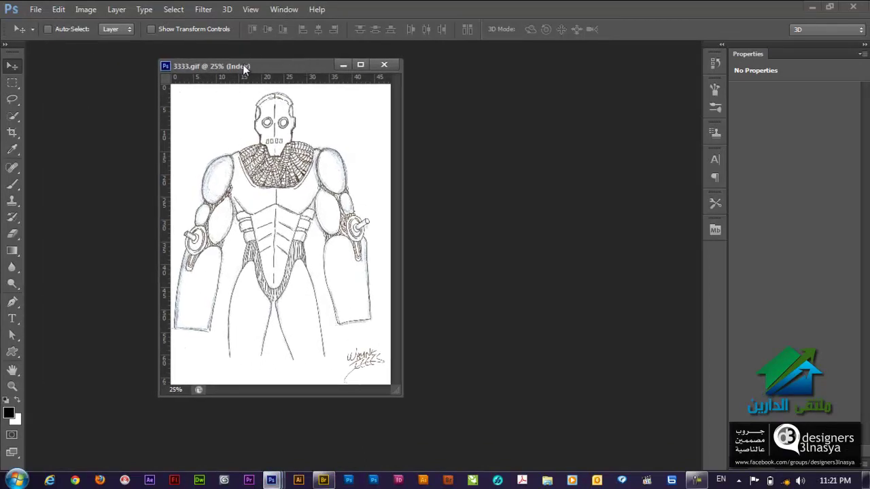
left_click_drag(233, 68, 243, 68)
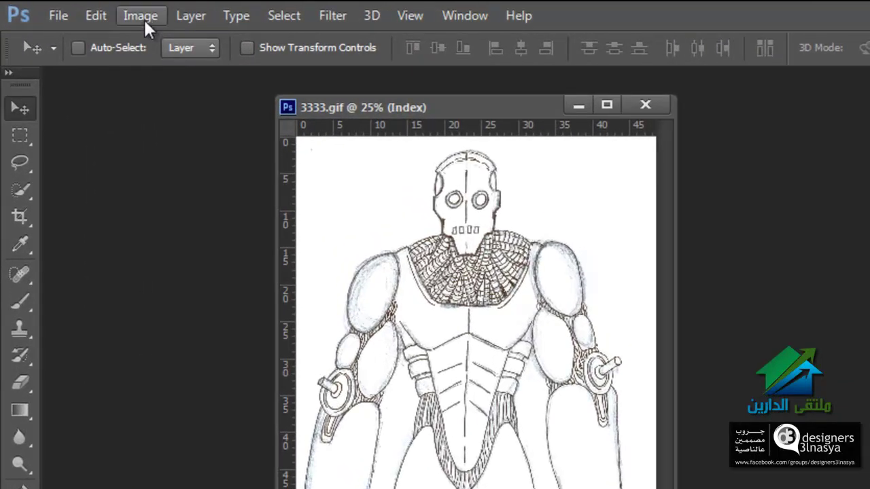
left_click(86, 9)
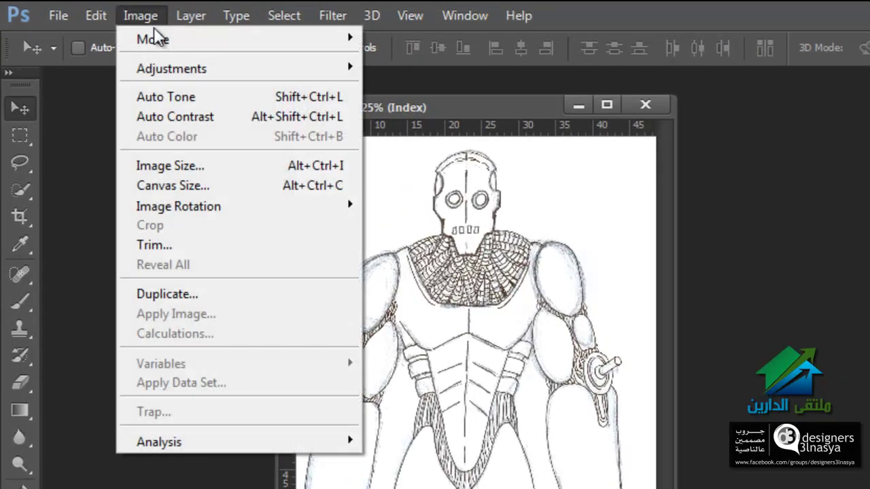
mouse_move(153, 39)
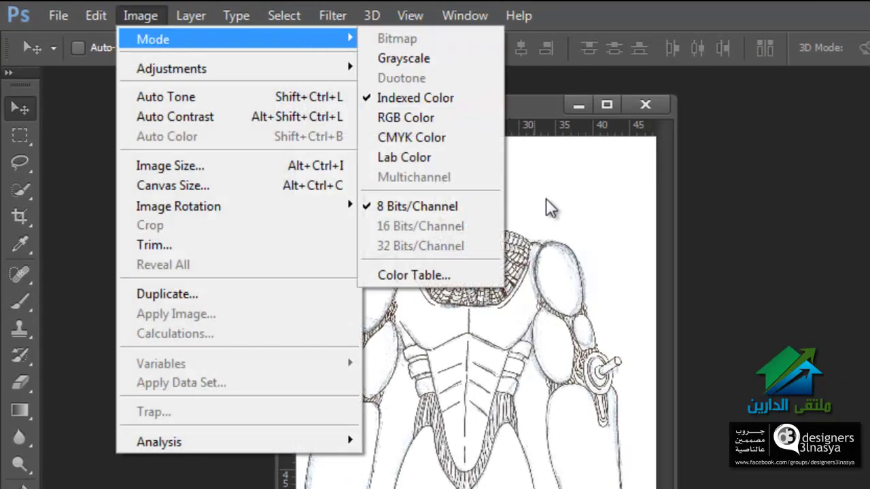
left_click(545, 198)
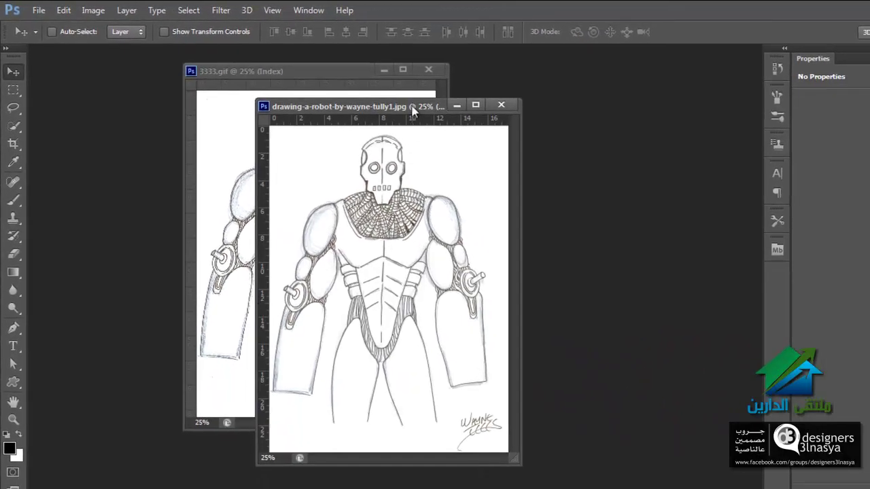
- Copy the GIF drawing into the robot JPG, accept the profile conversion, and align it over the original
left_click_drag(413, 110, 604, 154)
left_click_drag(305, 214, 548, 282)
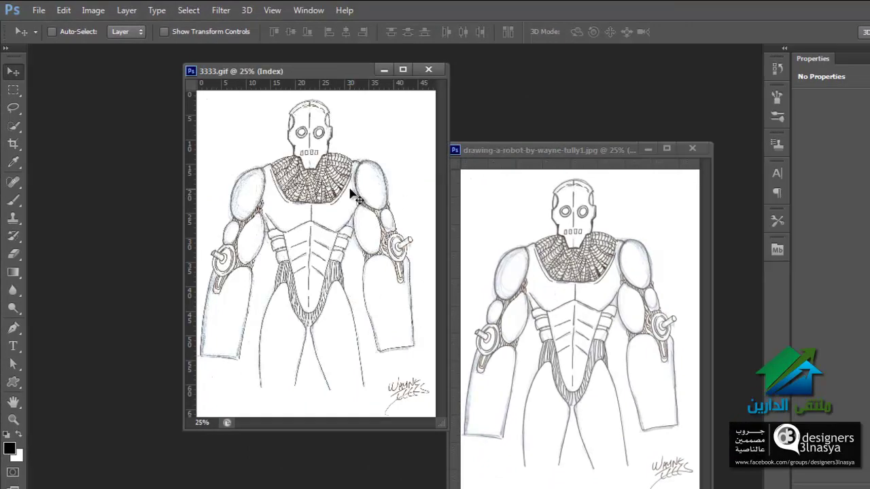
left_click_drag(258, 184, 602, 388)
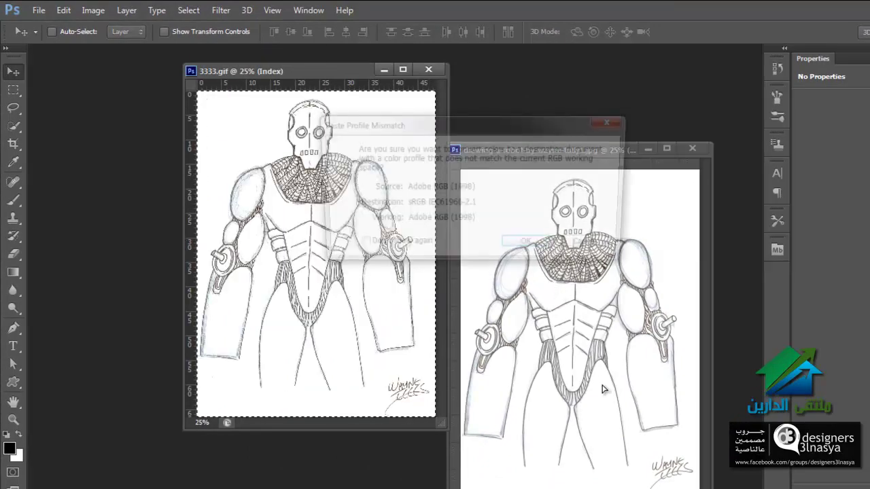
left_click(540, 248)
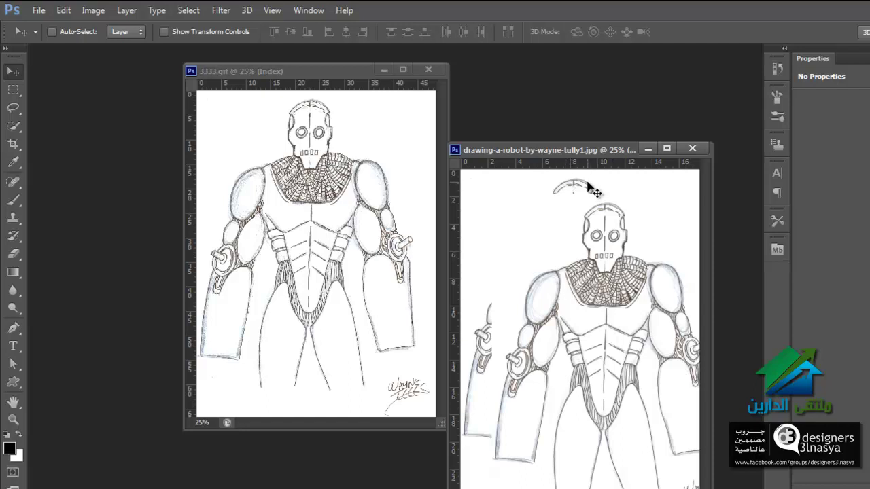
left_click_drag(593, 190, 561, 166)
left_click(336, 182)
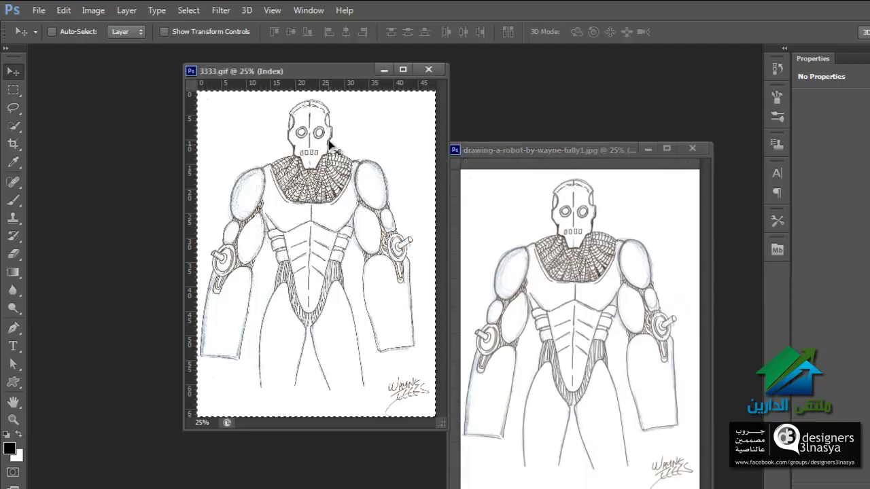
right_click(321, 69)
left_click(335, 94)
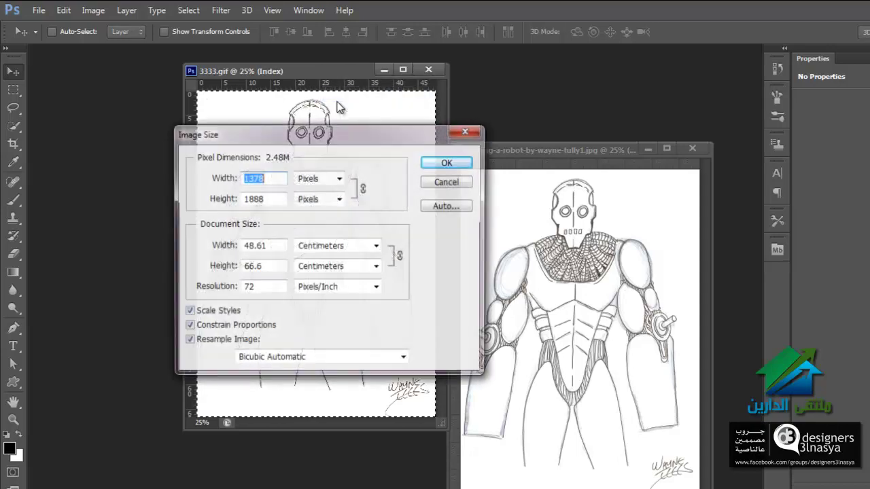
double_click(243, 286)
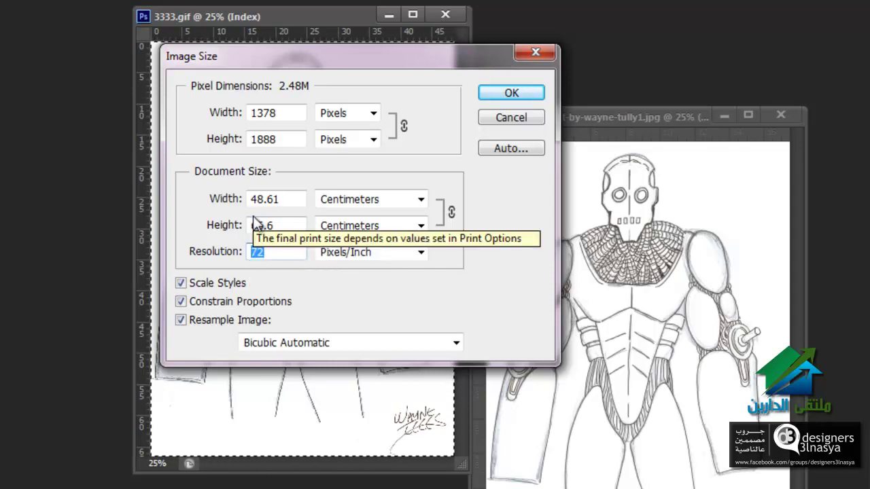
left_click(522, 119)
right_click(607, 113)
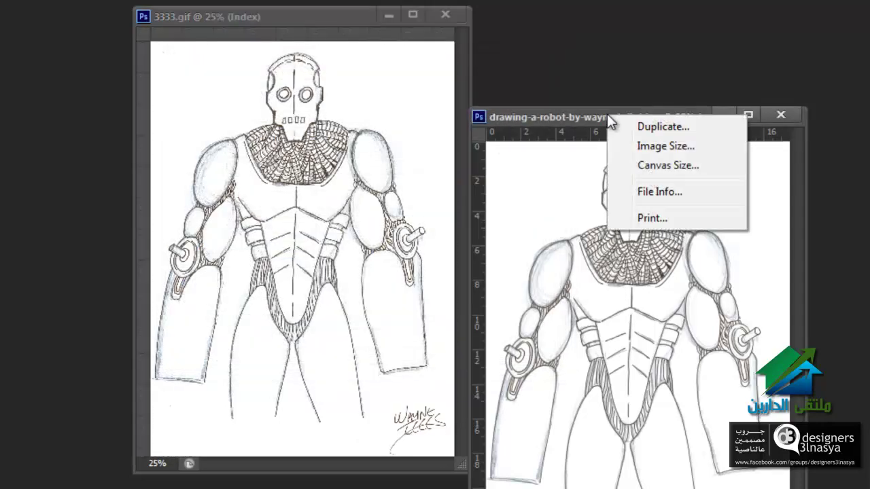
left_click(654, 147)
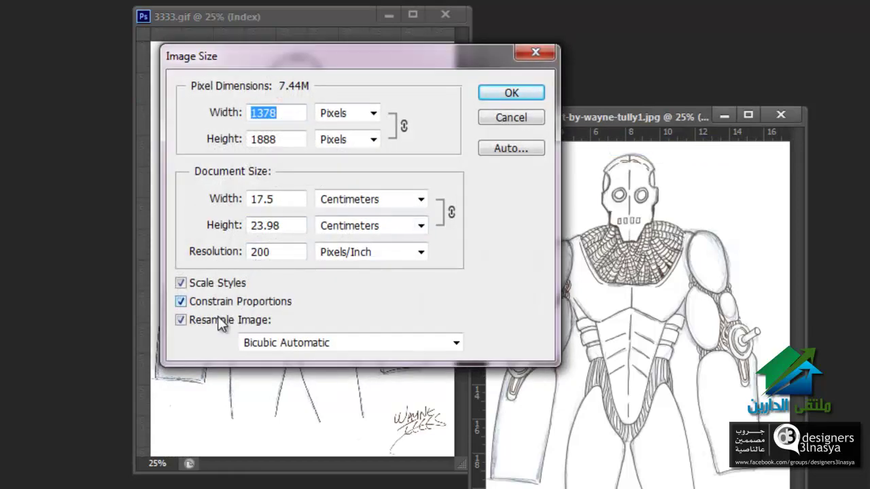
left_click(219, 321)
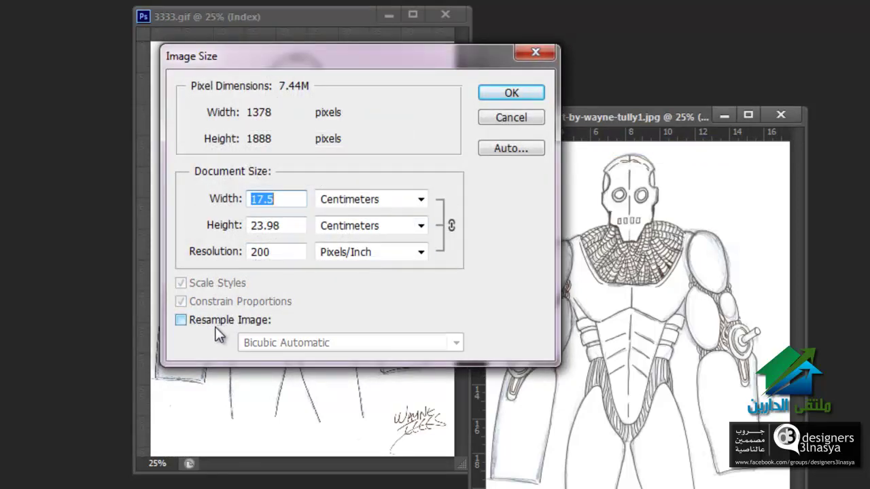
double_click(274, 255)
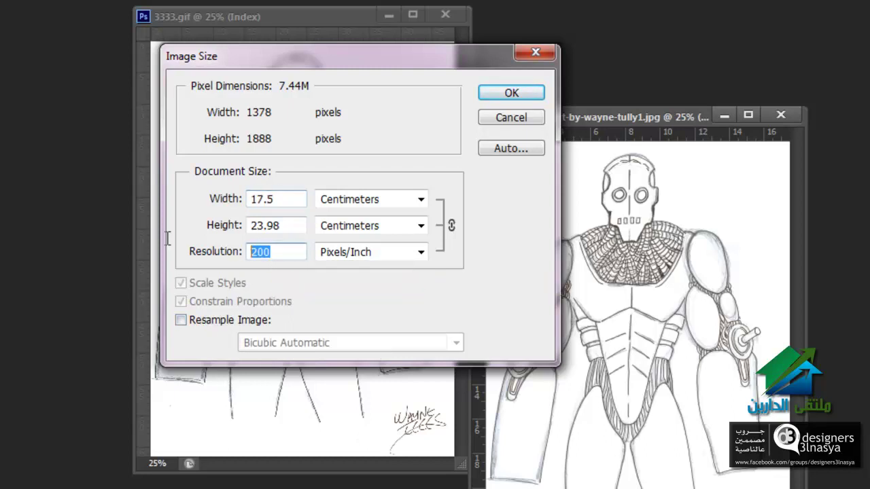
type("72")
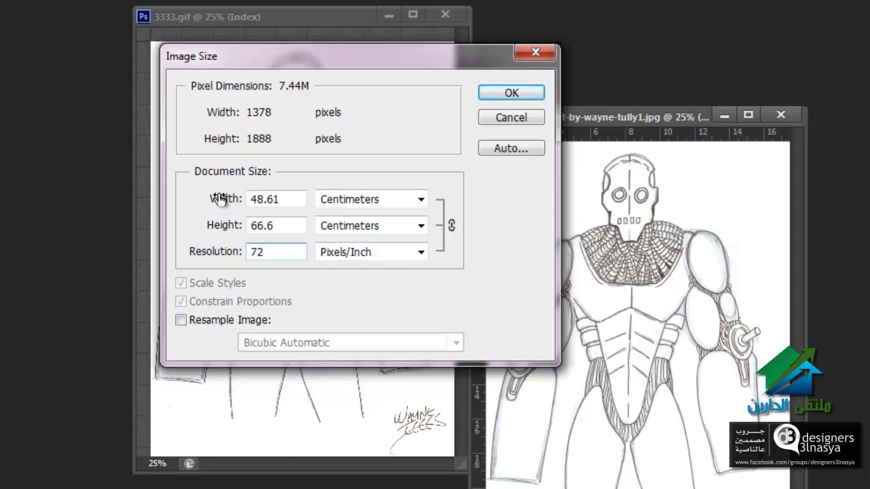
left_click(490, 119)
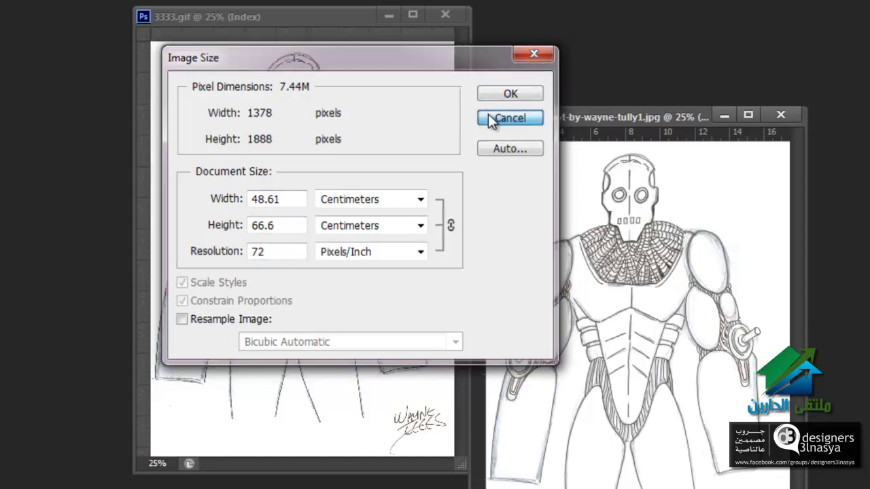
left_click_drag(256, 23, 253, 36)
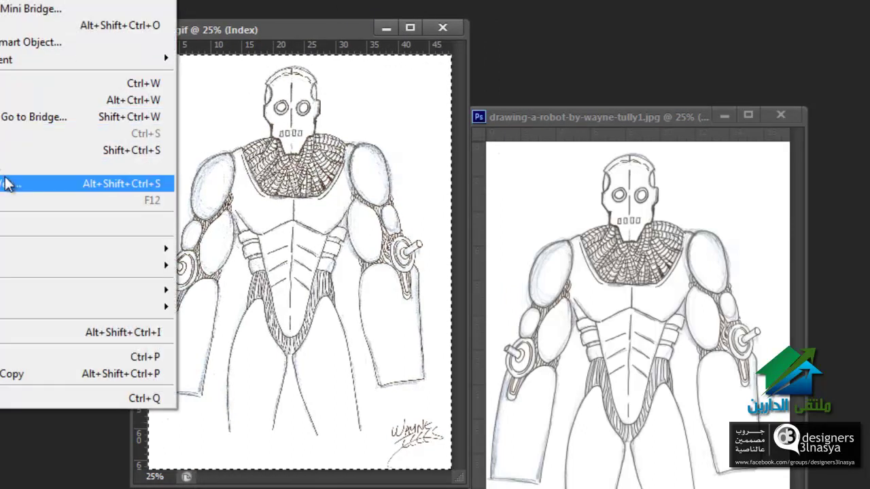
- Inspect 3333.gif's Save for Web palette and Diffusion dither options, cancel, and close 3333.gif
left_click(7, 183)
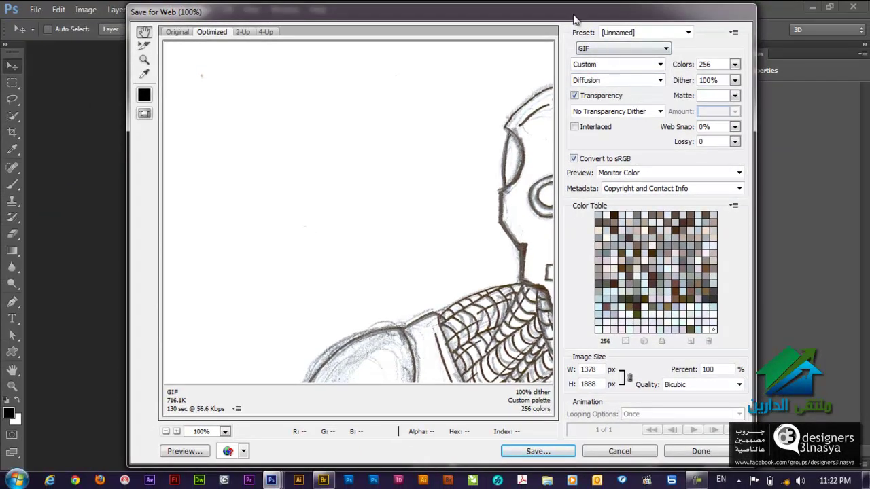
left_click_drag(570, 15, 555, 13)
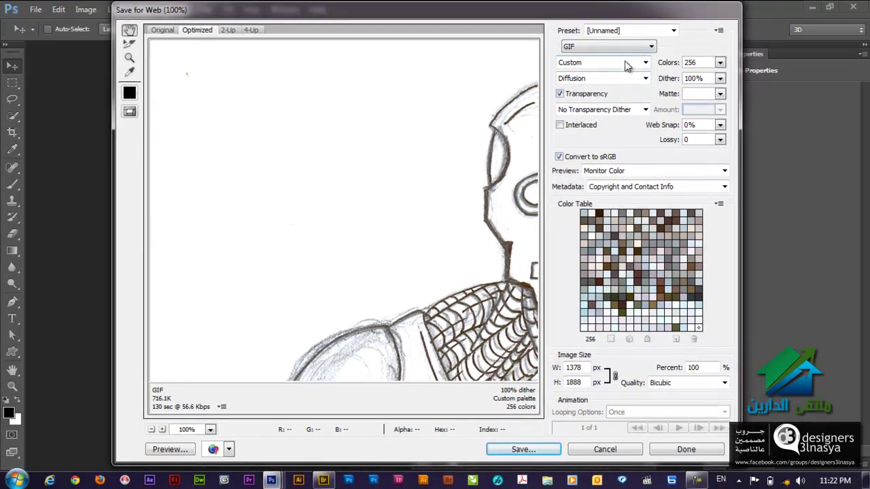
left_click(627, 63)
left_click(591, 79)
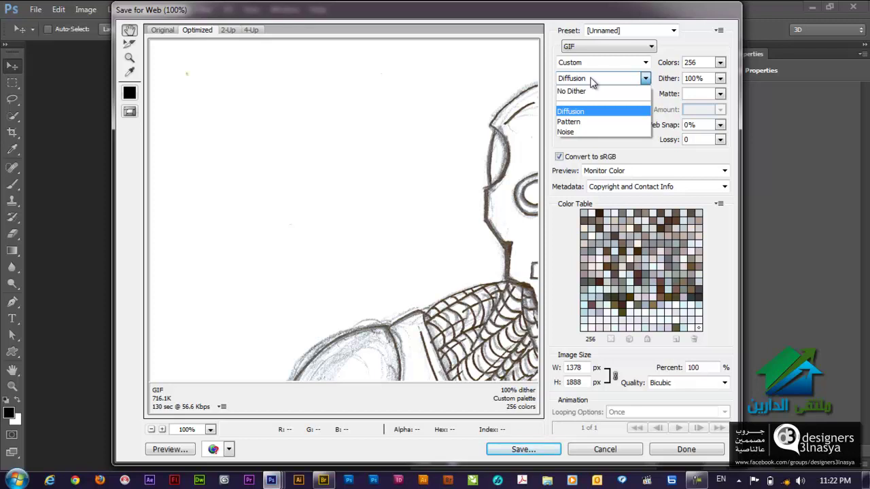
left_click(493, 12)
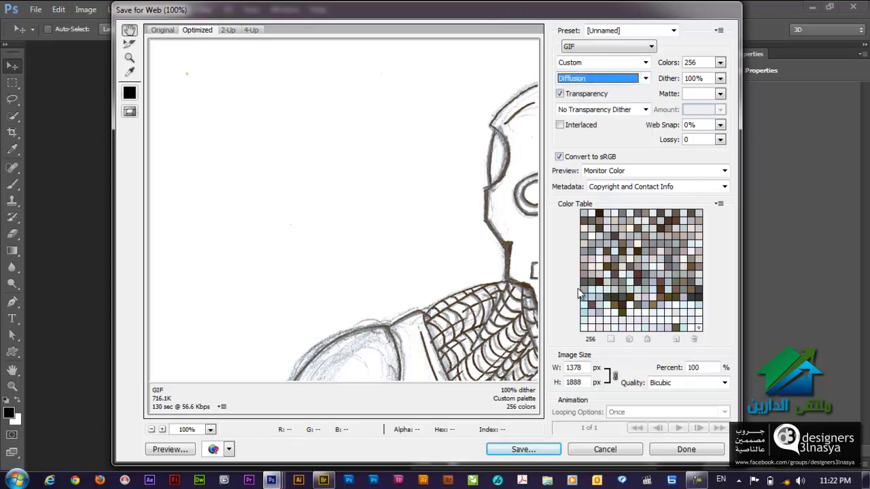
left_click(604, 449)
left_click(391, 74)
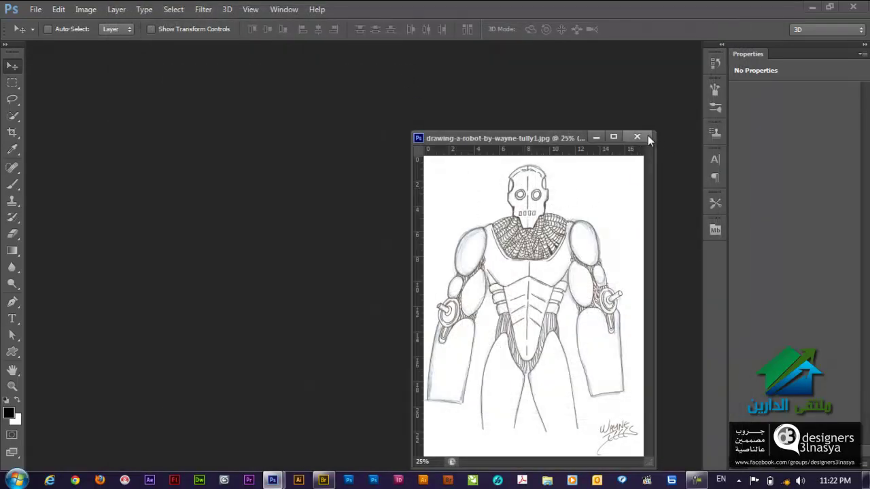
- Close the robot JPG without saving, open ww.psd, and switch to the Essentials workspace
left_click(35, 9)
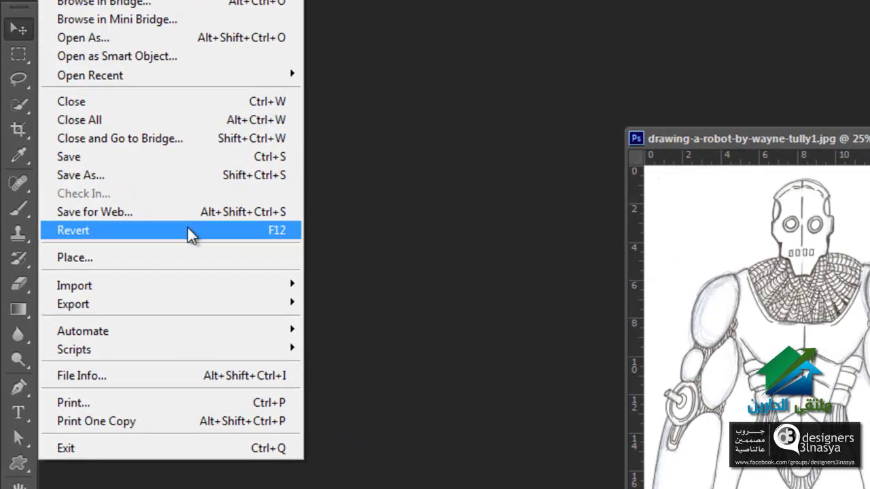
left_click_drag(797, 136, 573, 51)
left_click(782, 56)
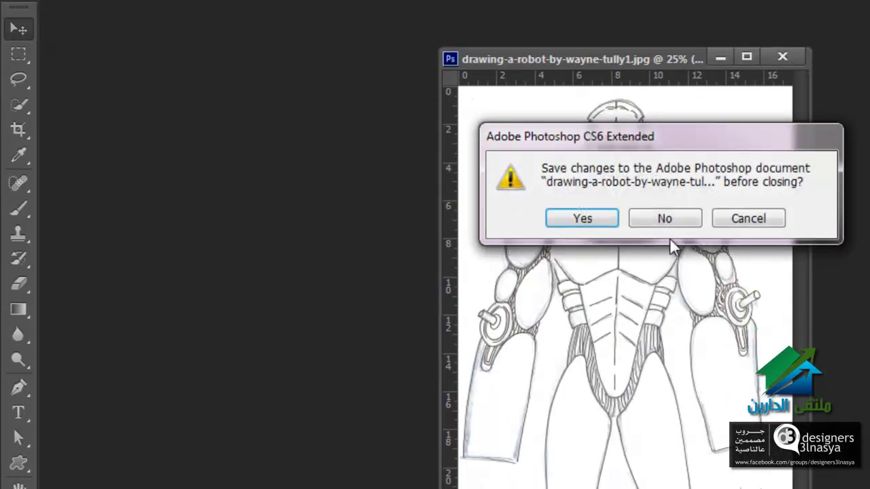
left_click(665, 218)
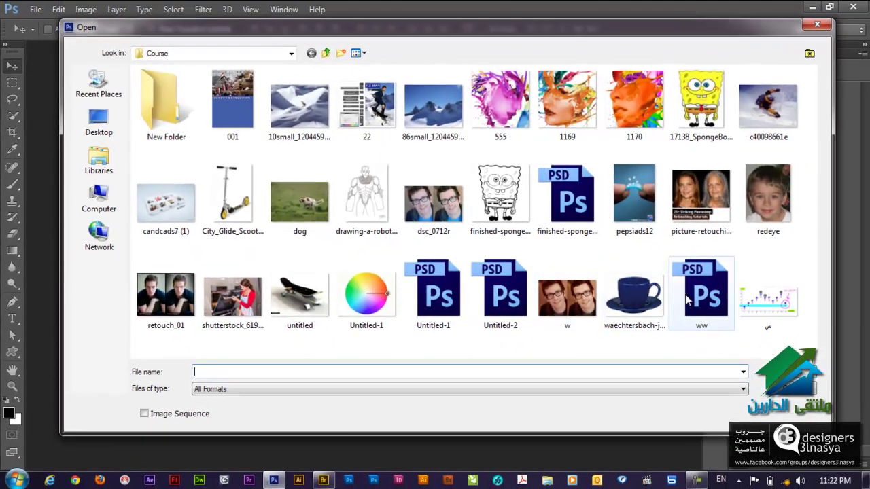
double_click(687, 299)
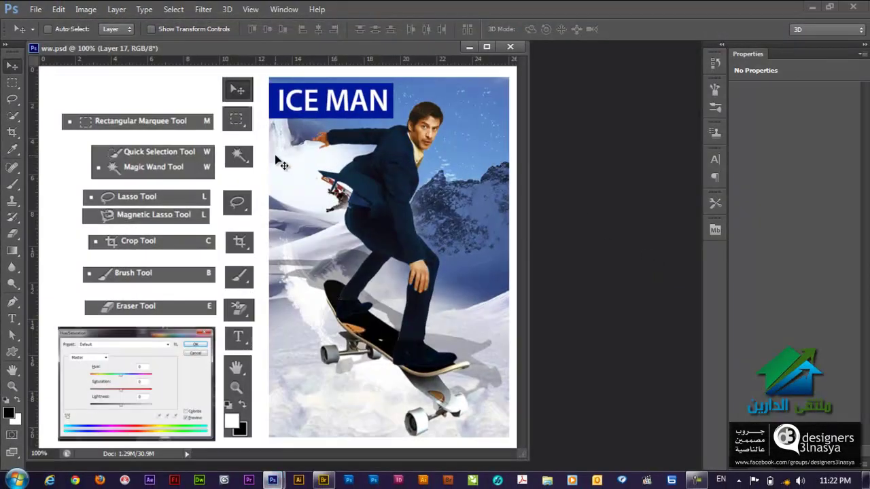
left_click(828, 29)
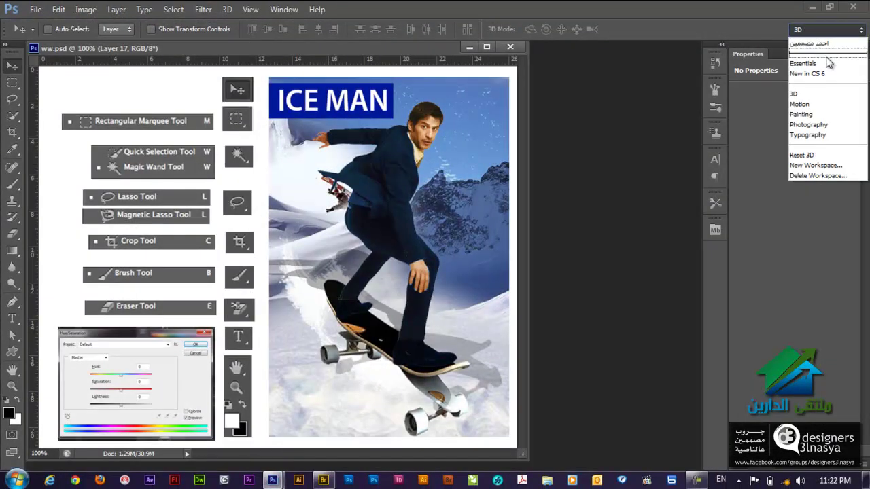
left_click(819, 30)
- Move the ICE MAN image layer and erase a large area over the skater
left_click(827, 63)
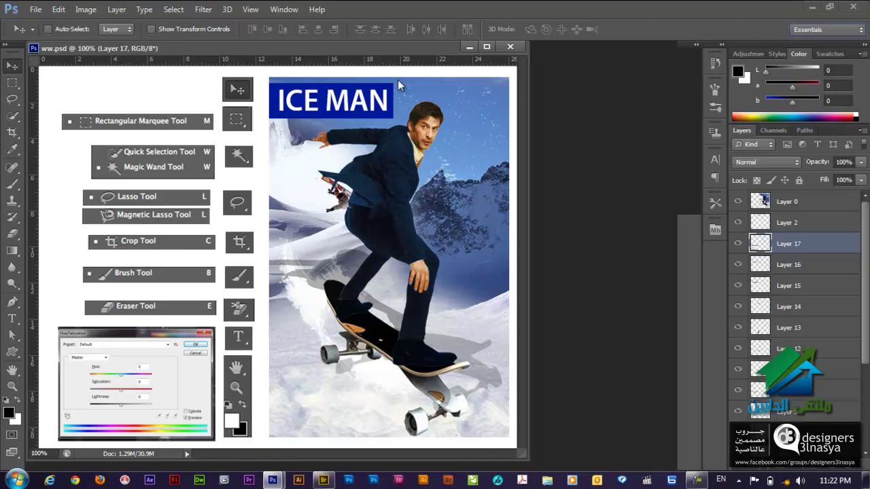
mouse_move(355, 166)
left_mouse_down()
mouse_move(228, 334)
mouse_move(313, 164)
left_mouse_up()
key("e")
mouse_move(367, 136)
left_mouse_down()
mouse_move(365, 194)
mouse_move(452, 159)
mouse_move(295, 231)
left_mouse_up()
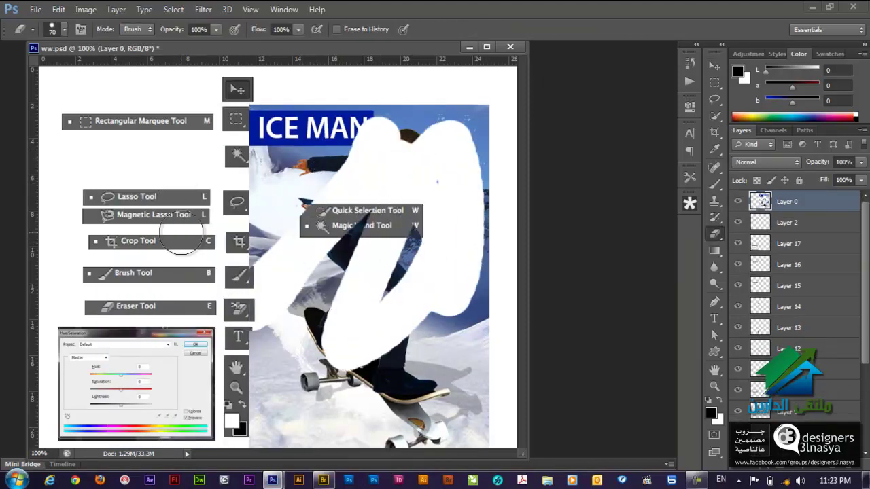
- Straighten-crop the poster about 40°, then revert ww.psd to its saved state
key("c")
left_click_drag(155, 372, 180, 333)
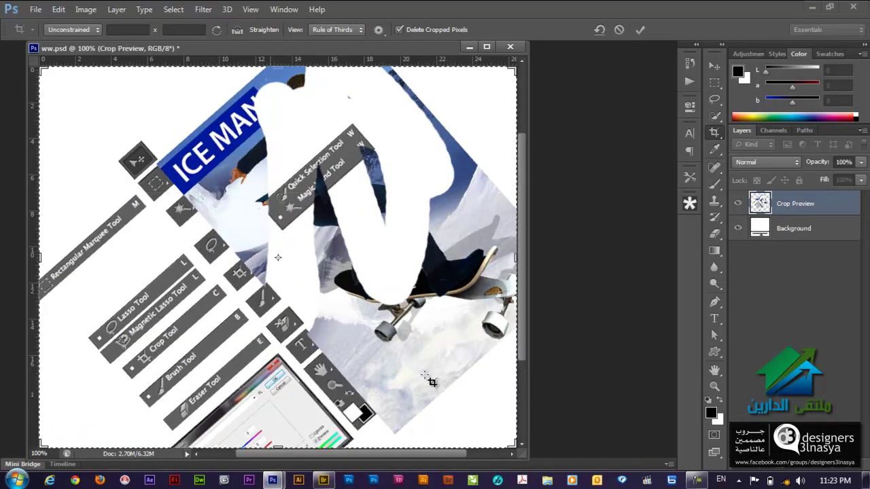
key("Return")
key("v")
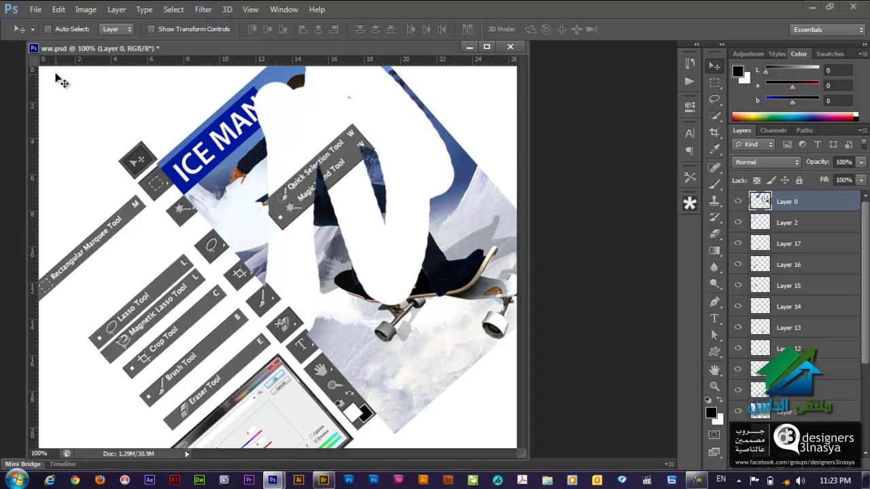
left_click(36, 9)
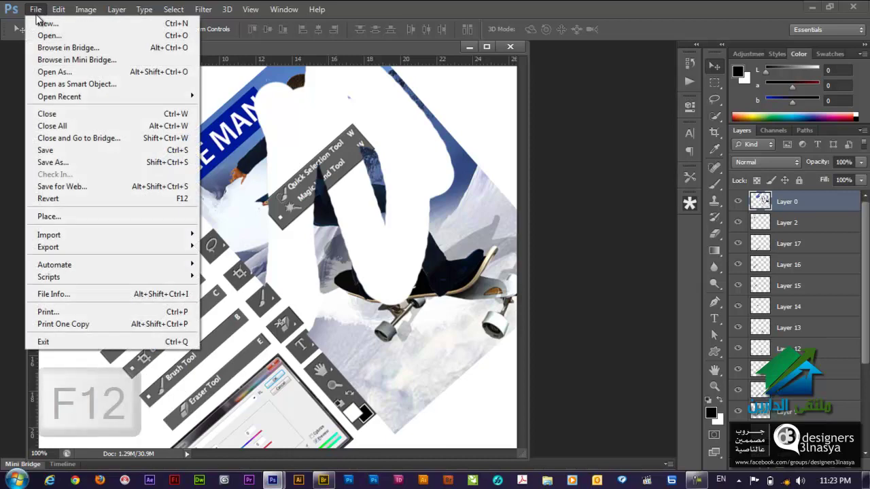
left_click(119, 204)
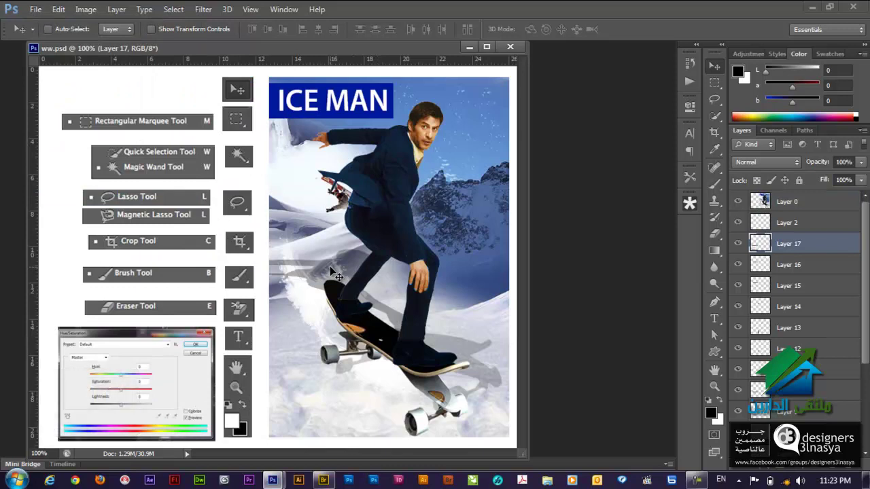
left_click_drag(421, 193, 244, 315)
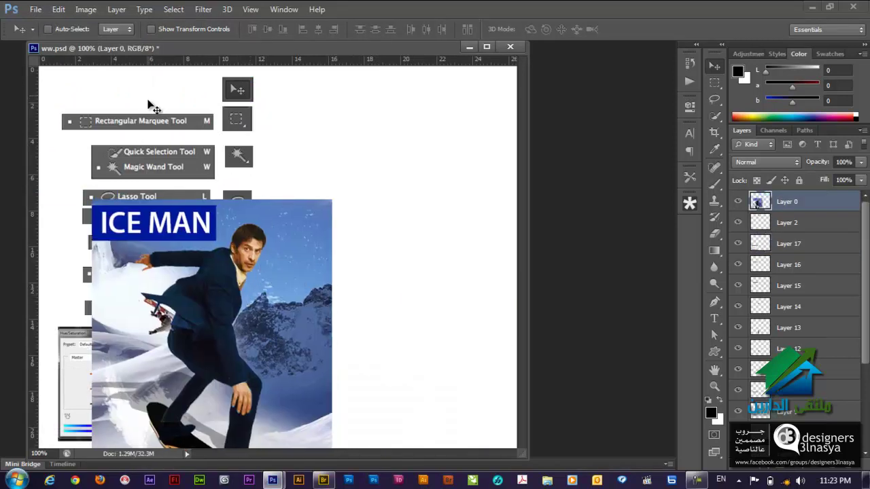
left_click_drag(141, 165, 348, 232)
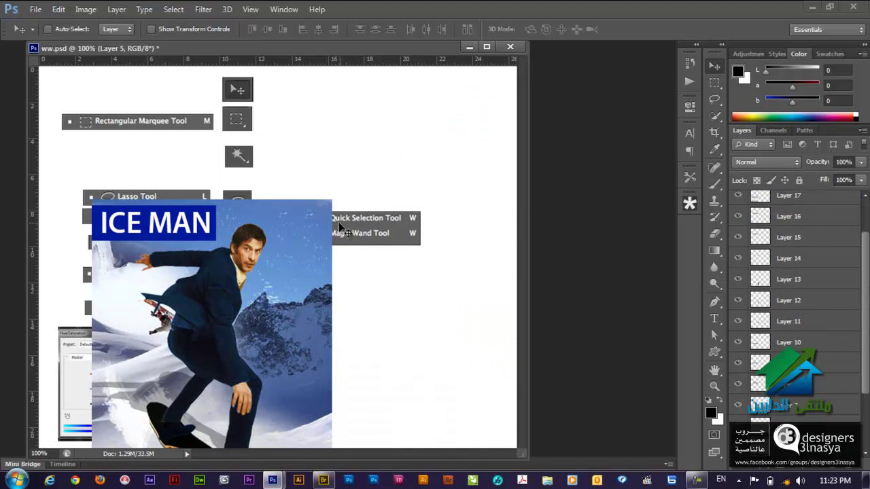
left_click(36, 8)
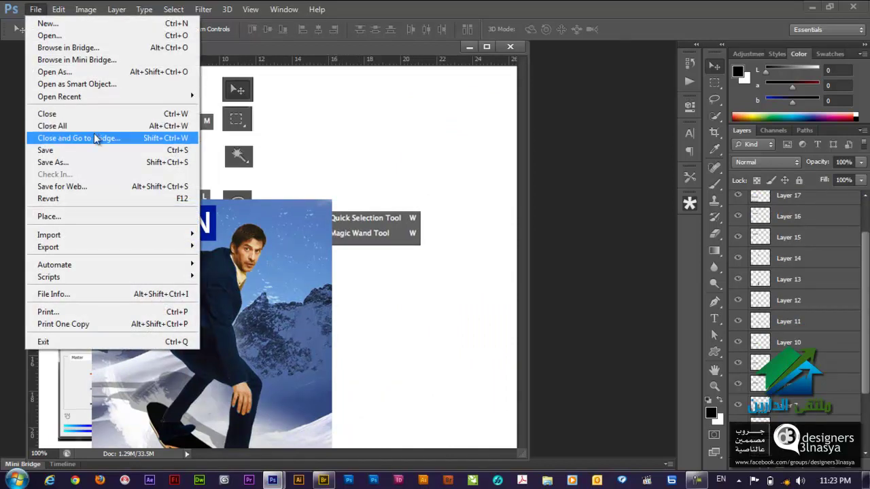
left_click(104, 154)
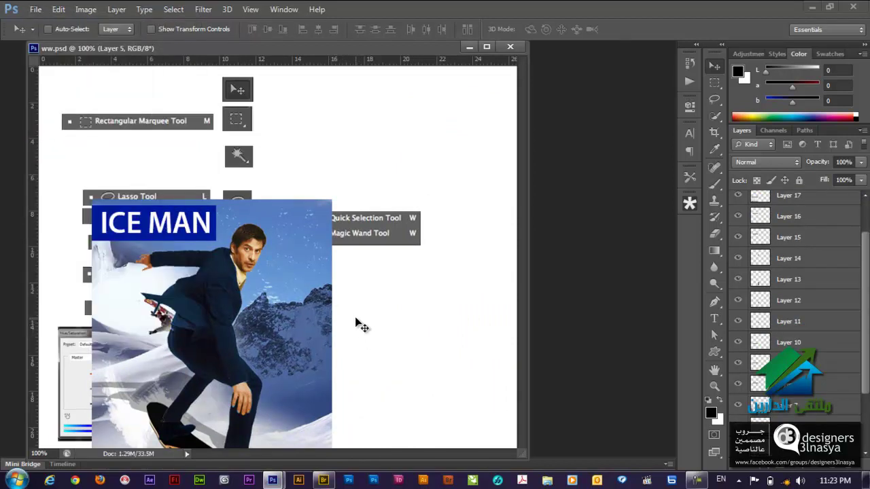
mouse_move(111, 171)
left_mouse_down()
mouse_move(170, 418)
mouse_move(410, 243)
left_mouse_up()
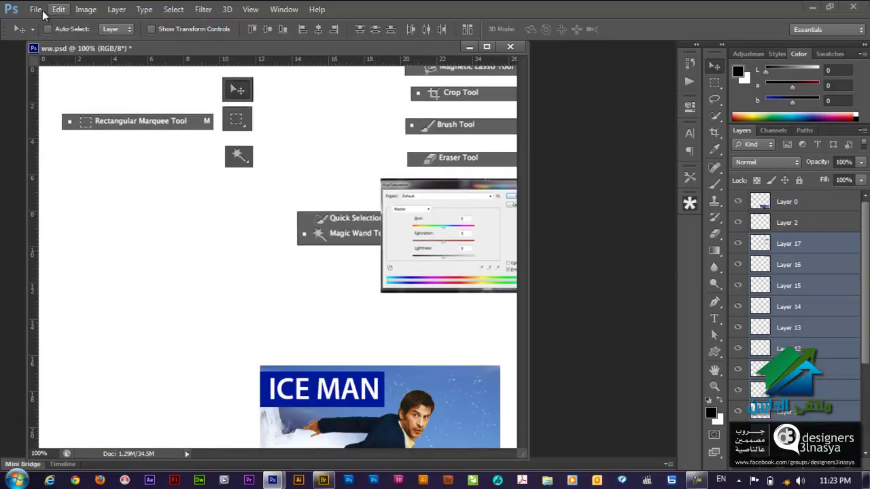
left_click(36, 9)
left_click(101, 198)
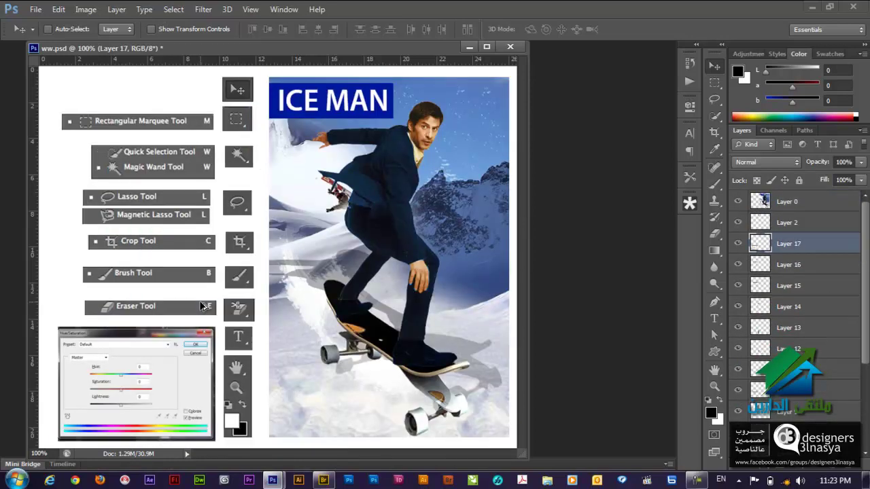
key("ctrl+s")
left_click(284, 9)
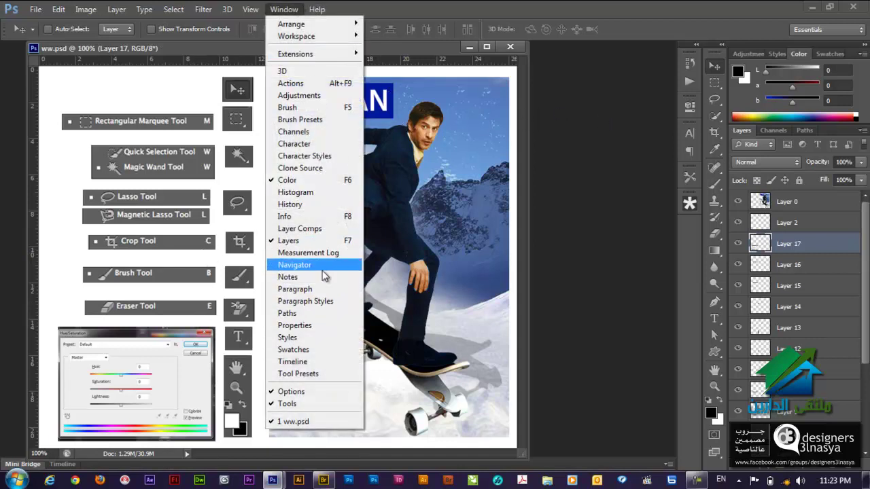
- Show the History panel and rearrange six poster elements, including the ICE MAN photo and tool labels
left_click(322, 204)
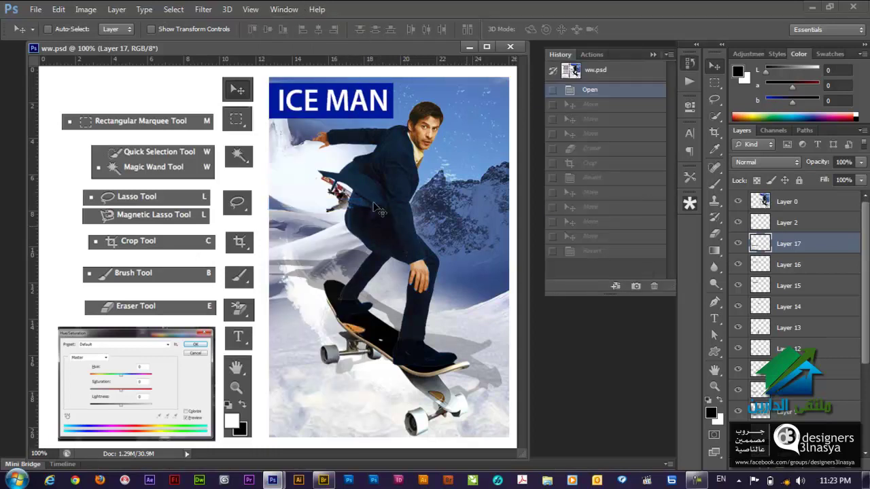
left_click_drag(373, 184, 215, 333)
left_click_drag(163, 121, 358, 211)
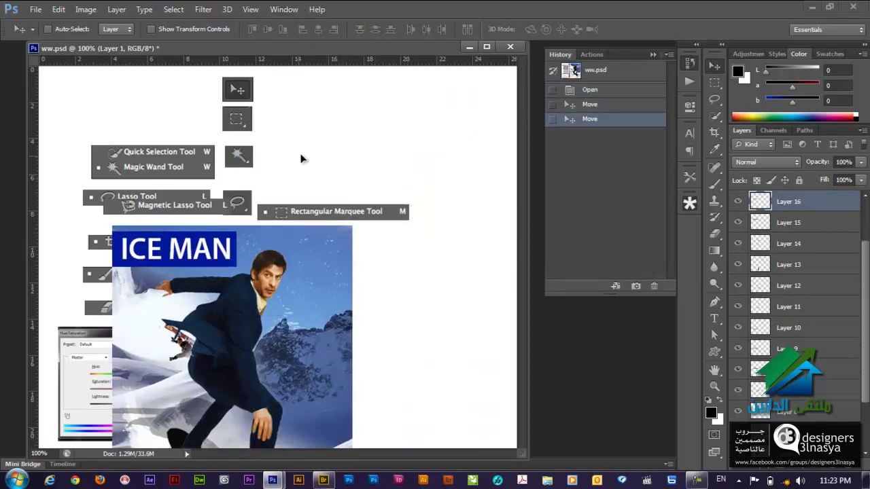
left_click_drag(303, 159, 432, 117)
left_click_drag(85, 380, 226, 187)
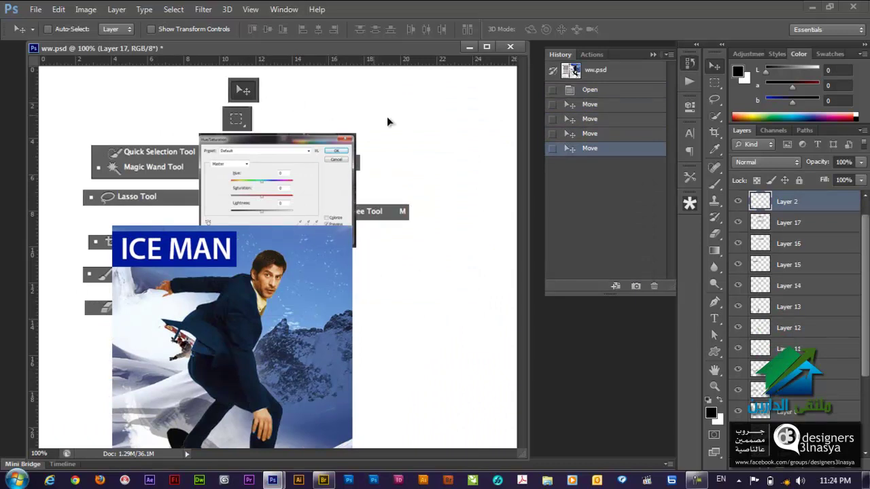
left_click_drag(249, 94, 387, 122)
left_click_drag(163, 173, 457, 302)
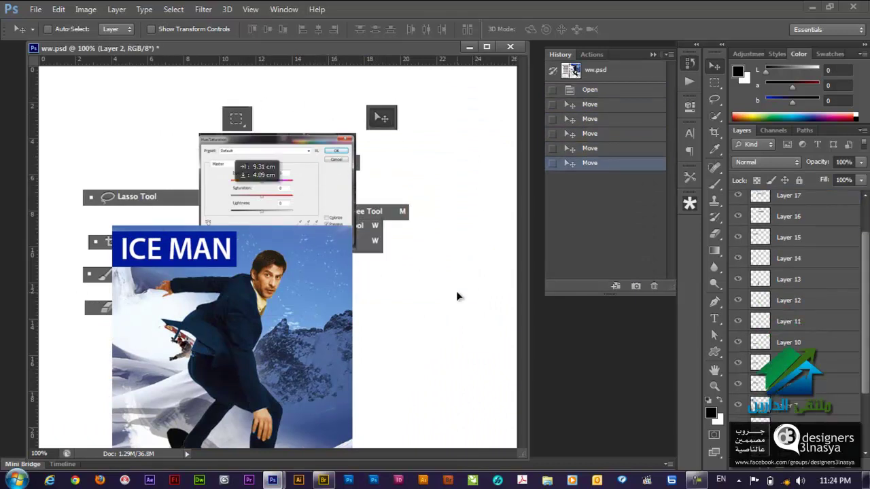
- Jump between the opening snapshot and Move states, revert ww.psd, and return to the reverted state
left_click(600, 72)
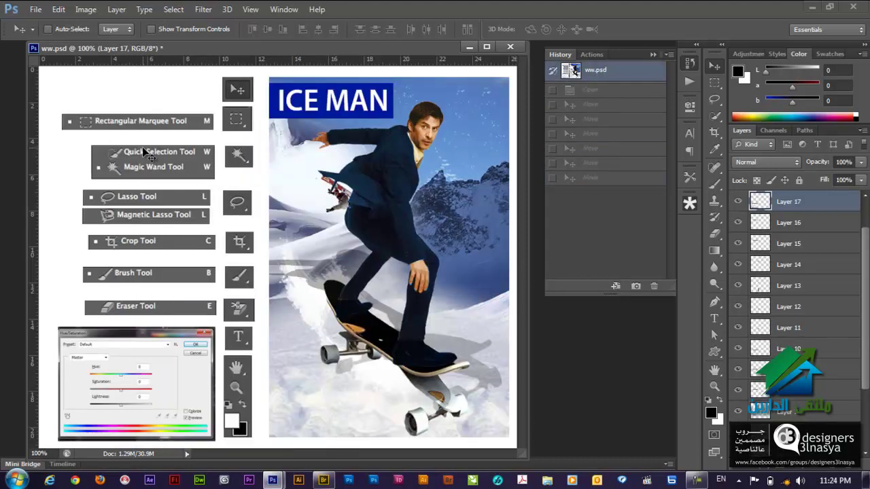
key("ctrl+z")
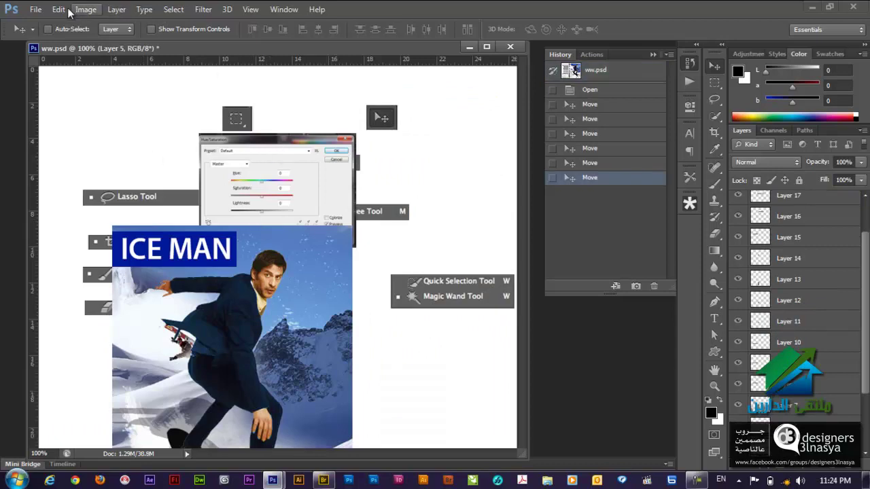
left_click(45, 9)
left_click(56, 197)
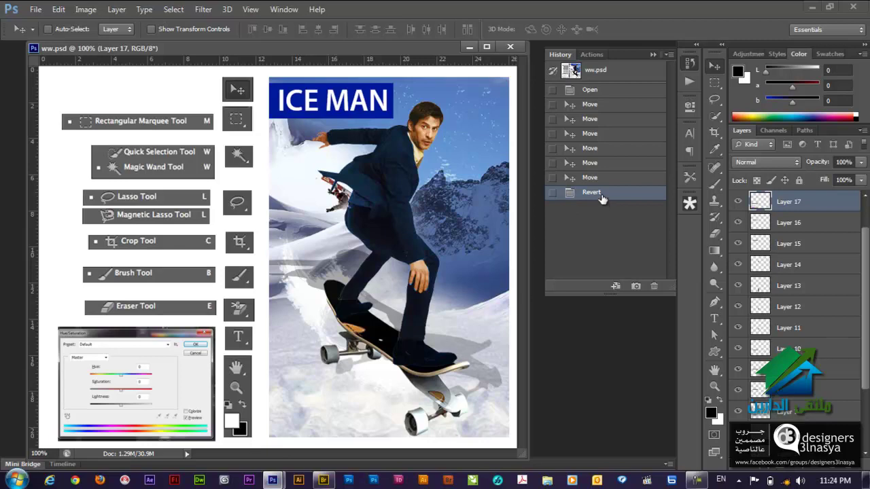
left_click(597, 178)
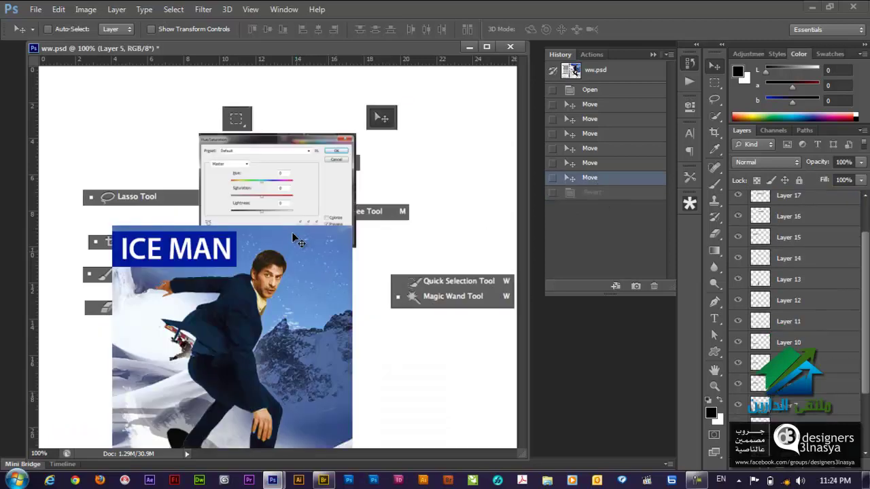
key("ctrl+z")
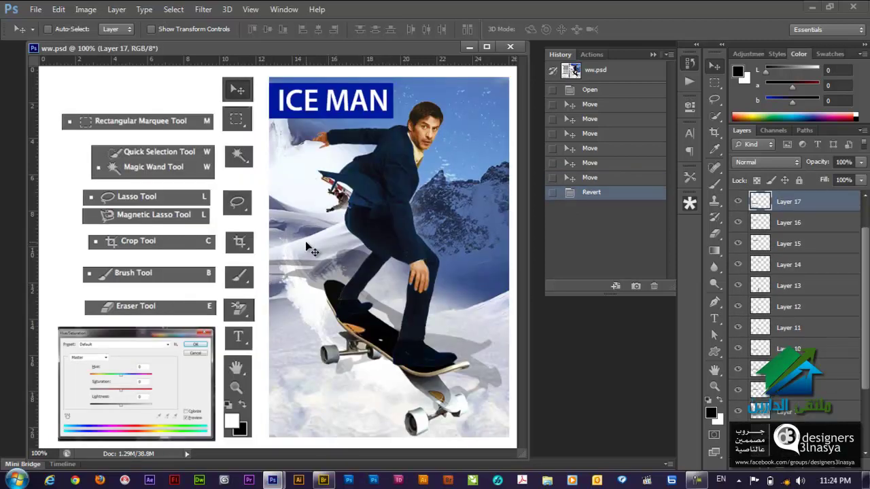
- Place the 555 image from the Course folder into the poster
left_click(31, 11)
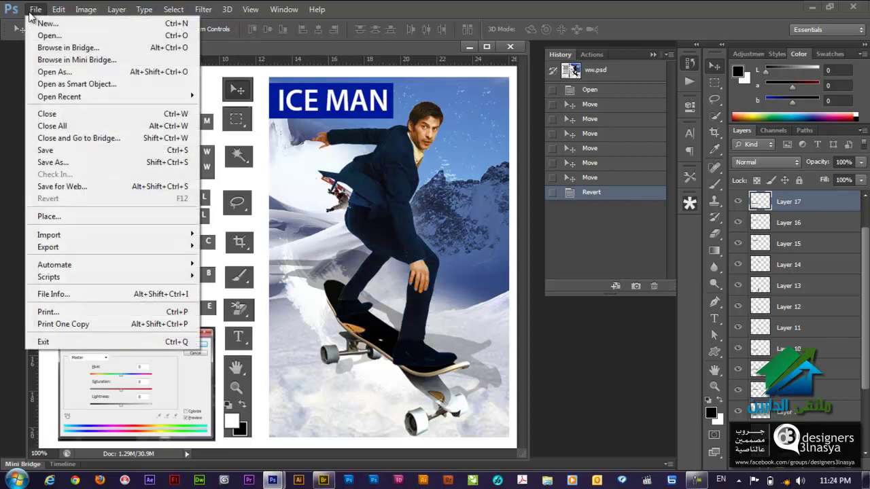
left_click(90, 217)
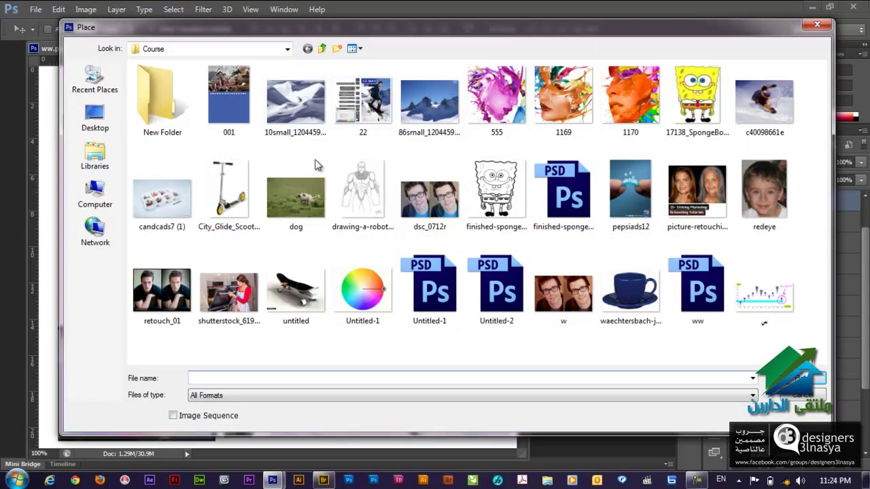
left_click_drag(416, 27, 400, 45)
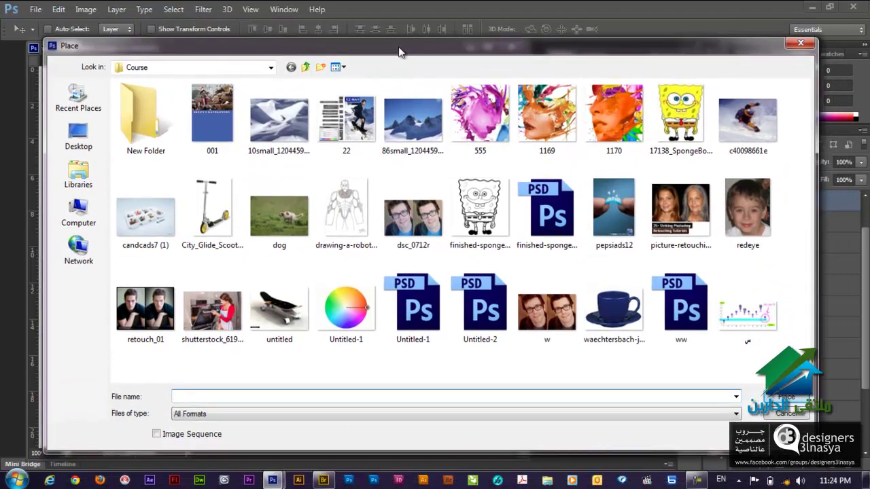
left_click(414, 140)
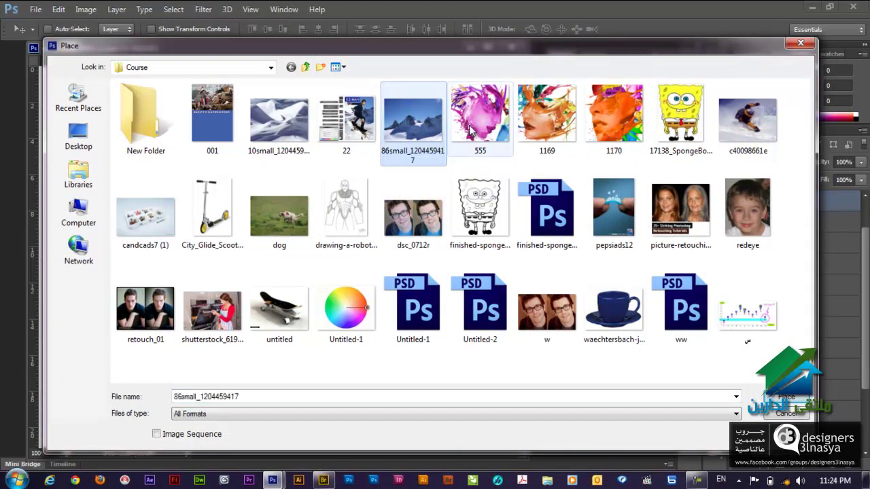
left_click(496, 136)
left_click(615, 129)
left_click(679, 122)
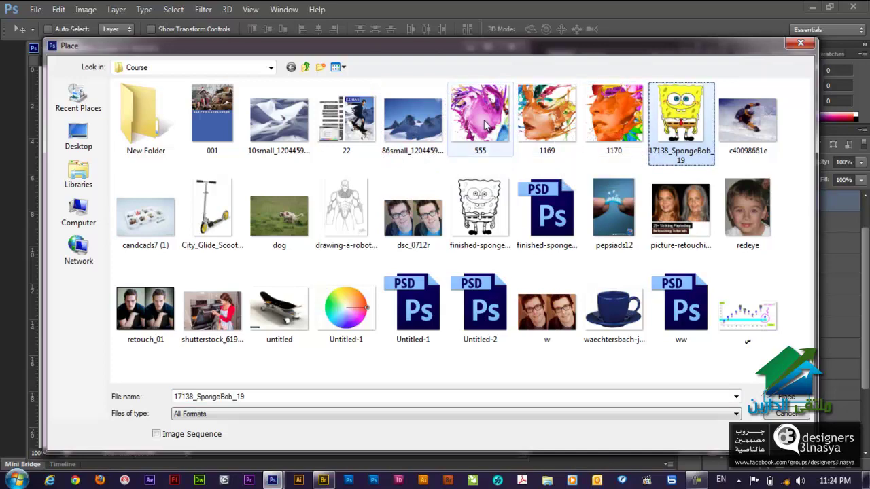
key("Escape")
- Commit the 555 splash, bring its layer to the front, and move it down-right
left_click_drag(342, 256, 304, 248)
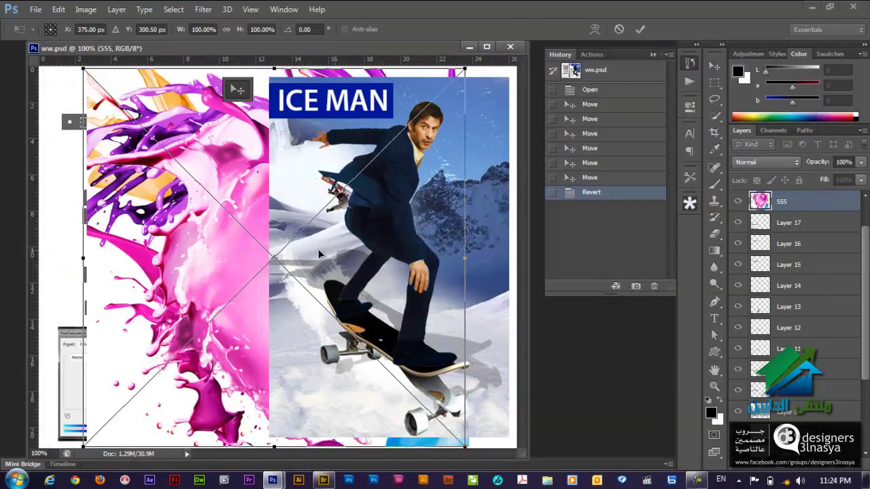
key("Return")
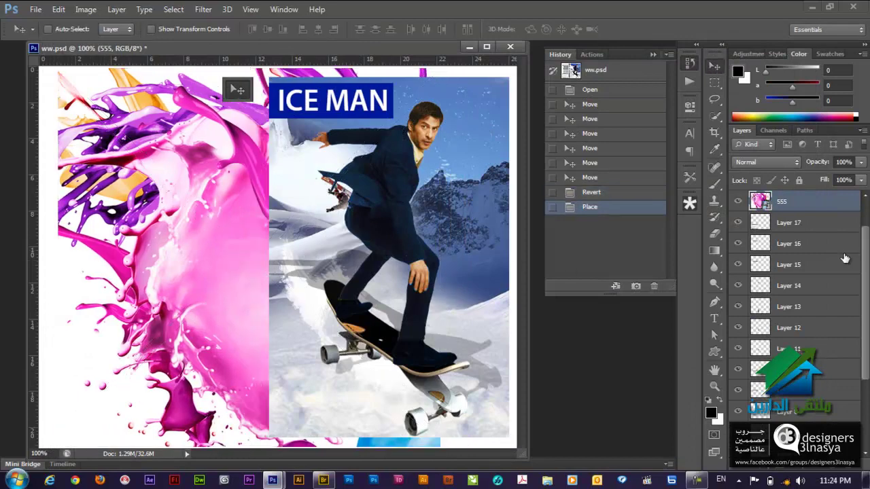
key("ctrl+shift+bracketright")
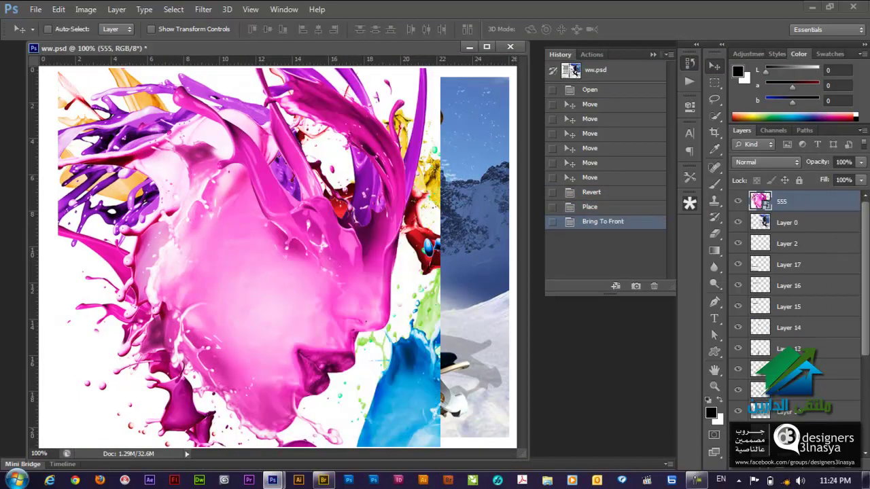
left_click_drag(328, 125, 354, 201)
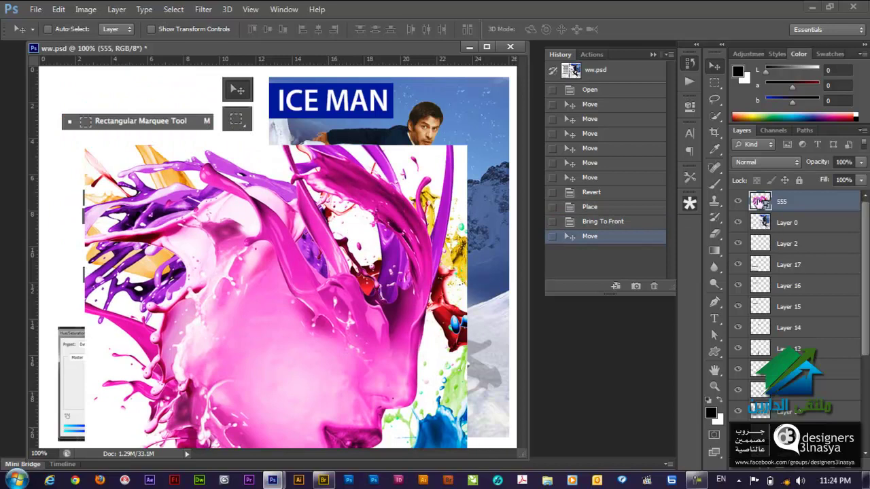
- Open the 555 smart object's contents, close 555.jpg, and delete the 555 layer
right_click(782, 202)
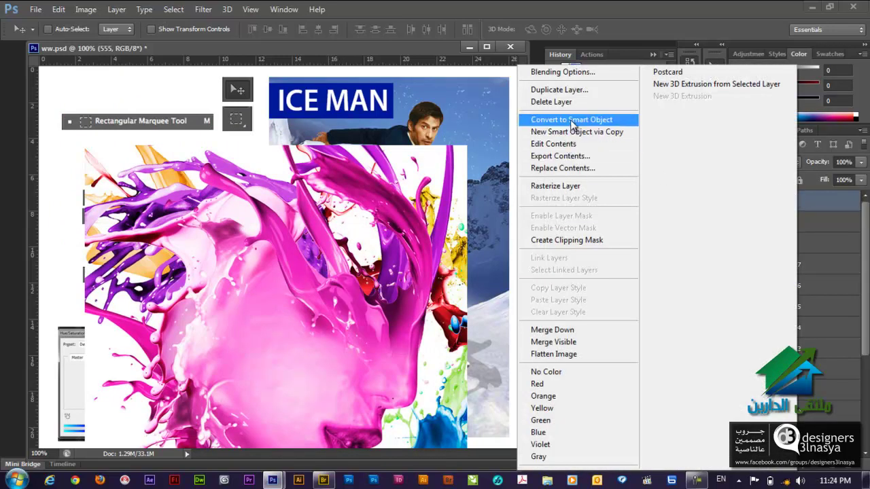
left_click(810, 196)
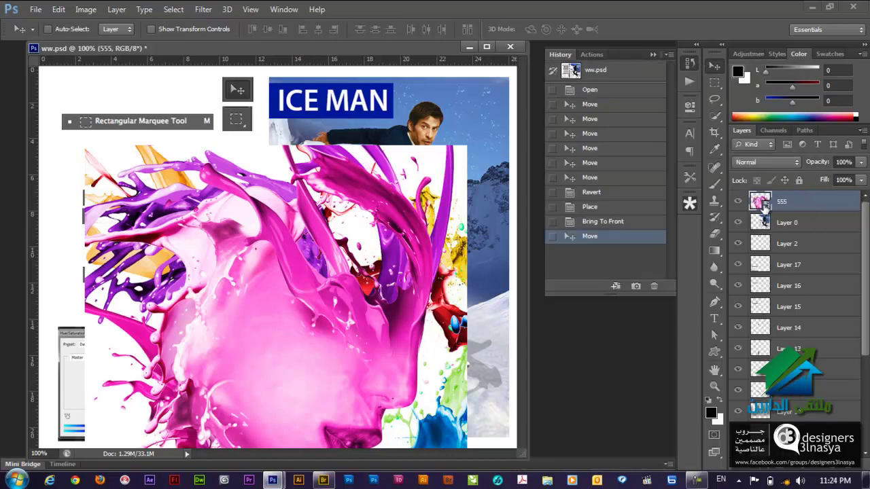
double_click(761, 203)
left_click(484, 215)
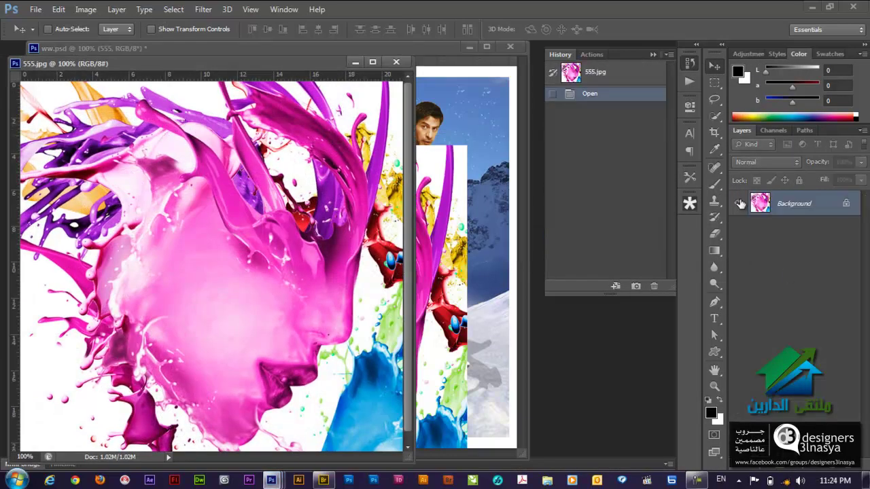
left_click(396, 62)
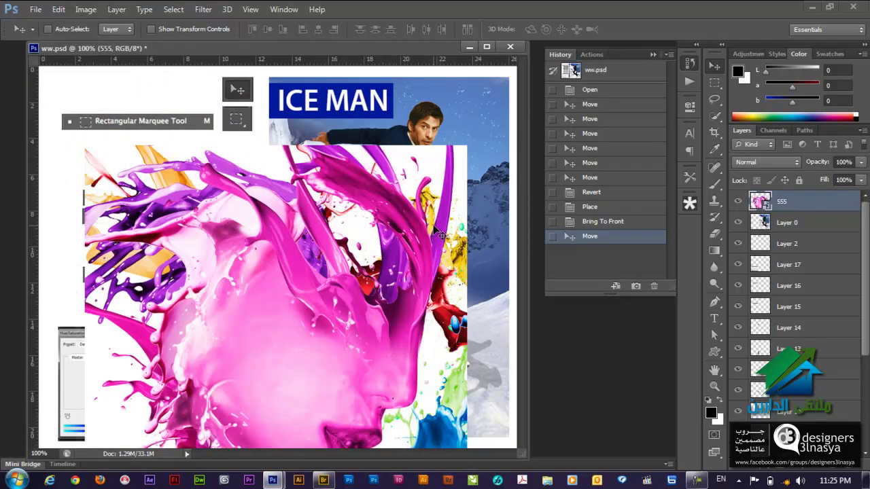
key("Delete")
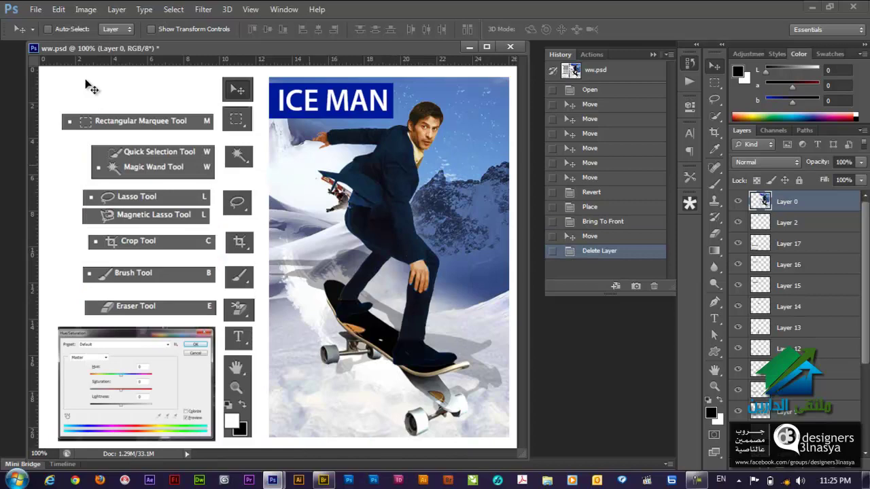
- Place the ww file into the poster, shift it down-left, and commit it
left_click(36, 10)
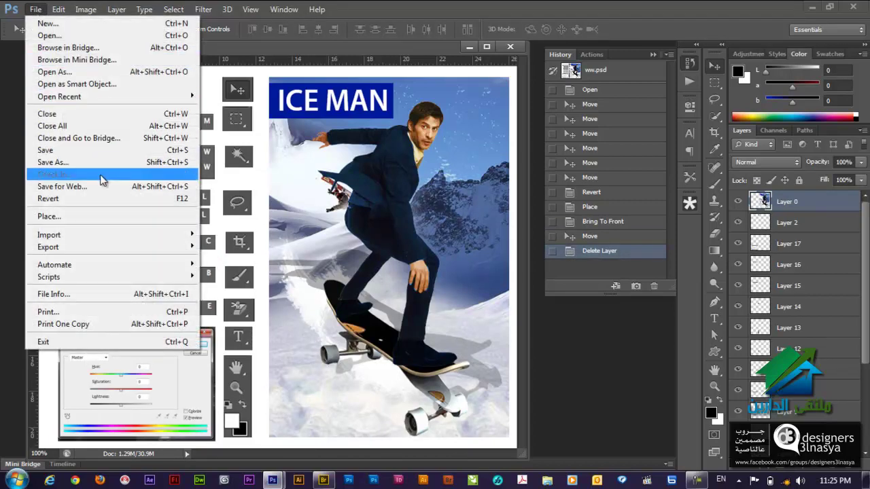
left_click(105, 217)
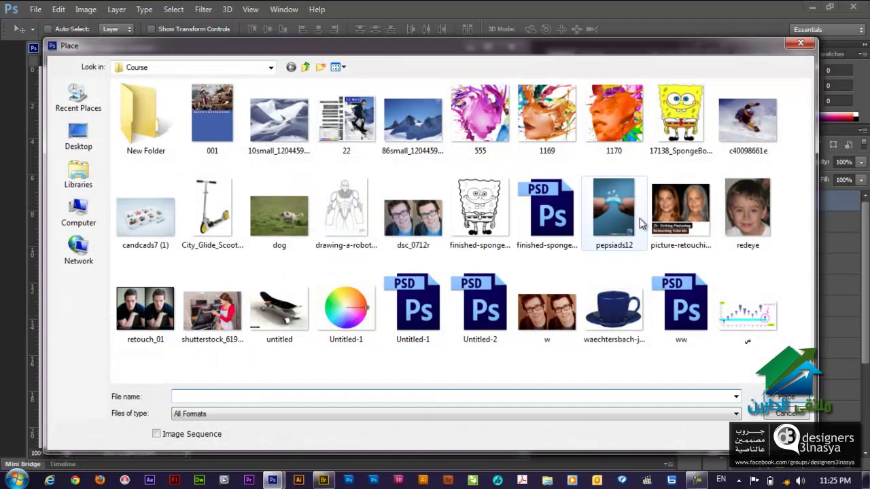
double_click(685, 301)
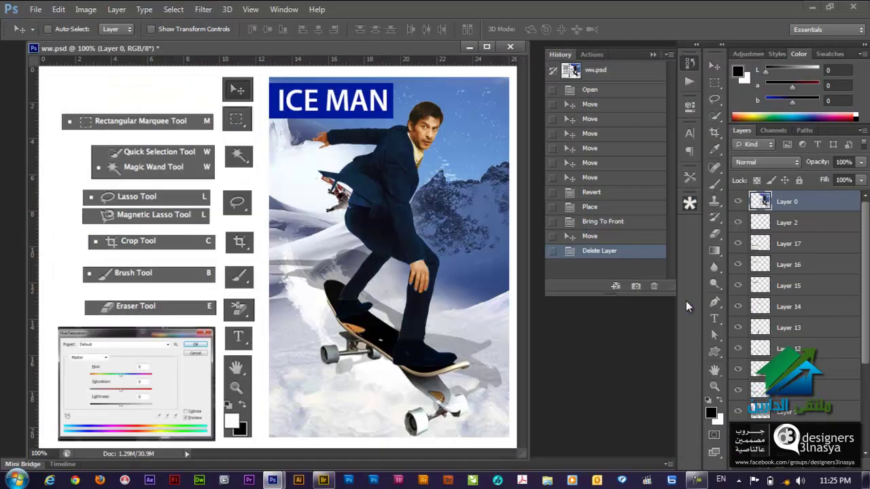
left_click_drag(378, 275, 331, 260)
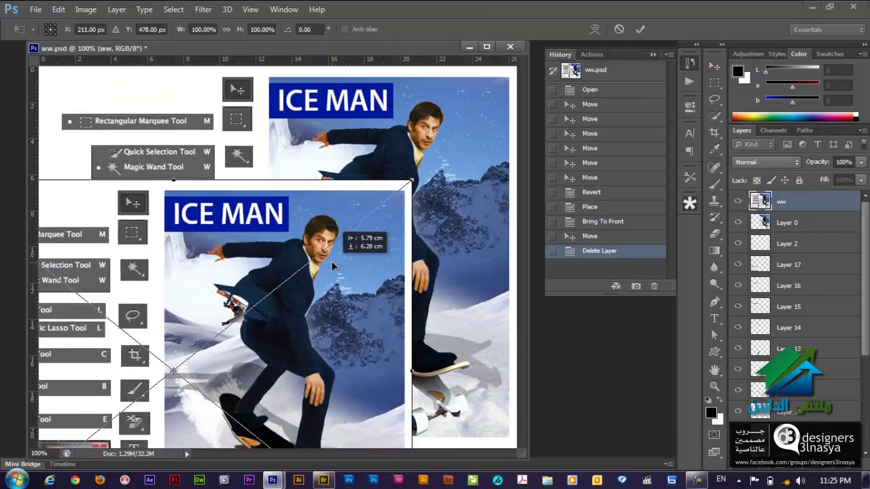
key("Return")
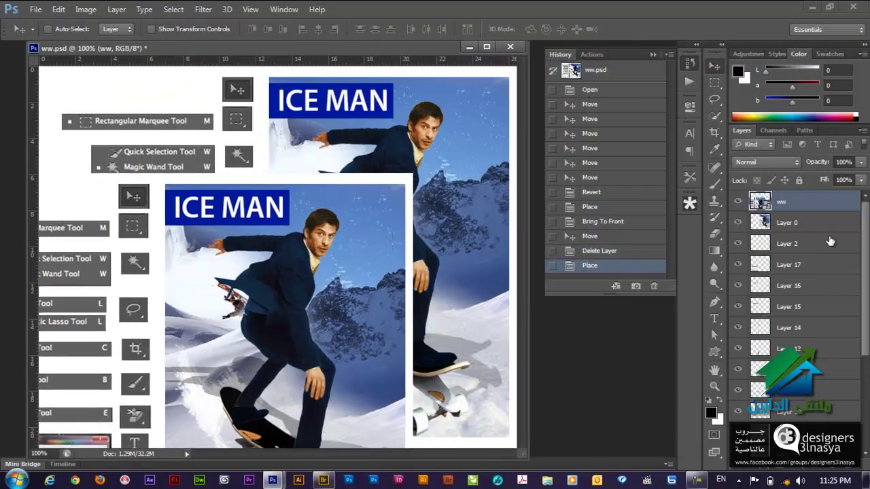
- Toggle the ww layer's visibility and open its smart-object contents
left_click(741, 200)
left_click(741, 199)
left_click(739, 200)
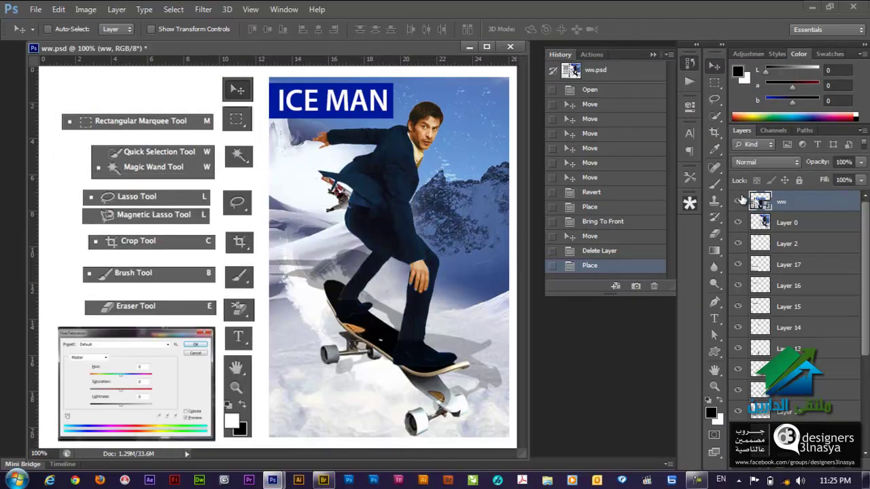
double_click(761, 206)
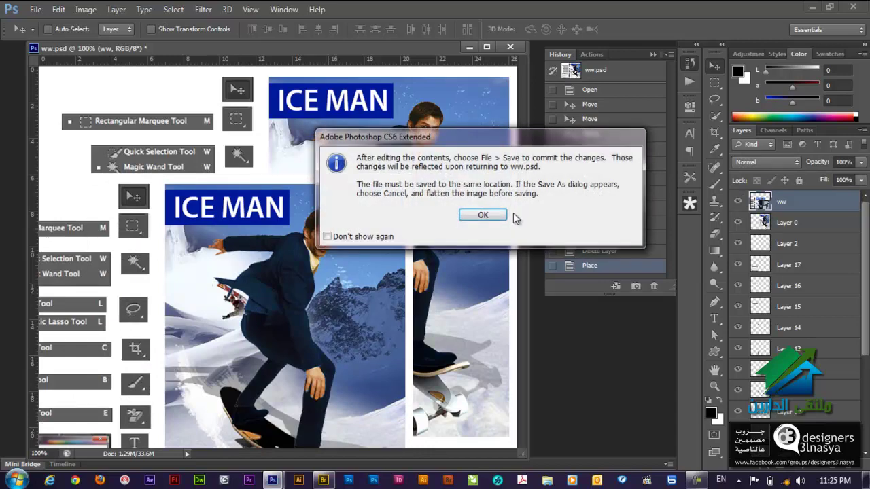
left_click(490, 214)
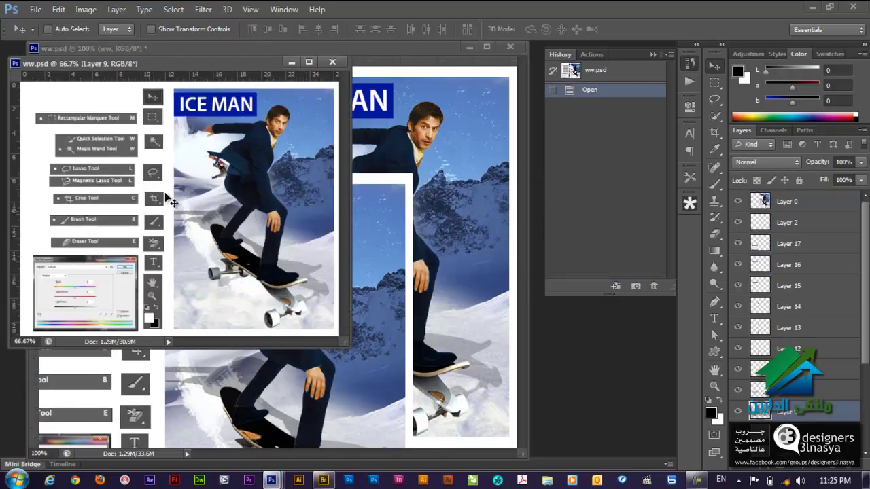
- Inside the smart object, delete the ICE MAN and white Background layers, then close it
left_click_drag(224, 176, 219, 289)
key("Delete")
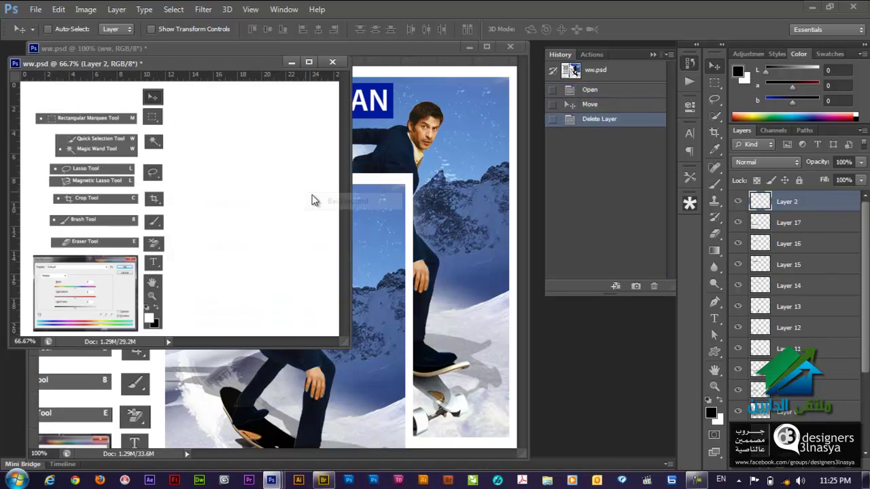
right_click(318, 204)
left_click(330, 198)
key("Delete")
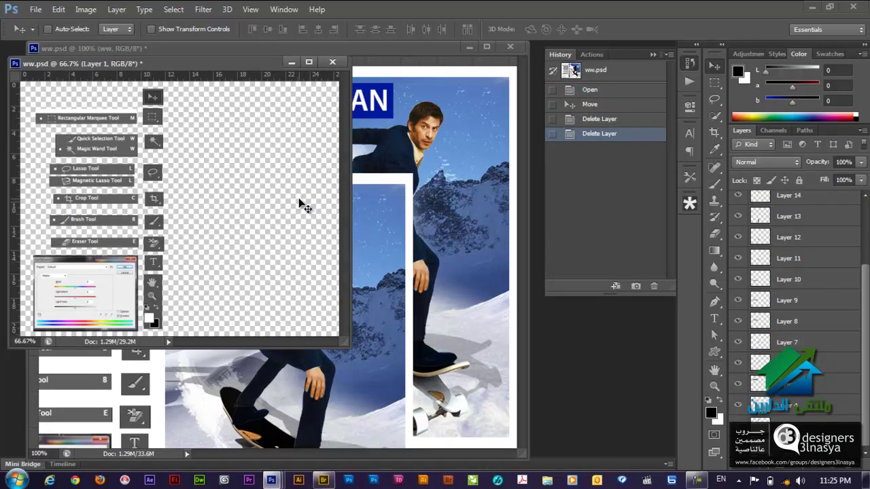
left_click(332, 62)
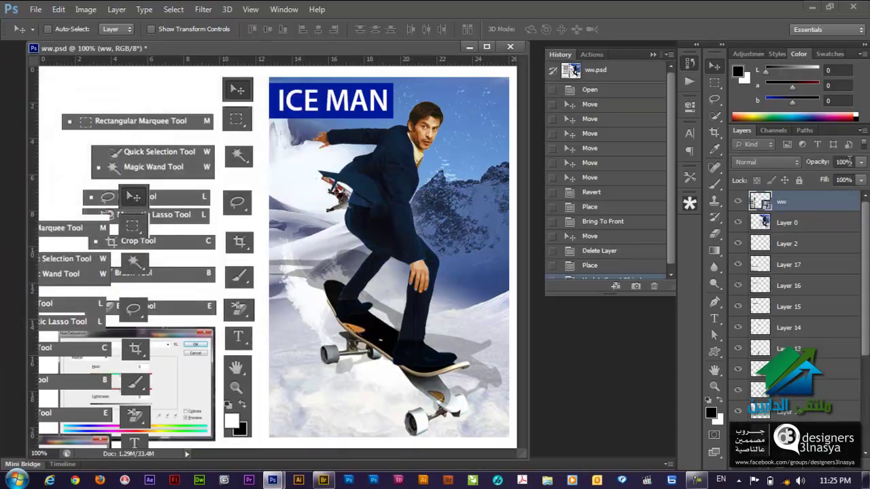
- Move the updated ww overlay right and down, toggle its visibility, then delete the layer
left_click_drag(133, 197, 351, 255)
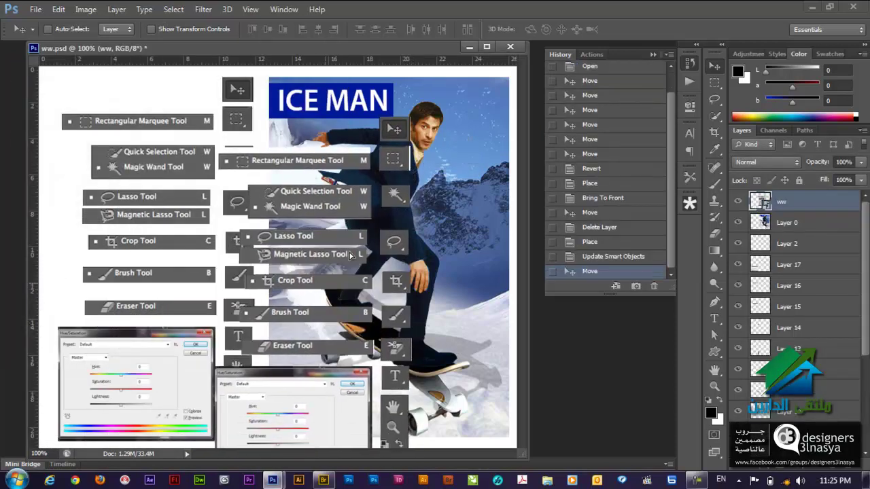
left_click(738, 203)
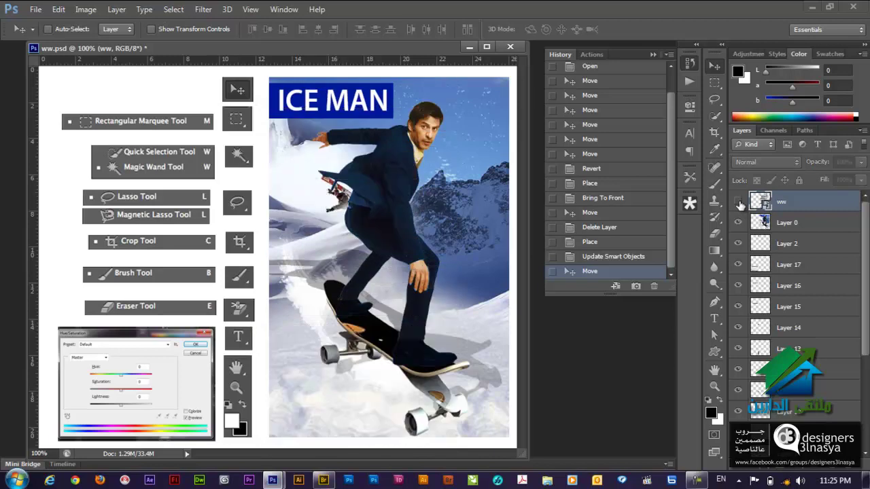
left_click(738, 202)
key("Delete")
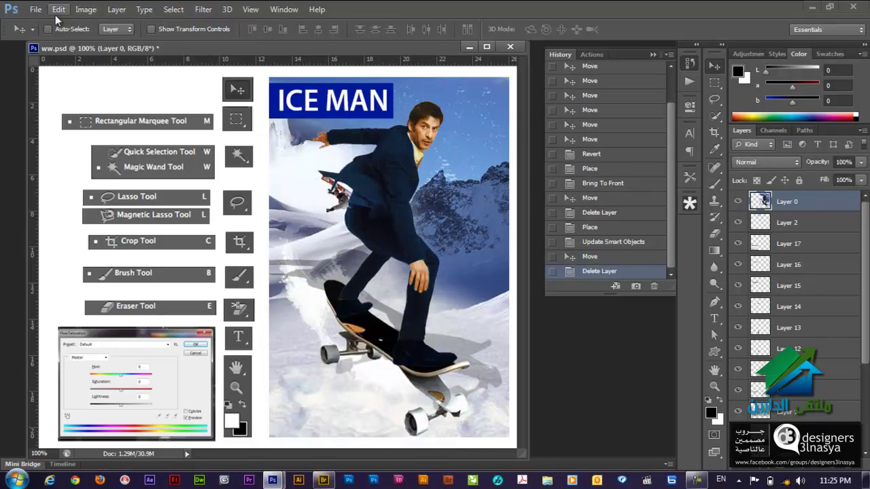
left_click(36, 10)
mouse_move(49, 234)
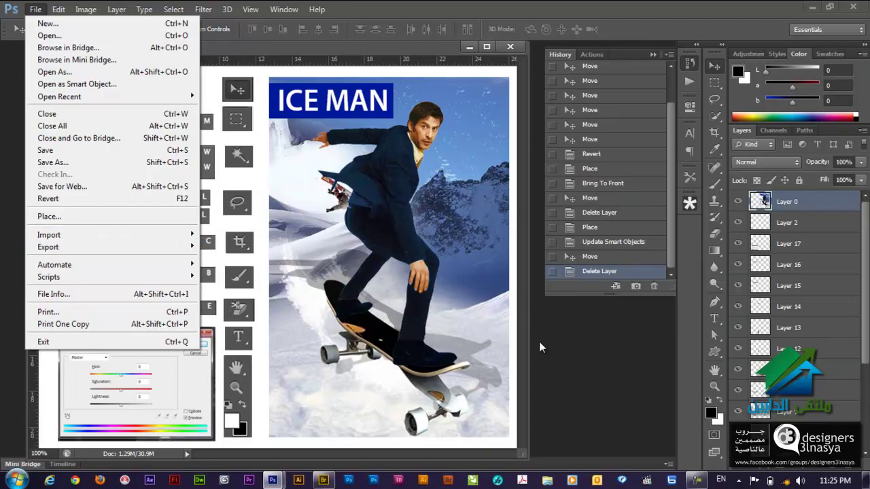
- Place the ww file into the poster again, reposition it, and commit it
left_click(540, 370)
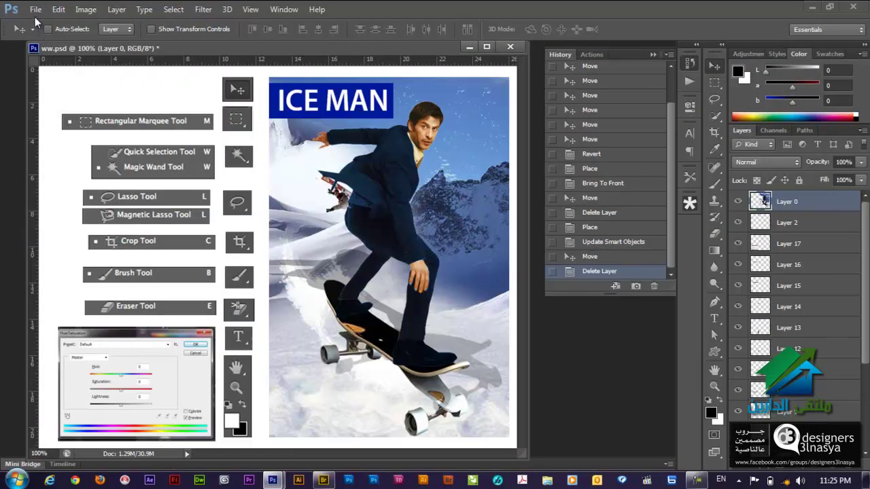
left_click(35, 9)
left_click(113, 216)
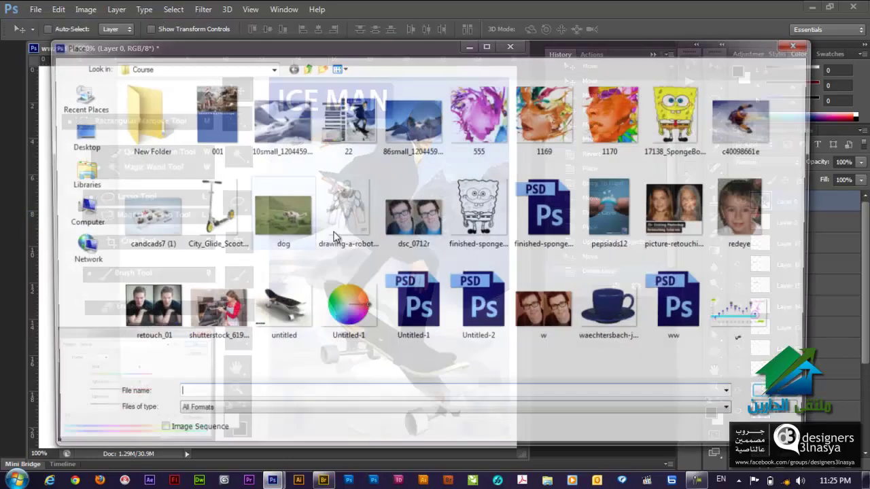
double_click(695, 331)
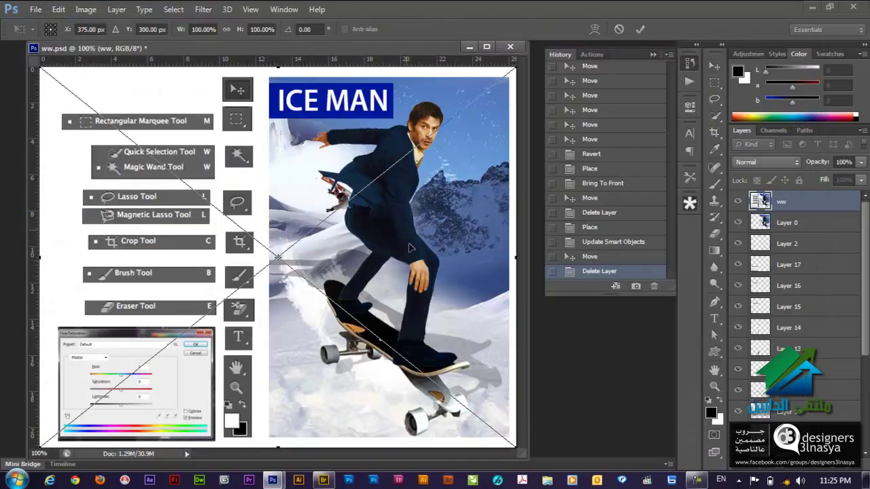
mouse_move(447, 209)
left_mouse_down()
mouse_move(371, 252)
mouse_move(365, 283)
left_mouse_up()
key("Return")
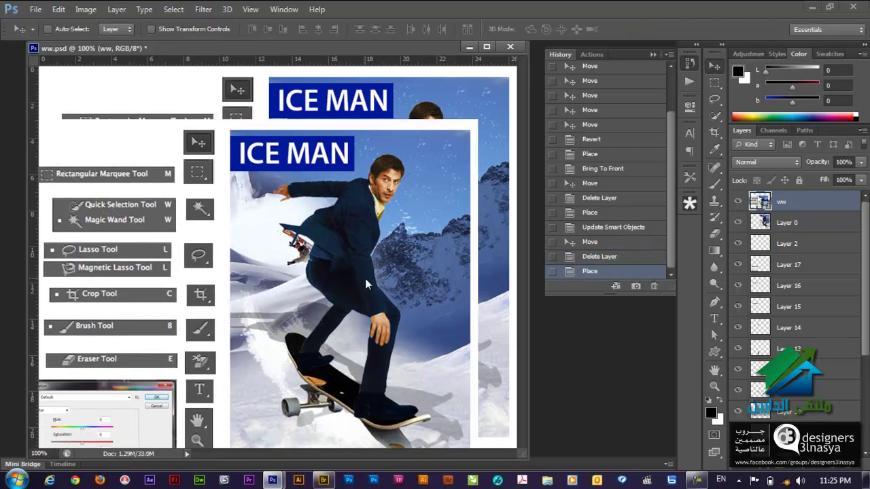
- Open the smart object as ww1.psd, delete its ICE MAN layer, save and close it
double_click(761, 202)
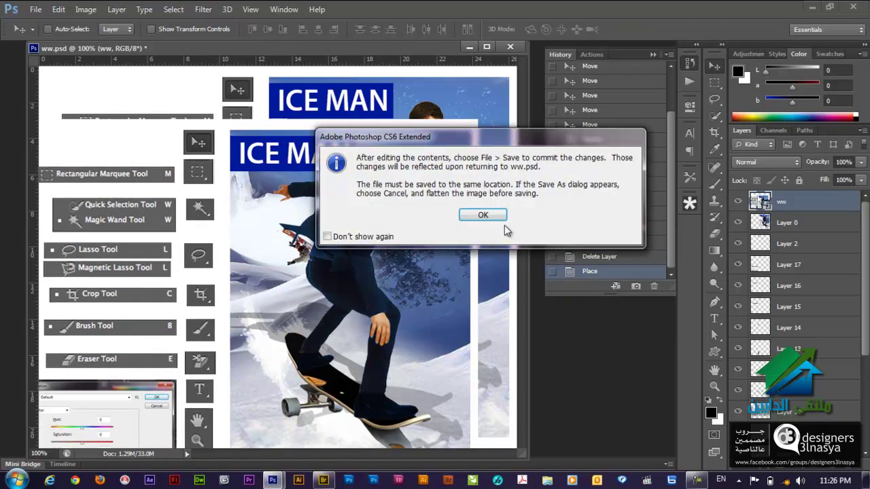
left_click(496, 217)
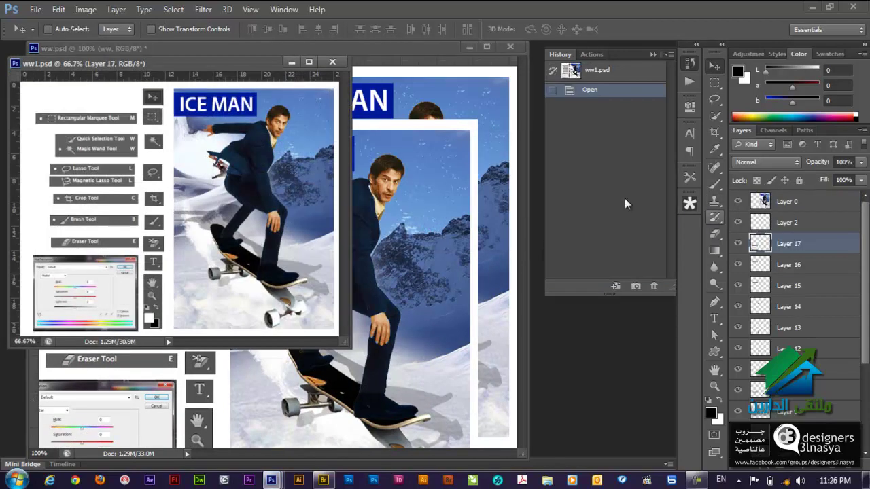
left_click_drag(234, 171, 195, 216)
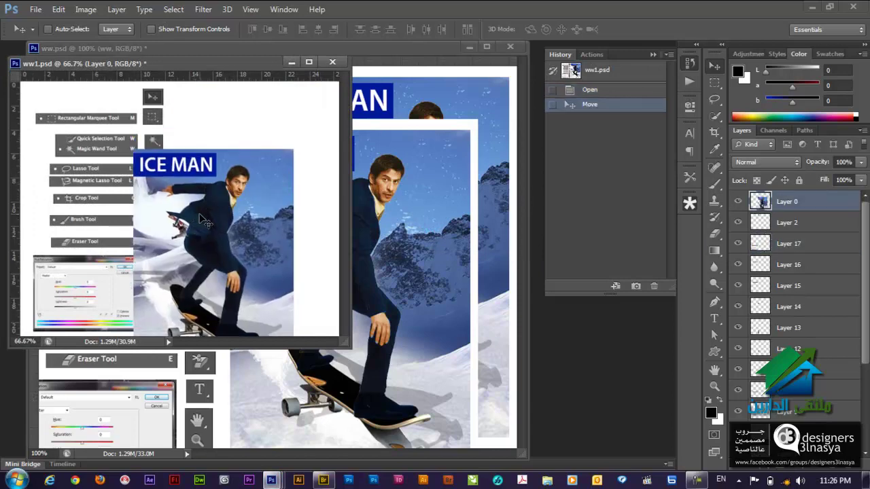
key("Delete")
key("ctrl+s")
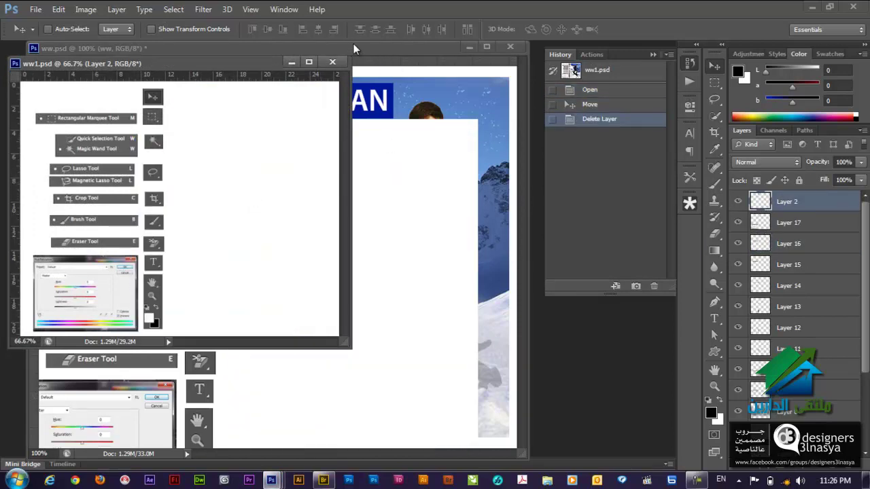
left_click(333, 62)
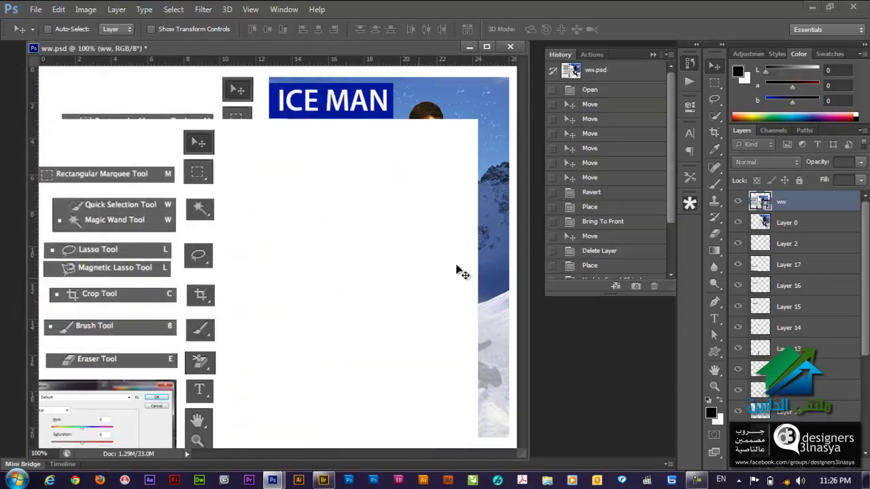
- Toggle the ww layer's visibility several times, then delete the ww layer
left_click(738, 202)
left_click(738, 203)
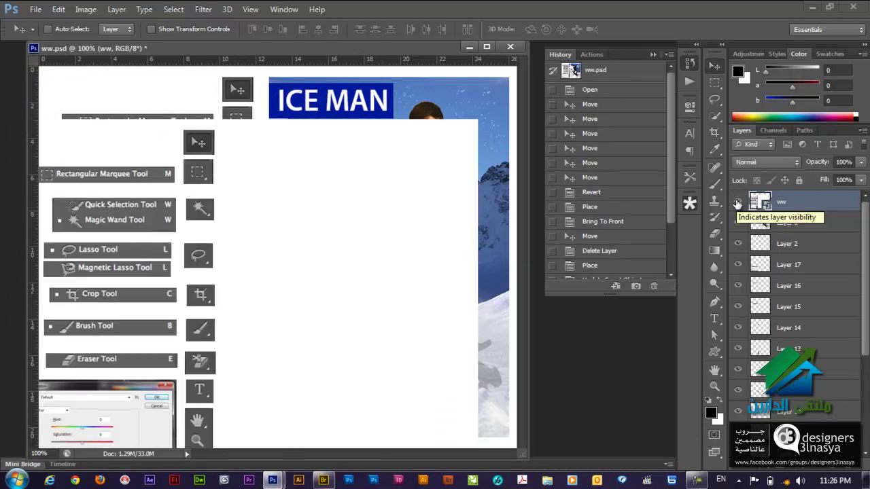
left_click(738, 202)
left_click(738, 203)
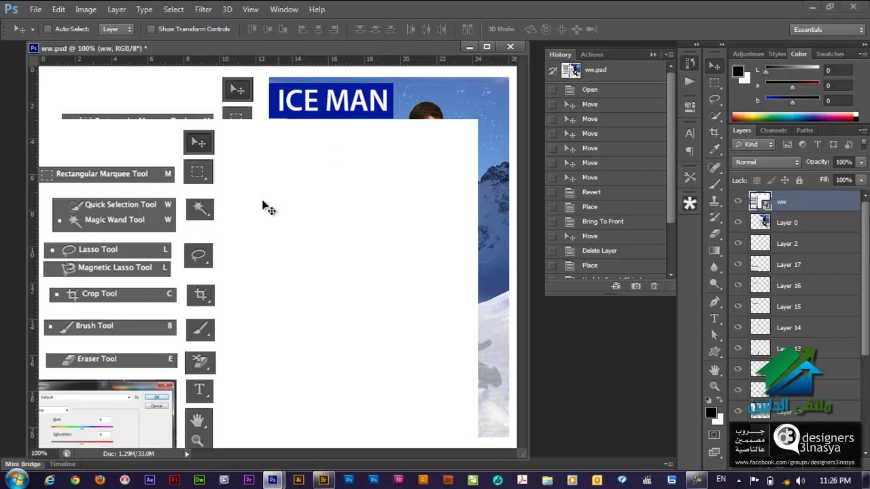
key("Delete")
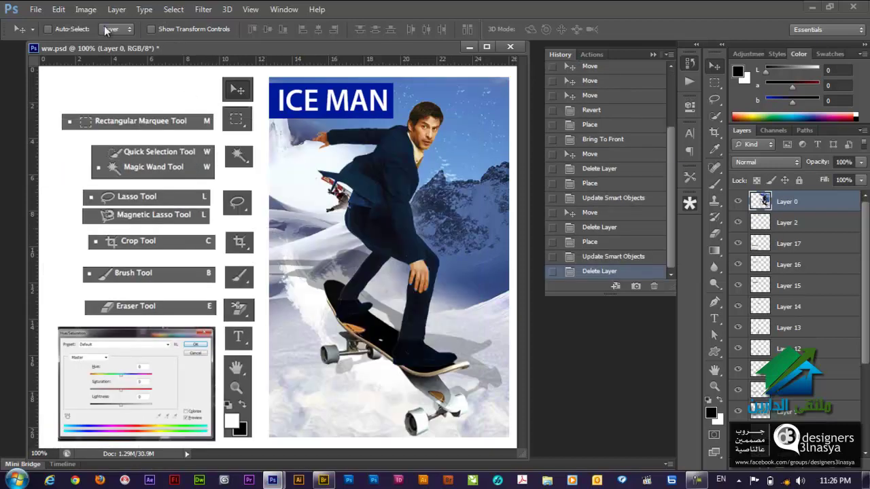
left_click(36, 9)
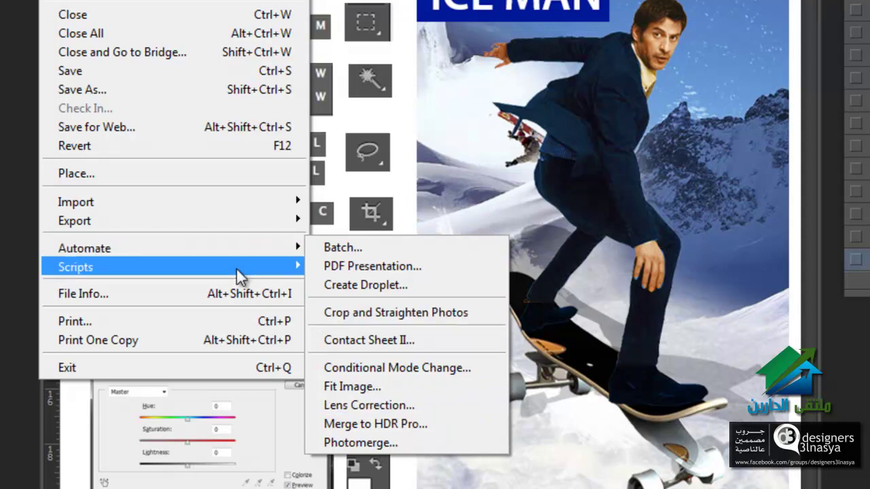
mouse_move(174, 173)
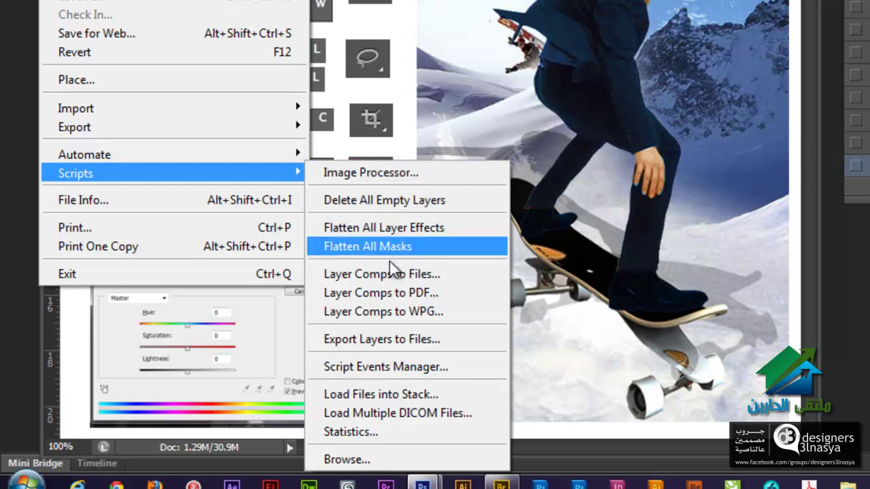
- Dismiss the open File > Scripts list with Escape
key("Escape")
key("Escape")
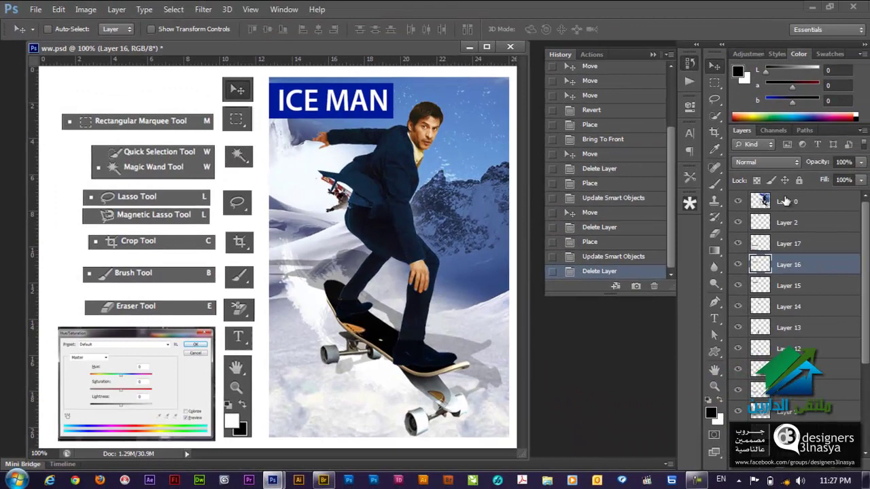
- Mask out a rectangle of Layer 0 beside the skier using a rectangular-selection layer mask
left_click(788, 200)
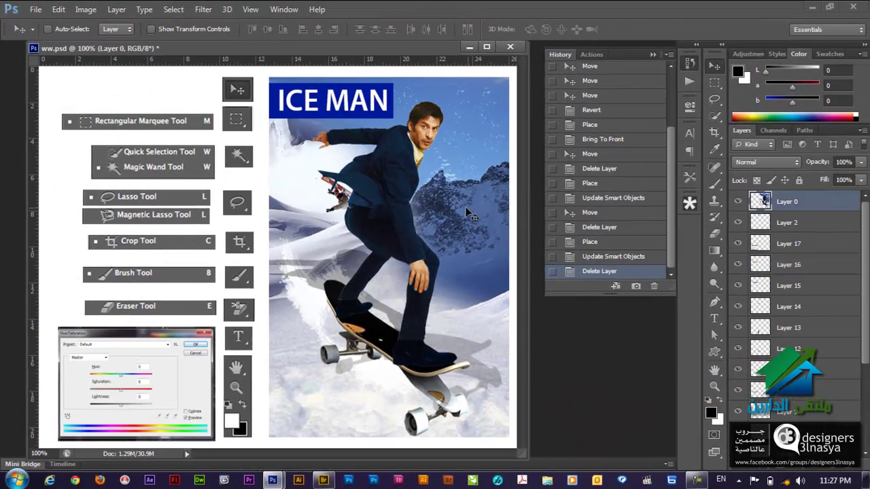
key("m")
left_click_drag(395, 171, 487, 278)
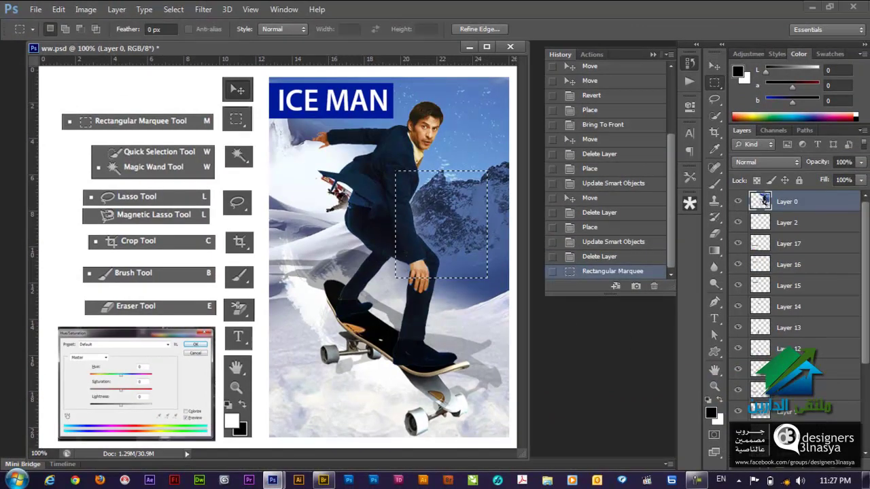
key("ctrl+shift+m")
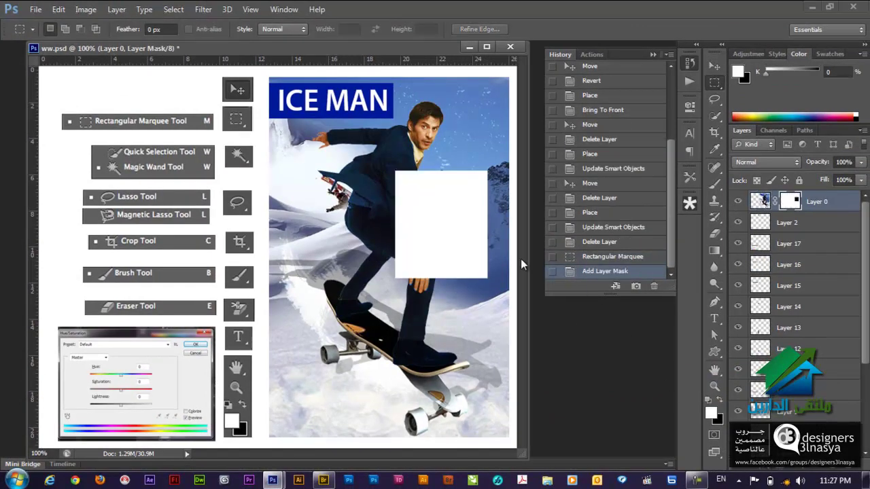
- Give the crop icon a red Color Overlay and nudge it slightly right
key("v")
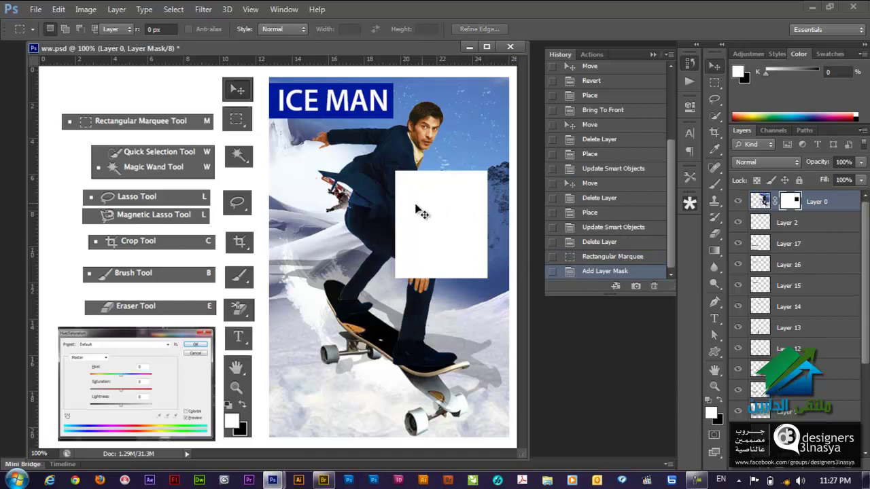
left_click_drag(235, 238, 234, 237)
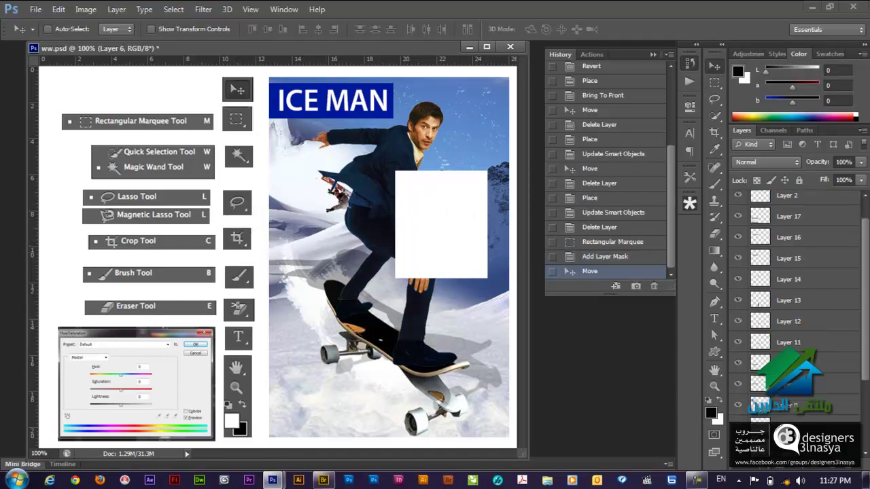
left_click(761, 469)
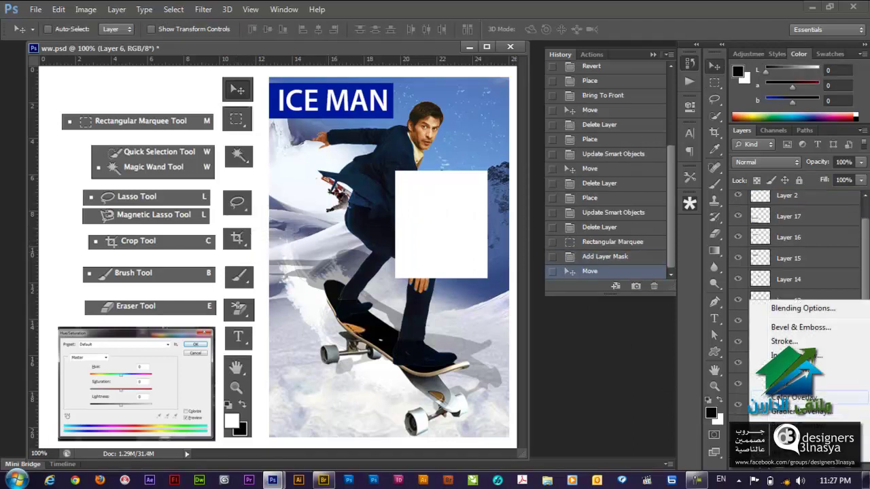
left_click(778, 399)
left_click(600, 82)
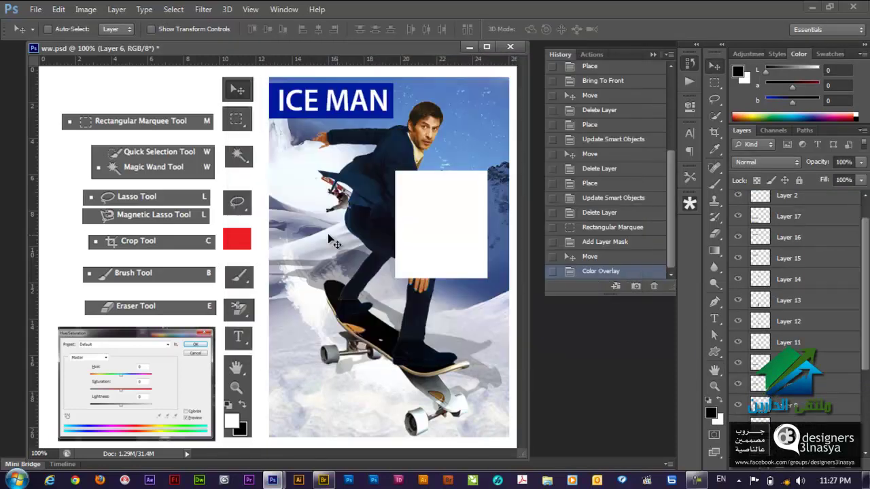
left_click_drag(237, 248, 245, 246)
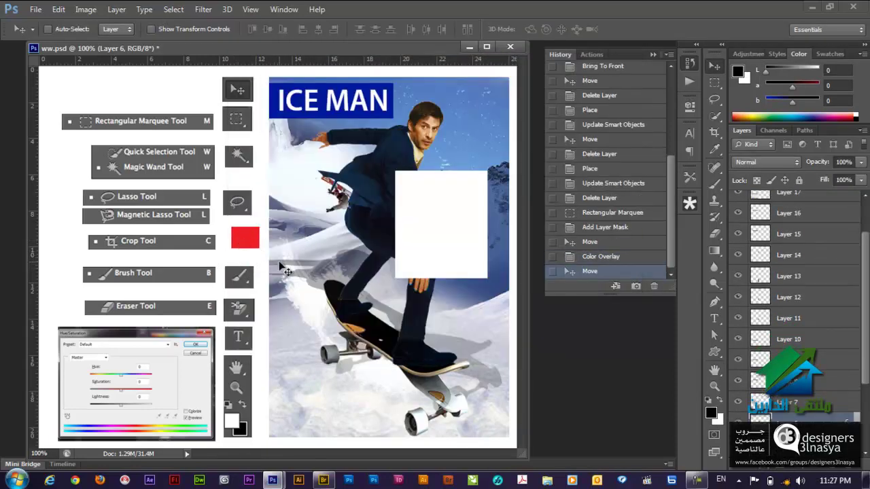
left_click(35, 9)
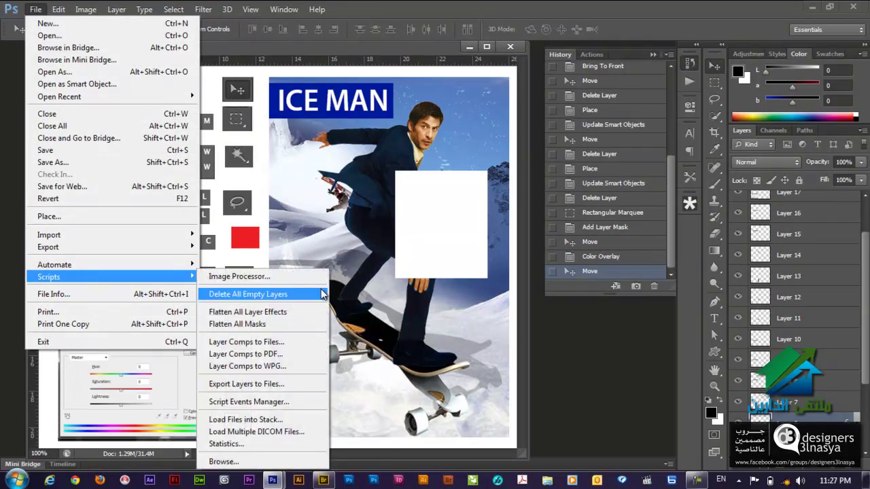
- Hide Layers 15–11, run Delete All Empty Layers, and add a new empty layer
mouse_move(49, 277)
left_click(750, 275)
left_click_drag(741, 238, 738, 319)
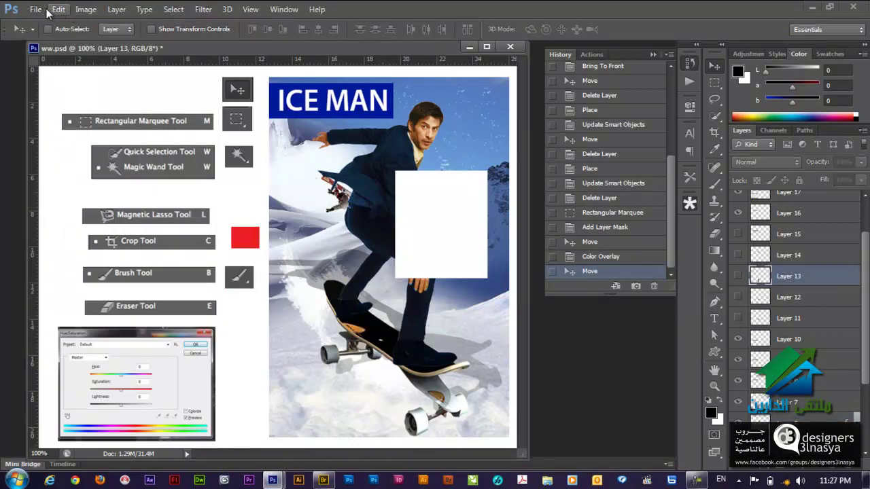
left_click(36, 9)
mouse_move(49, 277)
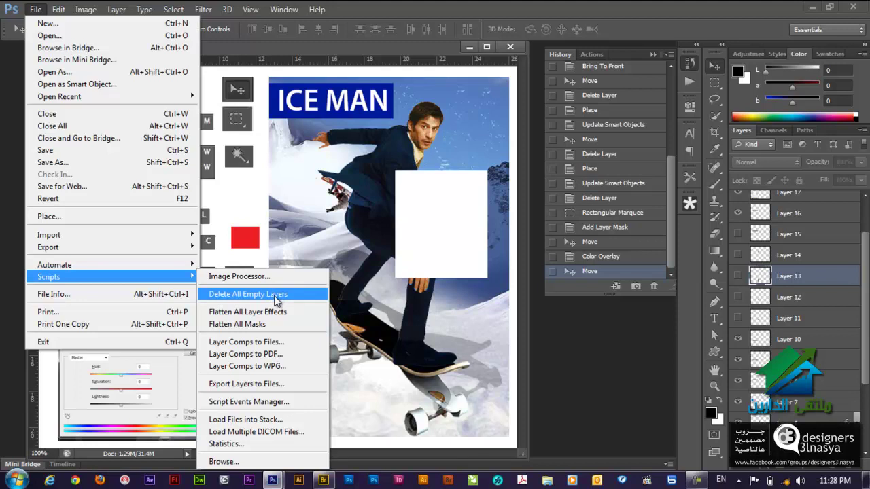
left_click(277, 301)
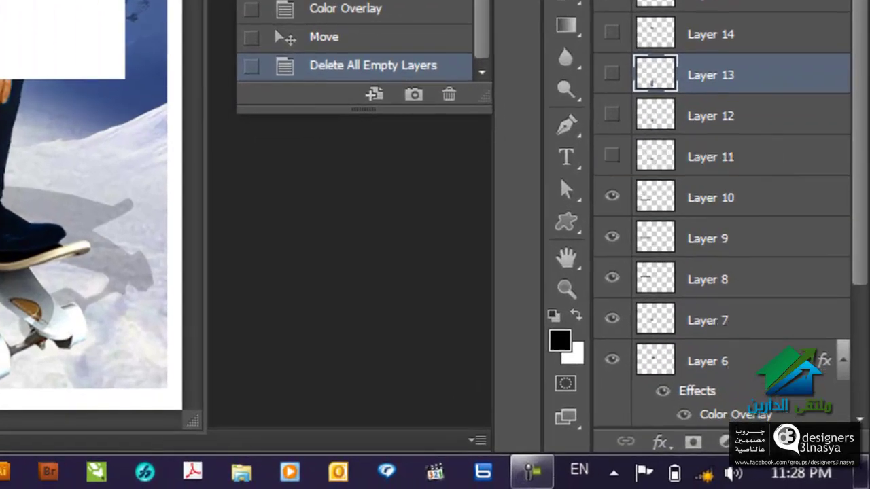
left_click(792, 442)
- Rename Layer 18 to 222, then rerun Delete All Empty Layers from File > Scripts
double_click(714, 78)
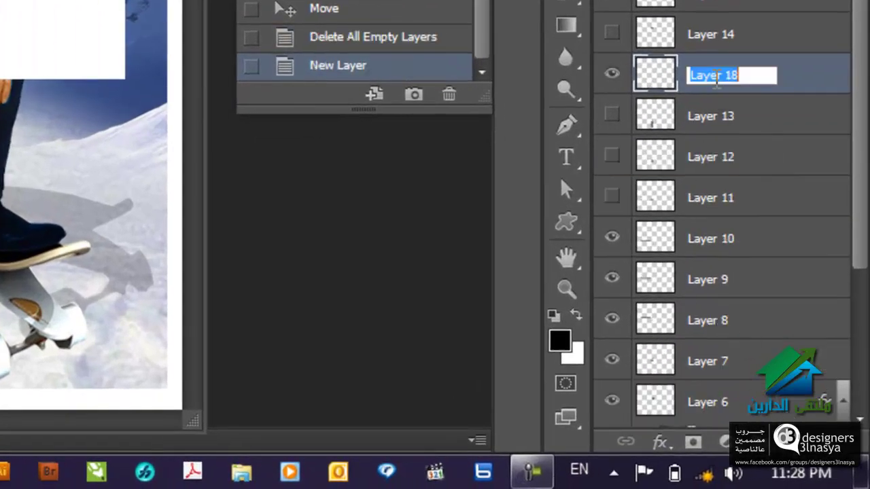
type("222")
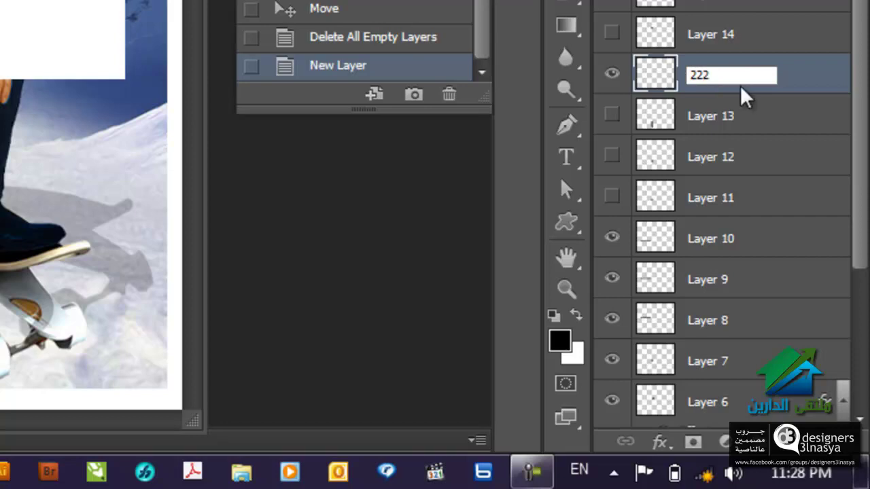
key("Return")
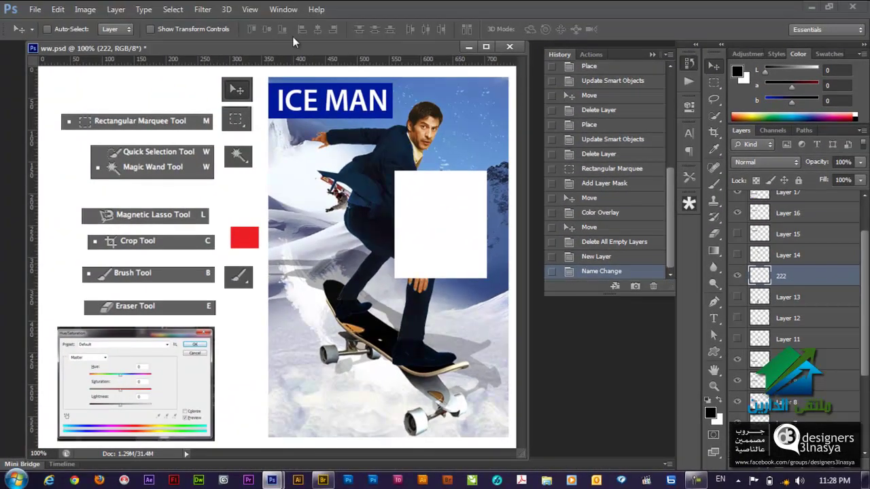
left_click(35, 10)
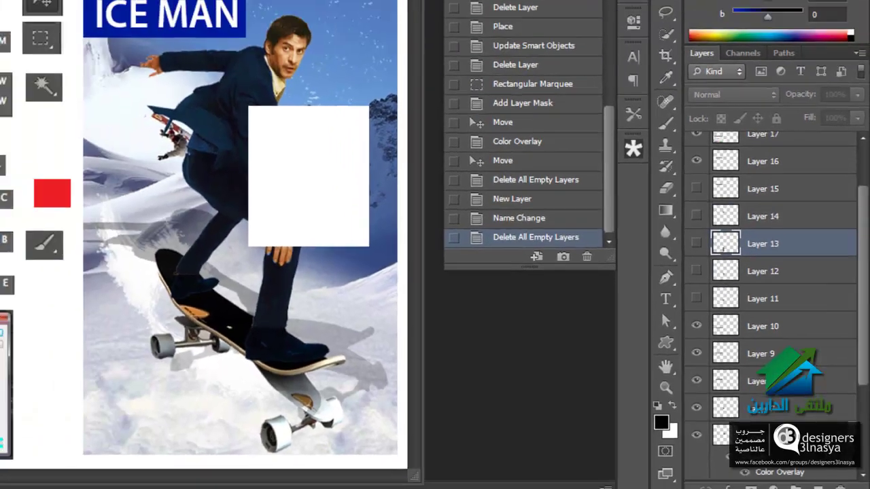
left_click(35, 9)
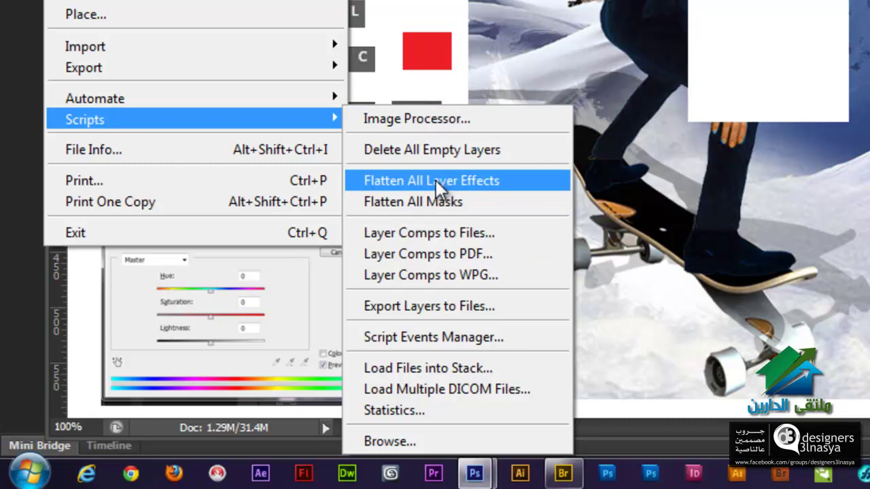
- Run Flatten All Layer Effects to bake the red overlay, then nudge the square down-right
mouse_move(84, 119)
left_click(435, 180)
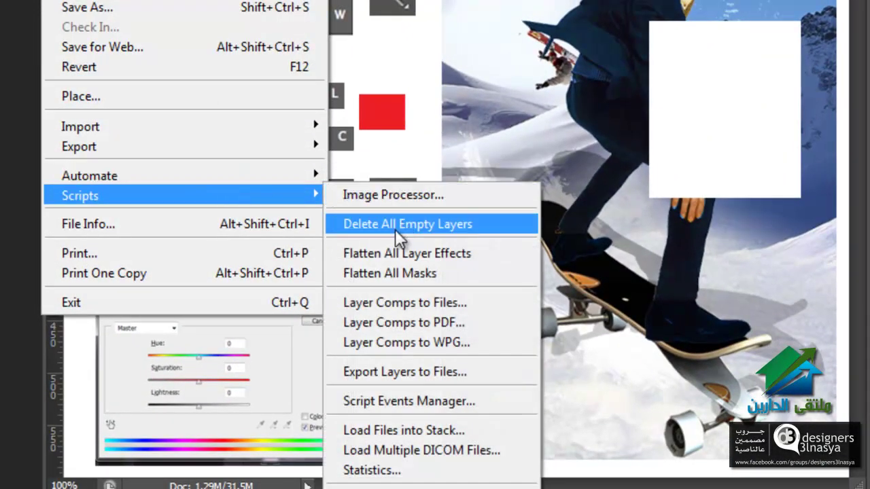
left_click(406, 249)
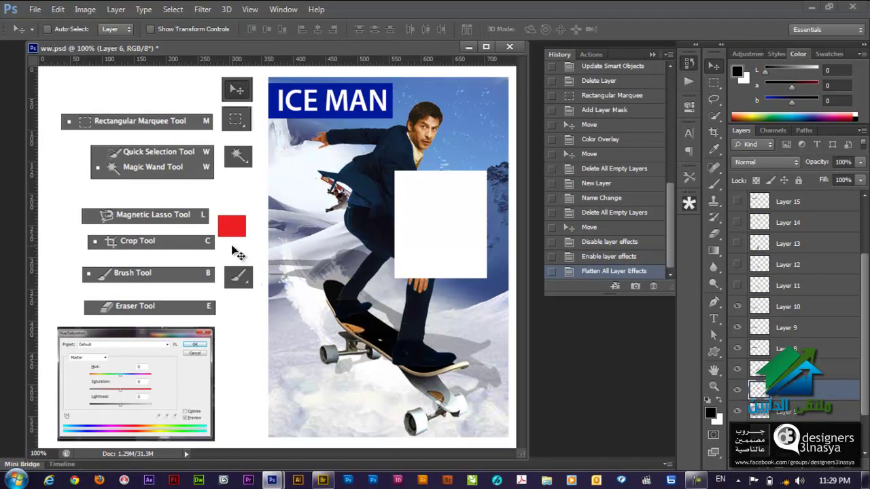
left_click_drag(232, 225, 240, 224)
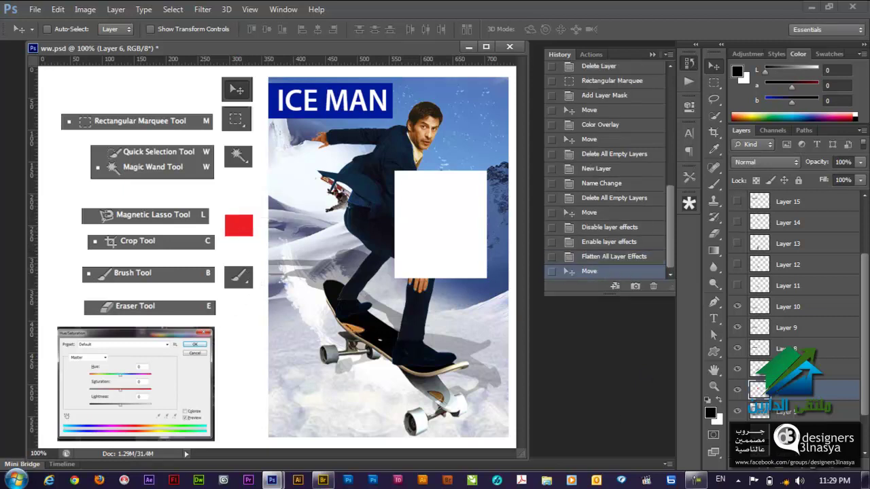
left_click(736, 389)
left_click_drag(249, 226, 252, 228)
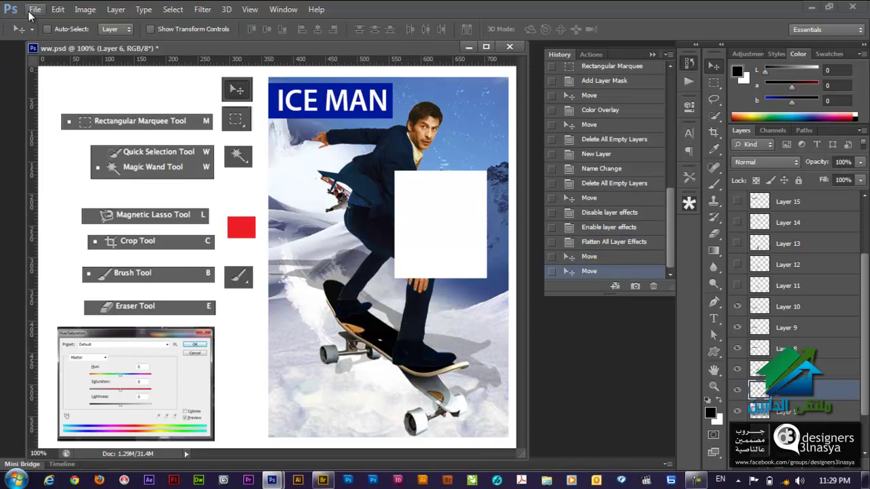
- Run Flatten All Masks to bake Layer 0's mask, then move the photo left over the red square
left_click(30, 15)
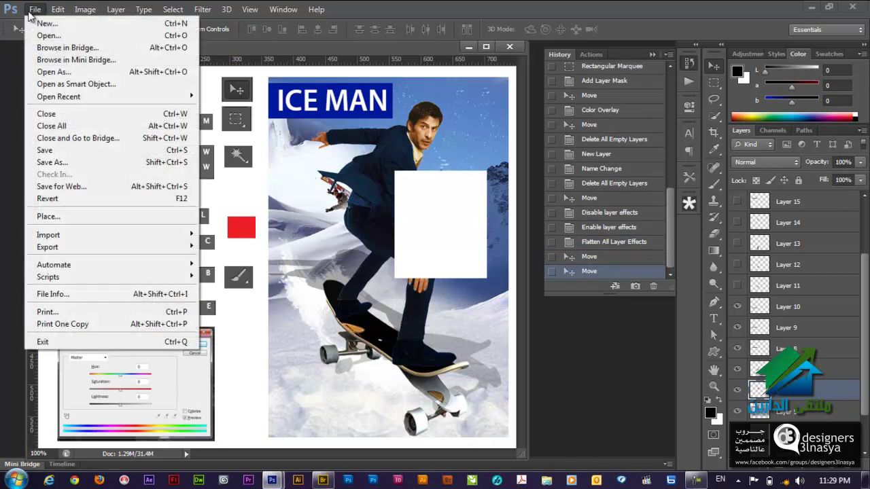
mouse_move(48, 277)
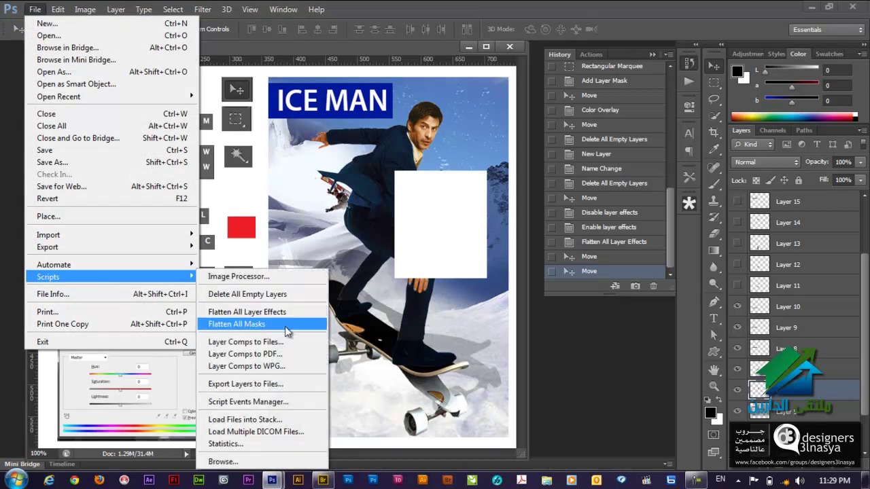
left_click(274, 324)
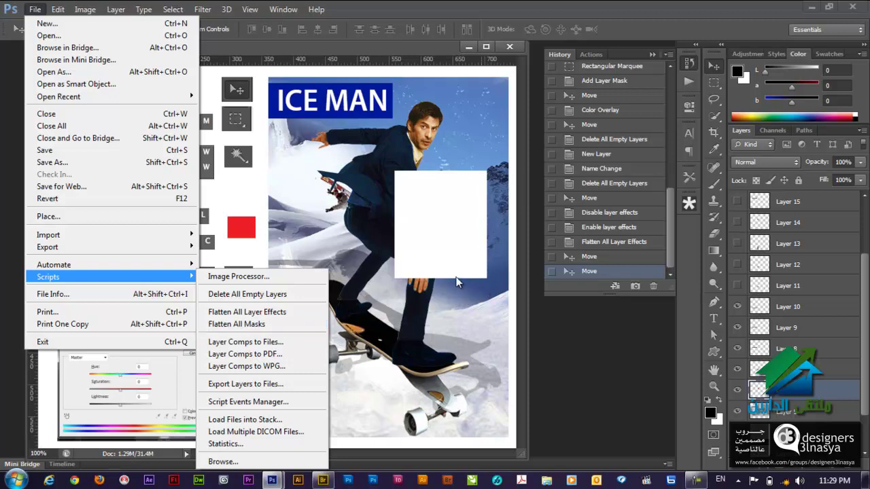
left_click_drag(441, 319, 502, 315)
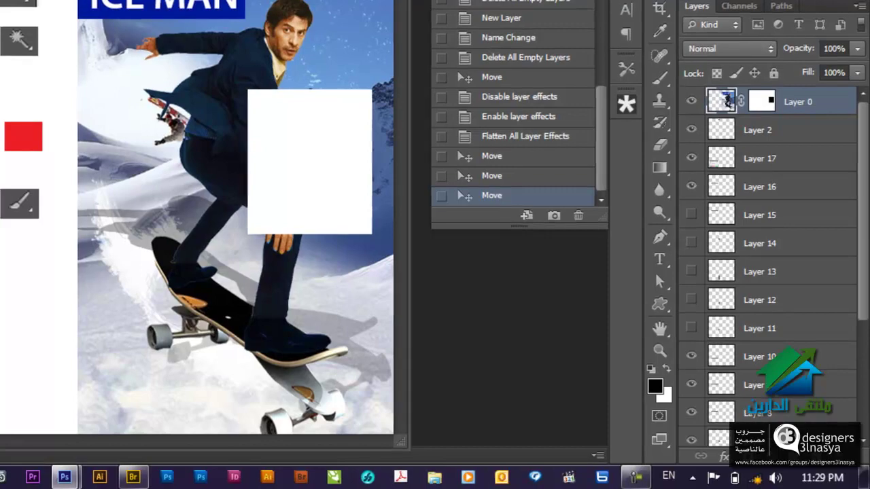
key("alt+f")
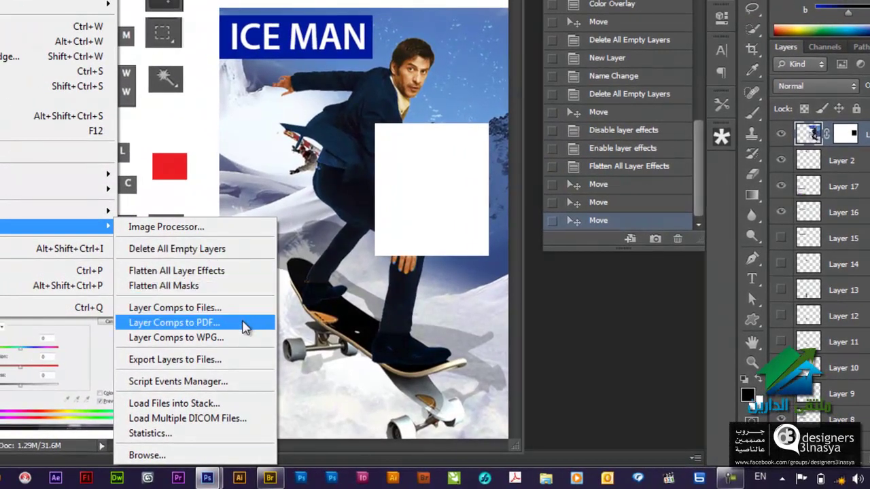
left_click(224, 291)
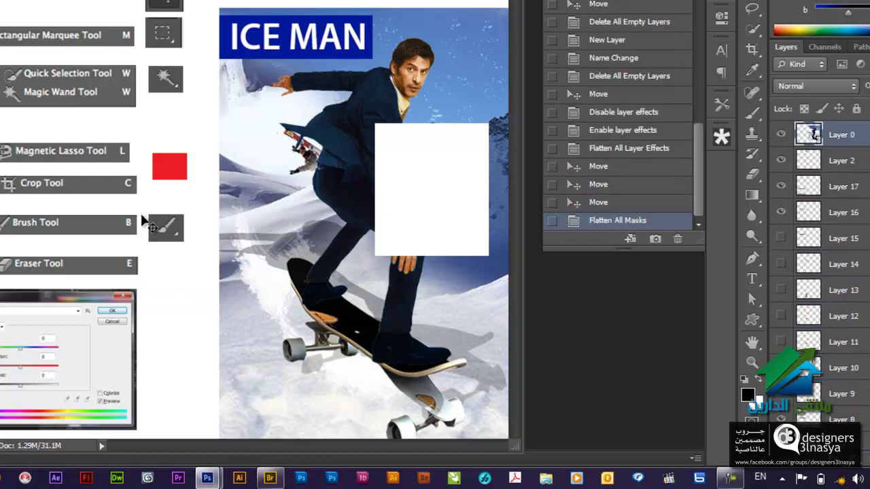
mouse_move(333, 183)
left_mouse_down()
mouse_move(245, 146)
mouse_move(301, 170)
left_mouse_up()
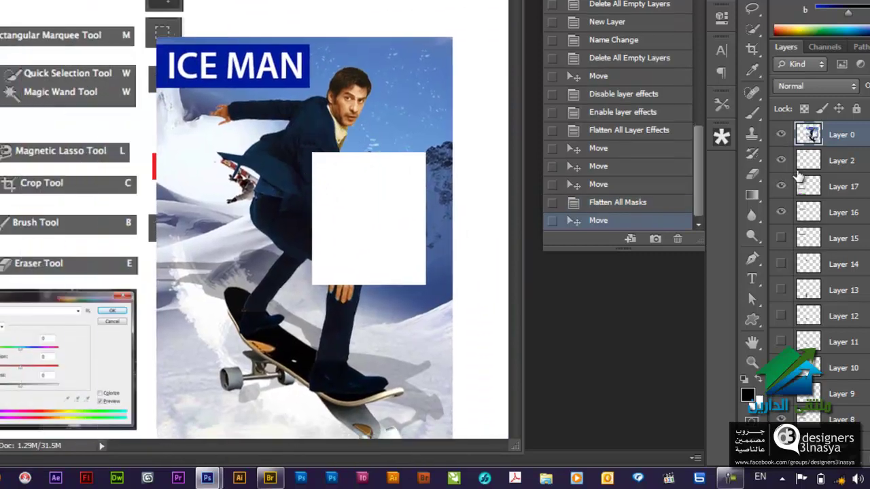
left_click(780, 136)
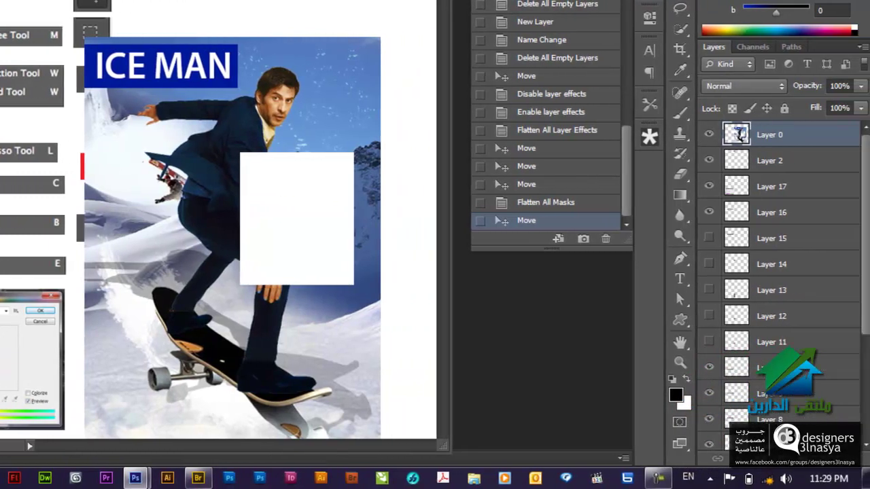
key("alt+f")
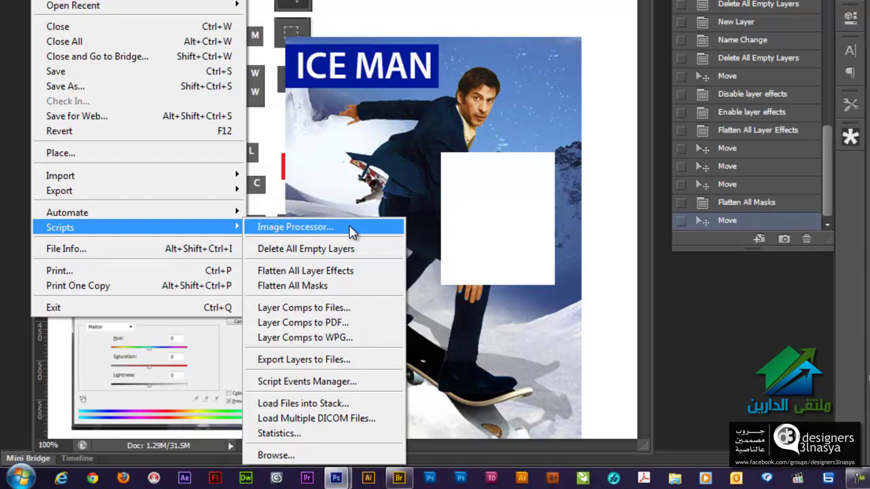
- Open File Info and inspect the Description, Keywords and Copyright Notice fields
left_click(190, 249)
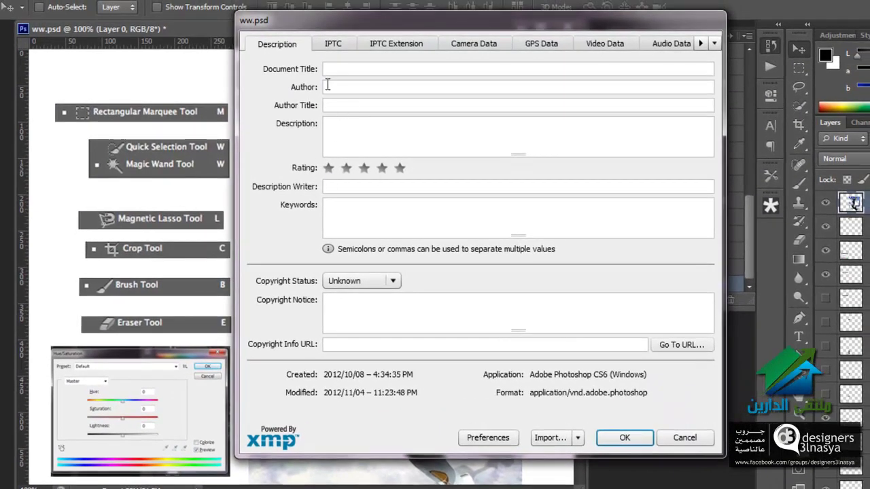
left_click(331, 134)
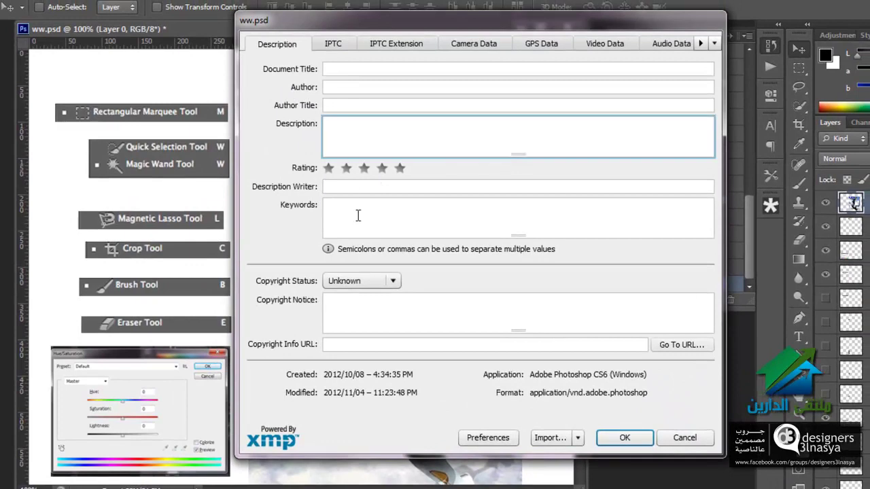
left_click(353, 208)
left_click(375, 305)
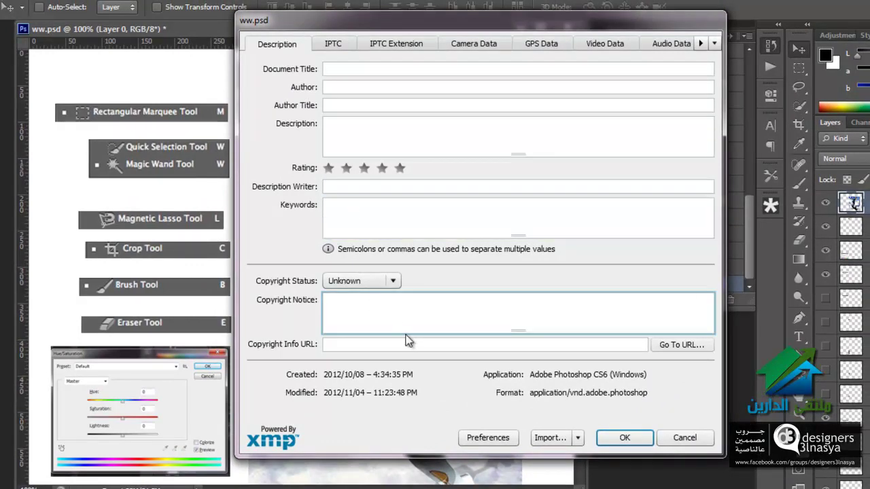
- Browse the IPTC, IPTC Extension, Camera, GPS, Video, Audio, Categories and Mobile SWF metadata tabs
left_click(353, 43)
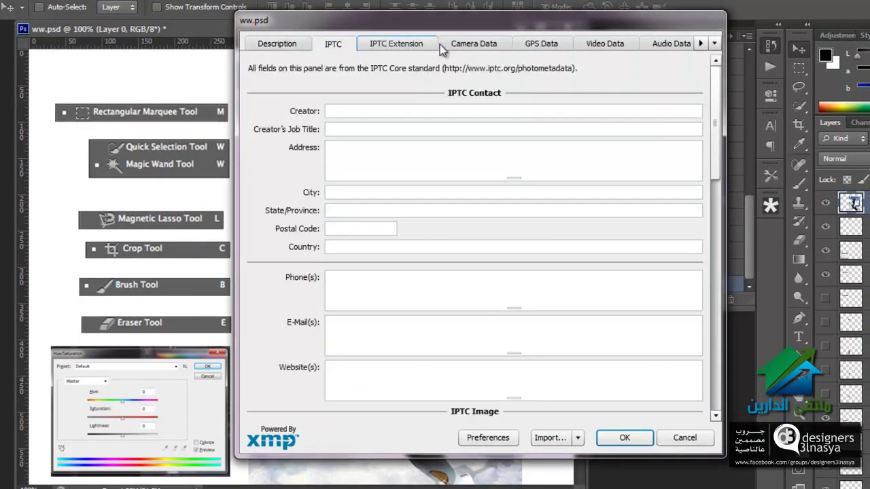
left_click(440, 44)
left_click(503, 45)
left_click(539, 47)
left_click(581, 48)
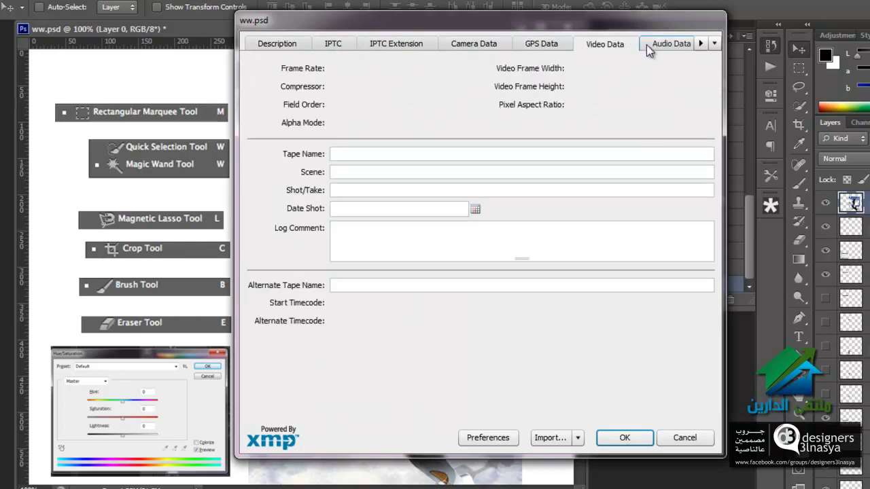
left_click(652, 45)
left_click(701, 43)
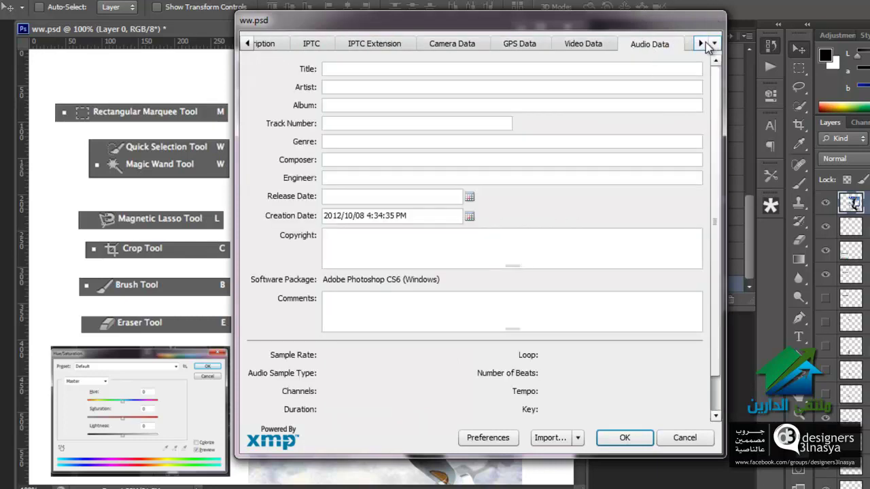
left_click(701, 43)
left_click(660, 43)
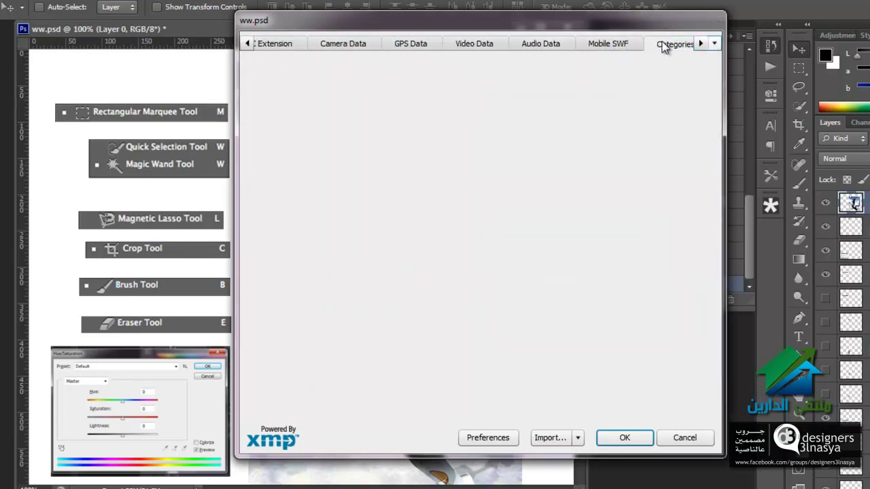
left_click(598, 46)
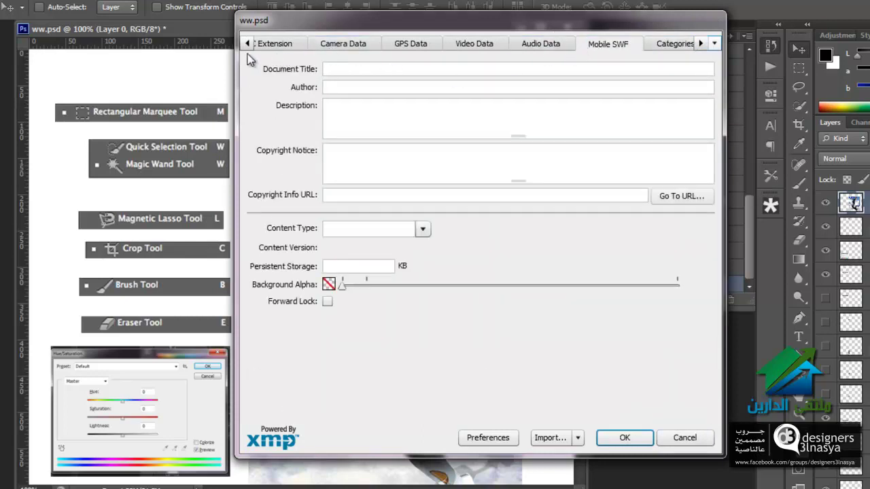
- Try importing and exporting a metadata template, cancelling both
left_click(578, 437)
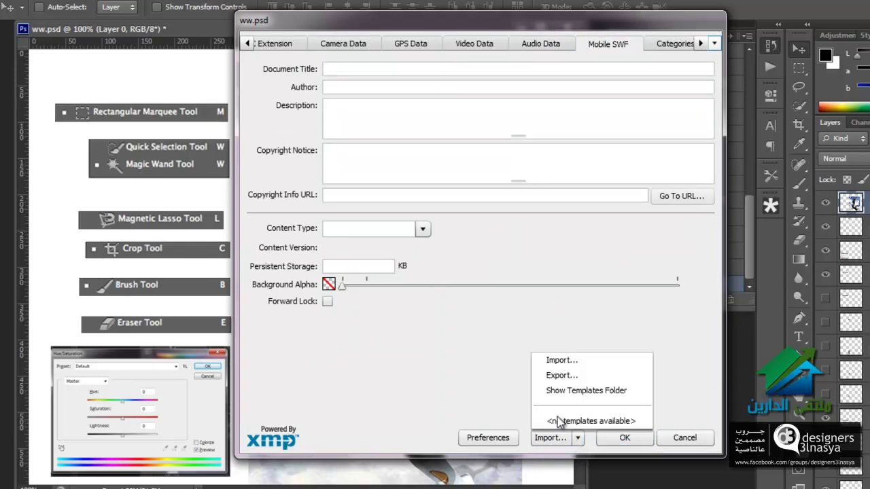
left_click(560, 361)
left_click(570, 288)
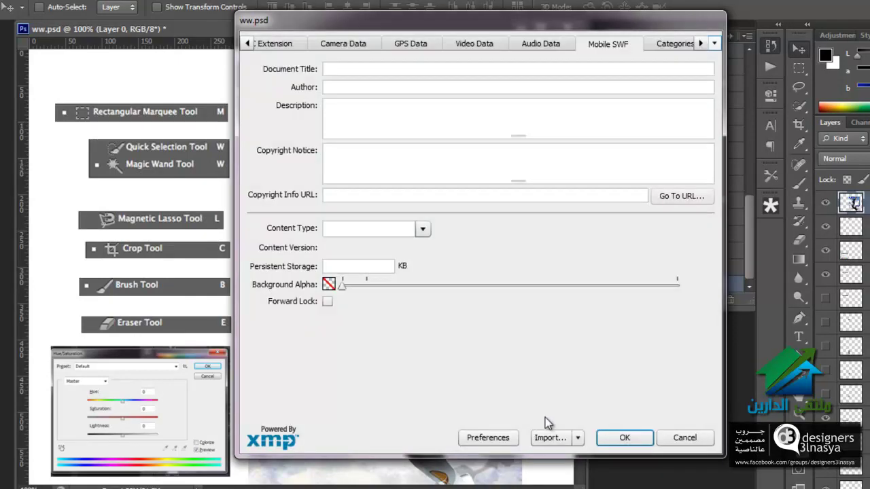
left_click(577, 440)
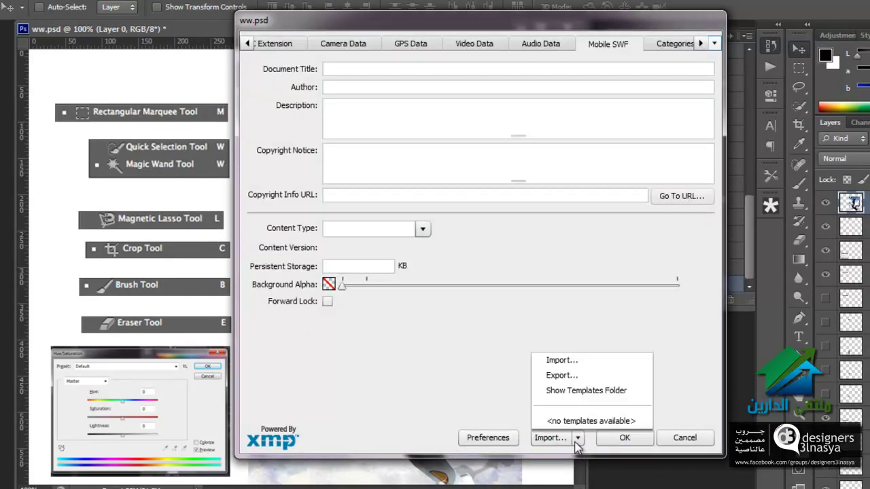
left_click(575, 378)
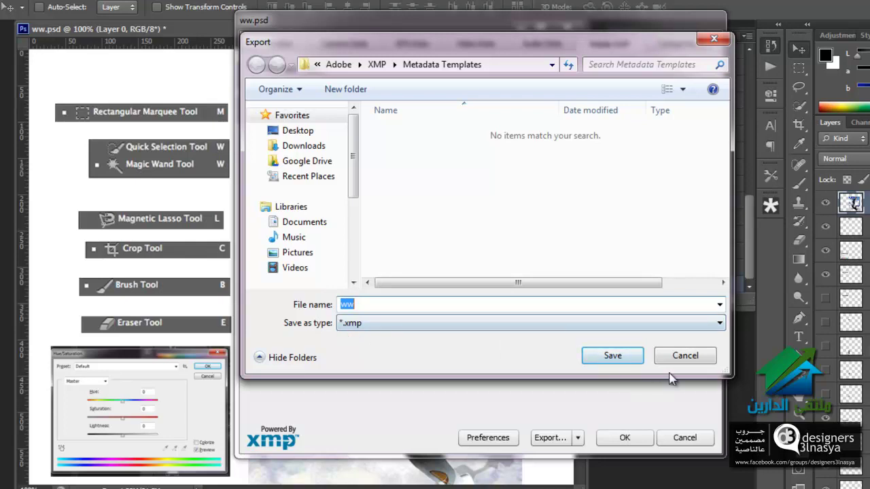
left_click(680, 359)
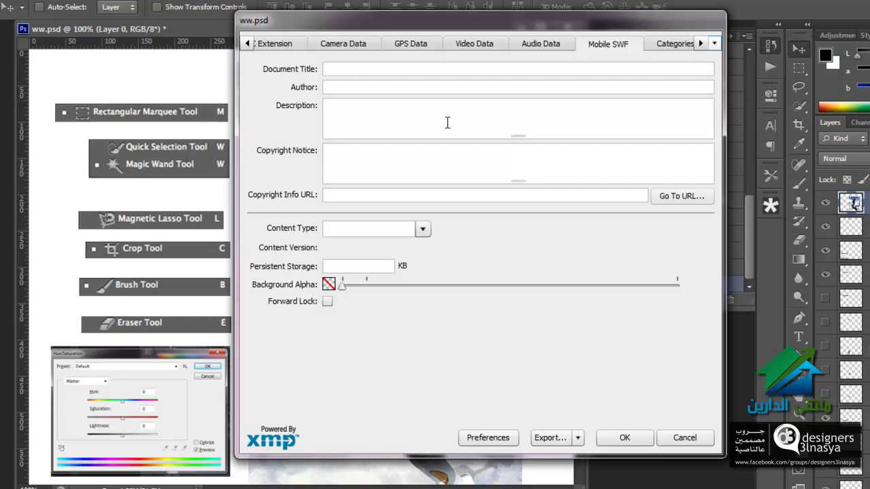
- Check the metadata preferences, then cancel File Info without changes
left_click(486, 439)
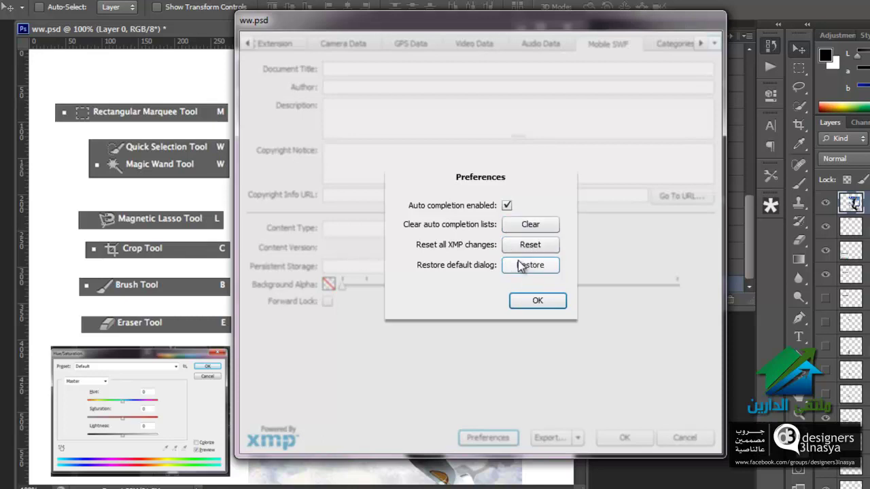
left_click(537, 301)
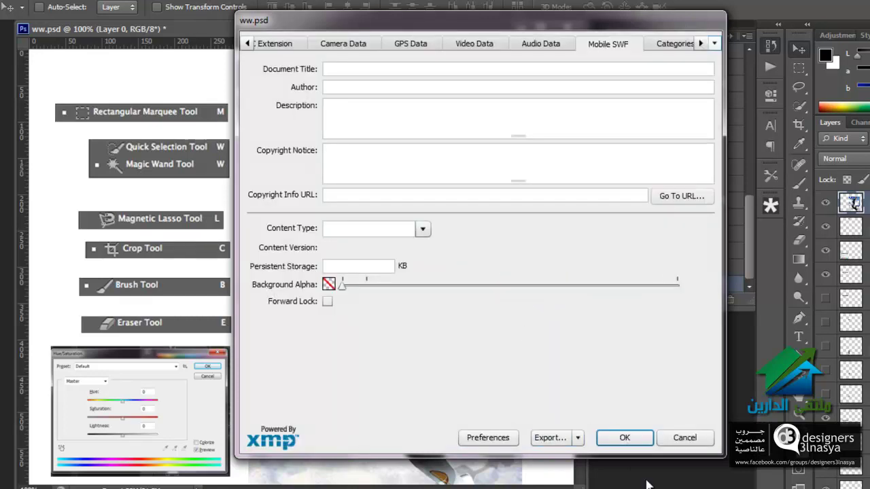
mouse_move(342, 284)
left_mouse_down()
mouse_move(677, 286)
mouse_move(336, 285)
left_mouse_up()
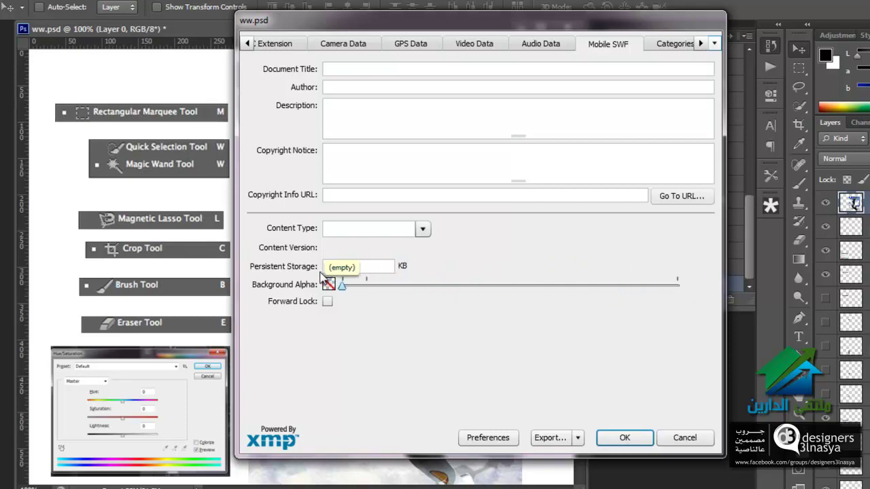
left_click(683, 437)
key("alt+f")
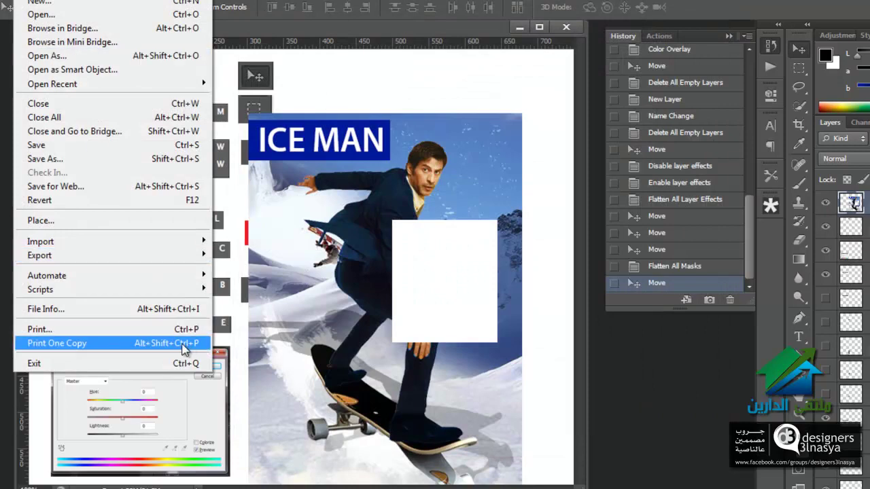
- Open the Print settings and keep P2055dn as the printer
left_click(170, 331)
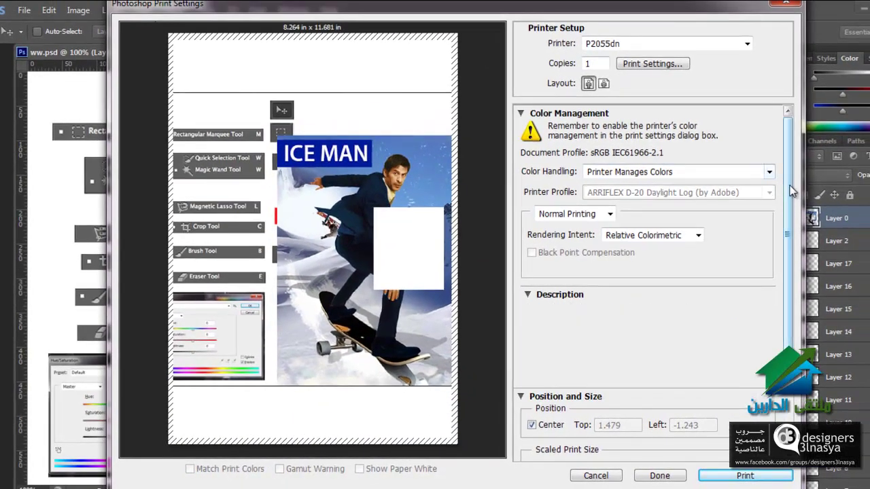
mouse_move(789, 176)
left_mouse_down()
mouse_move(800, 322)
mouse_move(802, 102)
left_mouse_up()
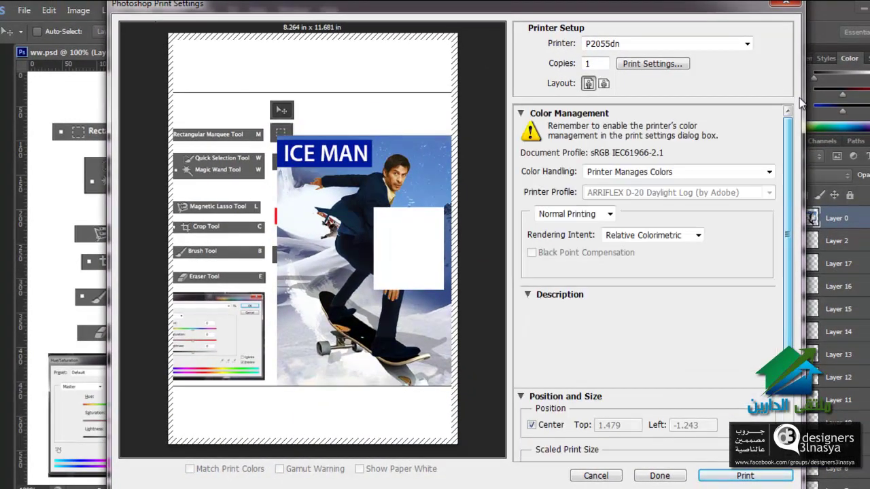
left_click(748, 44)
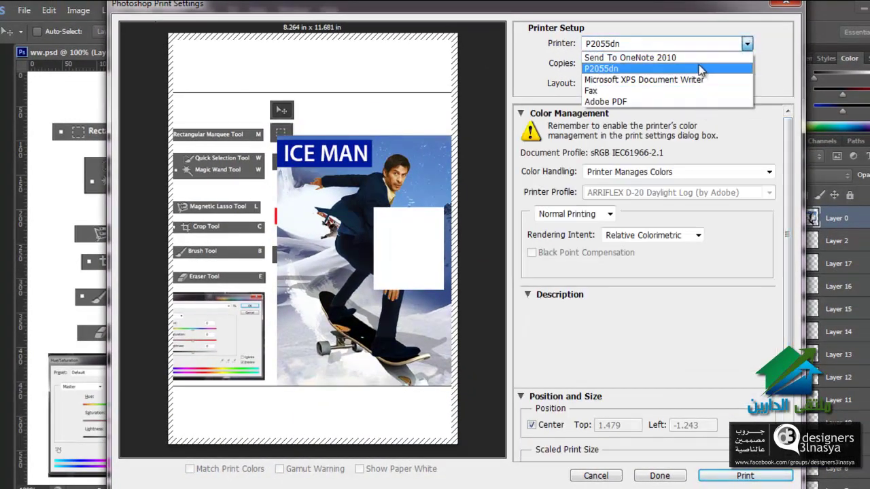
left_click(738, 71)
- Try Scale to Fit Media, return to 100%, then uncenter and move the poster top-left
left_click_drag(789, 183, 788, 297)
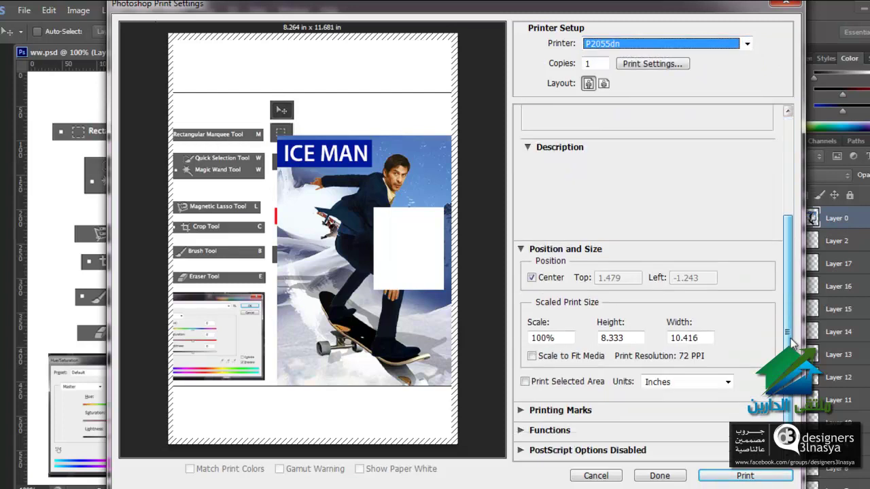
left_click(535, 356)
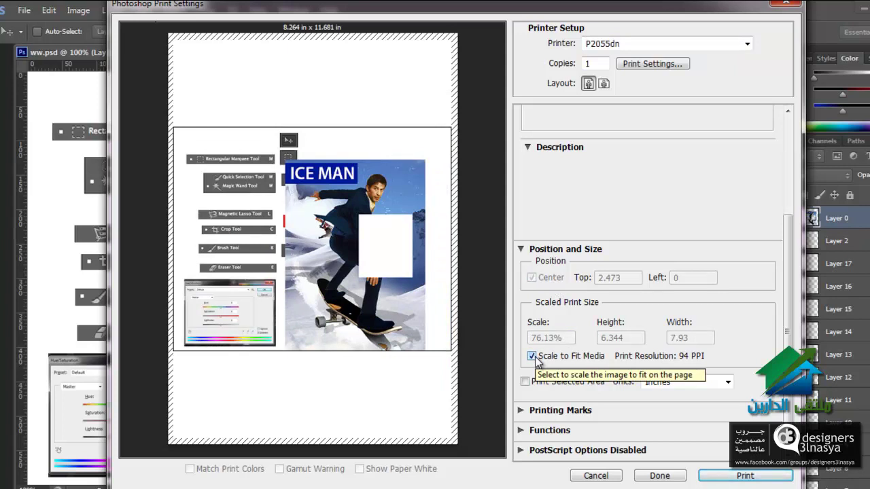
left_click(532, 356)
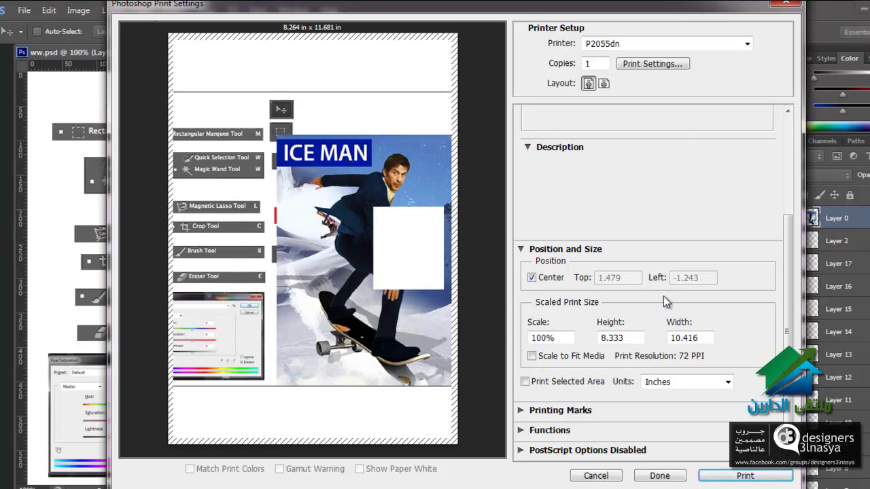
left_click(532, 278)
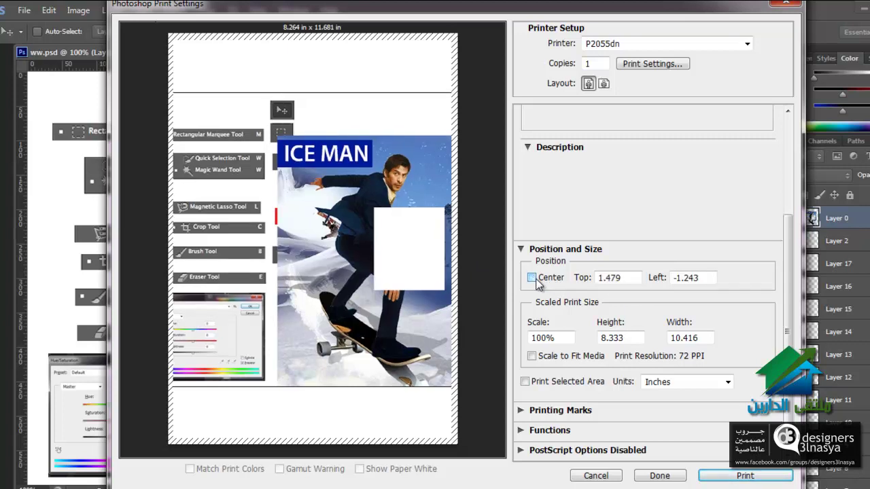
left_click(532, 278)
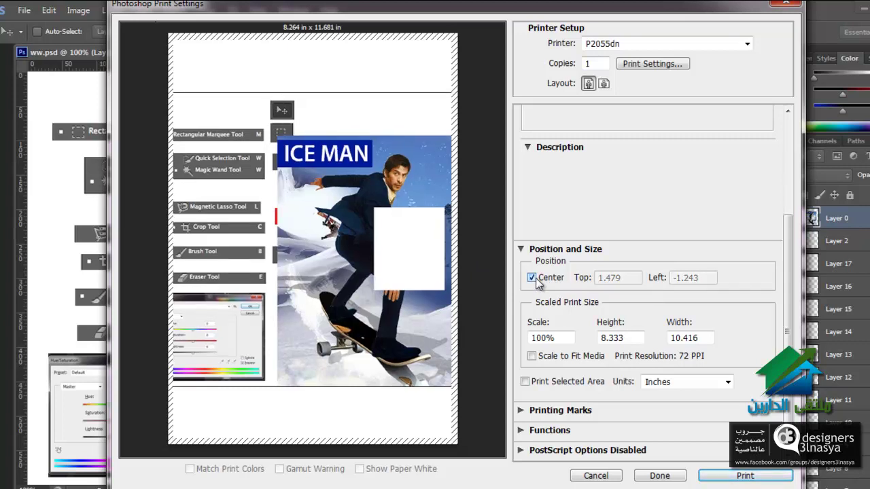
left_click(533, 278)
mouse_move(391, 231)
left_mouse_down()
mouse_move(366, 170)
mouse_move(354, 266)
left_mouse_up()
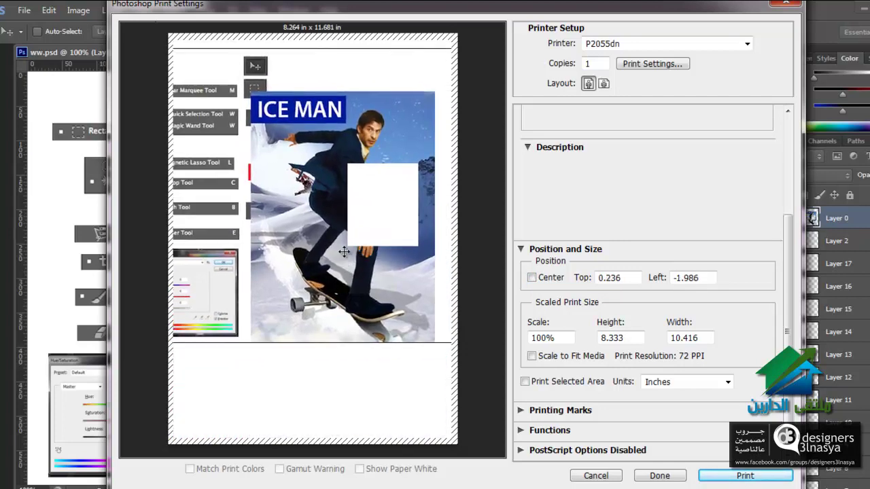
mouse_move(354, 267)
left_mouse_down()
mouse_move(308, 248)
mouse_move(310, 255)
left_mouse_up()
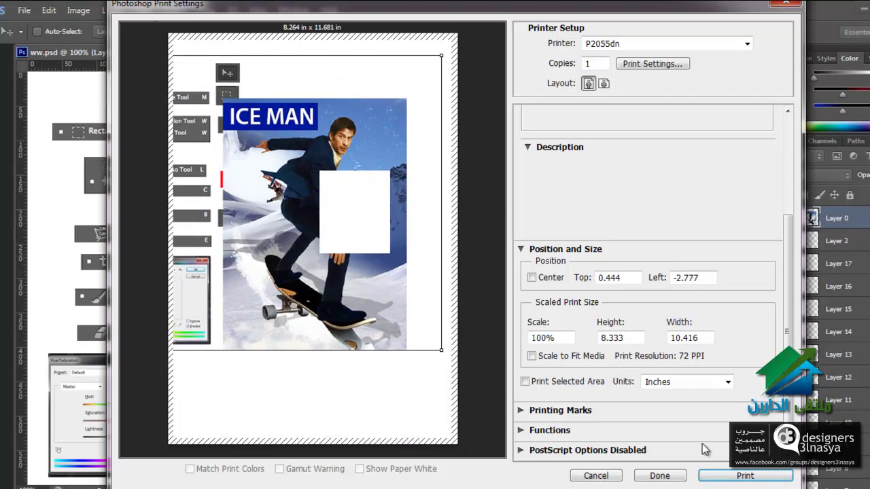
- Expand Printing Marks and edit the printed page description
left_click(516, 411)
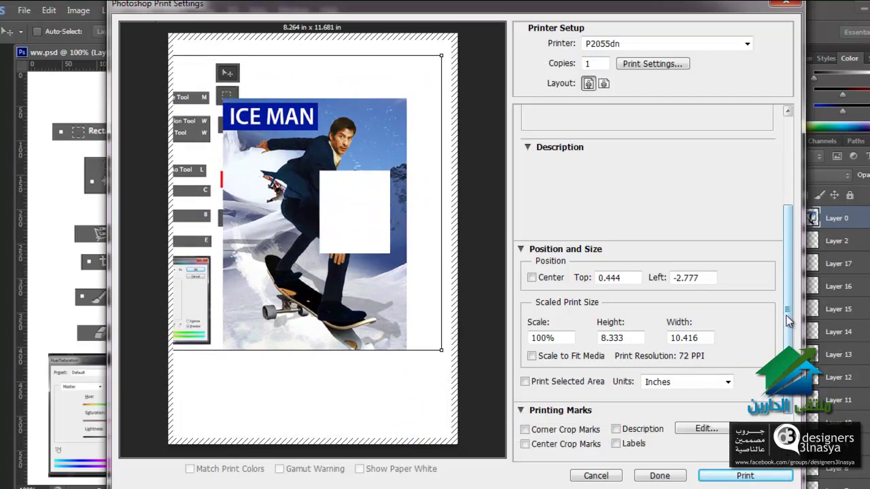
left_click_drag(788, 320, 799, 412)
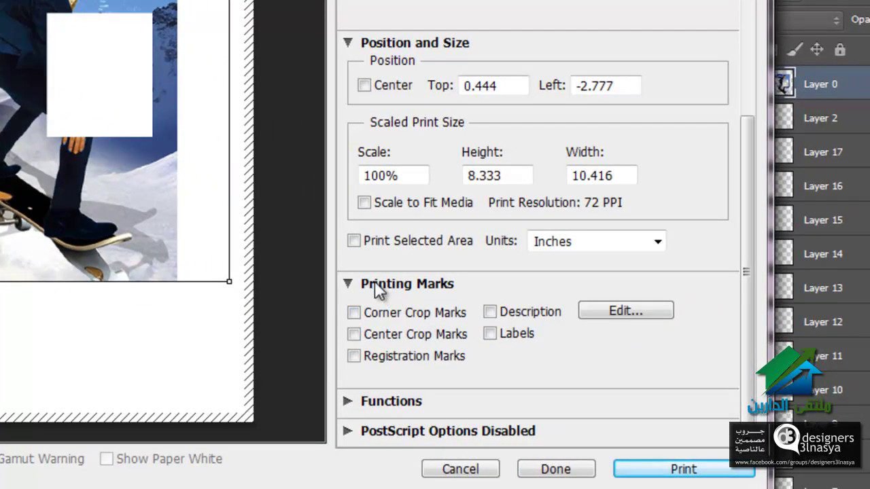
left_click(632, 310)
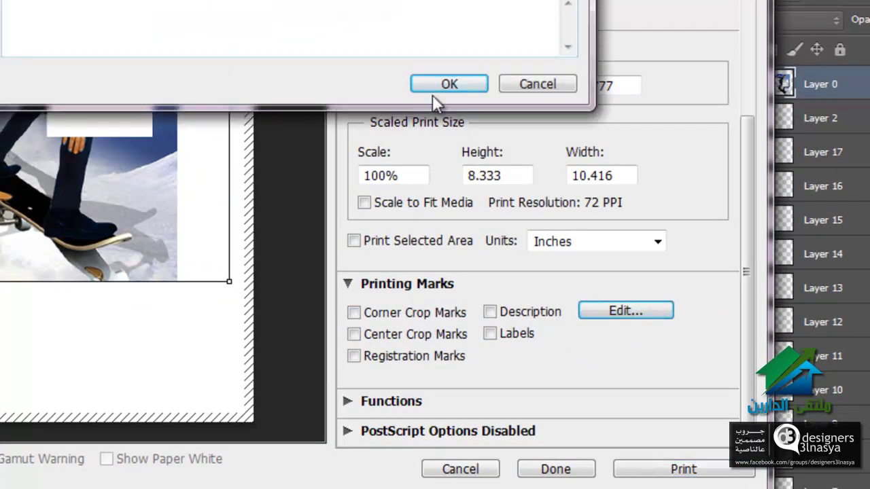
left_click(507, 88)
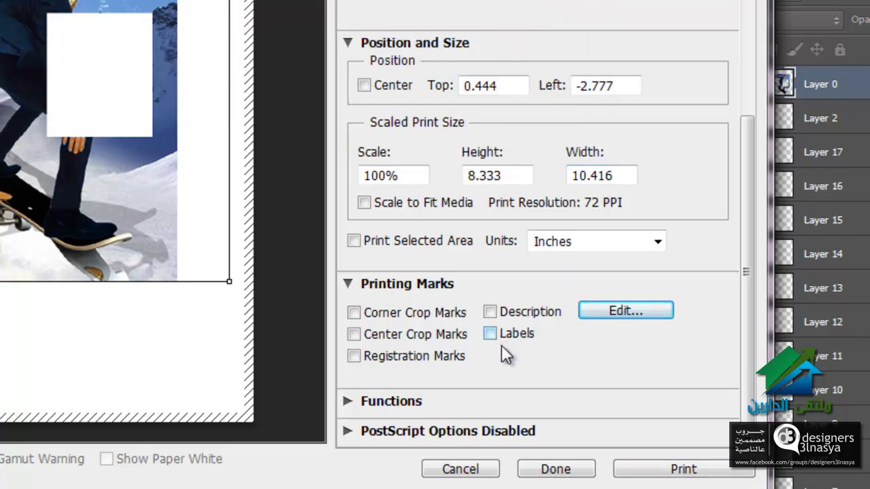
- Set a 0.1 millimetre print border under Functions, then recheck it and cancel
left_click(349, 401)
scroll(420, 284, "down", 2)
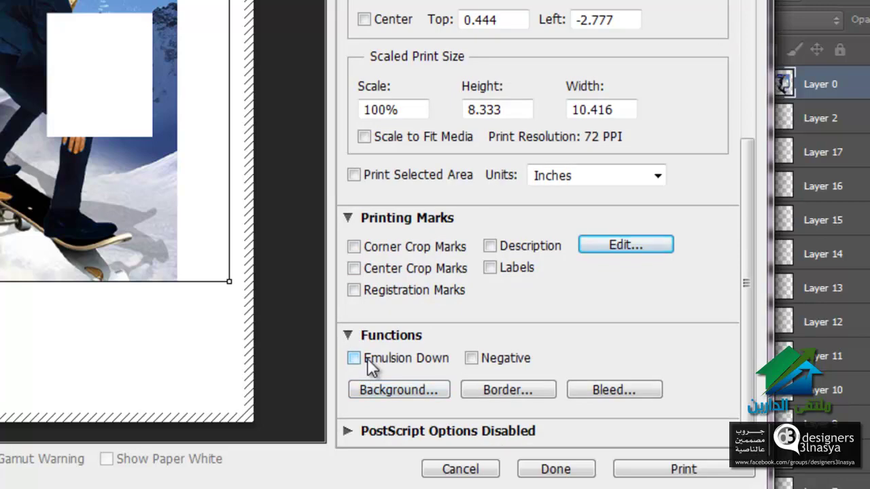
left_click(498, 386)
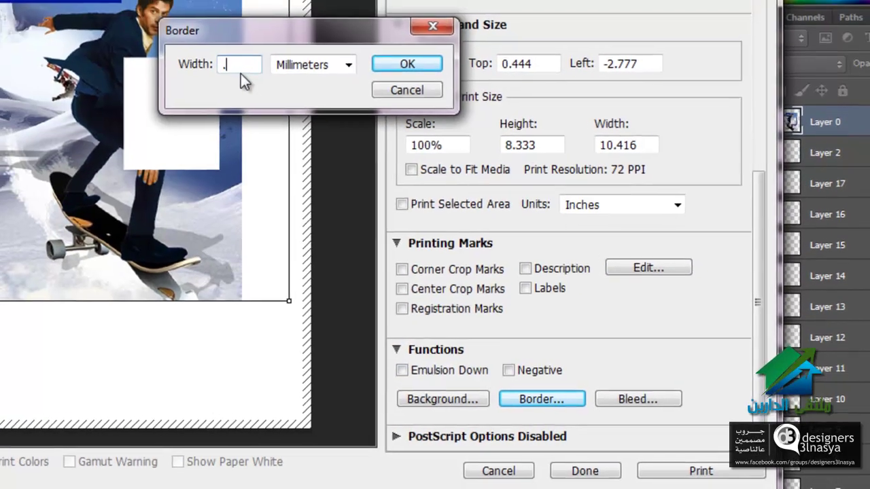
type("1")
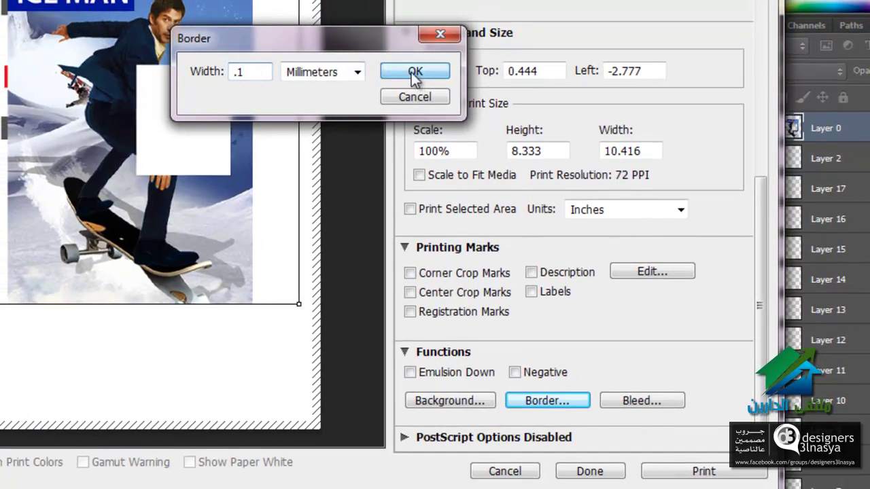
left_click(414, 72)
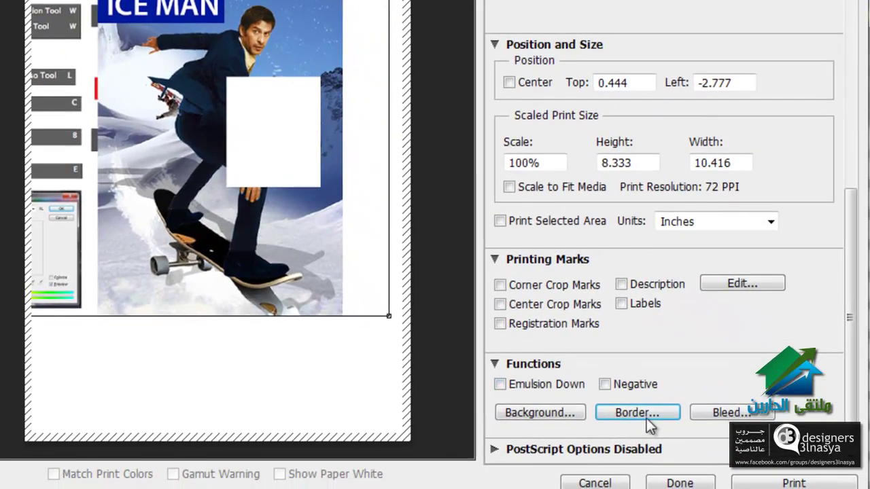
left_click(651, 413)
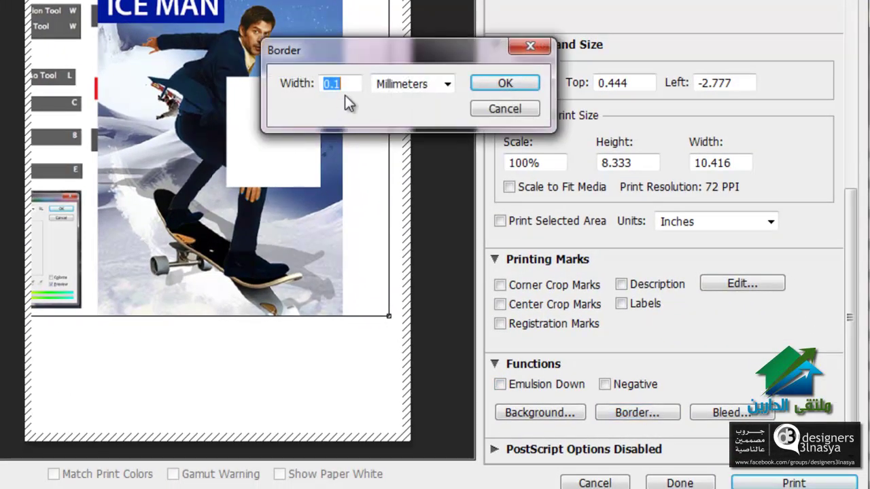
left_click(505, 109)
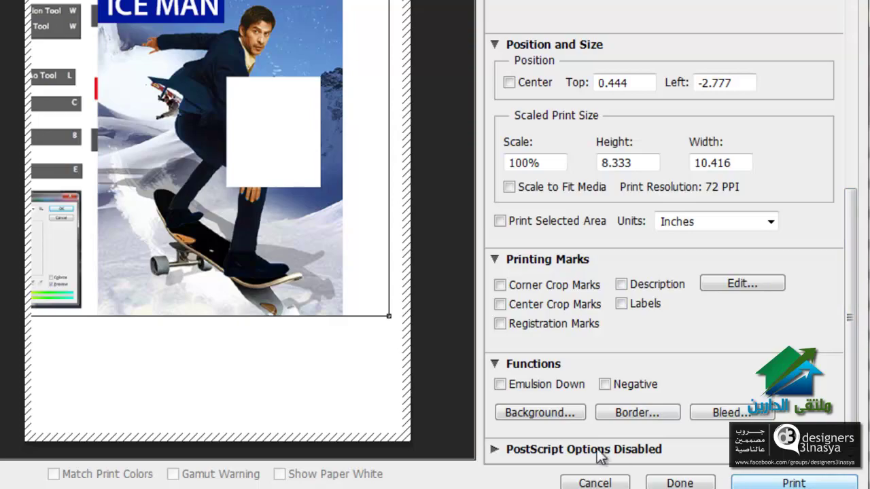
- Close the Print dialog and print one copy of ww.psd, proceeding past the clipping warning
left_click(590, 482)
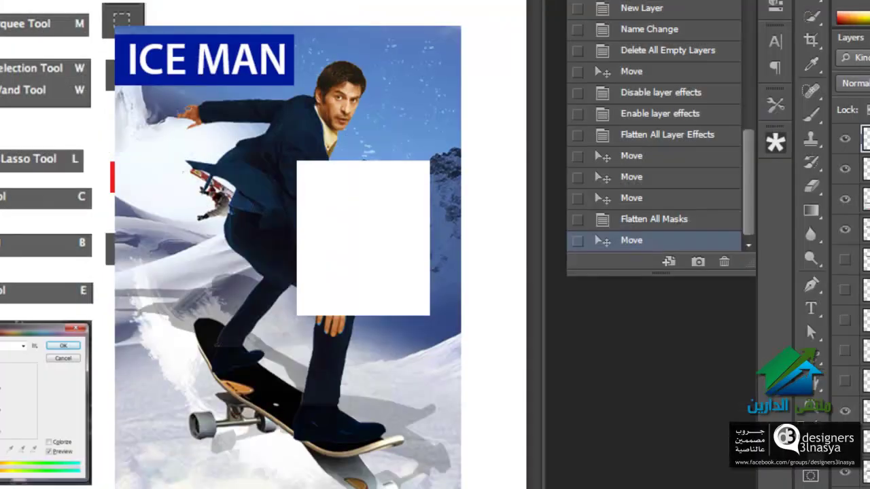
key("alt+f")
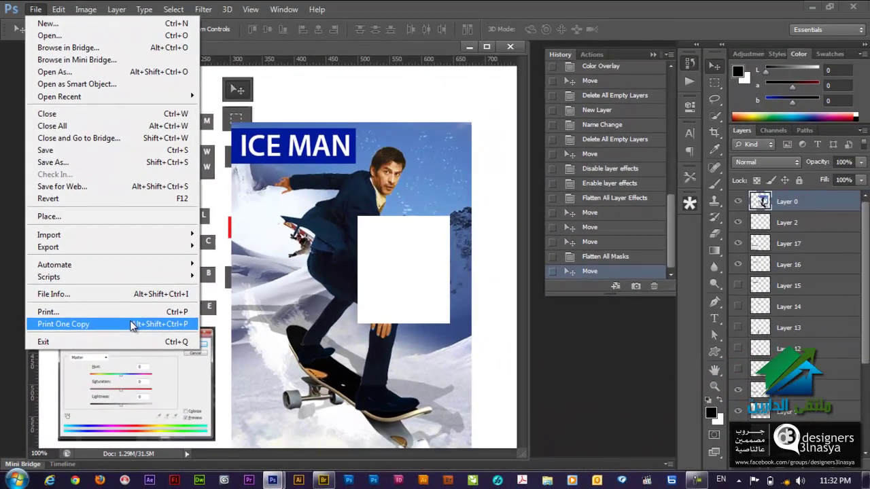
left_click(166, 265)
left_click(391, 192)
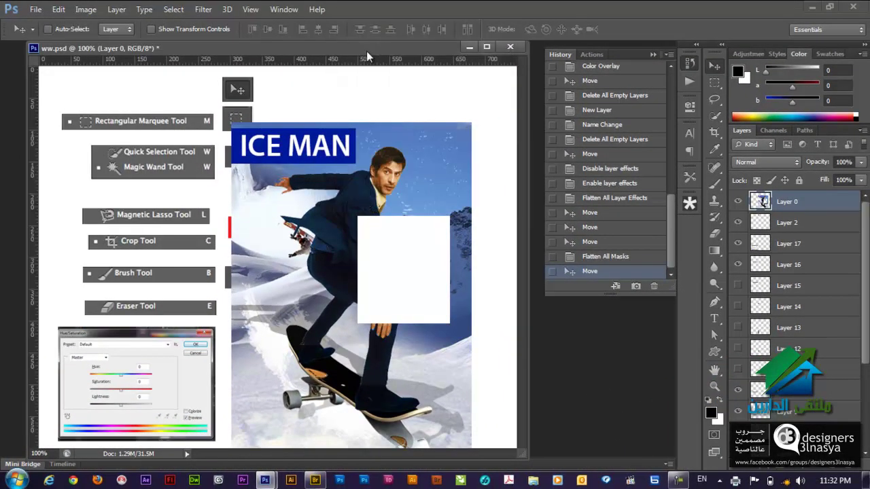
- Cancel the ww.psd job in the P2055dn printer queue and return to the Photoshop document
double_click(735, 481)
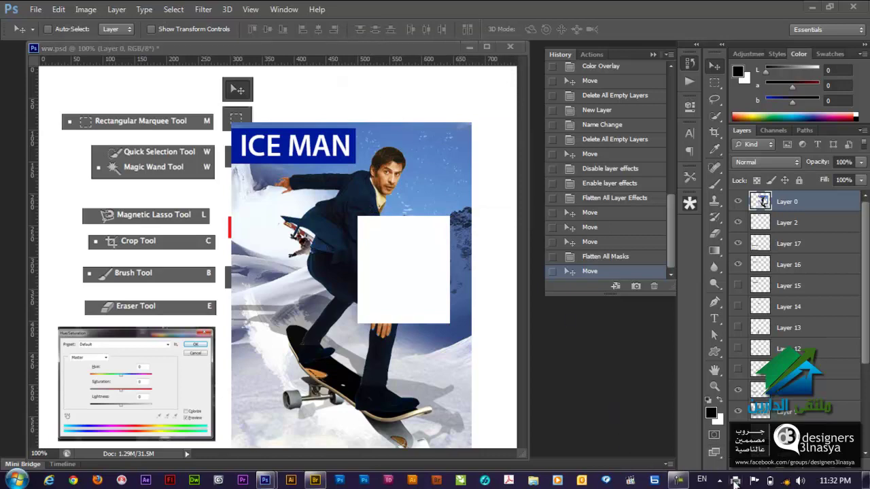
left_click(313, 95)
right_click(314, 96)
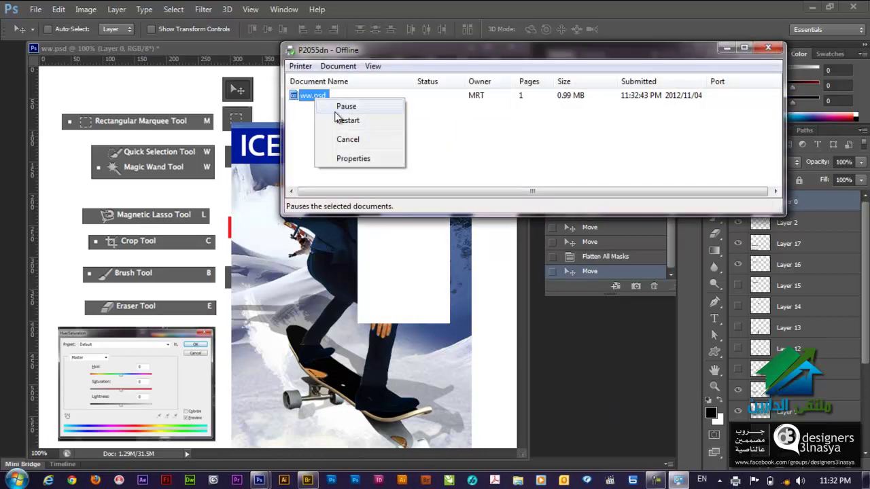
left_click(349, 138)
left_click(466, 249)
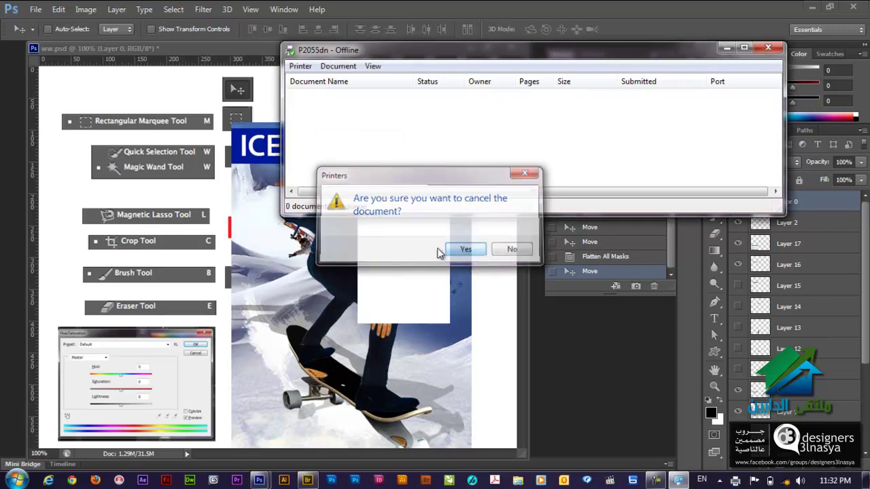
left_click(178, 162)
left_click(35, 8)
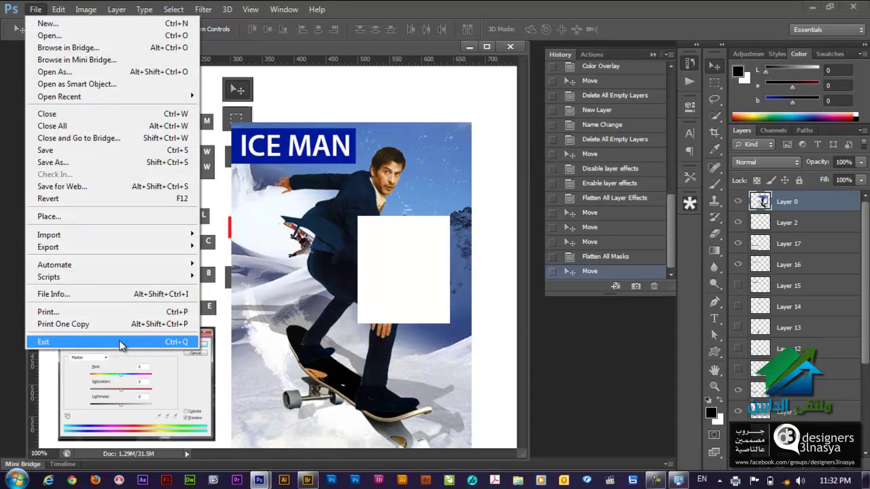
- Try quitting Photoshop, then cancel the save prompt to keep ww.psd open
left_click(367, 226)
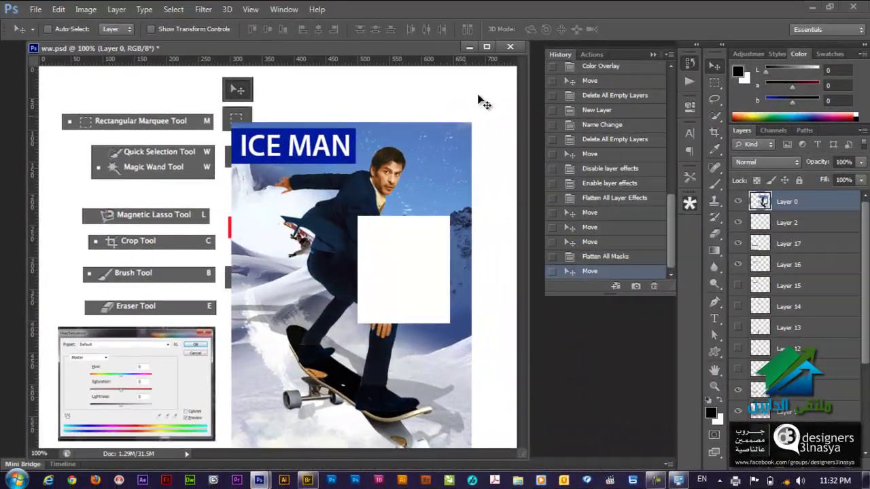
left_click(510, 47)
left_click(488, 193)
- Undo the last Move, then Step Backward and Step Forward one history state
left_click(56, 9)
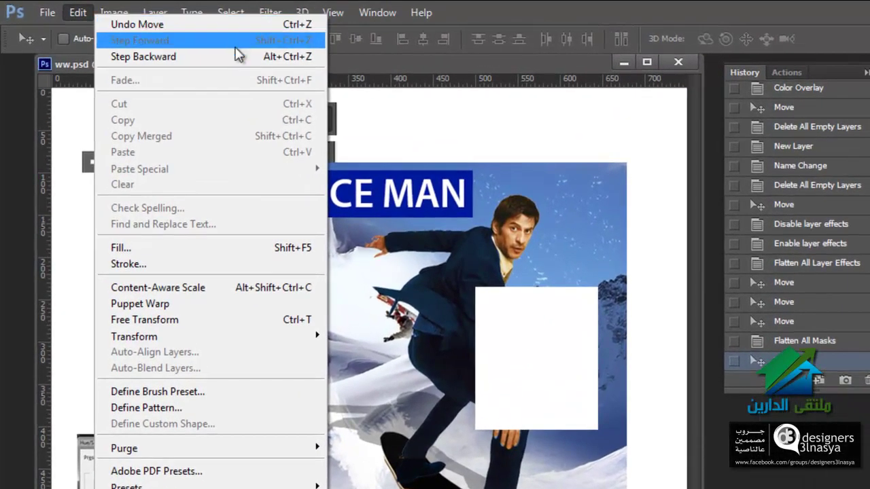
left_click(226, 25)
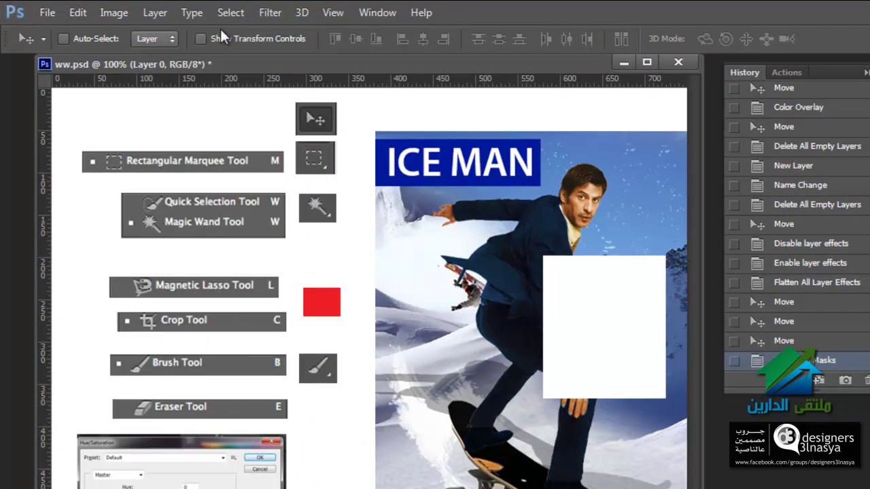
left_click(80, 14)
left_click(115, 57)
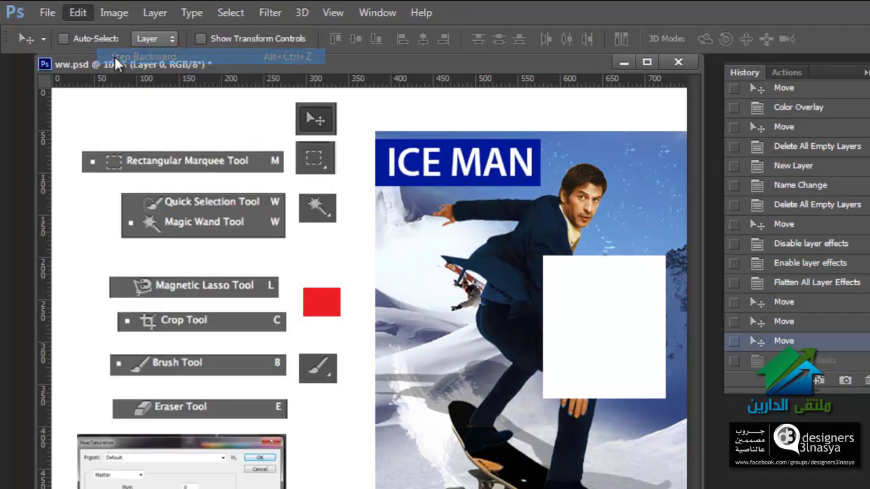
left_click(77, 12)
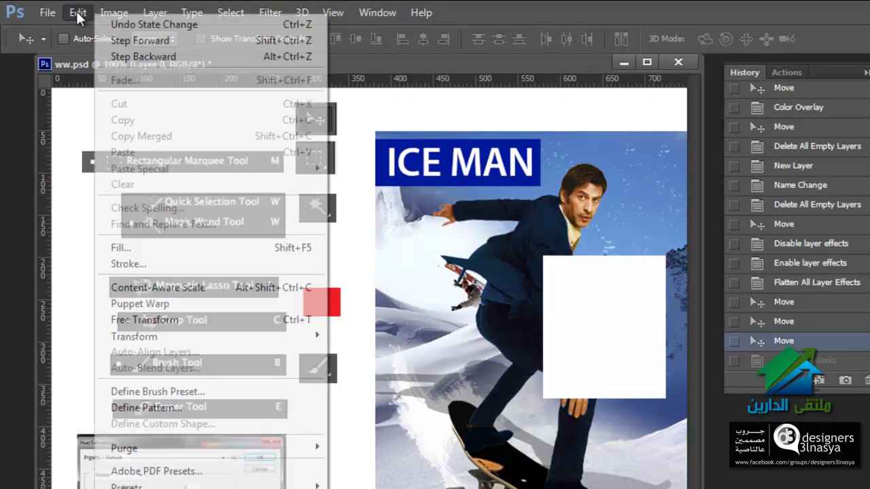
left_click(135, 42)
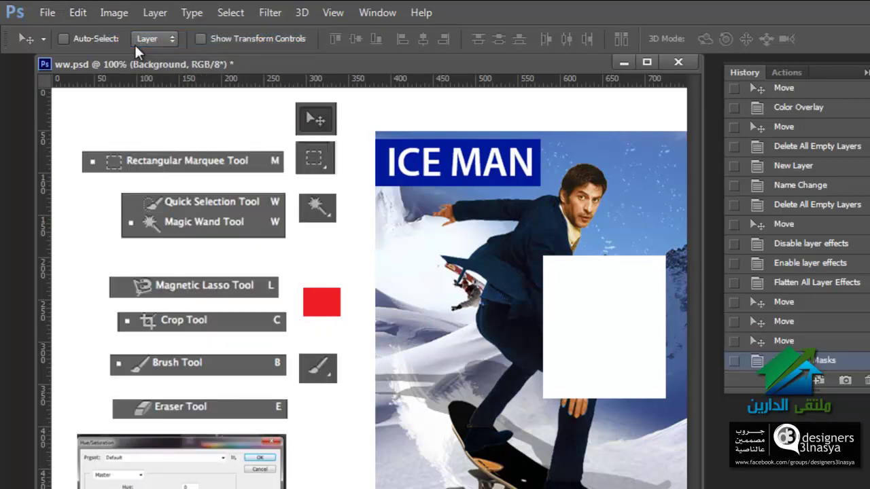
- Browse the Fade and Paste Special commands in the Edit menu without running them
left_click(79, 13)
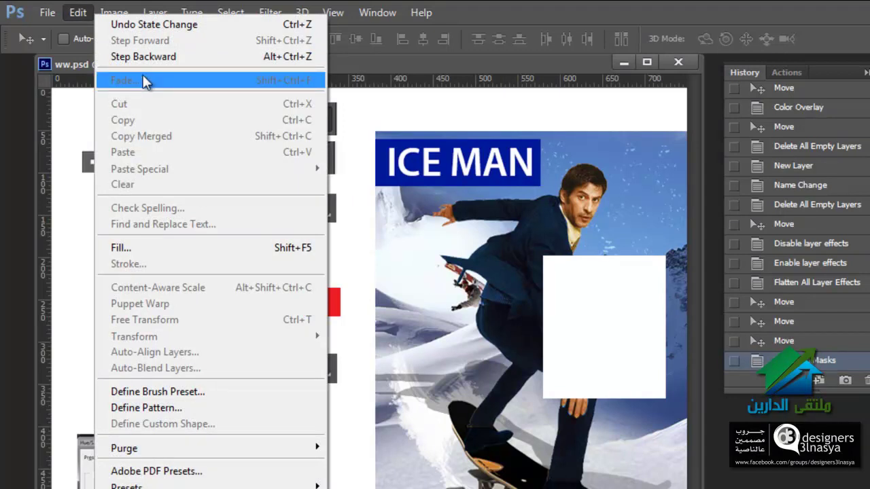
left_click(442, 250)
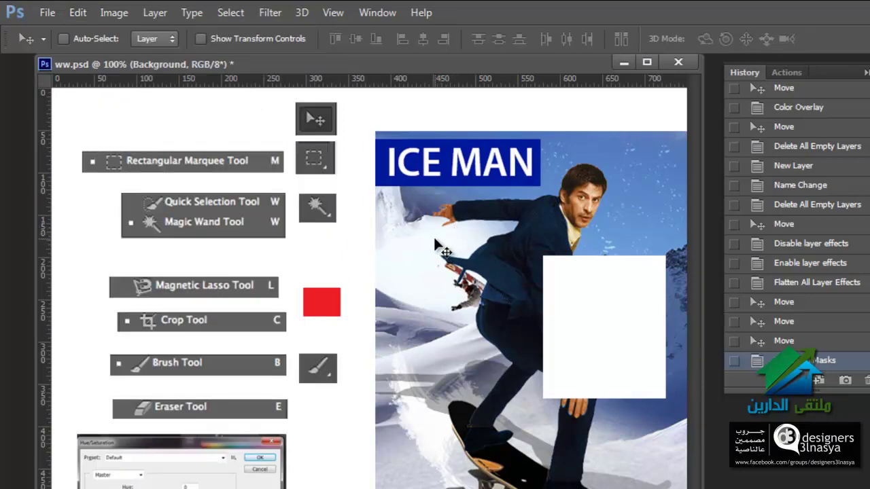
left_click(76, 11)
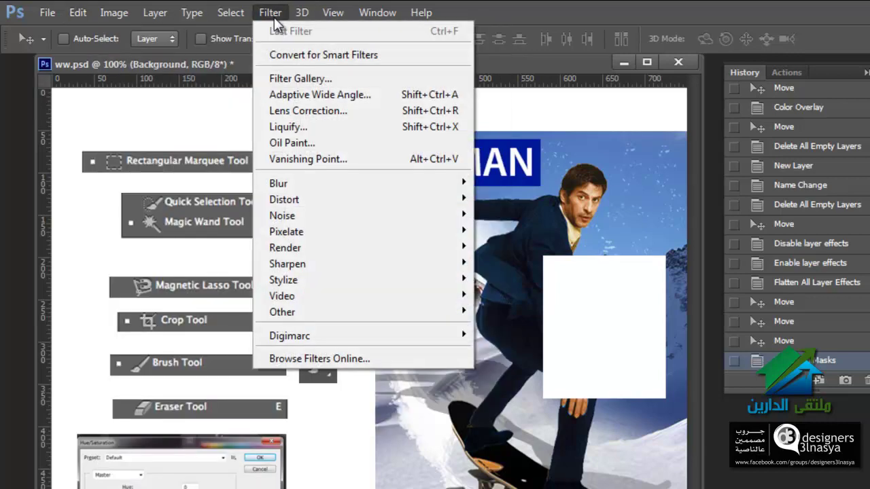
left_click(271, 14)
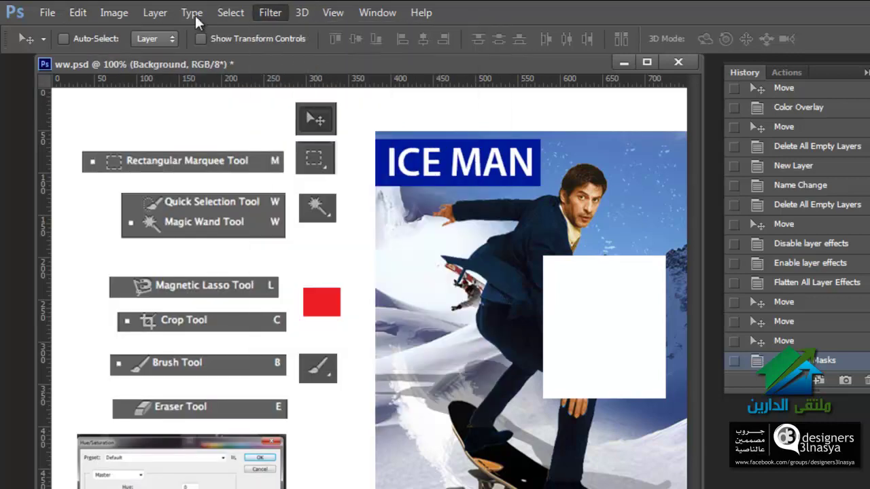
left_click(113, 12)
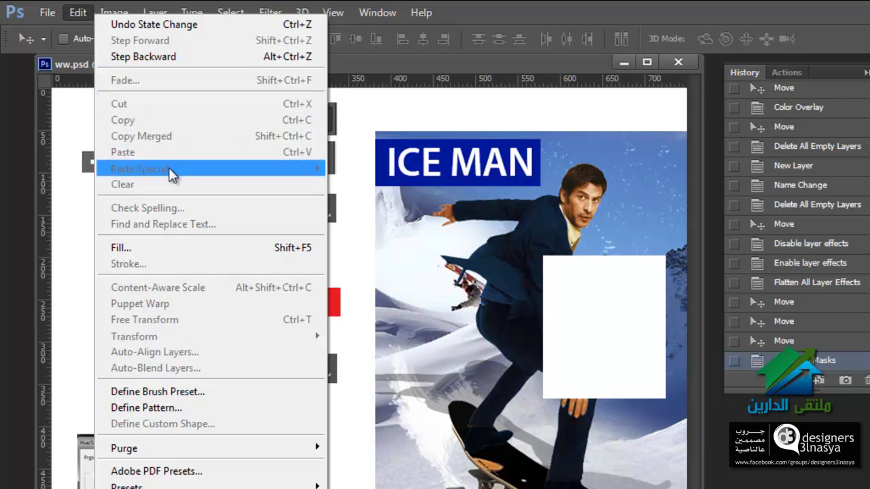
left_click(474, 223)
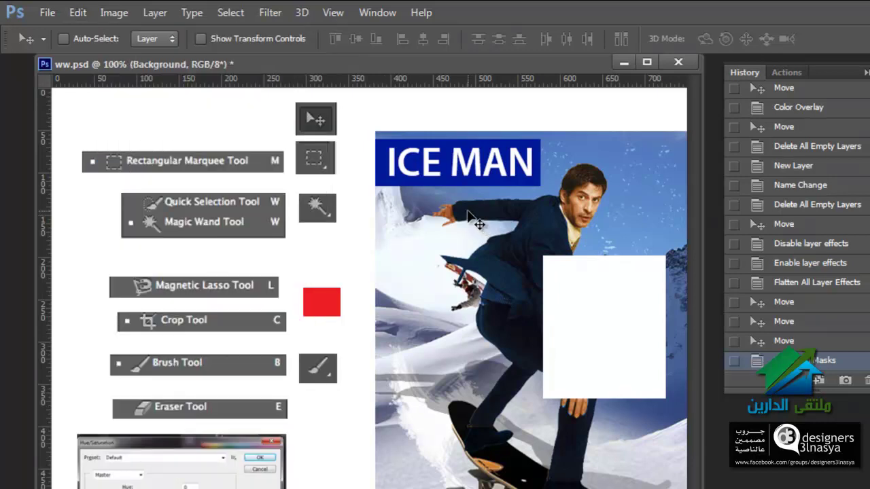
- Marquee-select a tall area over the skier on Layer 0, cut it, then undo the cut
key("m")
mouse_move(408, 201)
left_mouse_down()
mouse_move(530, 373)
mouse_move(522, 435)
left_mouse_up()
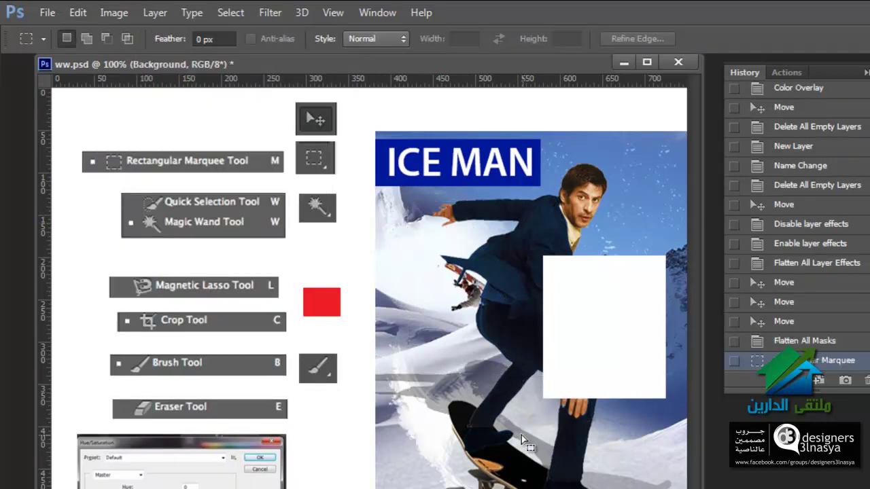
right_click(475, 307, "ctrl")
left_click(493, 312)
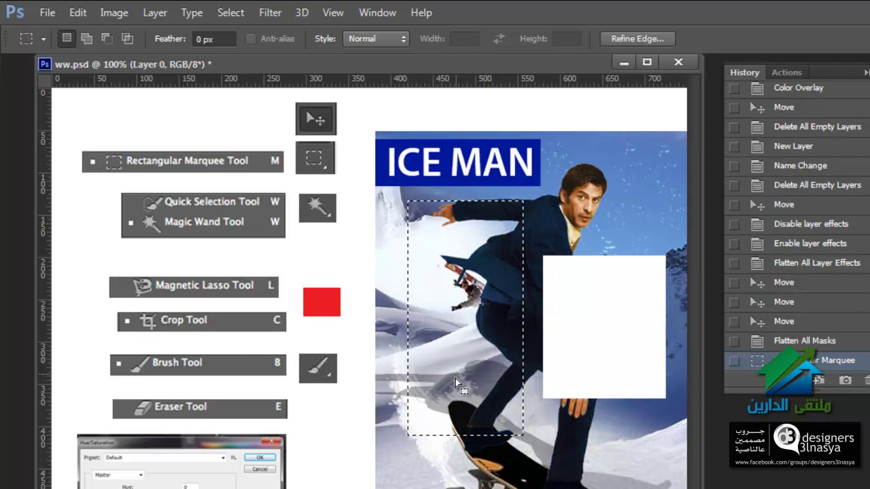
left_click(77, 13)
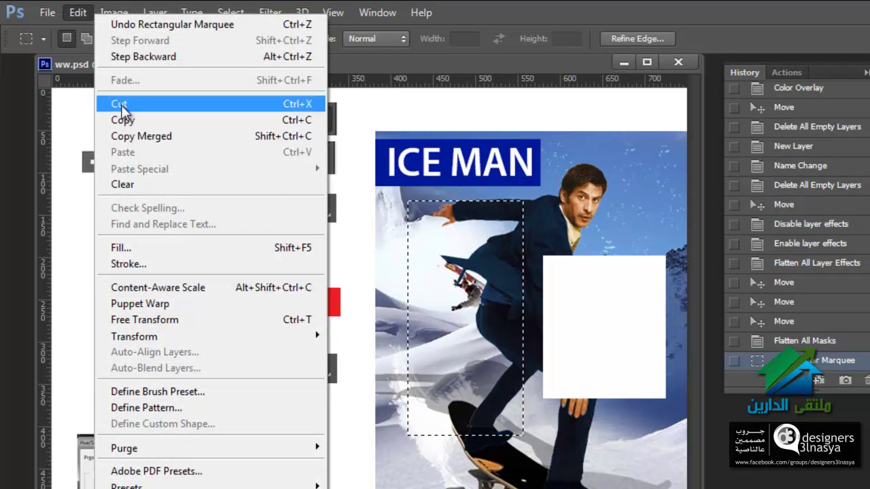
left_click(121, 104)
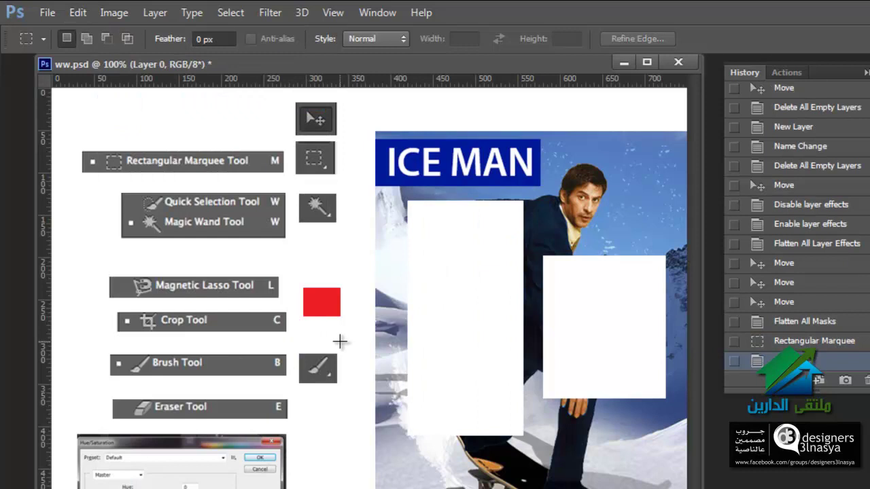
key("ctrl+z")
key("ctrl+z")
key("ctrl+z")
- Point out the Copy command, then paste the clipboard contents into the poster
left_click(78, 12)
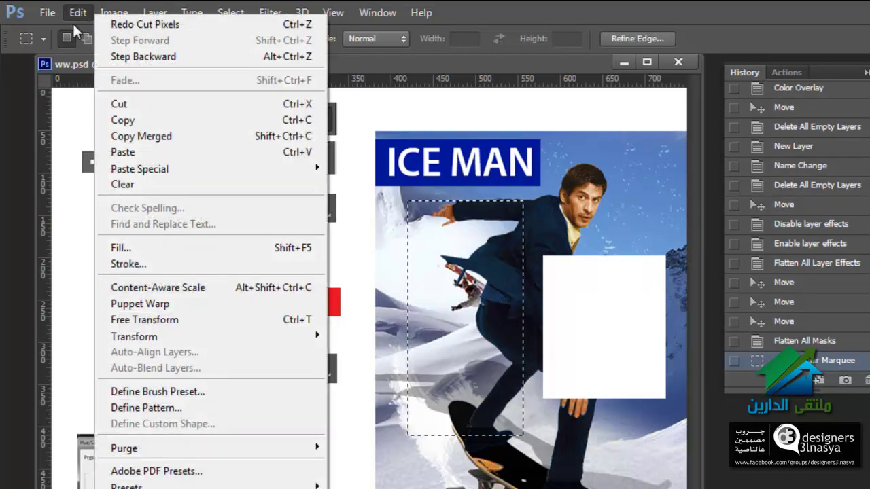
left_click(132, 120)
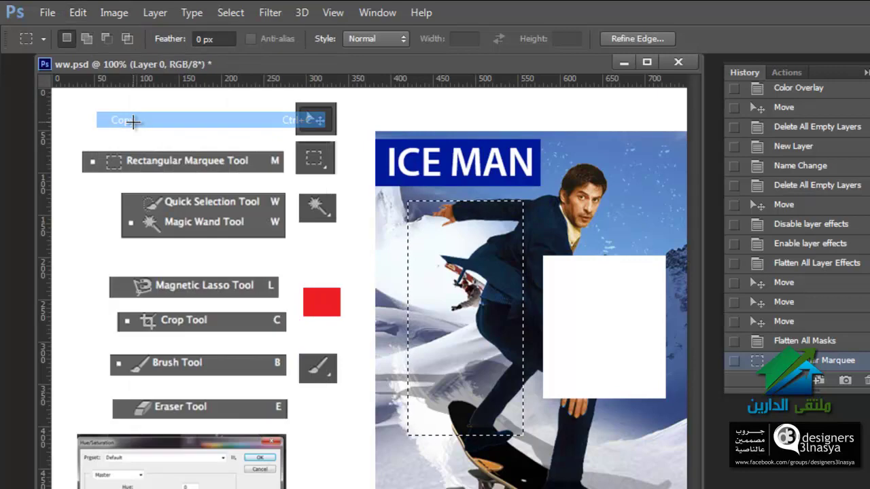
left_click(71, 12)
mouse_move(139, 168)
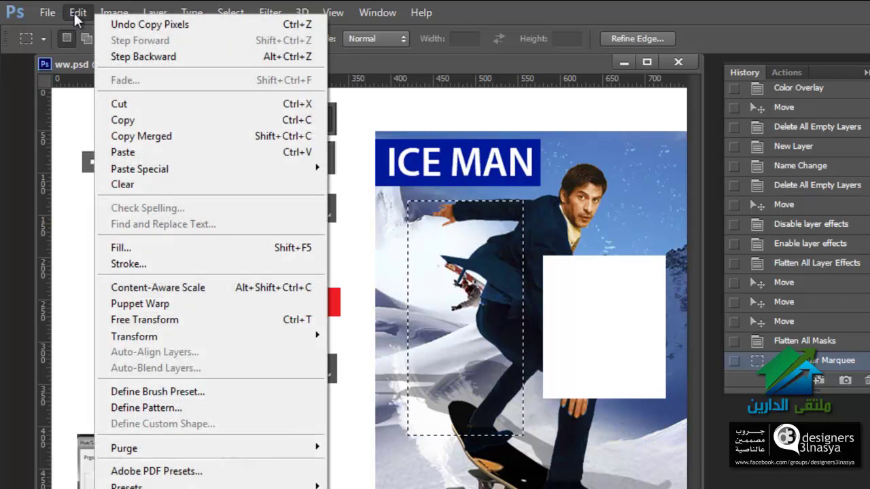
left_click(205, 152)
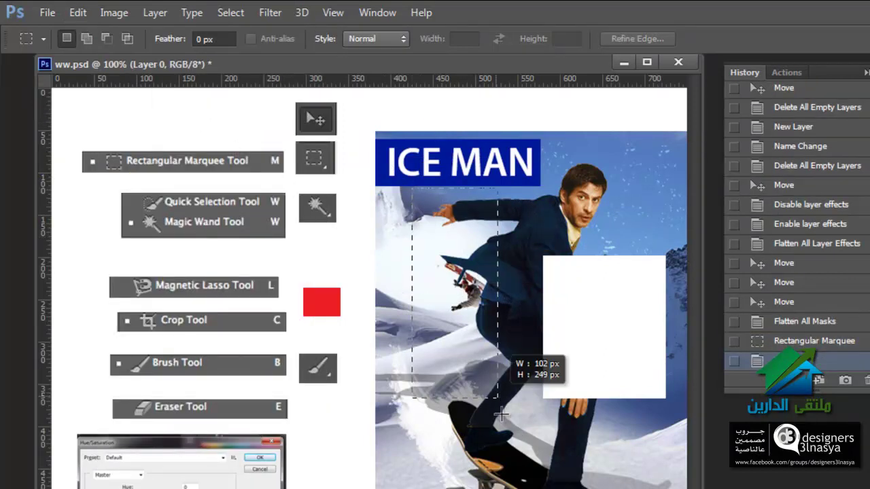
- Select the poster's left area, Copy Merged from all visible layers, and deselect
left_click_drag(413, 189, 507, 433)
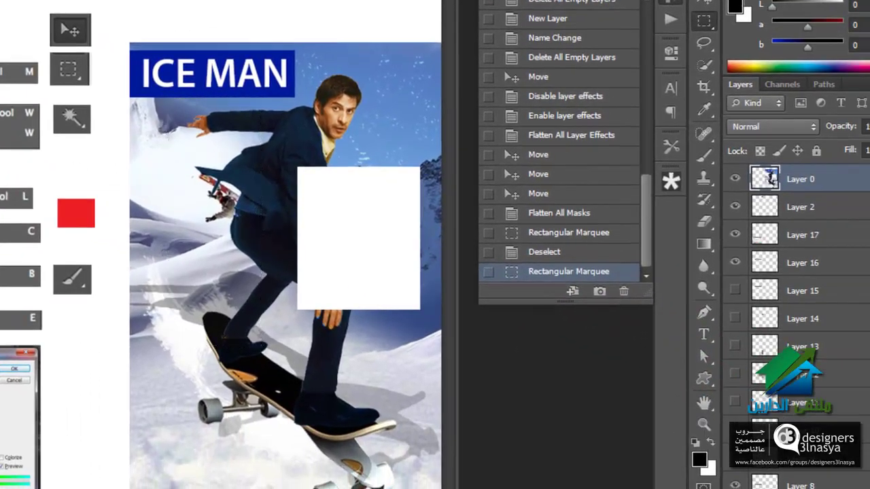
left_click_drag(163, 114, 448, 435)
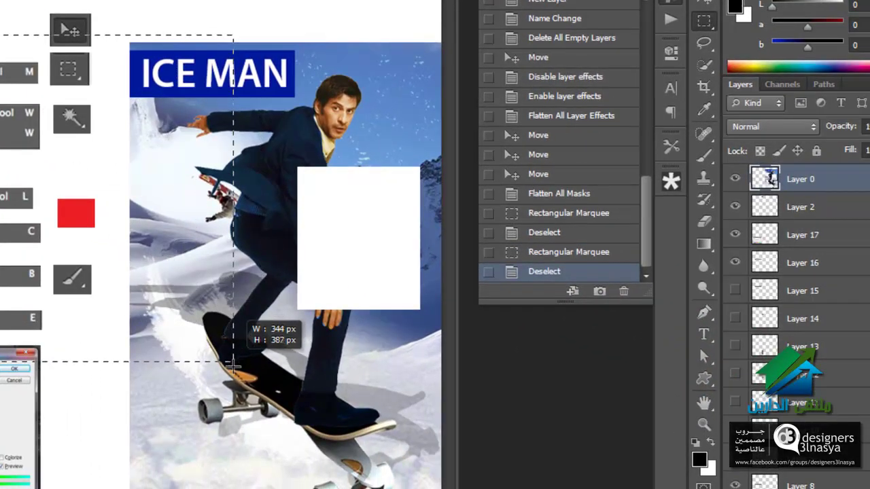
left_click_drag(228, 354, 234, 360)
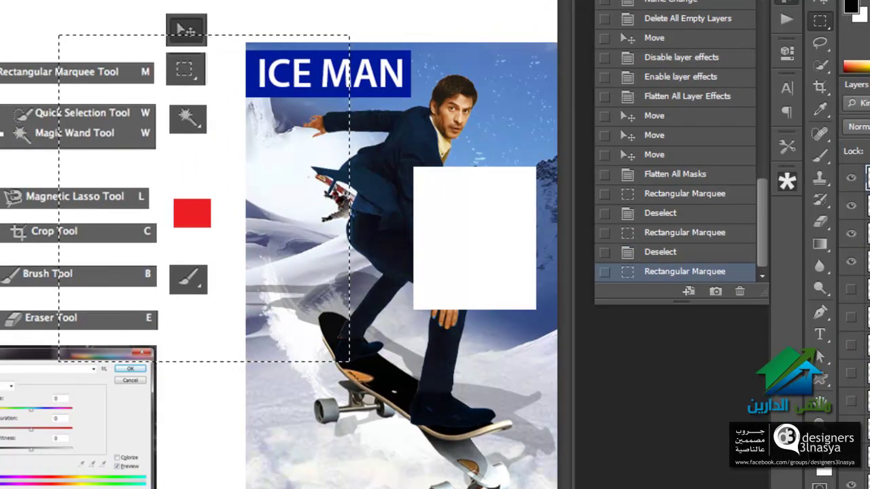
left_click(27, 0)
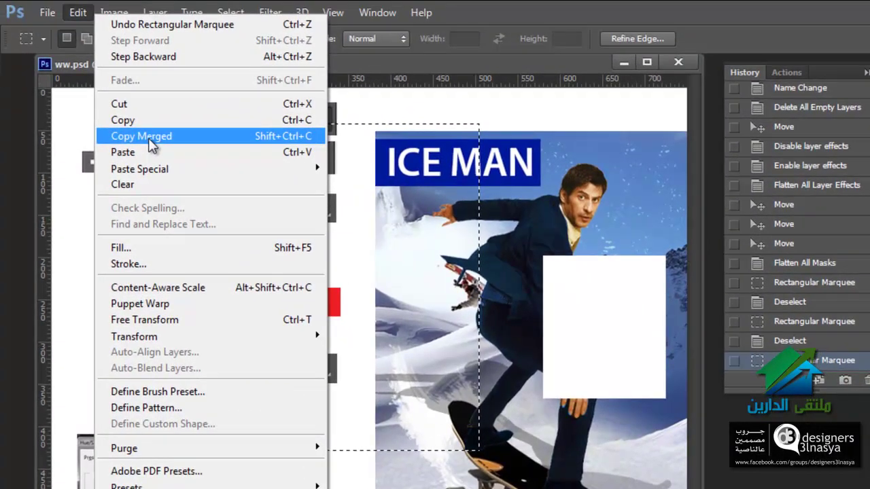
left_click(60, 79)
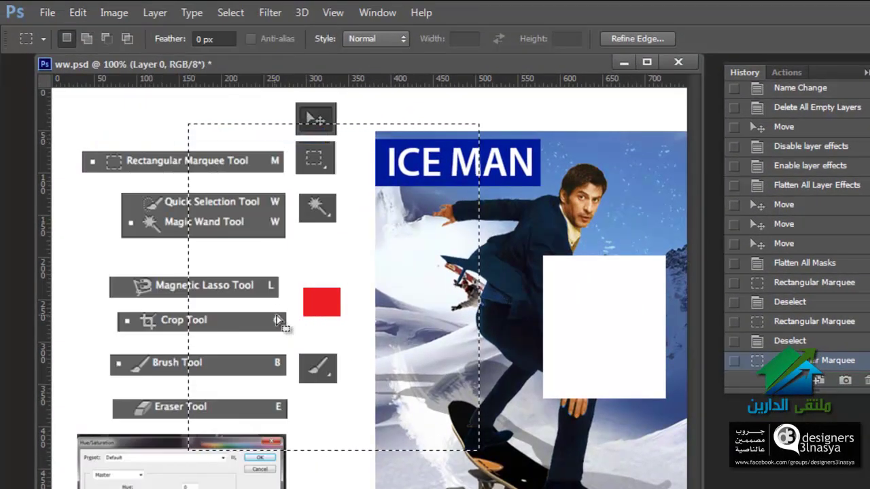
key("ctrl+d")
- Paste the merged copy as a new layer and reposition it over the canvas
key("v")
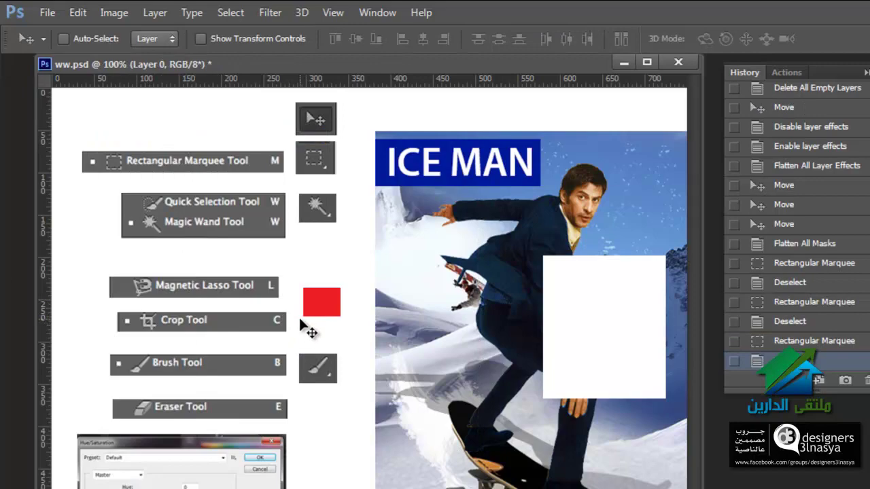
key("ctrl+v")
mouse_move(342, 301)
left_mouse_down()
mouse_move(382, 294)
mouse_move(370, 265)
left_mouse_up()
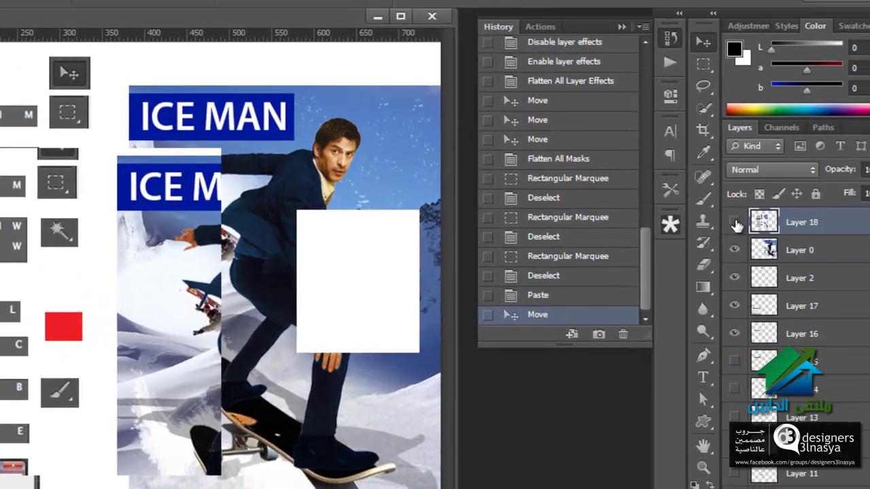
left_click(694, 215)
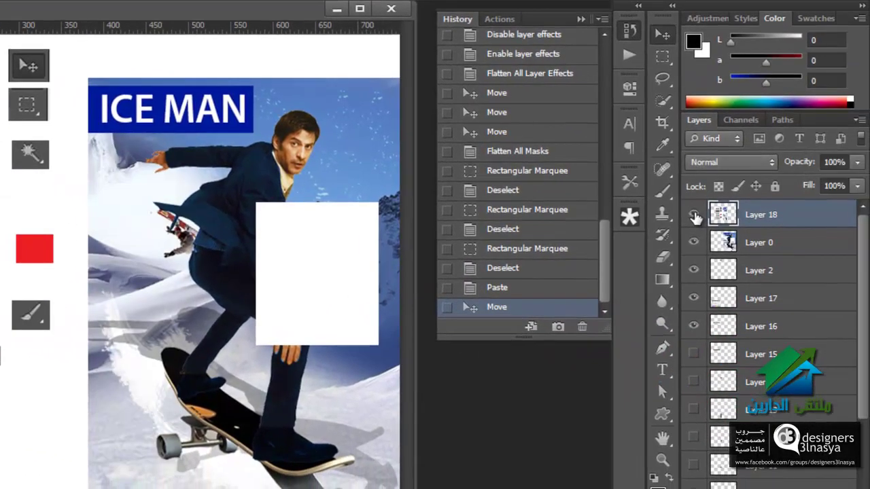
left_click(737, 201)
mouse_move(325, 258)
left_mouse_down()
mouse_move(325, 367)
mouse_move(327, 307)
mouse_move(307, 235)
left_mouse_up()
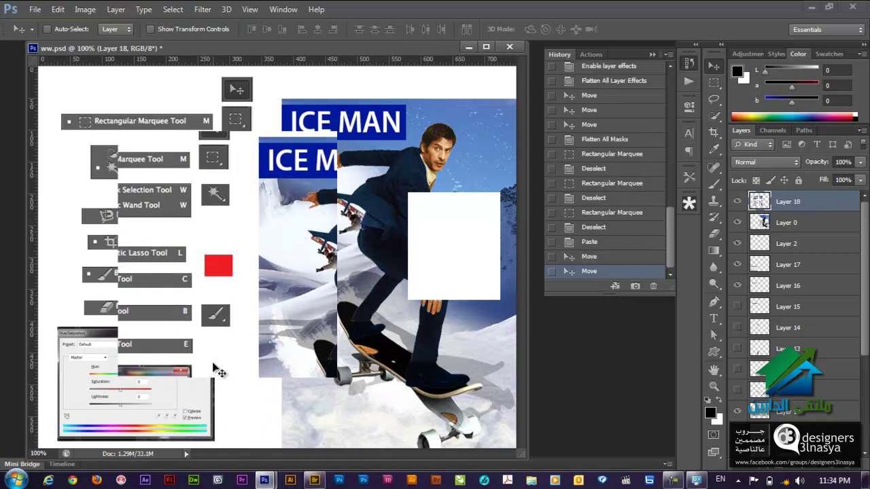
left_click_drag(216, 371, 216, 261)
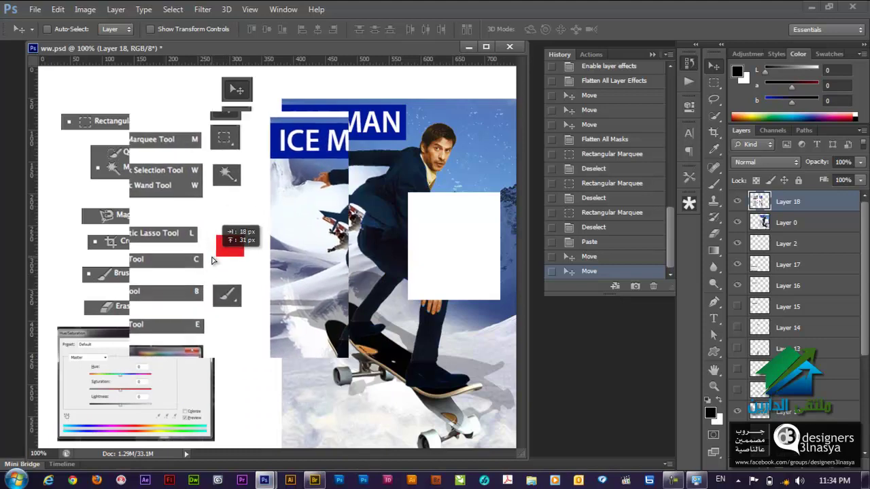
mouse_move(218, 262)
left_mouse_down()
mouse_move(229, 223)
mouse_move(284, 201)
mouse_move(263, 197)
left_mouse_up()
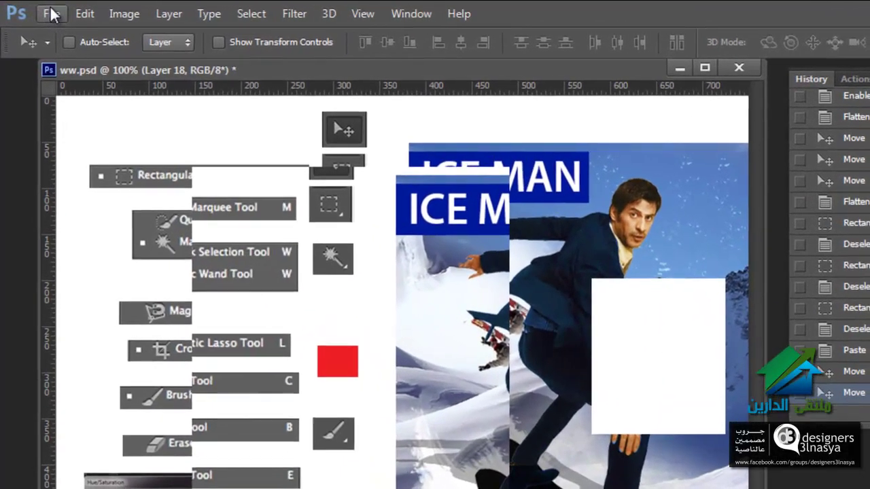
- Delete the pasted layer and paste the merged copy again from the Edit menu
key("Delete")
left_click(82, 14)
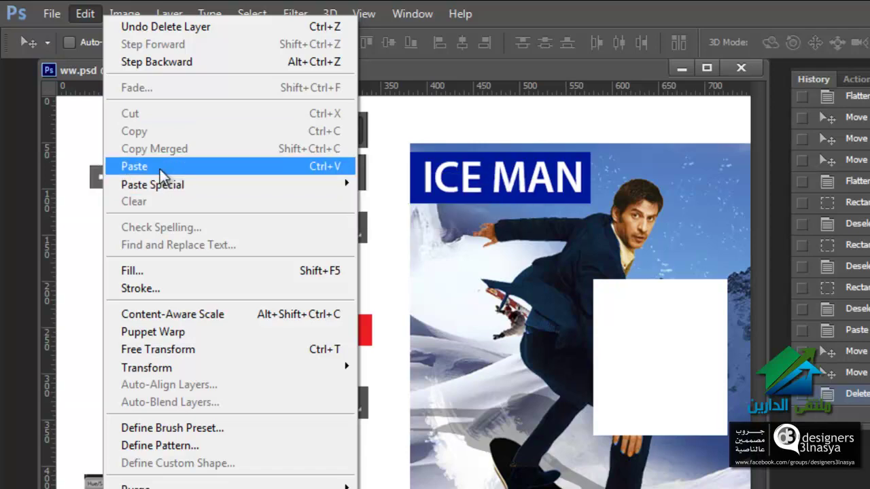
left_click(160, 170)
- Move the newly pasted copy left, then delete that layer
mouse_move(415, 408)
left_mouse_down()
mouse_move(140, 291)
mouse_move(314, 246)
left_mouse_up()
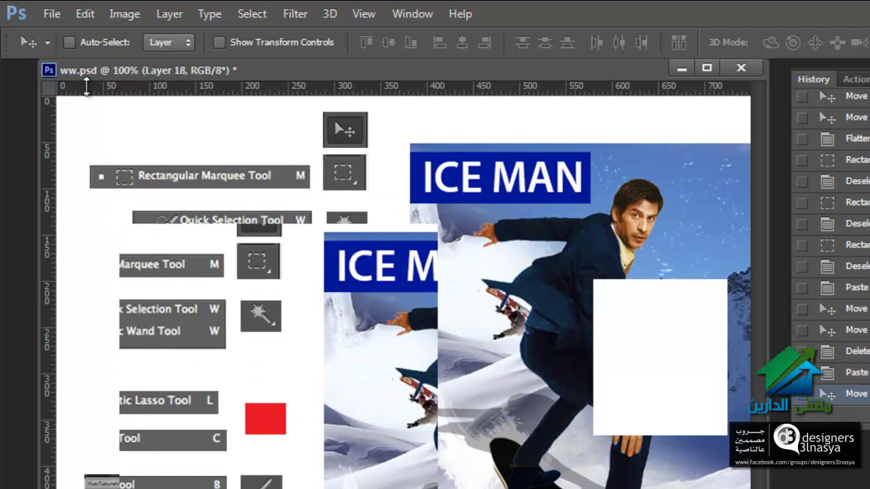
left_click(86, 15)
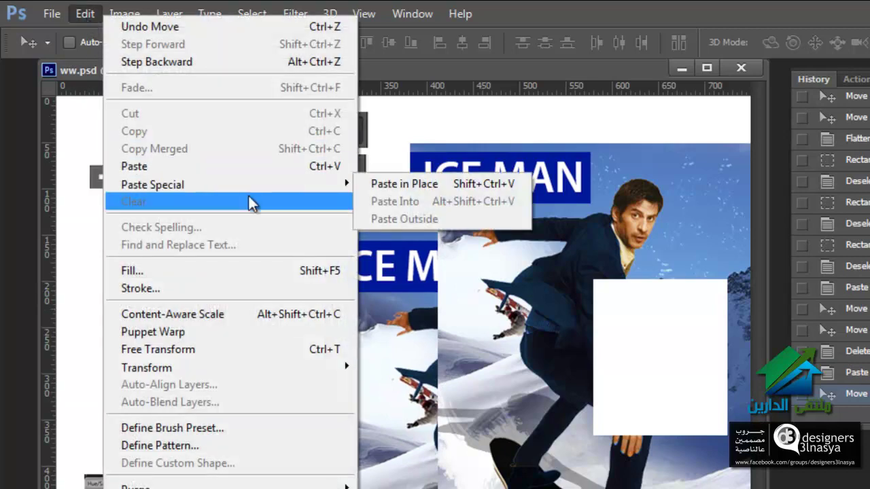
left_click(439, 374)
key("Delete")
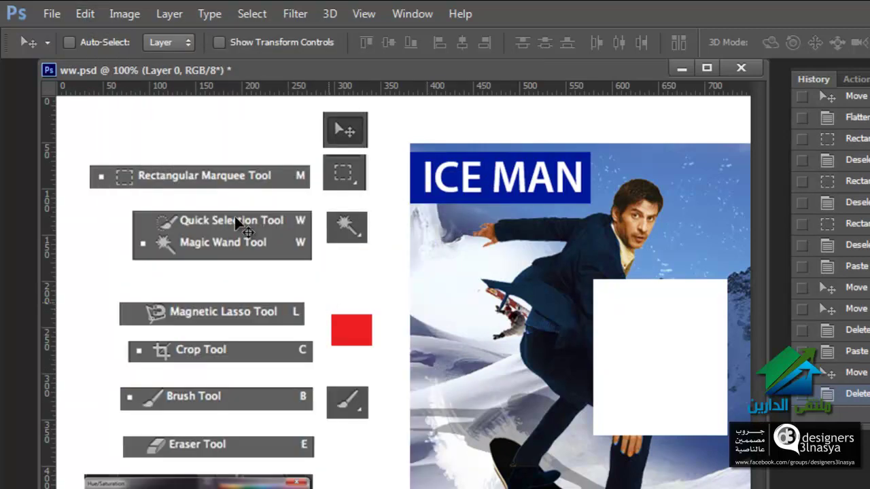
- Use Paste Special > Paste in Place, move and undo the move, then delete the copy
left_click(85, 15)
mouse_move(153, 184)
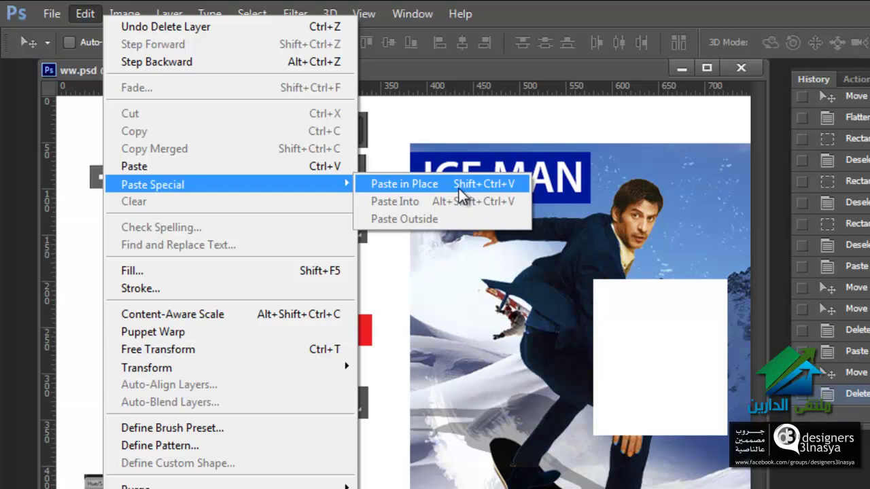
left_click(459, 193)
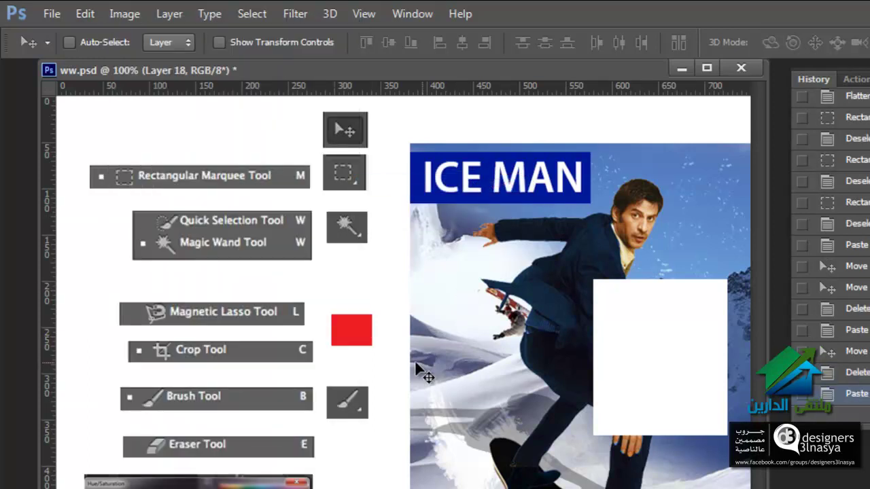
left_click_drag(459, 292, 424, 350)
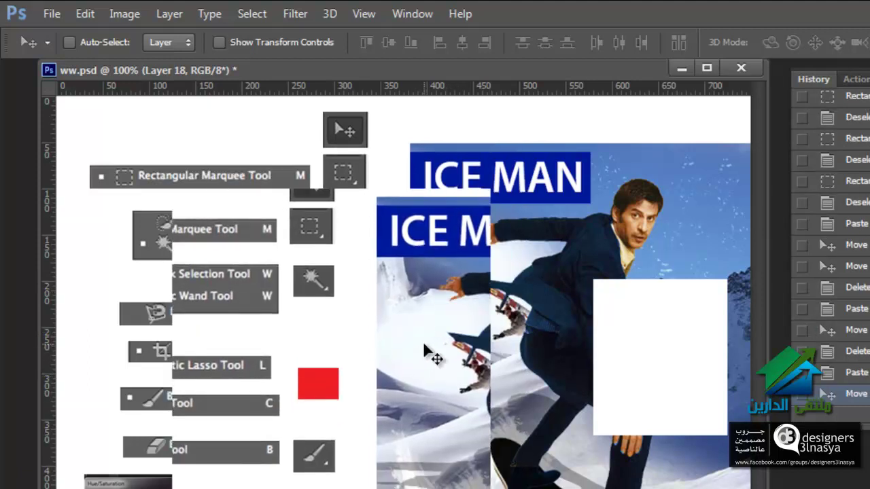
key("ctrl+z")
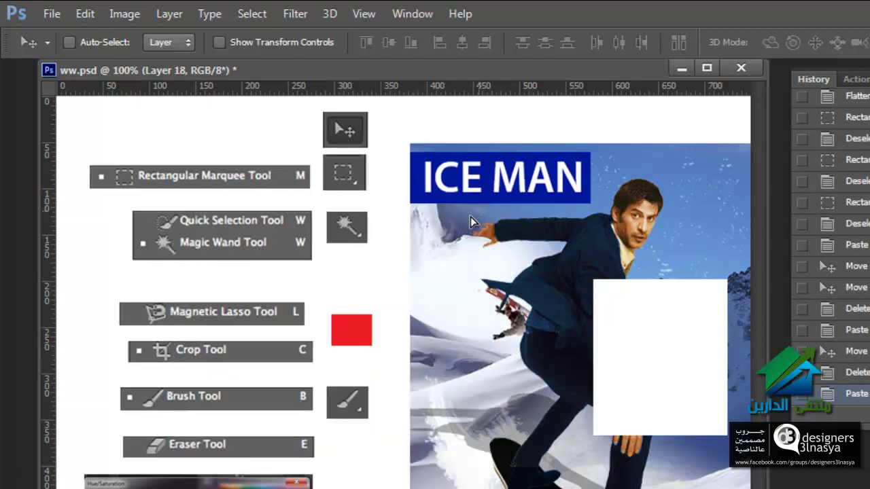
mouse_move(471, 216)
left_mouse_down()
mouse_move(454, 239)
mouse_move(442, 303)
left_mouse_up()
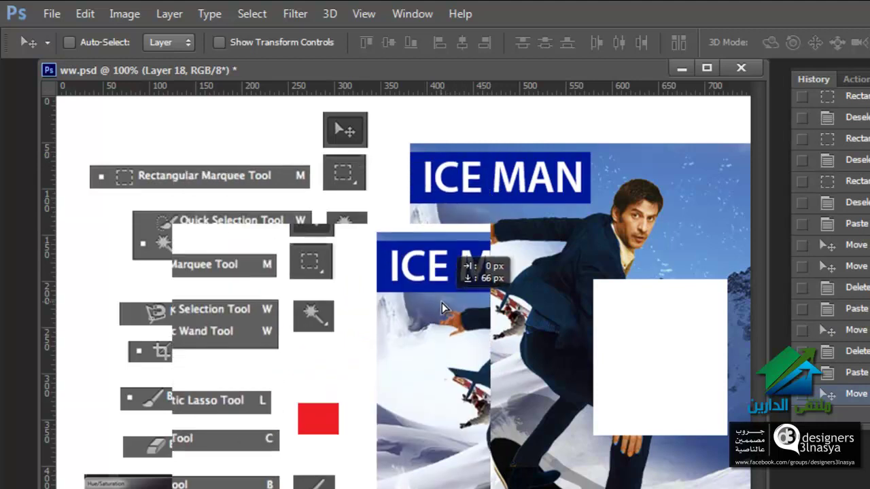
key("Delete")
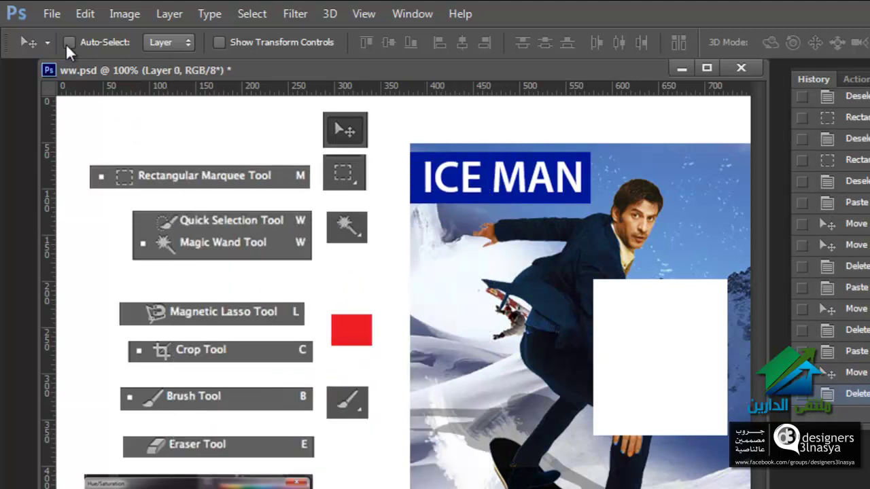
left_click(86, 15)
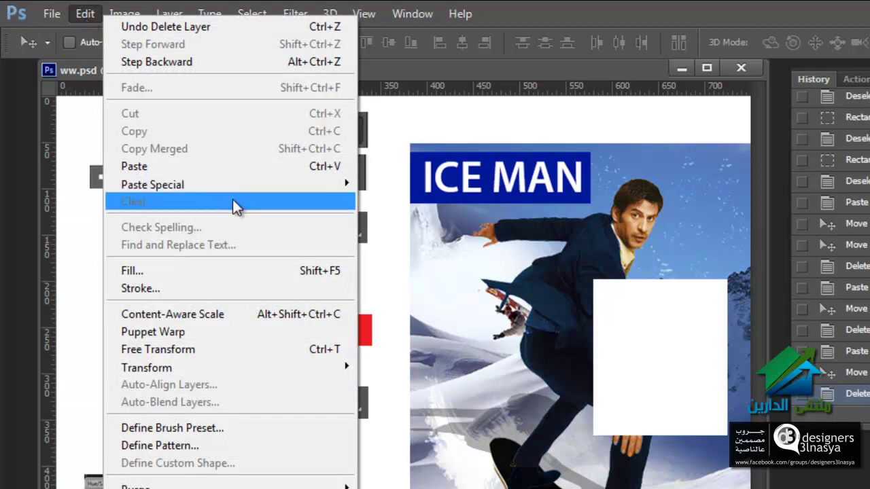
left_click(506, 238)
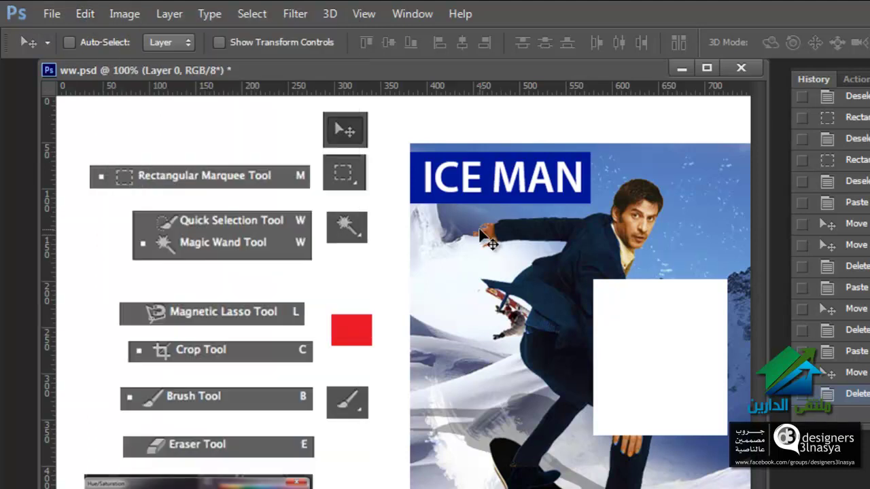
key("m")
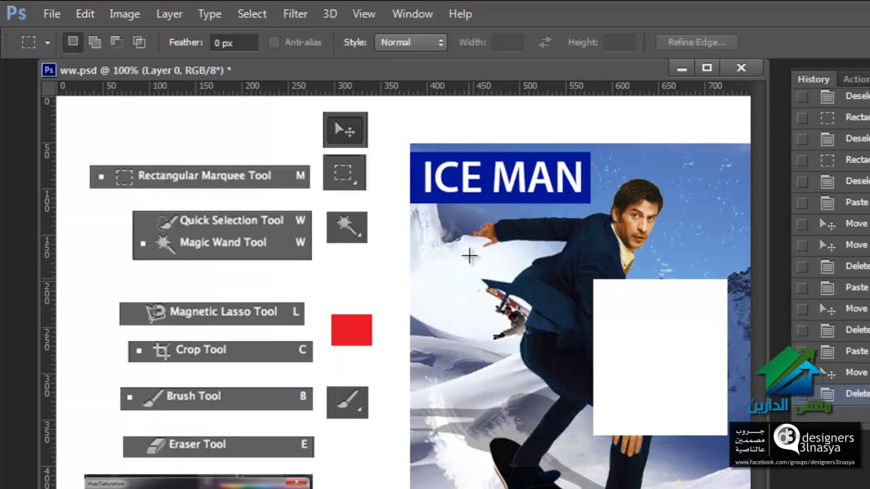
left_click_drag(453, 221, 504, 295)
left_click_drag(542, 389, 537, 404)
left_click(121, 13)
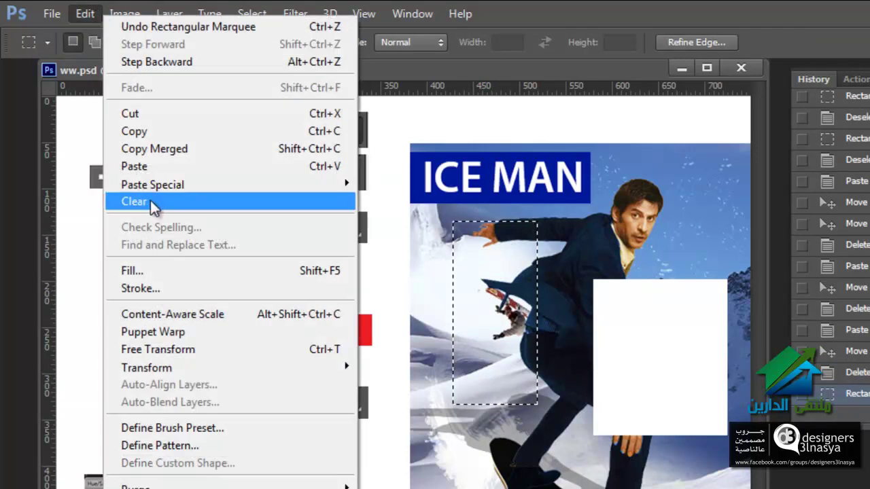
left_click(128, 200)
key("ctrl+d")
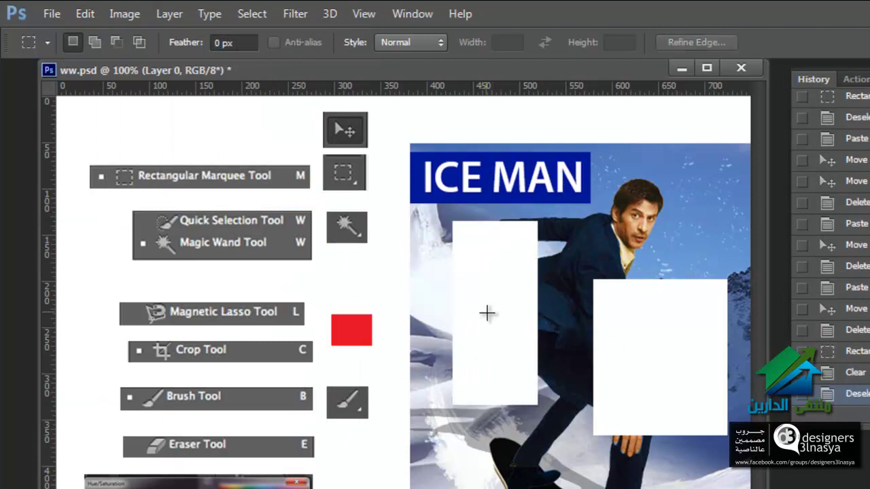
mouse_move(538, 327)
left_mouse_down()
mouse_move(486, 358)
mouse_move(447, 292)
left_mouse_up()
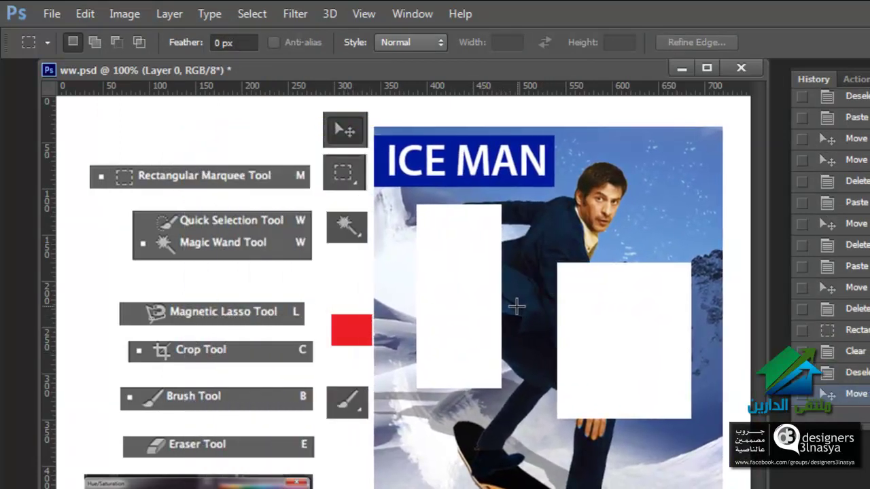
key("ctrl+z")
key("ctrl+alt+z")
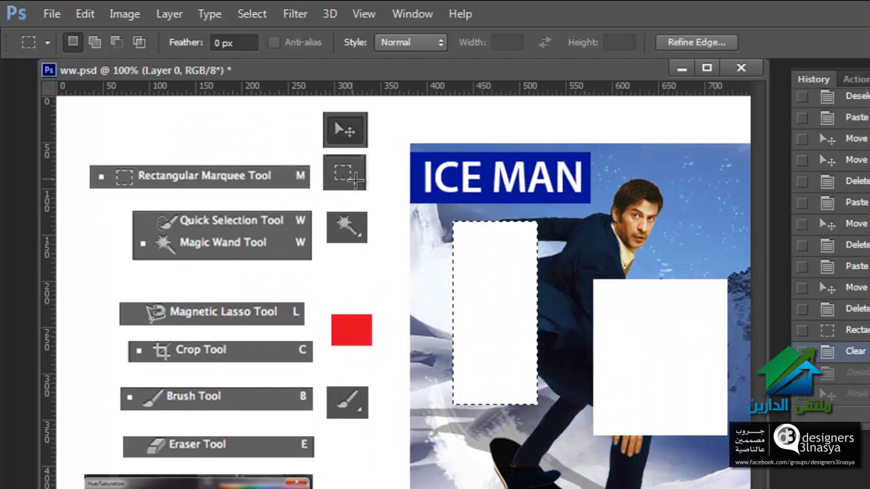
key("ctrl+alt+z")
key("ctrl+d")
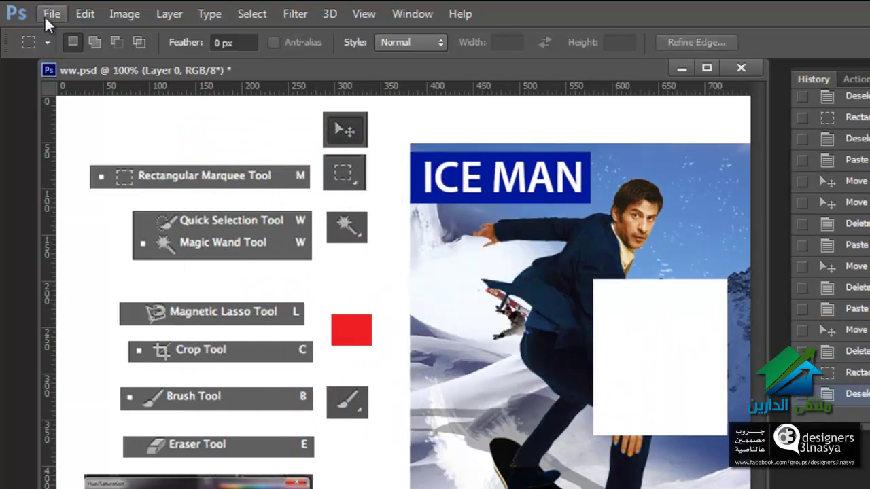
left_click(48, 13)
left_click(109, 287)
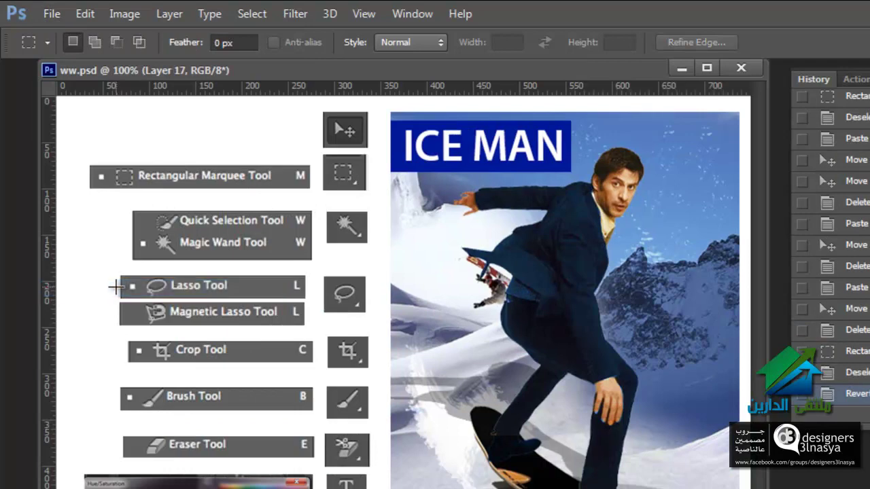
left_click(90, 12)
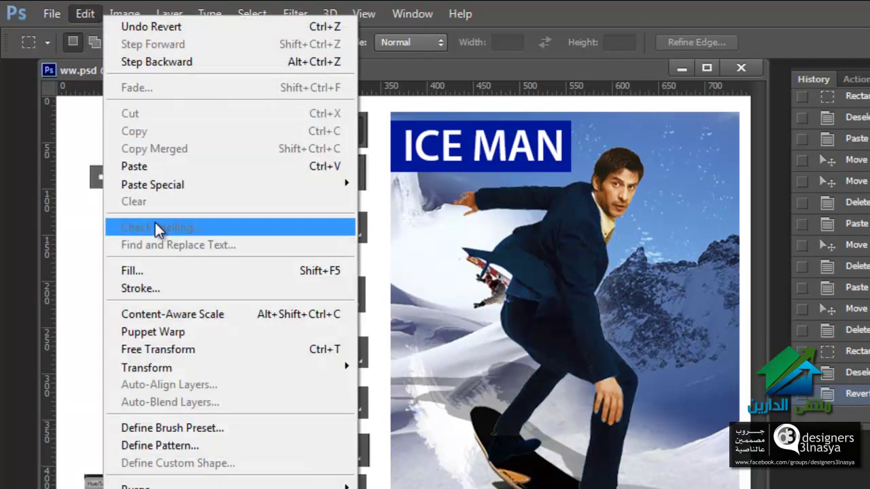
left_click(443, 174)
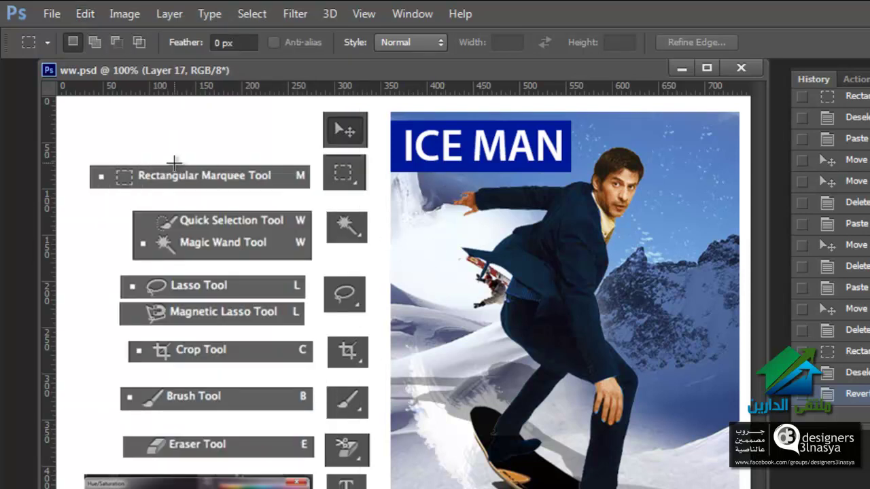
key("t")
- Add a 'Good morning' text line at the top-left, enlarged to 36 pt and filled black
left_click(178, 138)
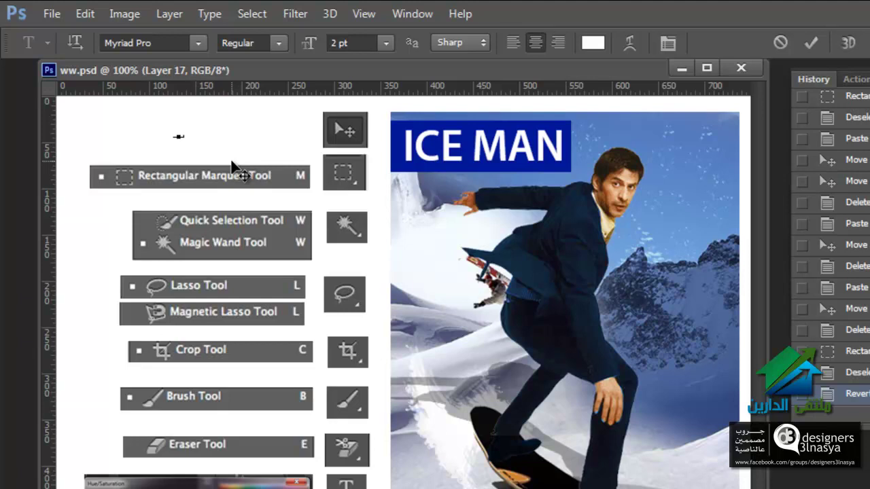
key("ctrl+a")
key("ctrl+shift+period")
key("ctrl+shift+period")
key("ctrl+shift+period")
key("ctrl+shift+period")
key("ctrl+shift+period")
key("ctrl+shift+period")
key("ctrl+shift+period")
key("ctrl+shift+period")
key("ctrl+shift+period")
key("ctrl+shift+period")
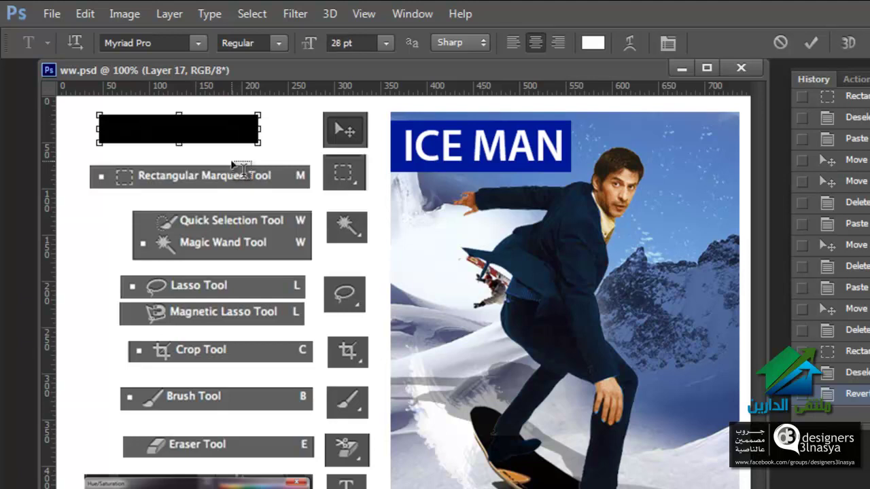
key("ctrl+shift+period")
key("ctrl+shift+period")
key("ctrl+shift+period")
key("ctrl+shift+period")
key("ctrl+Return")
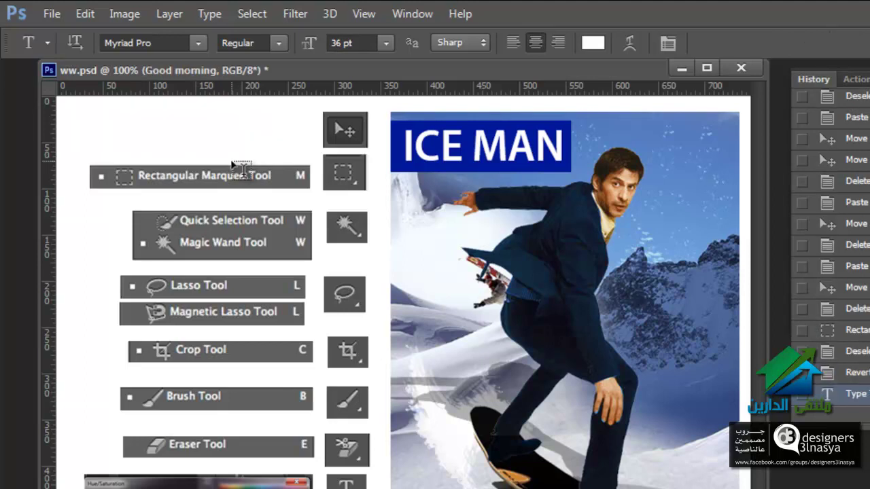
key("v")
key("alt+BackSpace")
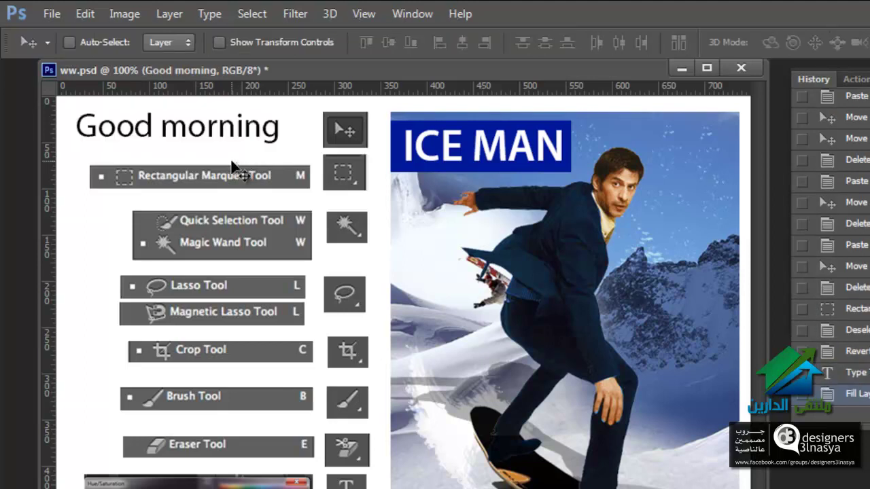
- Insert an extra 'o' to make 'Goood morning' and select the whole line
key("t")
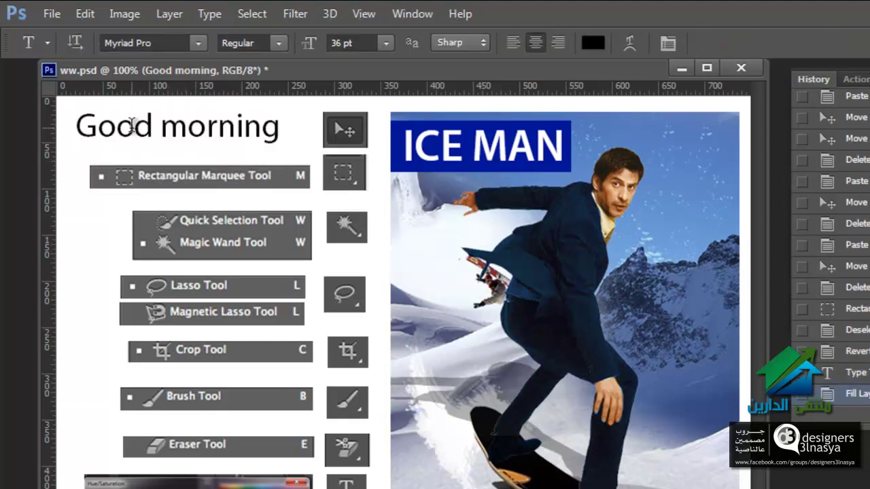
left_click(133, 125)
type("o")
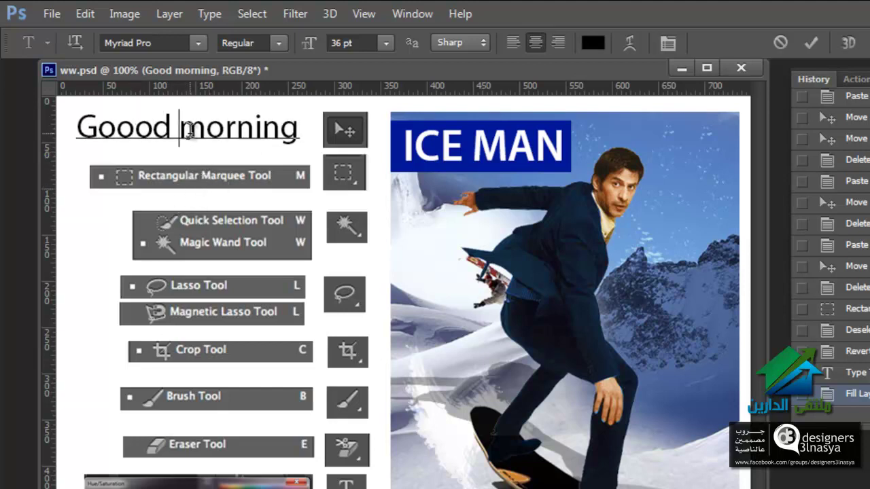
triple_click(181, 129)
left_click(85, 13)
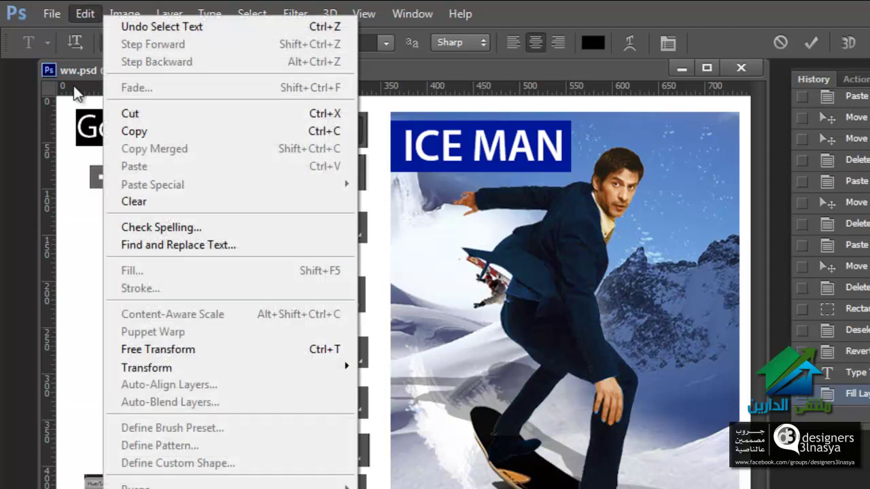
left_click(151, 227)
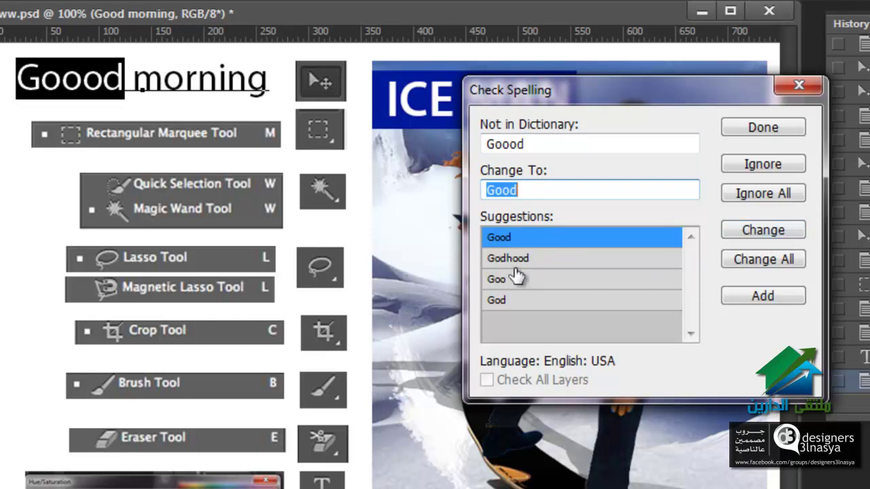
left_click_drag(592, 95, 577, 49)
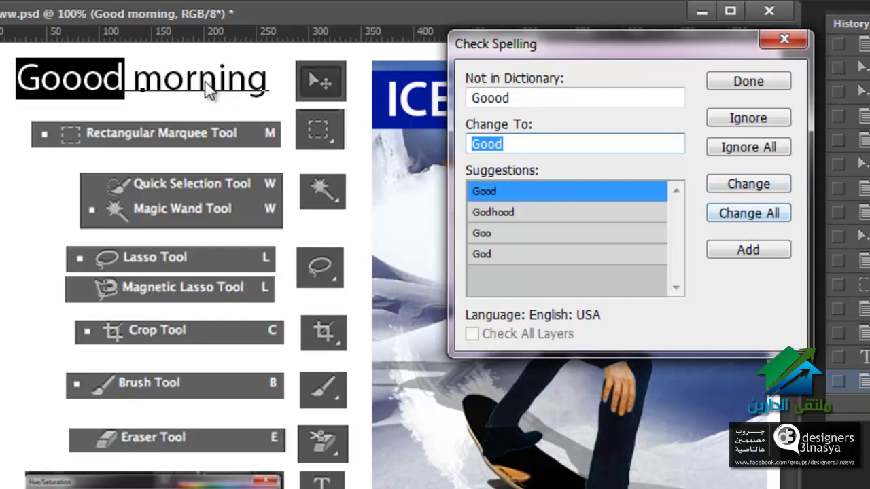
left_click(784, 41)
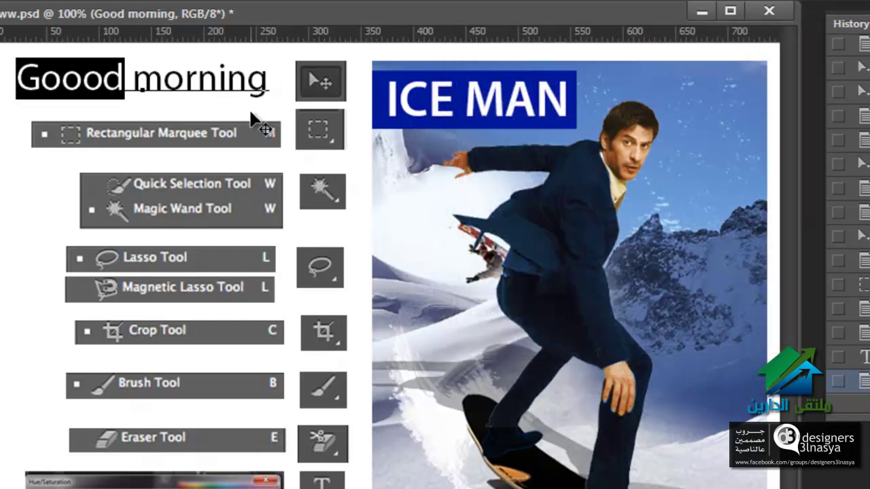
left_click(269, 79)
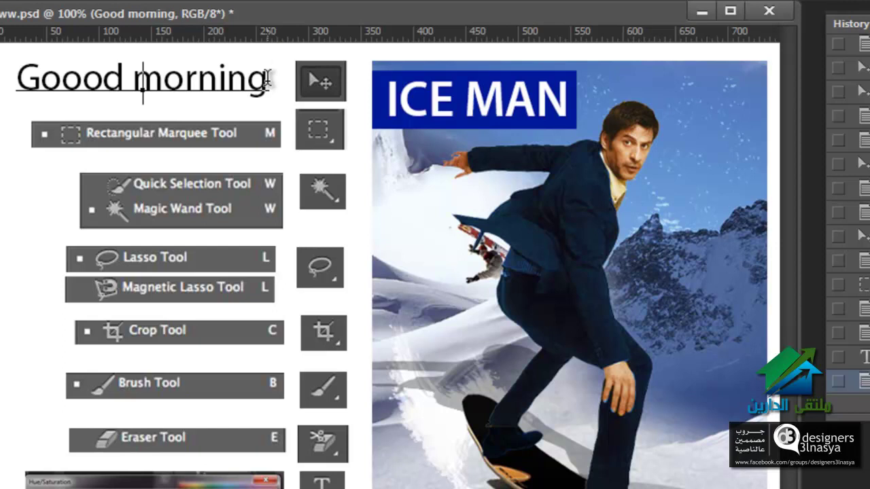
- Add a second line 'good afternoon' and increase the leading between the two lines
type("goo")
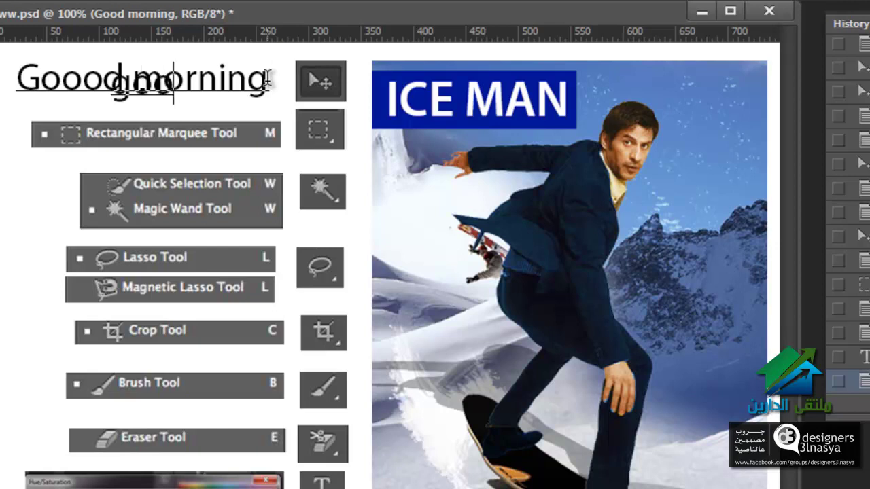
type("d aft")
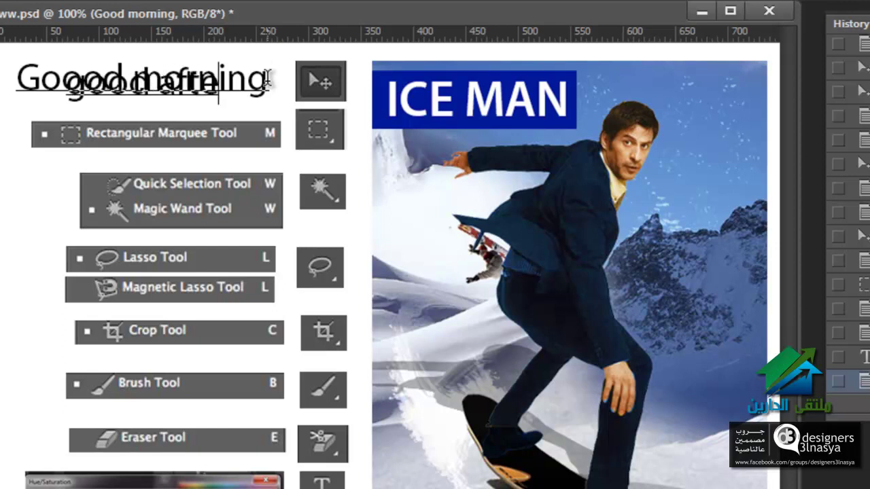
type("ernoo")
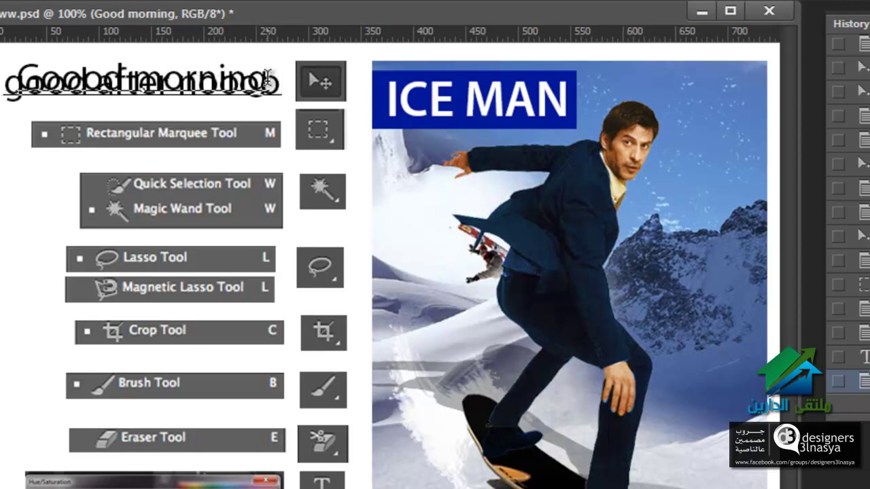
type("n")
key("ctrl+a")
key("alt+Down")
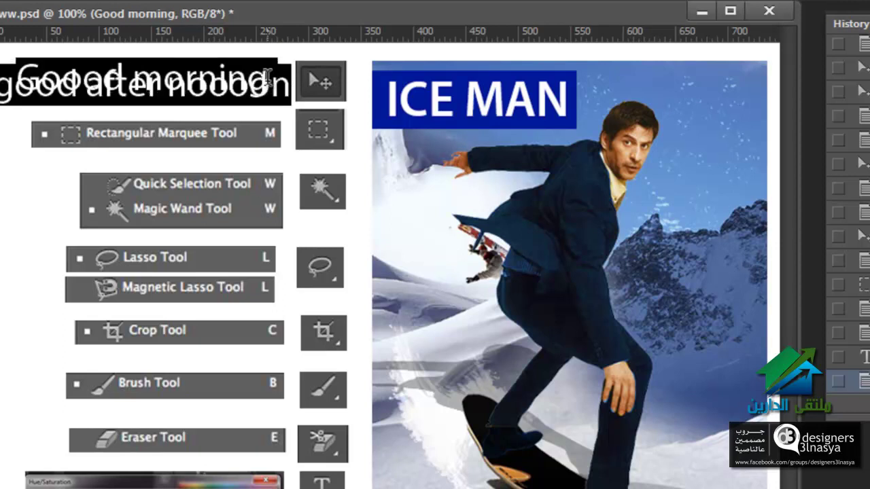
key("alt+Down")
key("alt+Down")
key("alt+Down")
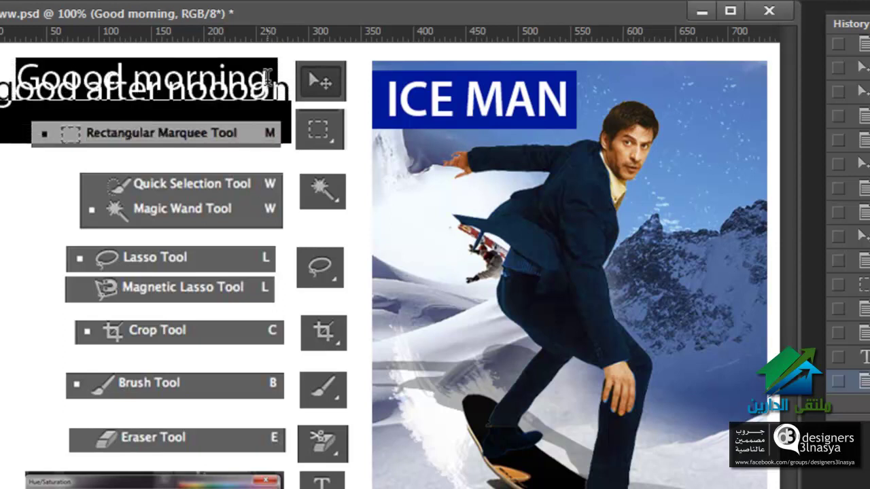
key("alt+Down")
key("alt+Down")
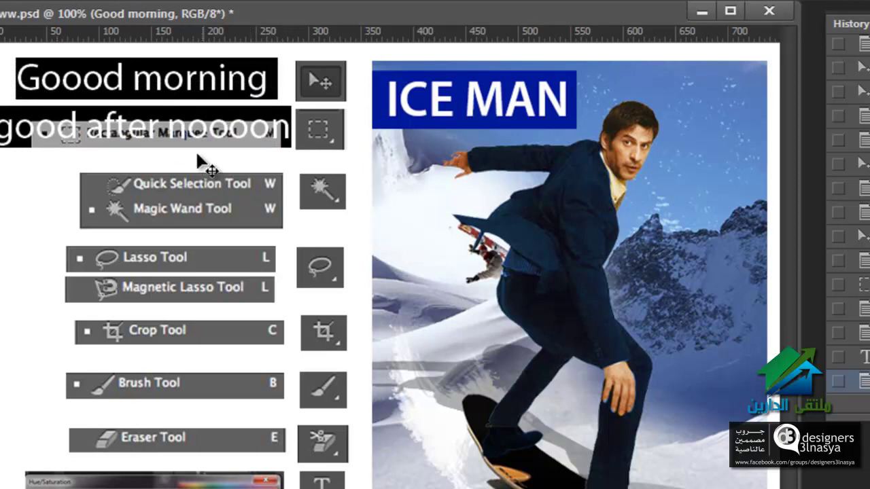
- Run Check Spelling and change 'Goood' to the suggested 'Good'
left_click(68, 15)
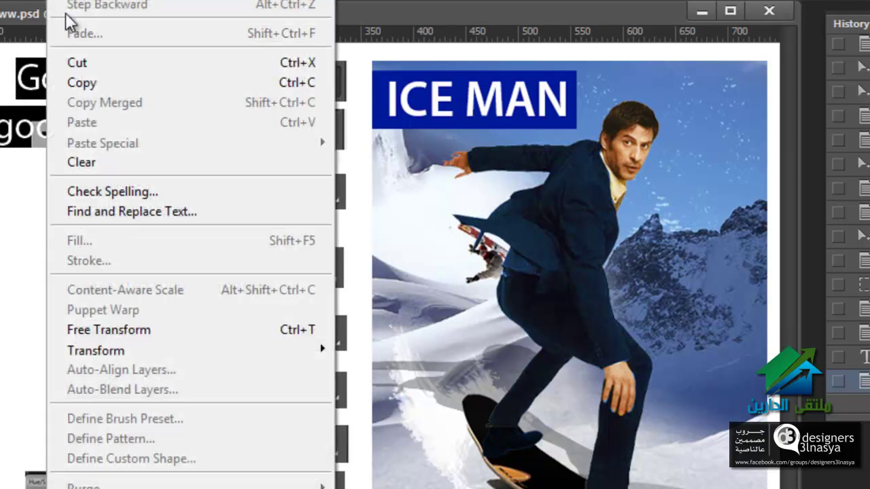
left_click(120, 185)
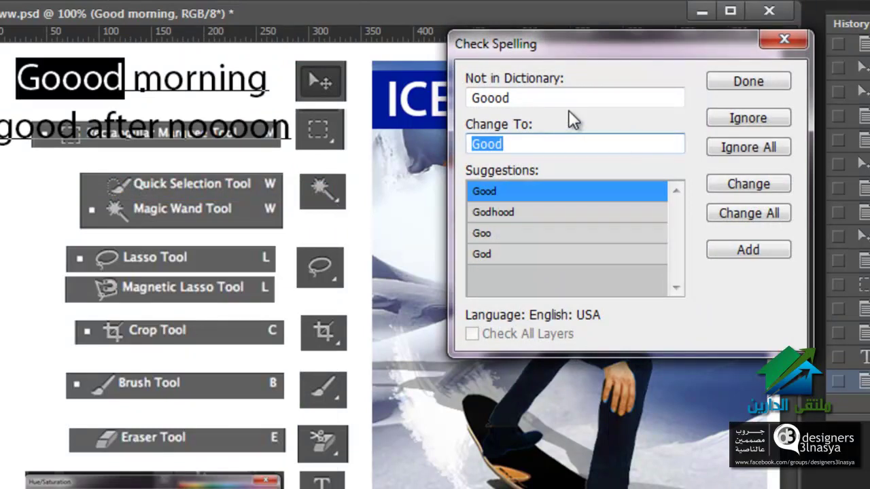
left_click(719, 183)
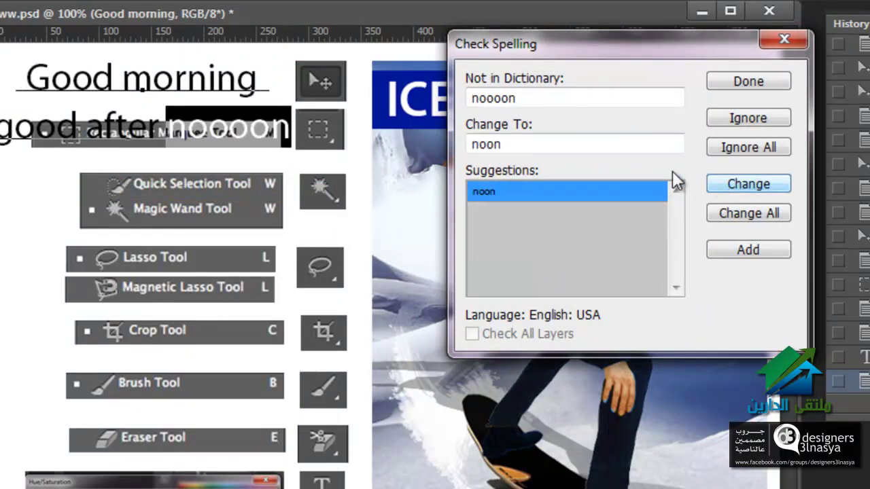
left_click_drag(517, 60, 528, 60)
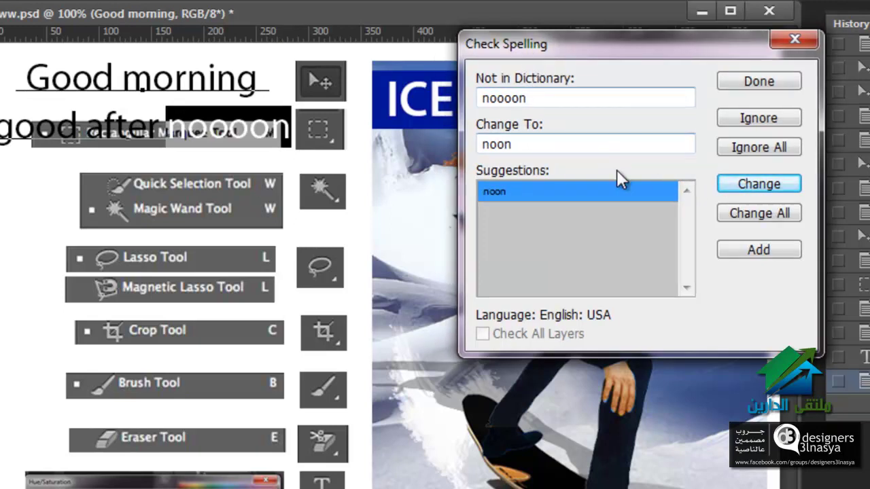
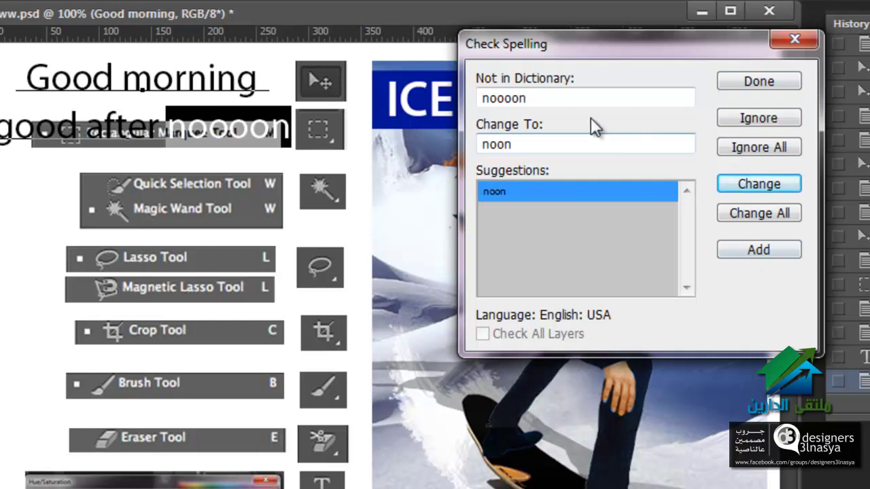
- Correct the misspelled 'noooon' to 'noon' with Check Spelling so the line reads 'good after noon'
left_click_drag(537, 97, 438, 102)
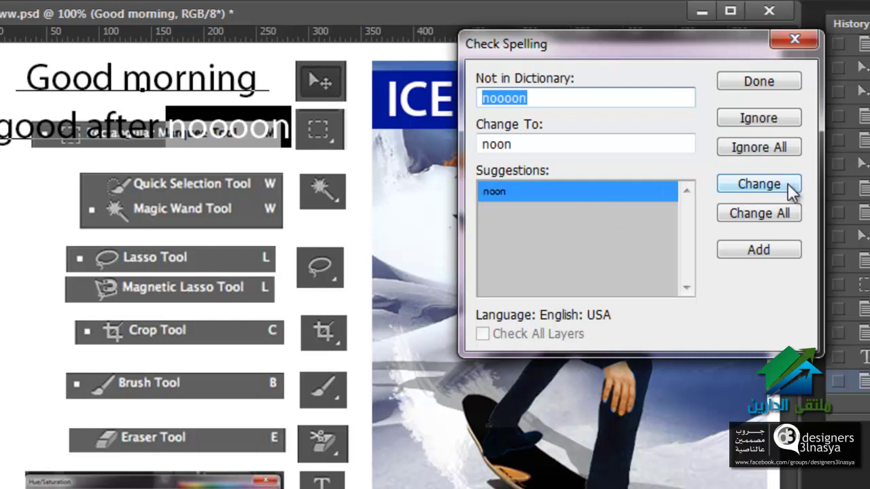
left_click(781, 213)
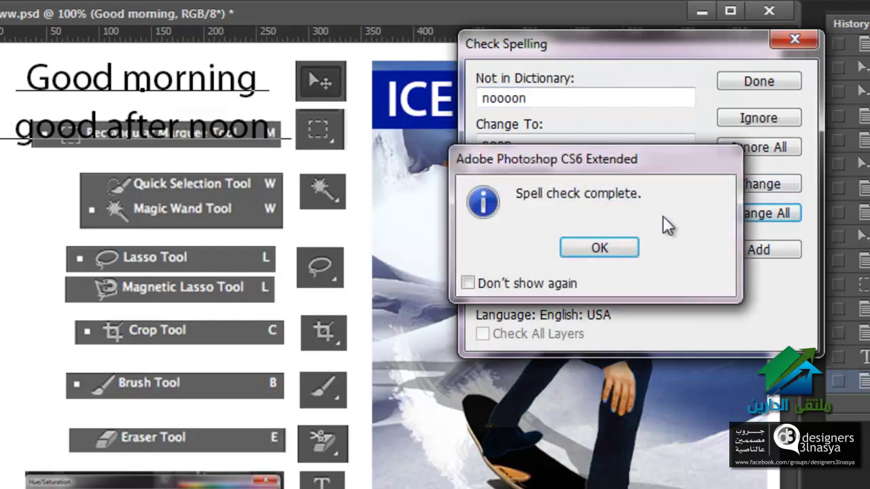
left_click(619, 256)
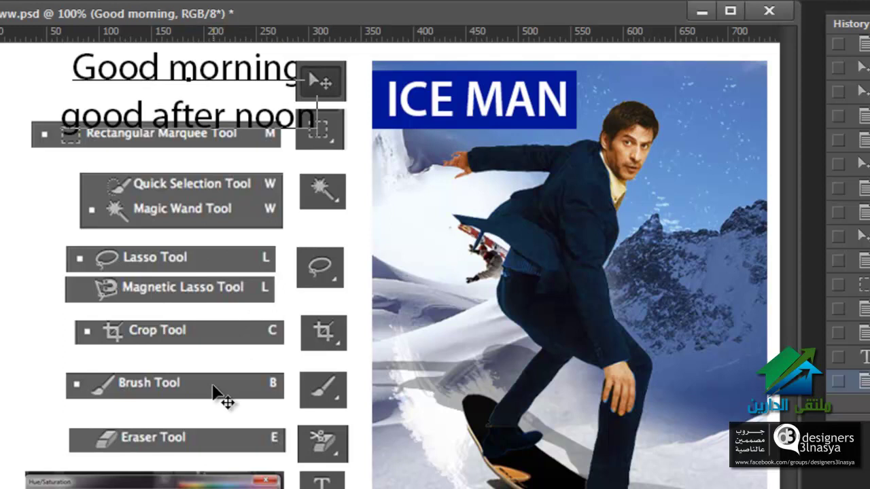
- Replace every 'good' with 'nice' using Find and Replace Text
key("alt+e")
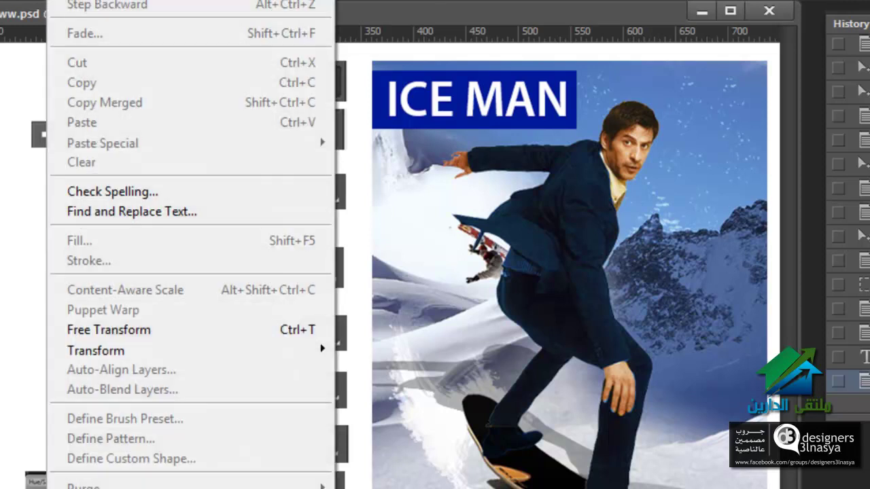
left_click(188, 208)
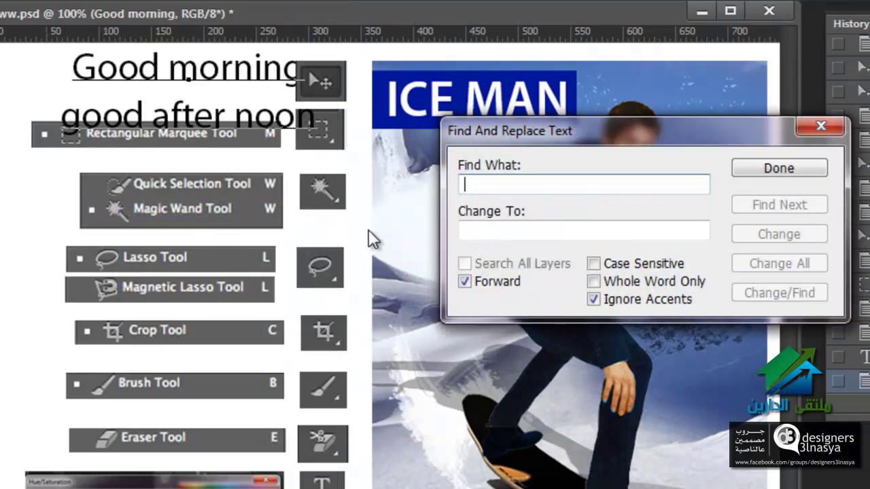
left_click_drag(558, 127, 519, 128)
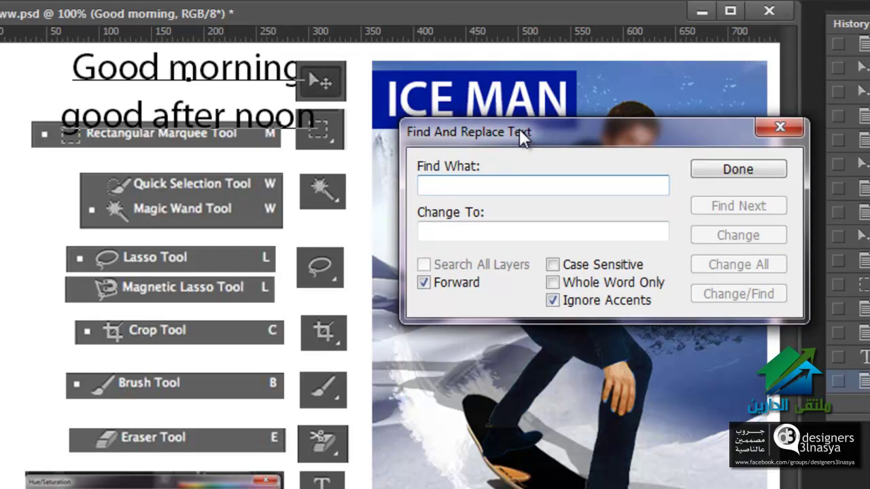
type("goo")
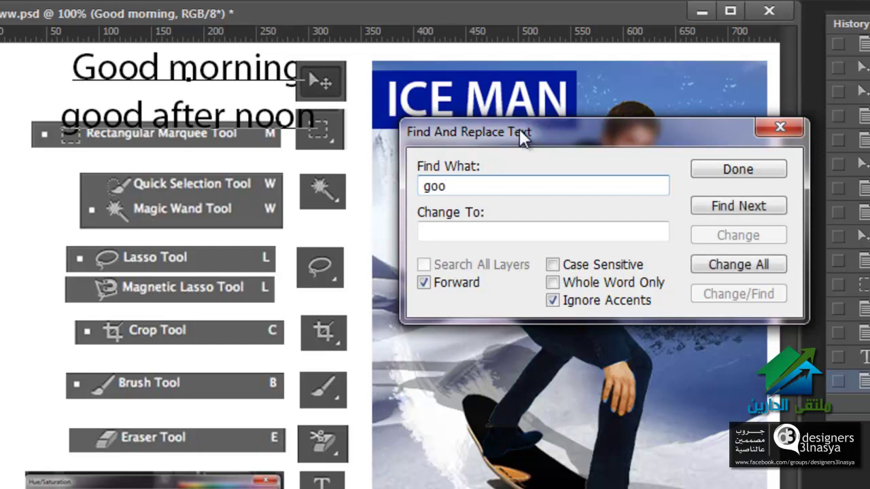
type("d")
key("Tab")
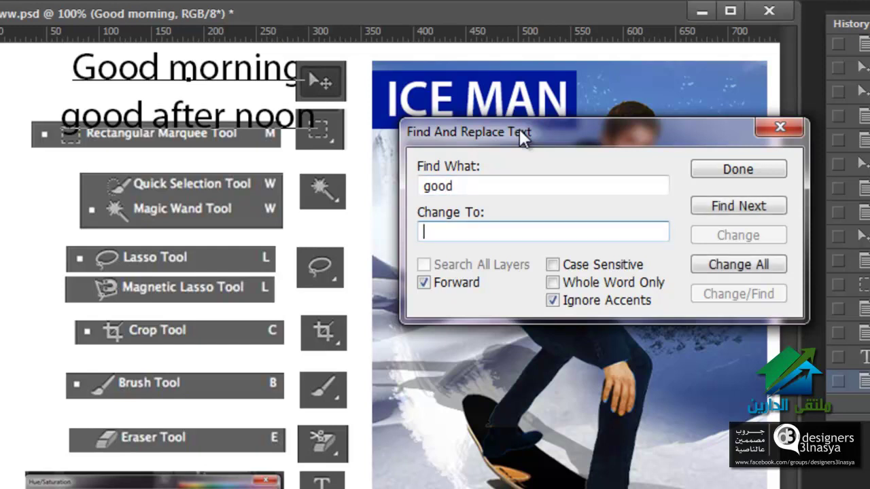
type("nice")
left_click(707, 265)
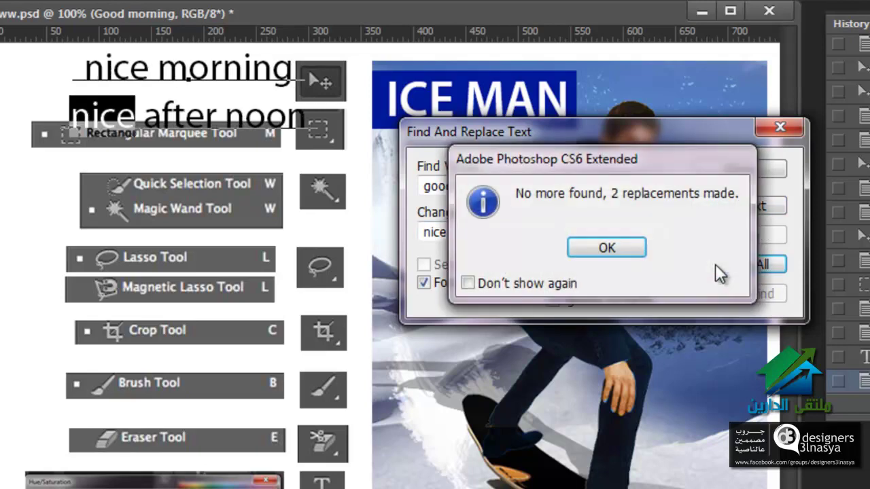
left_click(612, 248)
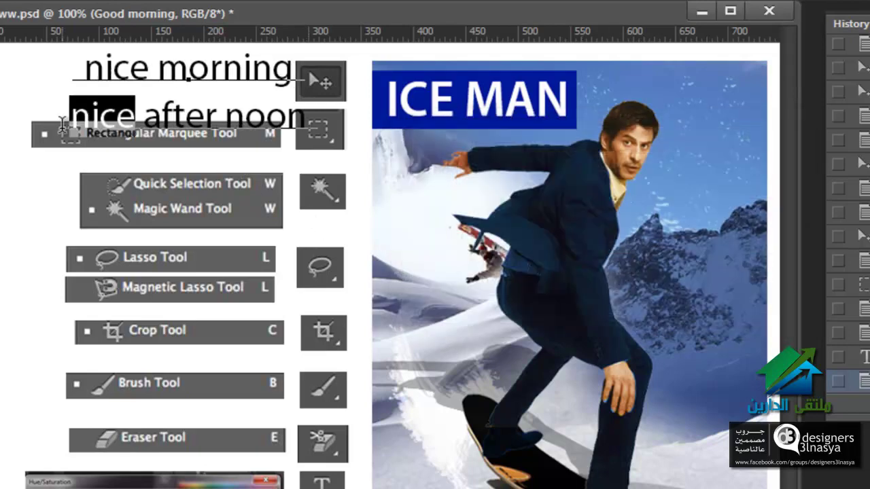
- Nudge the text lines right, then revert the document to its saved 'Good morning' version
key("shift+Right")
key("shift+Right")
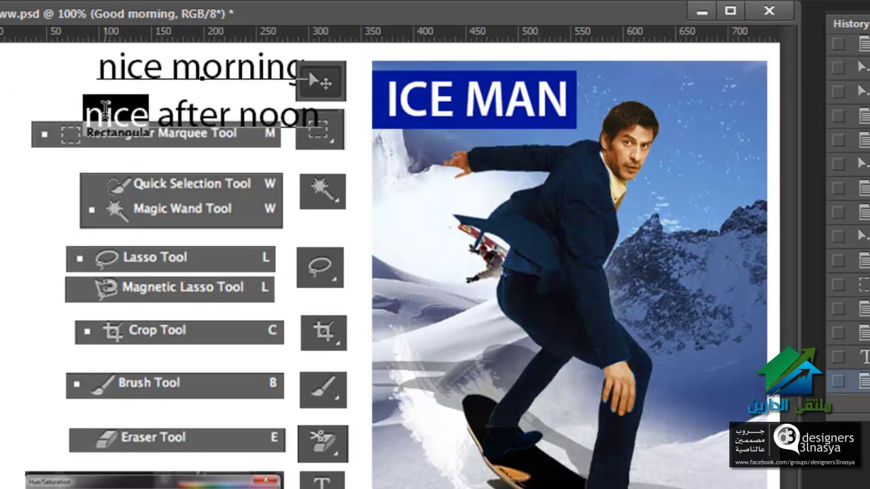
key("alt+e")
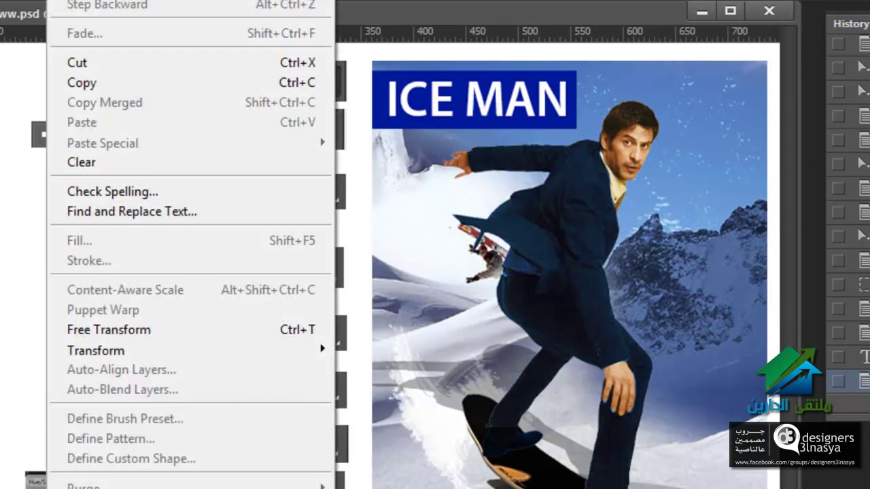
key("Escape")
key("Escape")
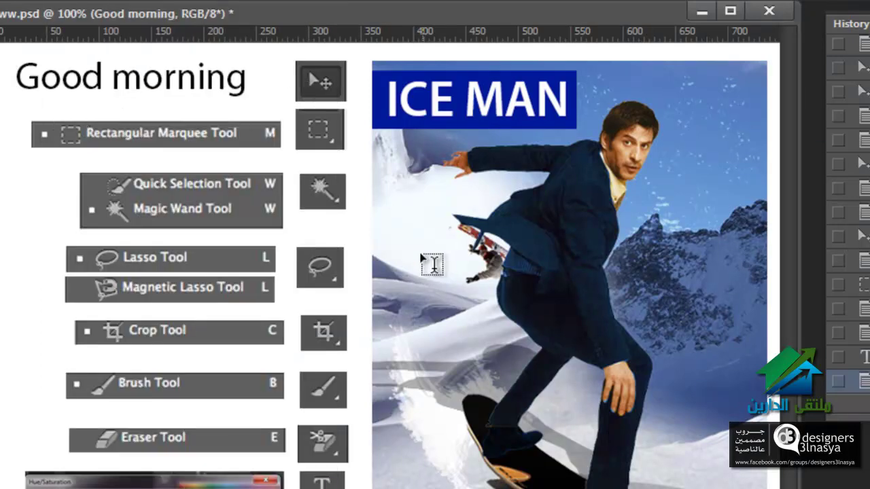
key("alt+v")
key("alt+f")
key("Escape")
- Marquee a rectangle over the snowy area beside the skier and add a new layer
left_click_drag(394, 128, 482, 257)
left_click(484, 261)
left_click_drag(383, 163, 439, 226)
left_click_drag(383, 163, 490, 332)
key("alt+e")
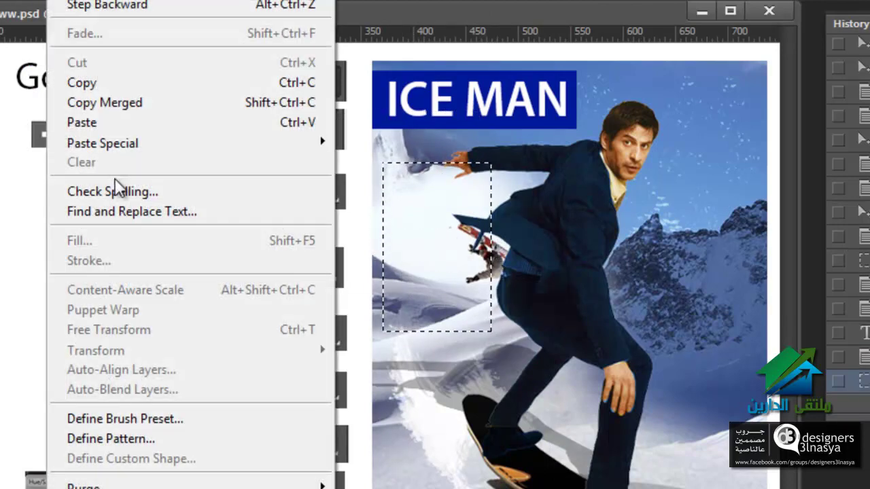
key("Escape")
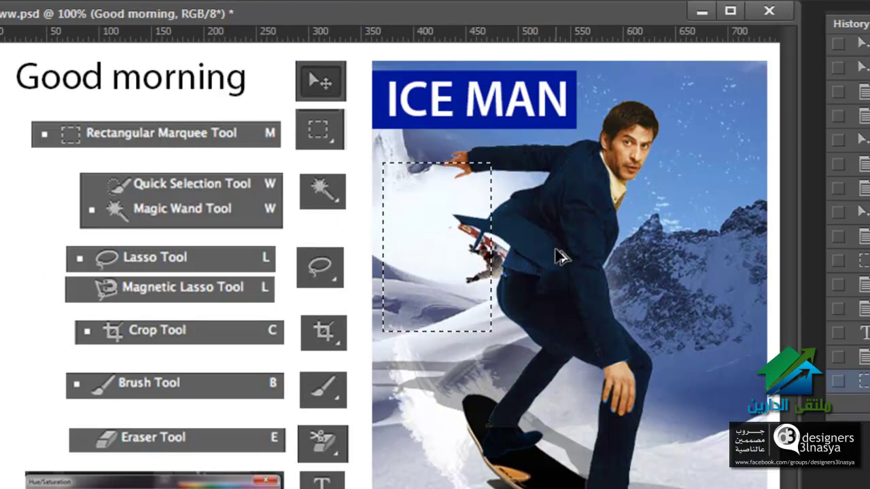
key("ctrl+j")
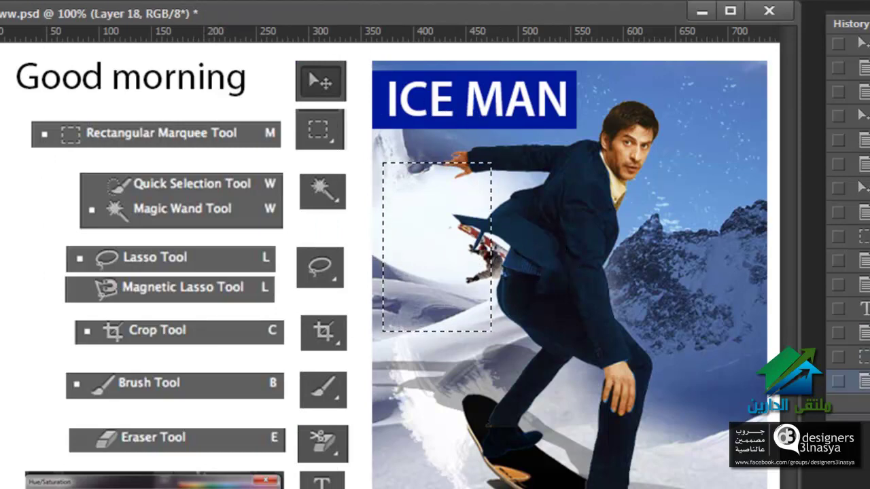
key("alt+e")
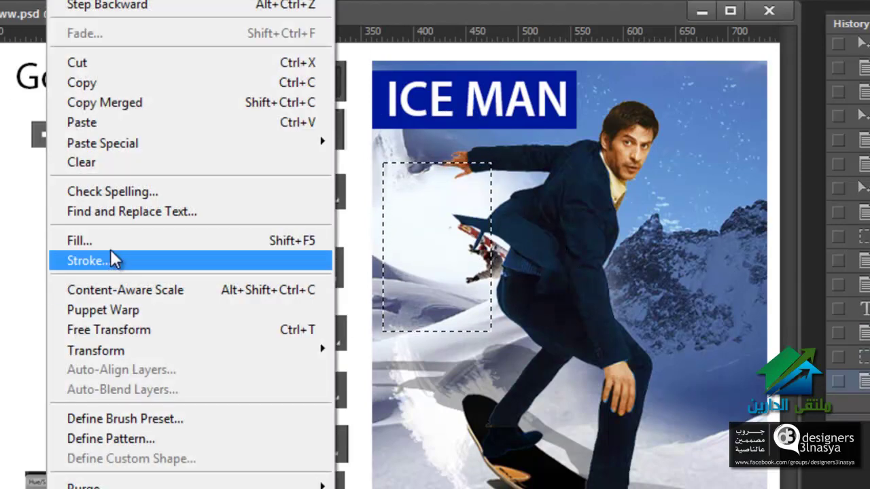
- Review the Fill dialog's source options and cancel without filling
left_click(112, 242)
left_click_drag(645, 129, 821, 181)
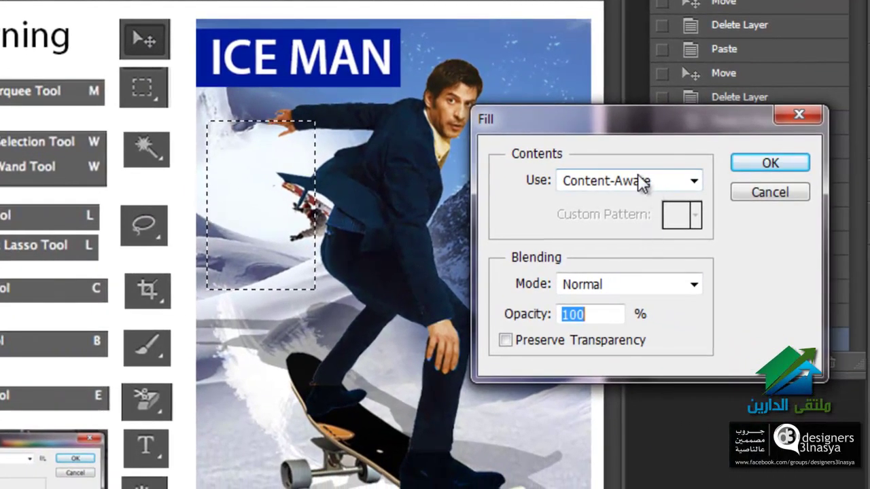
left_click(641, 180)
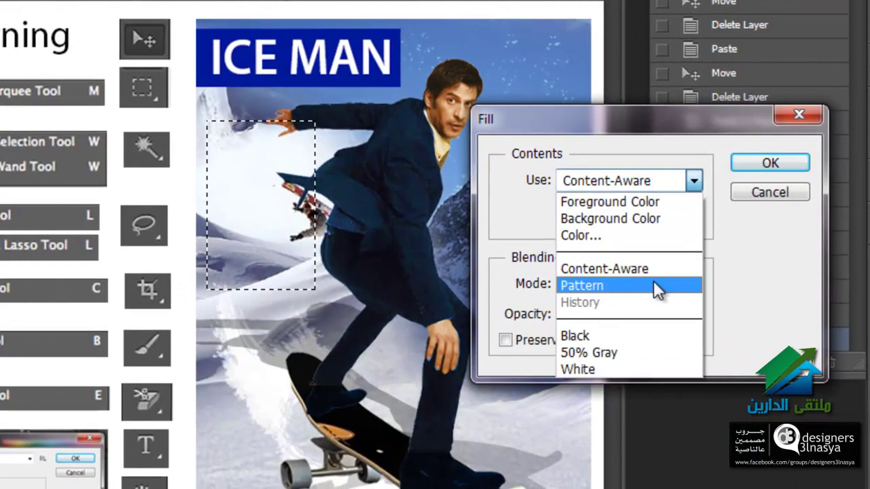
left_click(753, 191)
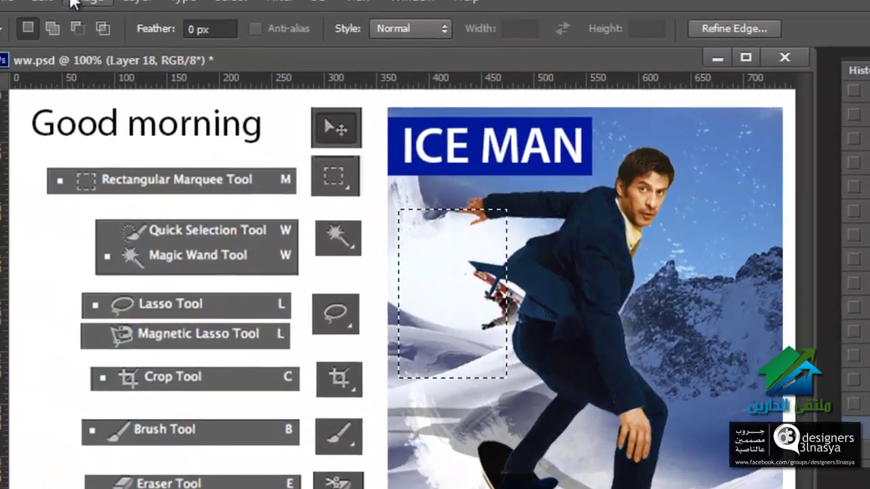
left_click(83, 15)
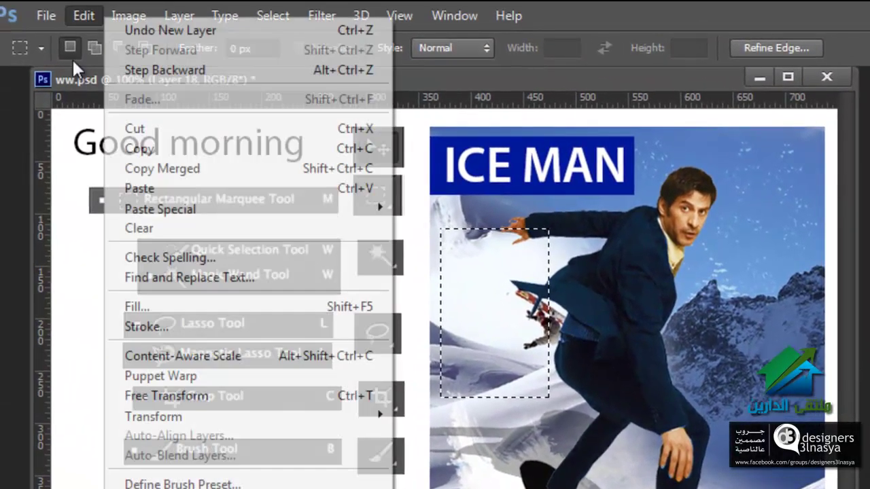
- Stroke the selection with a 5 px black outline, deselect, and bring the layer to front
left_click(203, 328)
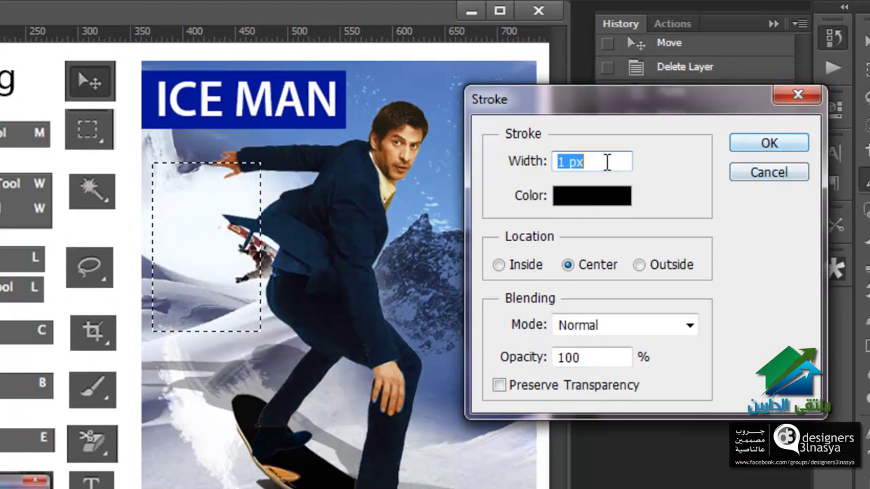
type("5")
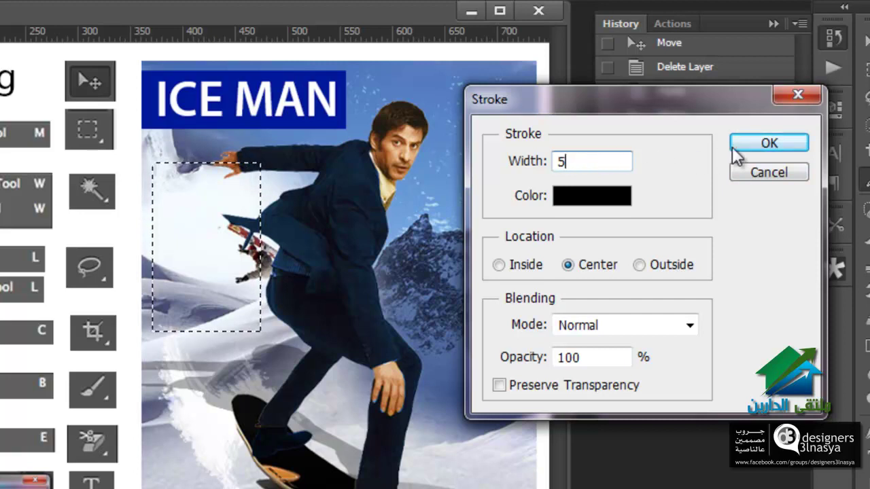
left_click(736, 157)
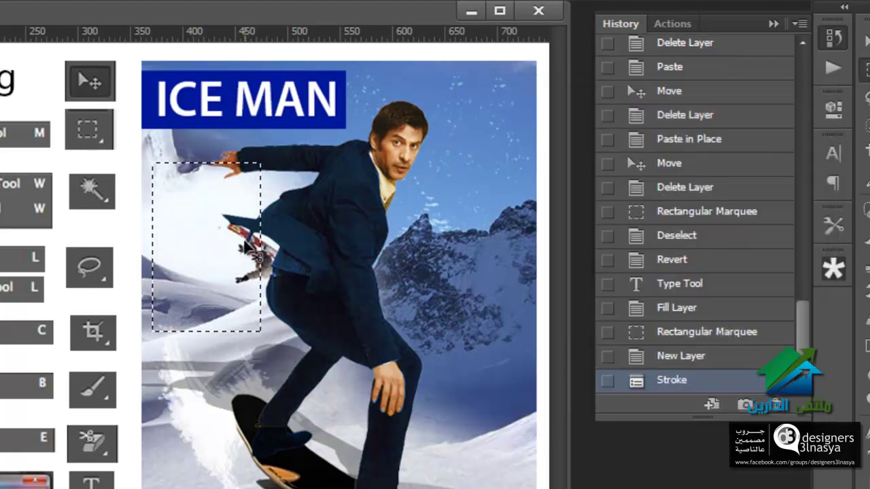
key("ctrl+d")
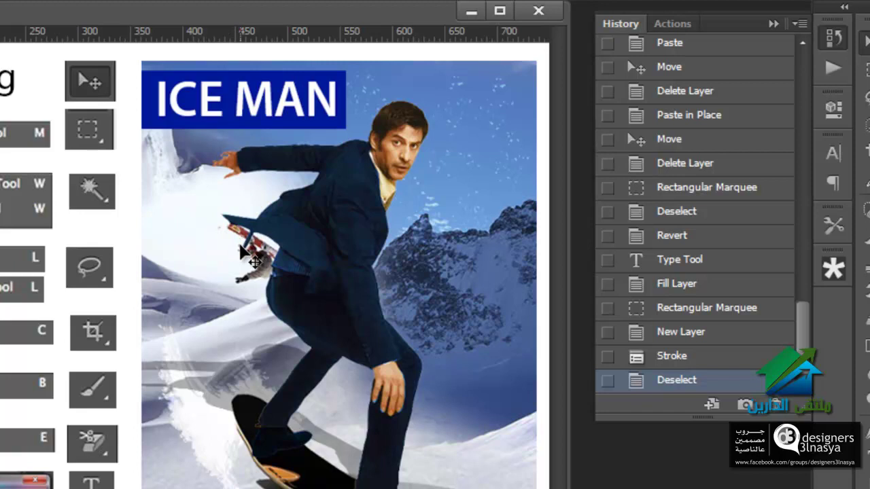
key("ctrl+shift+bracketright")
- Move the black frame over the man's face and upper body, then load and clear its selection
left_click_drag(245, 248, 391, 195)
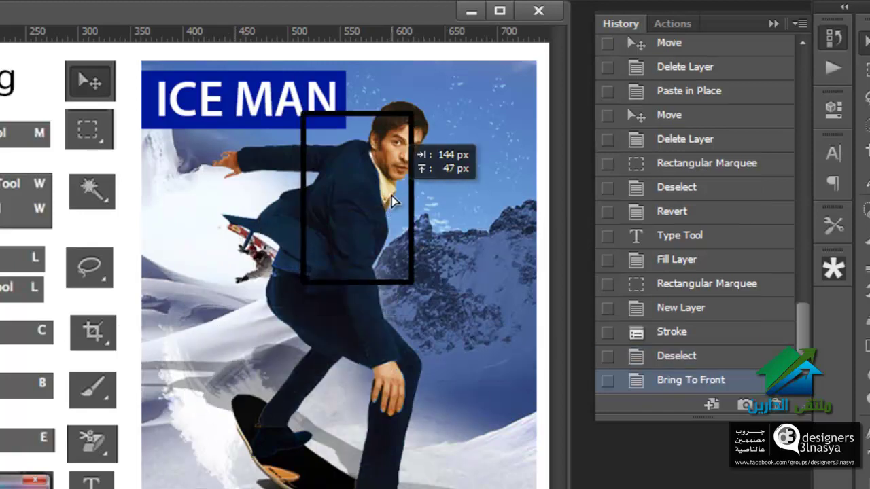
left_click_drag(391, 196, 435, 268)
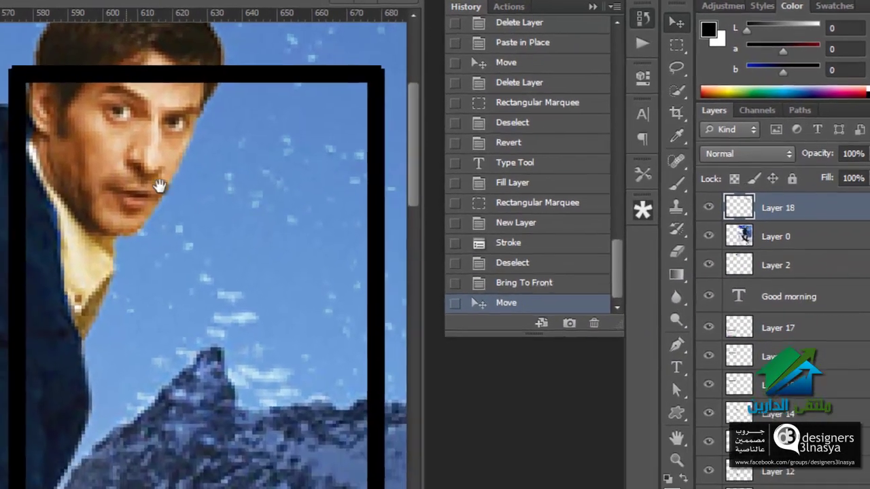
left_click(741, 202, "ctrl")
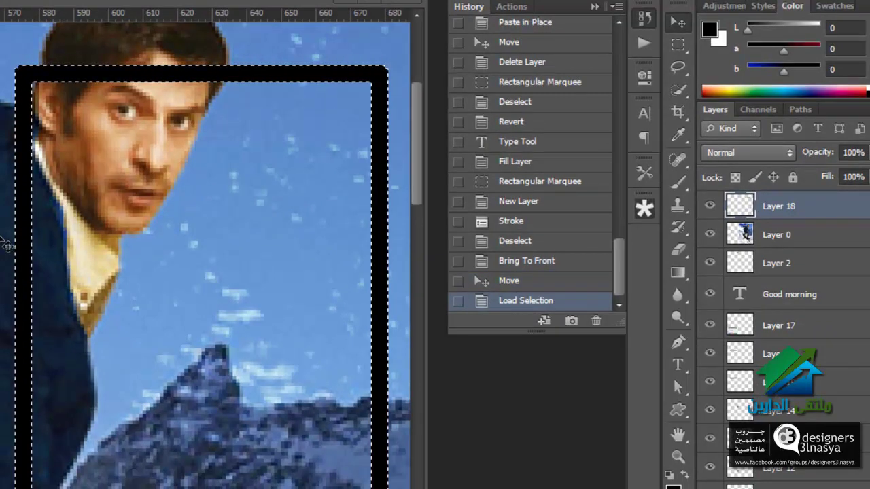
key("ctrl+d")
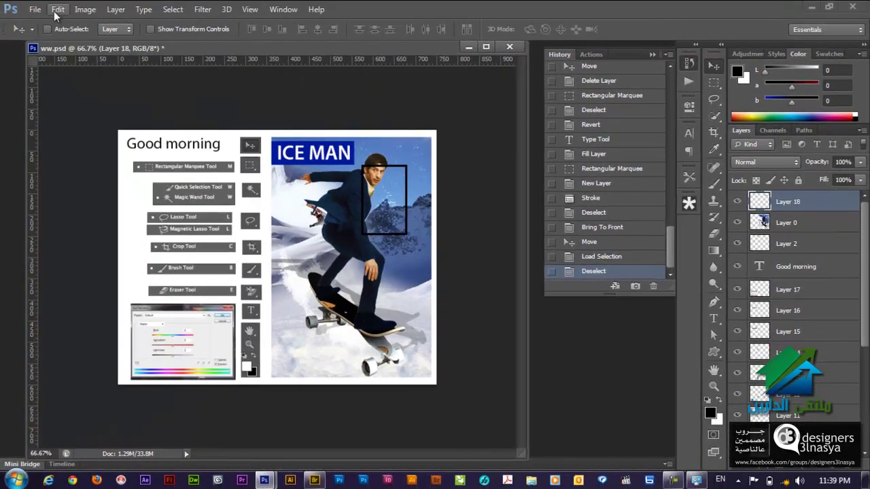
left_click(54, 10)
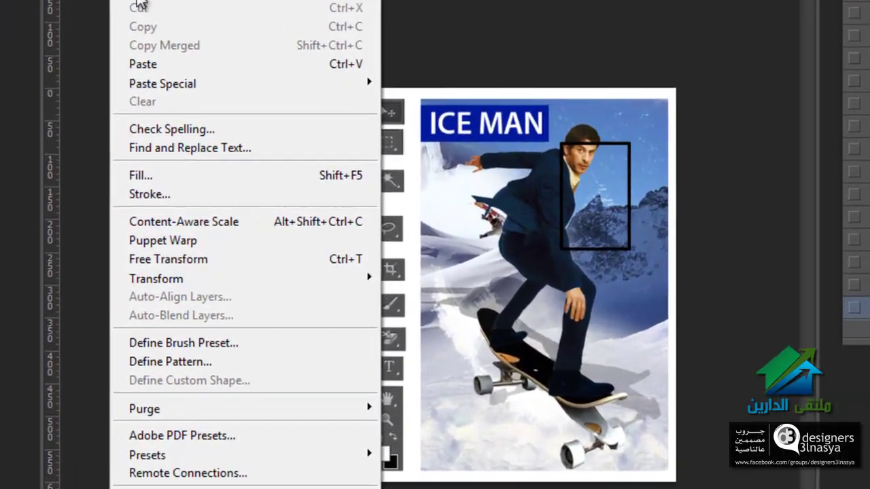
- Try Content-Aware Scale on the head area, cancel it, deselect, and zoom into the skater image
left_click(240, 222)
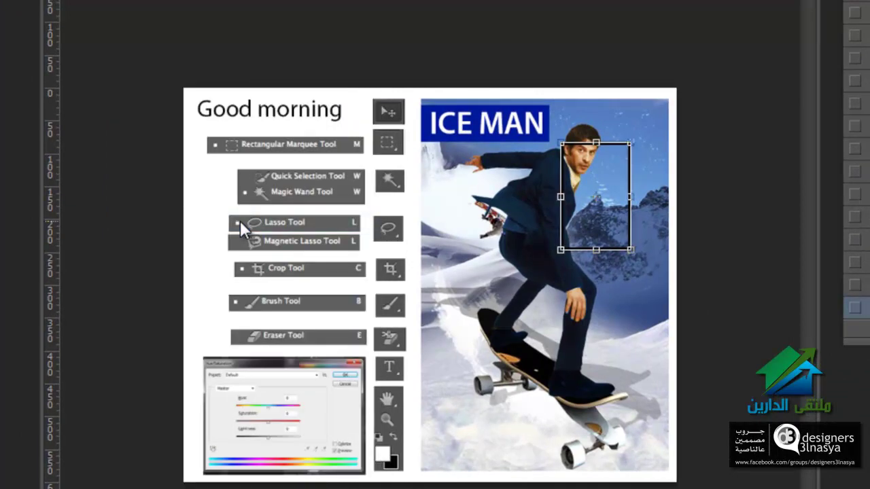
key("Return")
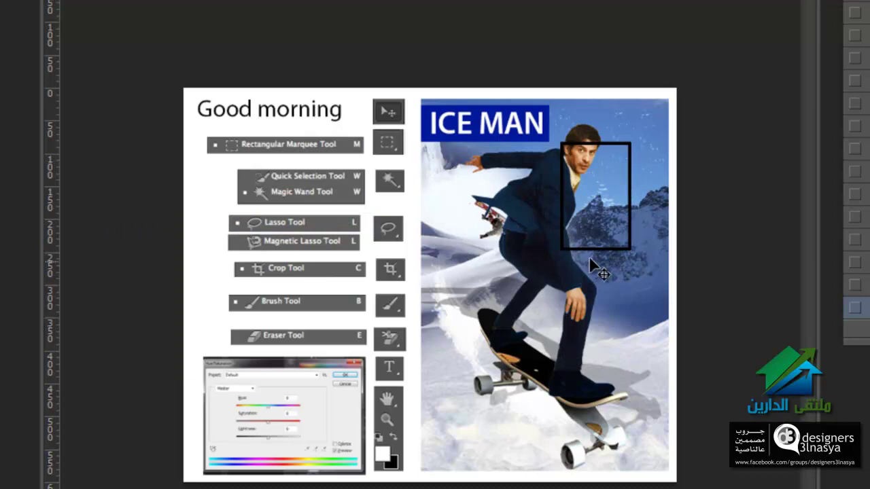
key("ctrl+d")
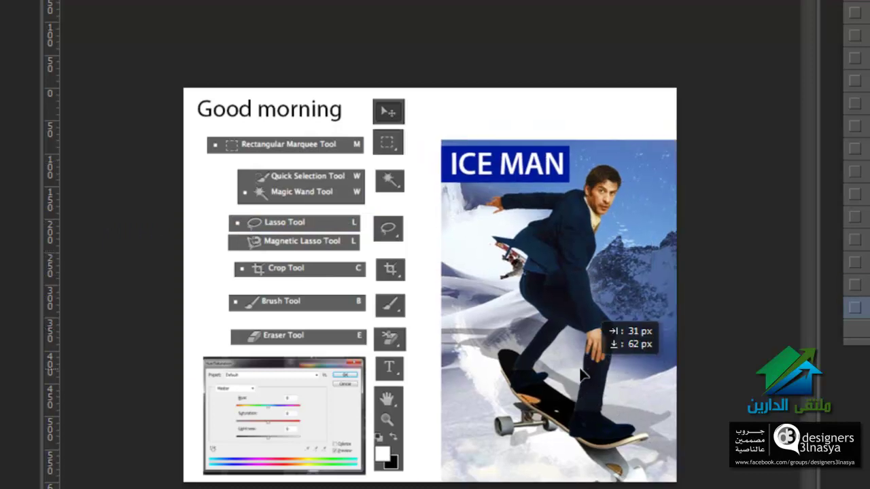
left_click(569, 314)
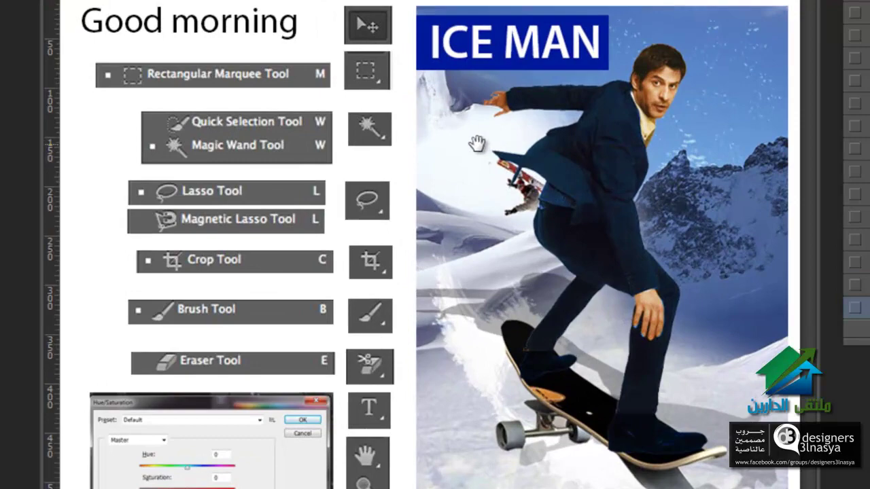
mouse_move(462, 219)
left_mouse_down()
mouse_move(718, 237)
mouse_move(326, 201)
left_mouse_up()
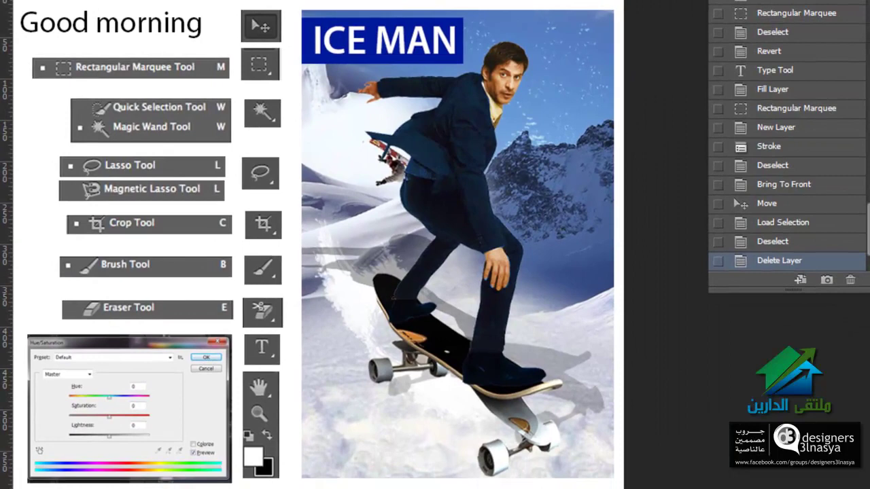
- Duplicate the ICE MAN skater image and place the copy to the left
key("ctrl+t")
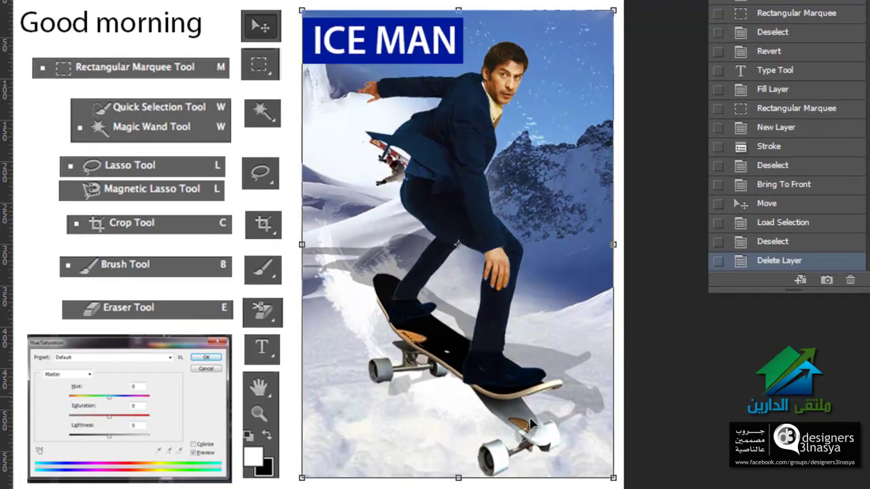
left_click_drag(468, 476, 472, 349)
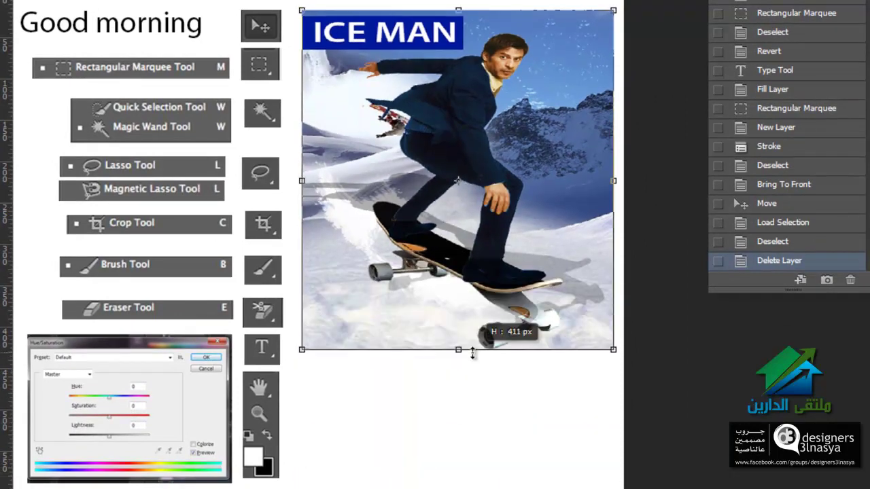
key("Escape")
mouse_move(495, 255)
left_mouse_down()
mouse_move(227, 255)
mouse_move(189, 241)
left_mouse_up()
left_click_drag(272, 245, 347, 251)
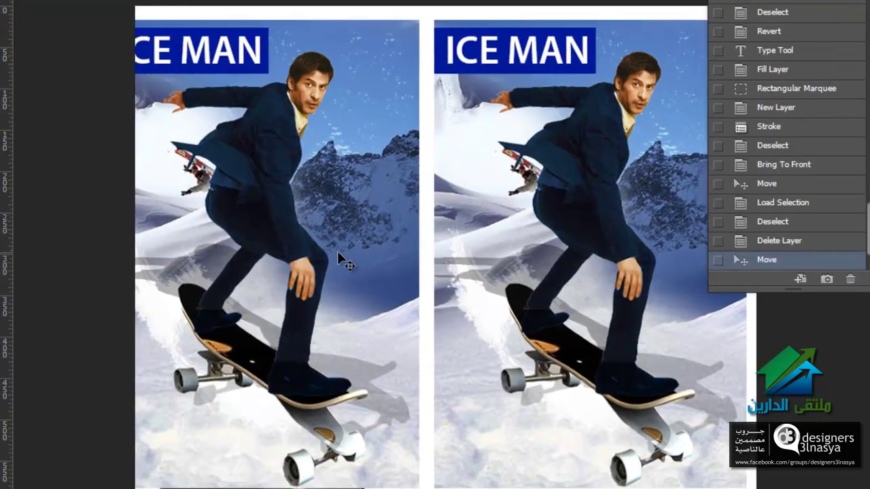
- Squash the left copy to 348 px high with a horizontal guide along its bottom edge
key("ctrl+t")
left_click_drag(280, 472, 295, 309)
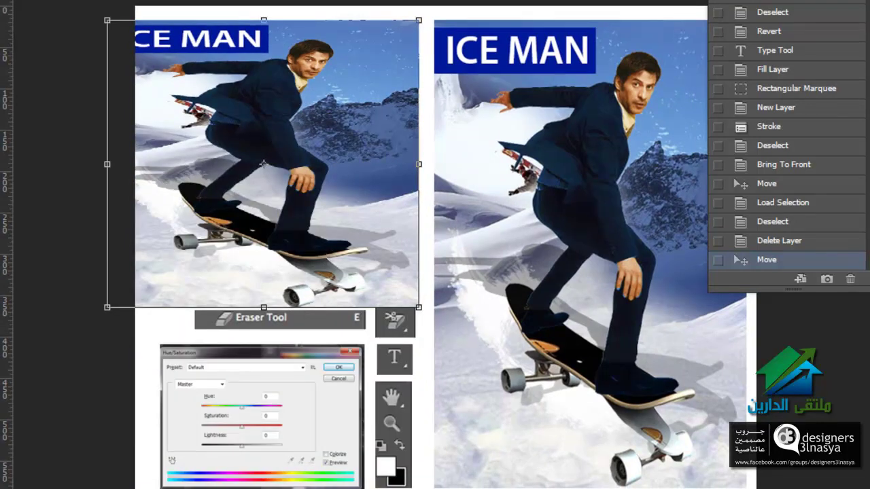
left_click_drag(391, 3, 390, 307)
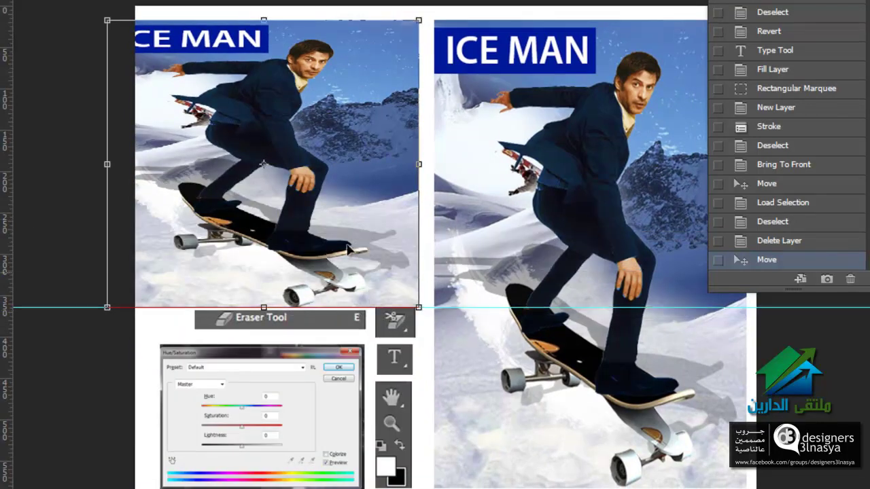
key("Return")
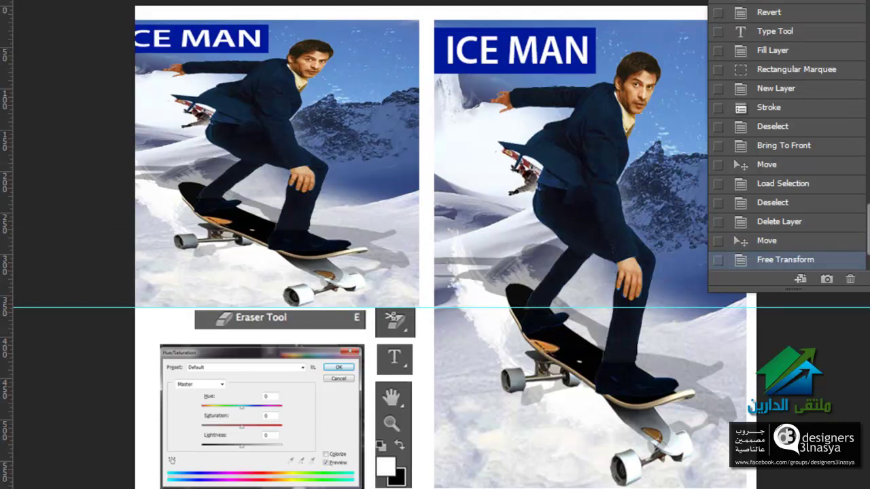
key("alt+e")
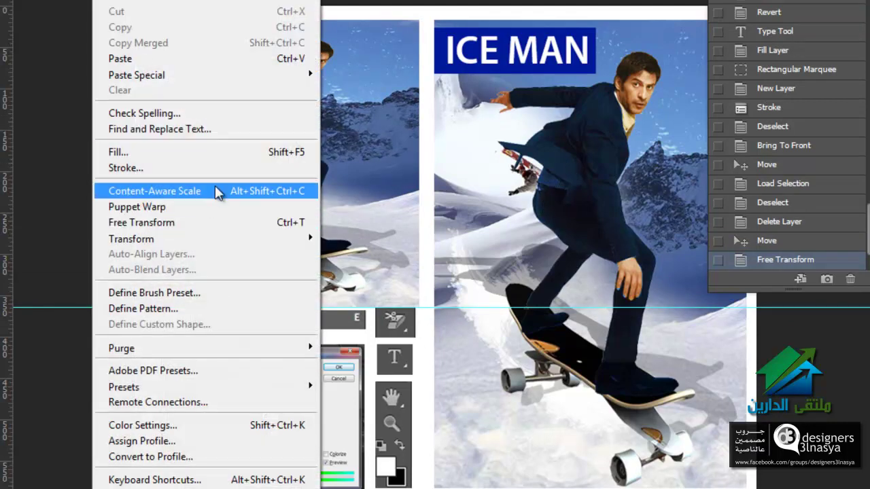
- Content-aware scale the right image to 348 px high, then stretch it taller with Free Transform
left_click(216, 193)
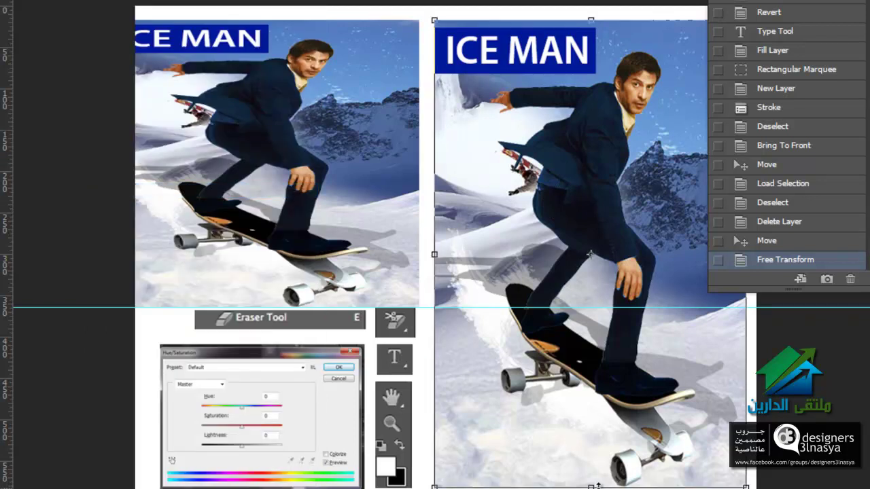
mouse_move(596, 485)
left_mouse_down()
mouse_move(604, 300)
mouse_move(600, 307)
left_mouse_up()
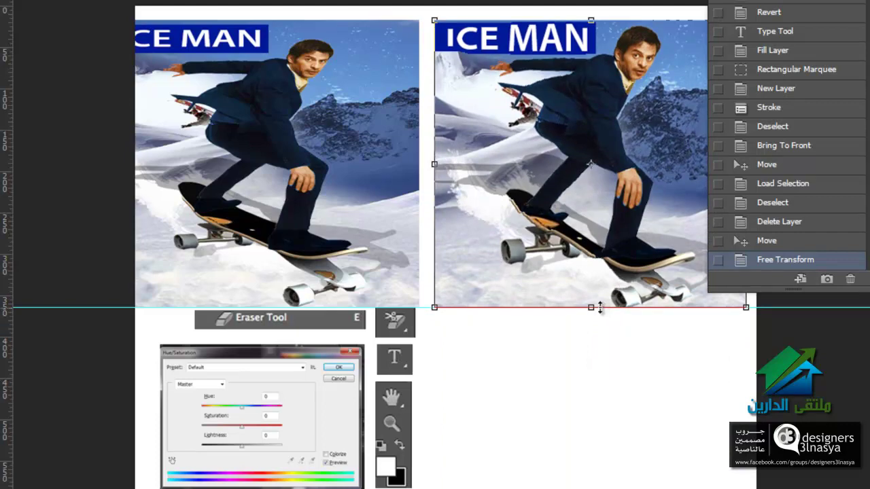
left_click_drag(545, 230, 448, 236)
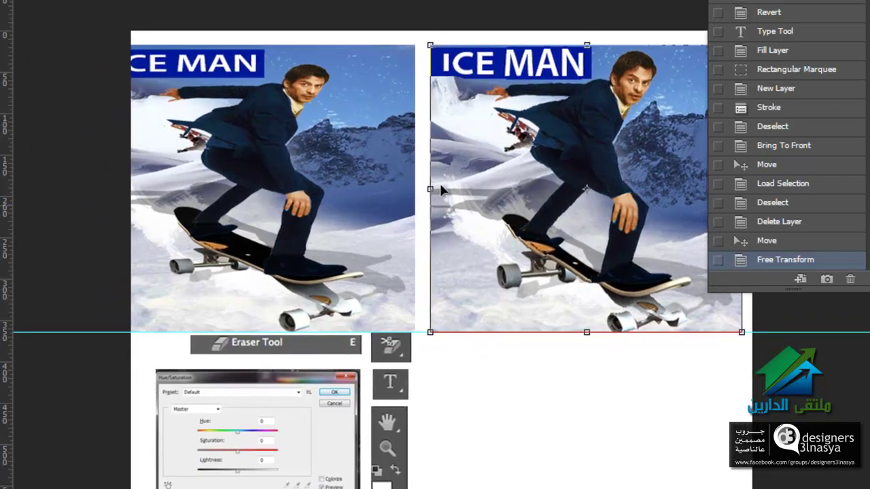
key("Return")
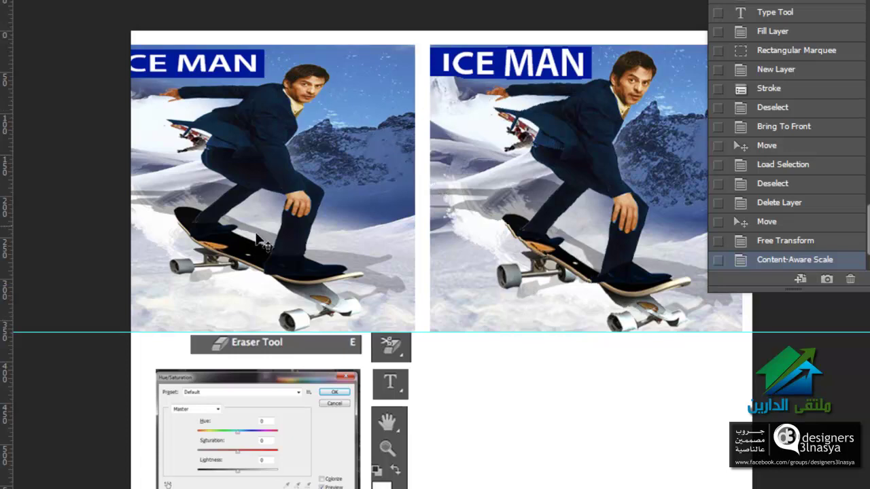
key("ctrl+t")
left_click_drag(424, 333, 425, 422)
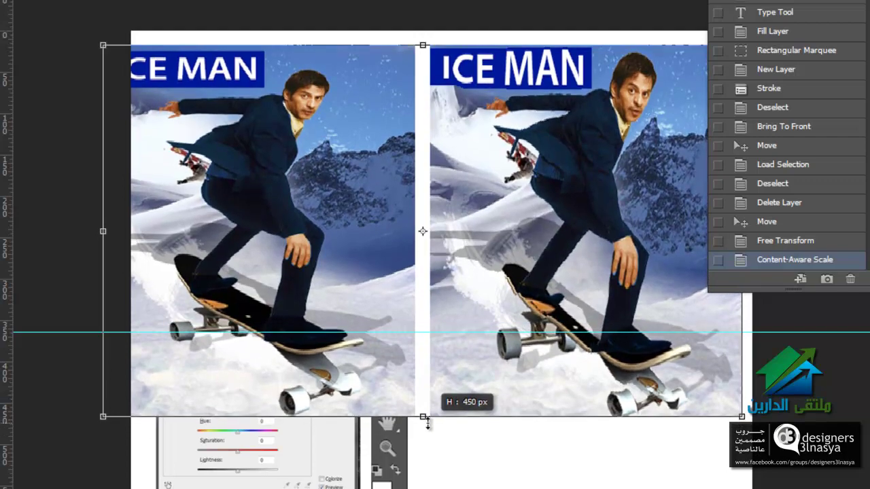
key("Return")
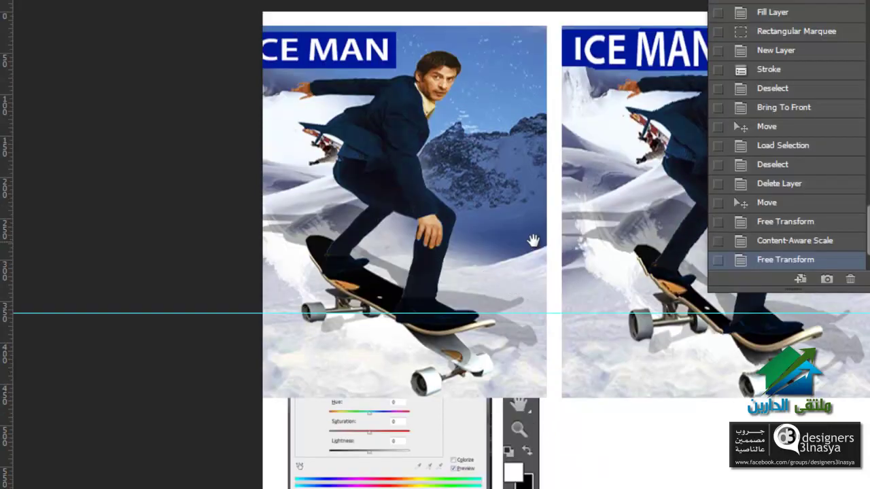
- Undo the two scaling steps and delete the squashed duplicate layer
left_click_drag(534, 238, 346, 204)
key("ctrl+alt+z")
key("ctrl+alt+z")
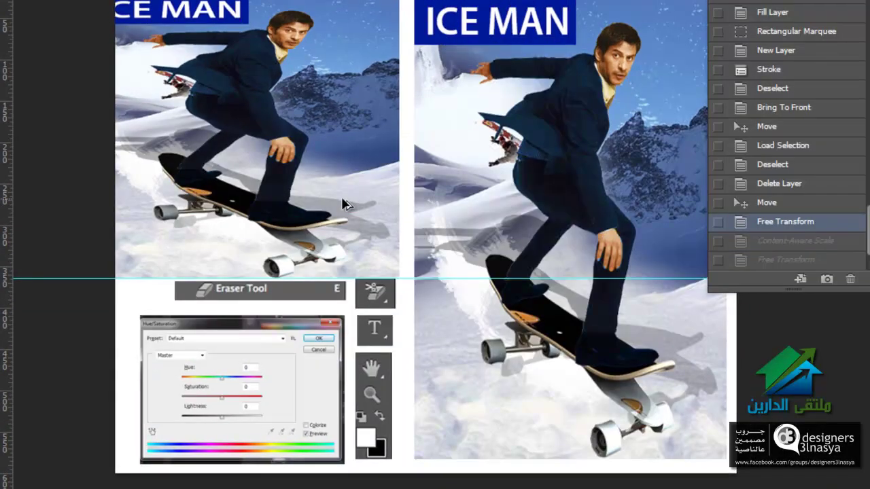
left_click_drag(231, 160, 175, 172)
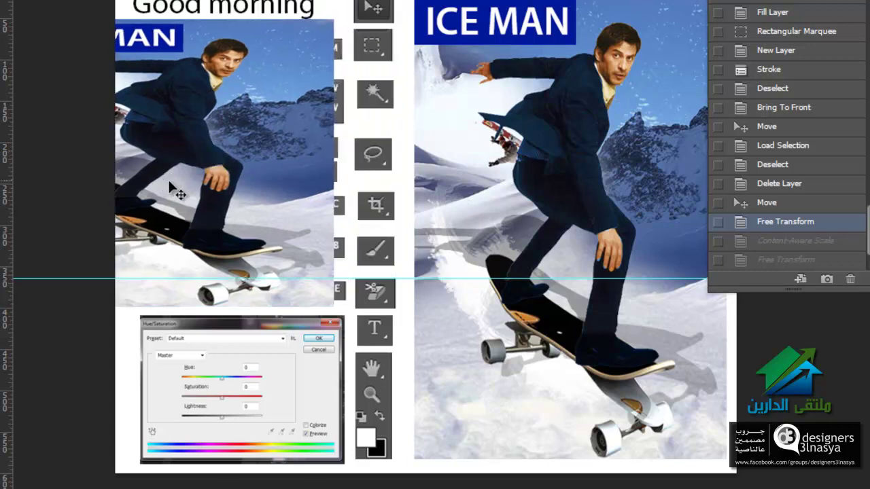
key("Delete")
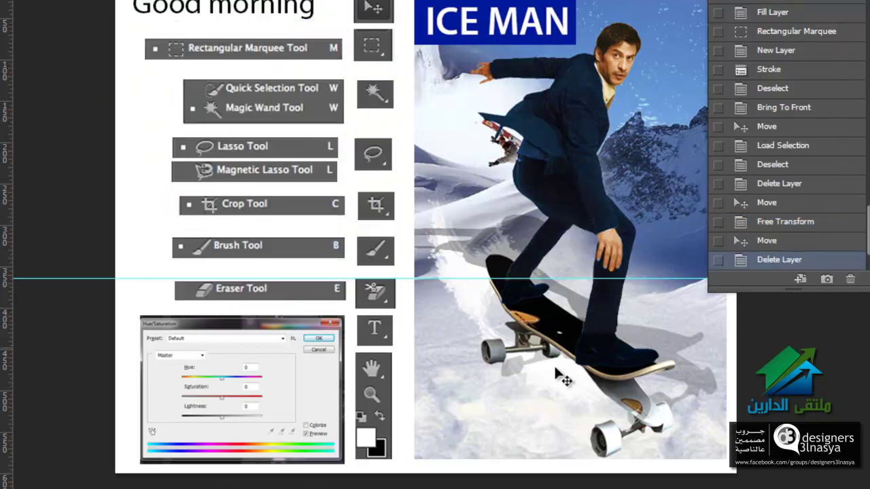
key("alt+e")
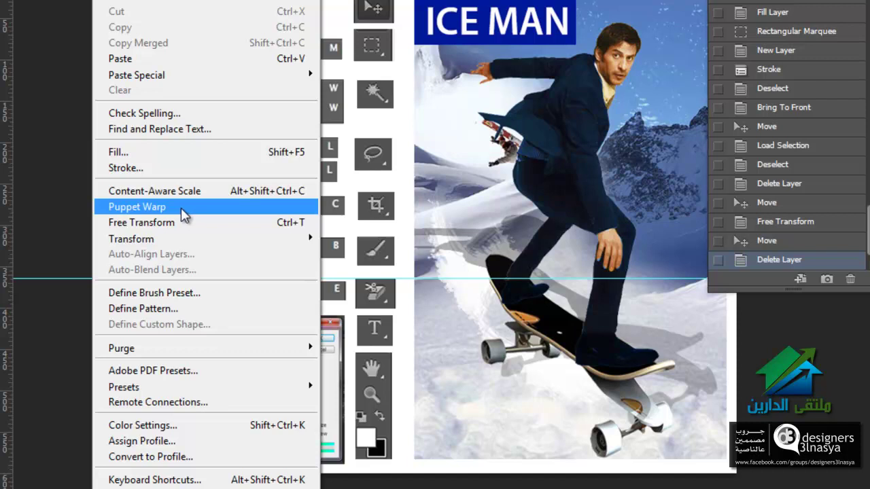
- Try Puppet Warp, then pan the view to the skater image
left_click(507, 143)
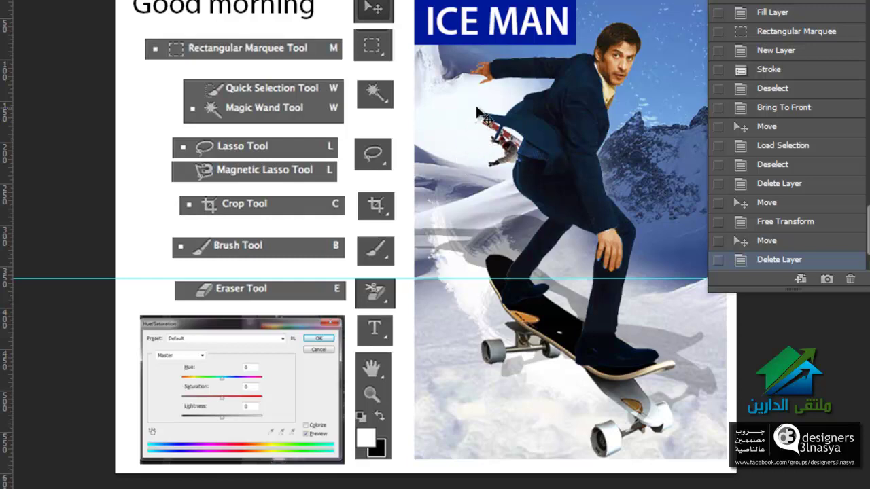
key("f")
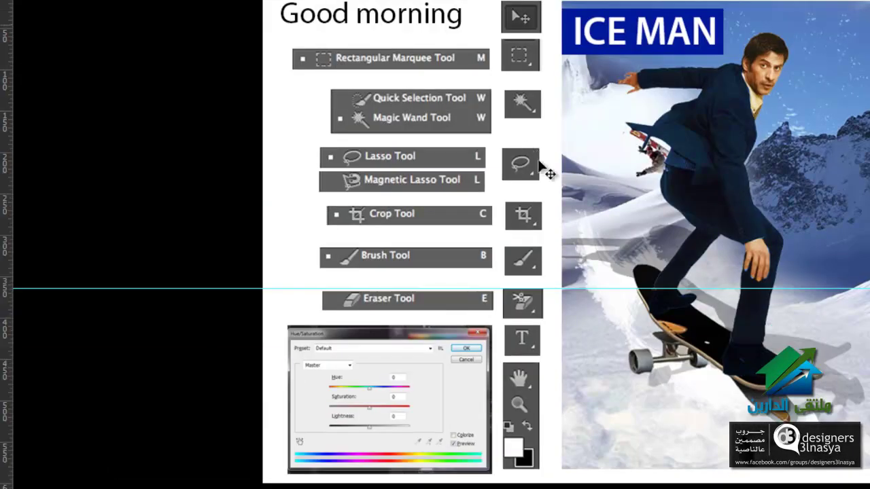
scroll(571, 189, "up", 1)
left_click_drag(570, 189, 249, 154)
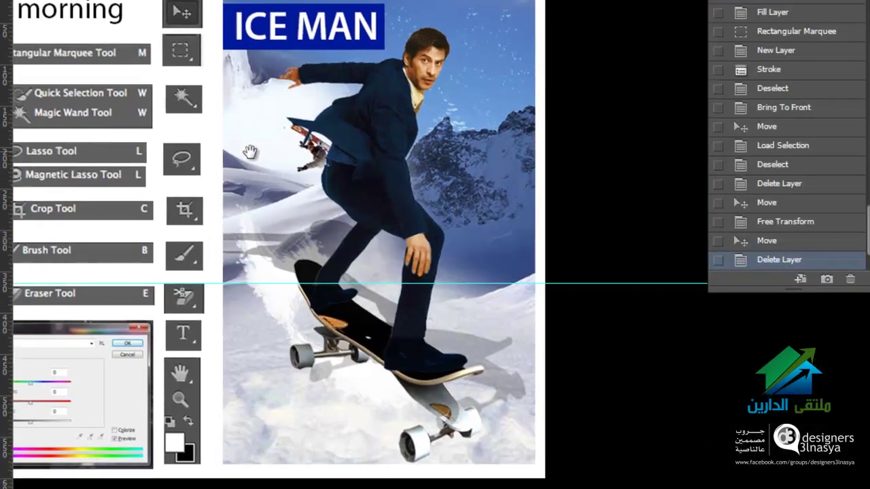
- Squeeze the ICE MAN image to about 75 px wide with Free Transform
key("ctrl+t")
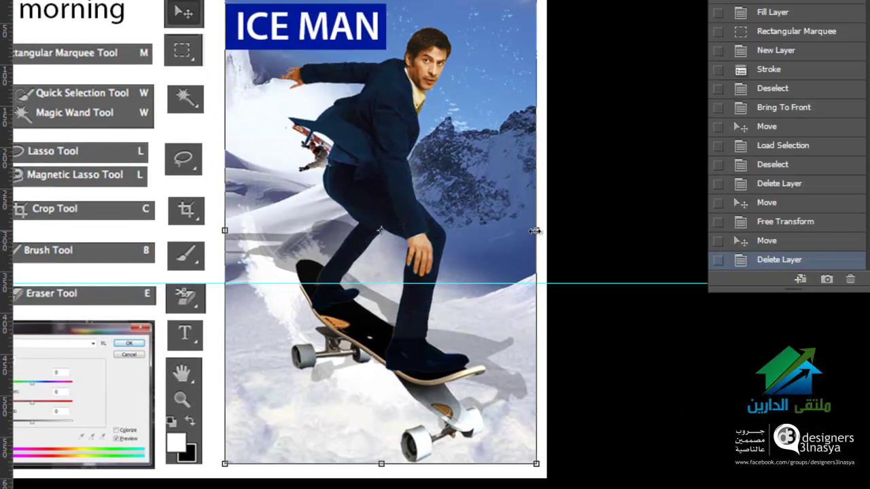
left_click_drag(535, 231, 391, 226)
key("Return")
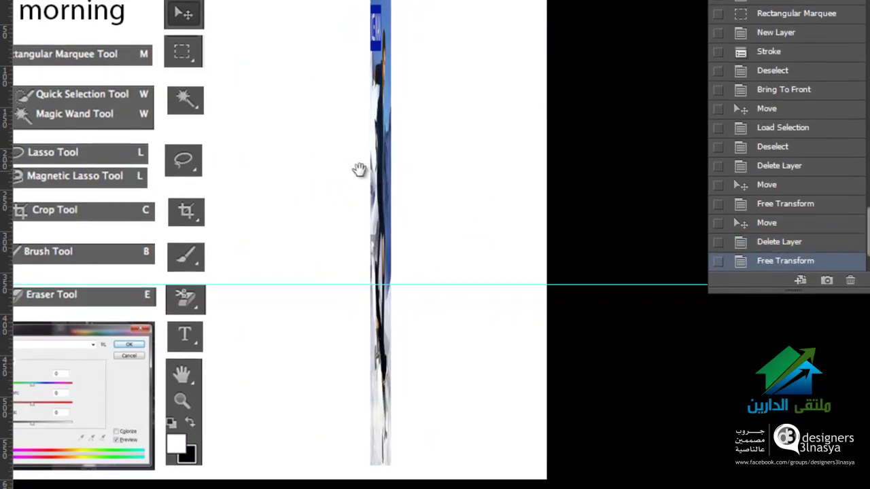
left_click_drag(359, 168, 487, 173)
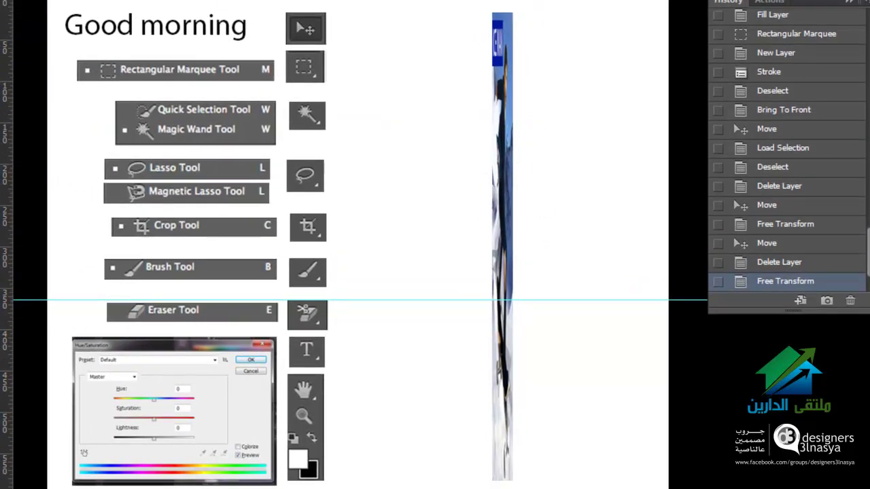
key("alt+e")
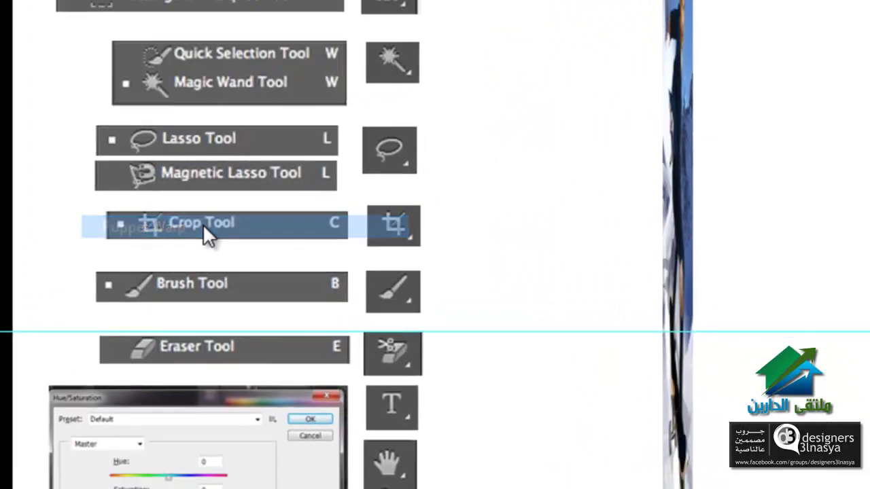
- Warp the narrow strip into a teardrop shape, then undo the warp
left_click(202, 226)
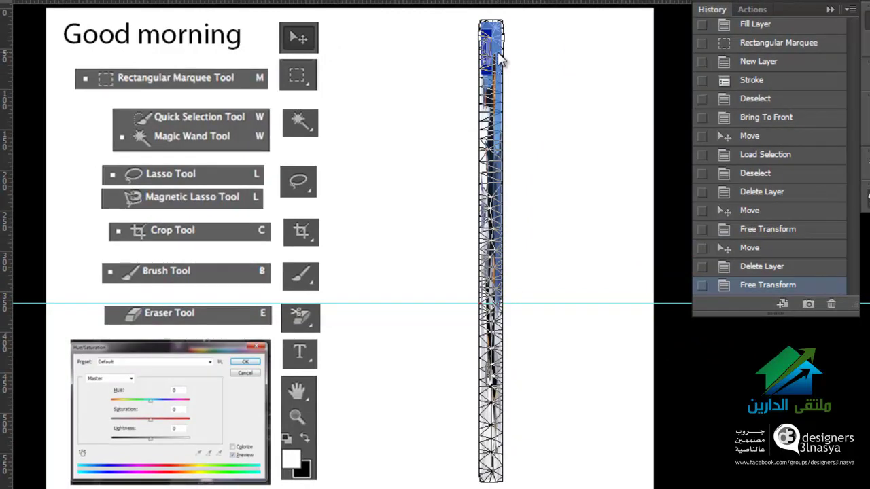
key("Return")
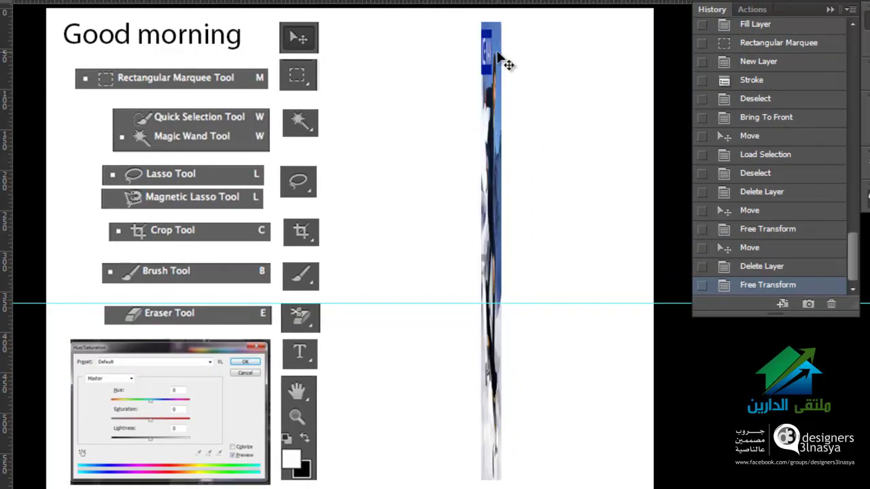
key("ctrl+t")
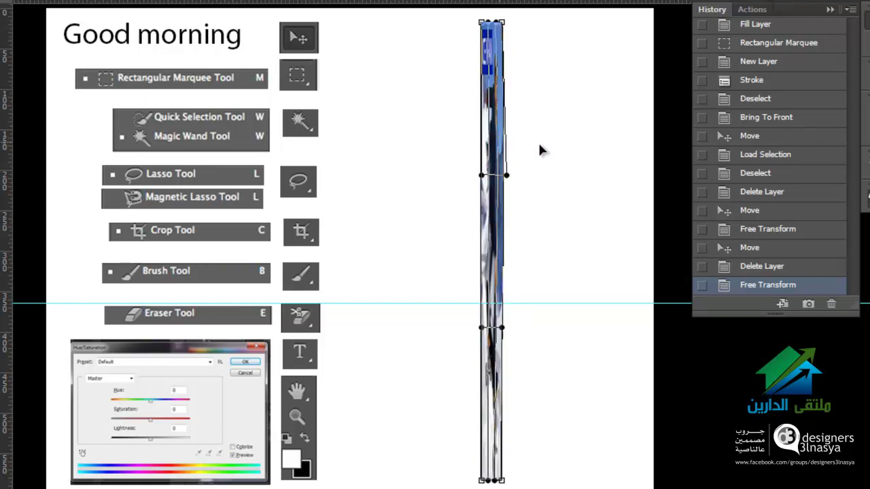
left_click_drag(540, 147, 605, 158)
left_click_drag(510, 164, 455, 184)
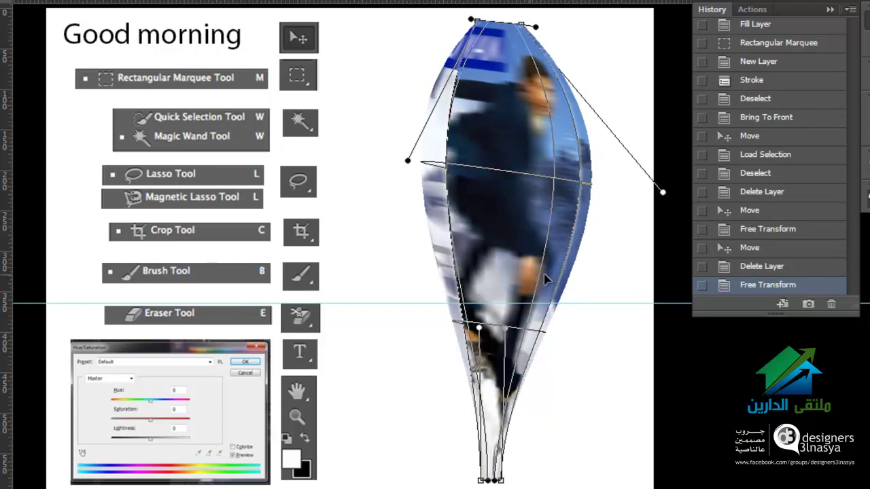
left_click_drag(533, 280, 532, 282)
key("Return")
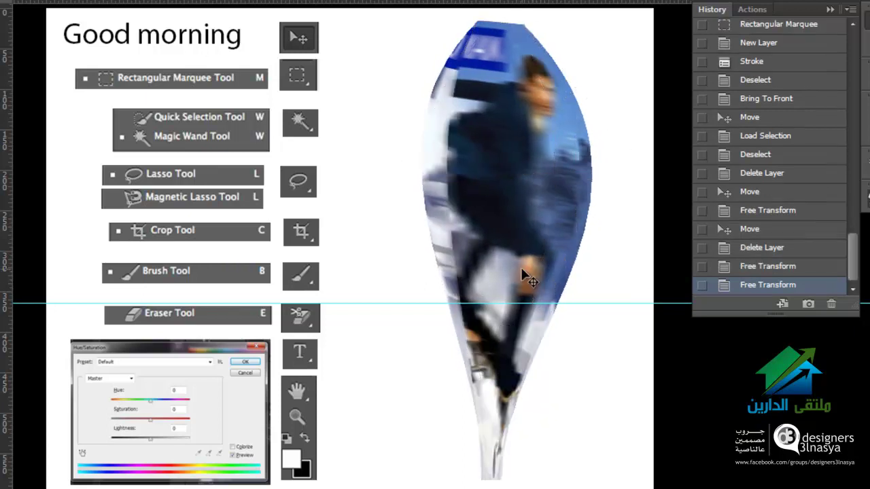
key("ctrl+z")
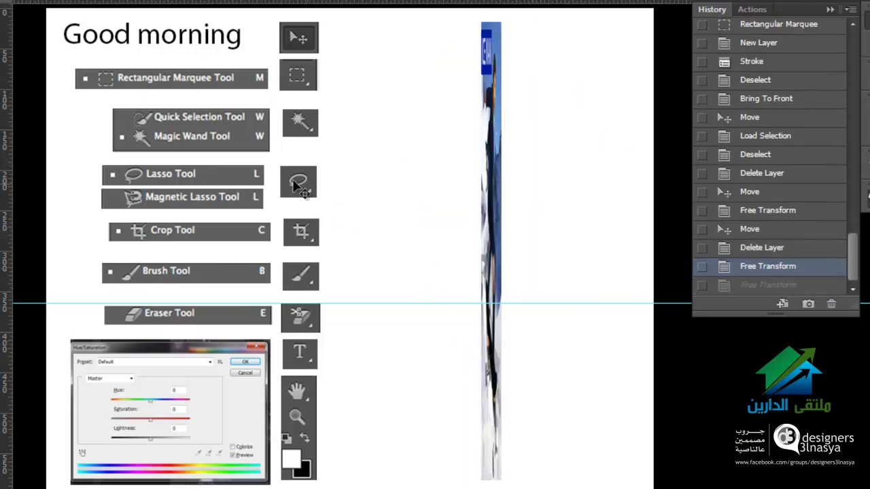
left_click(112, 1)
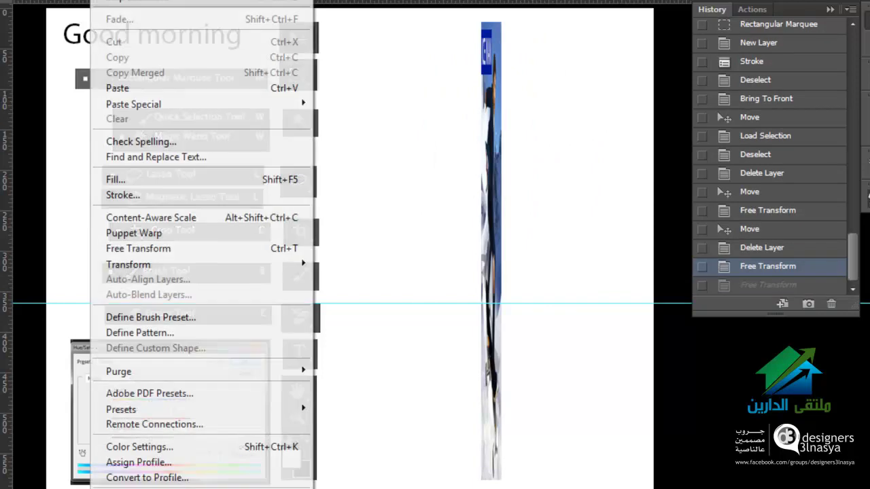
- Bend the strip with Puppet Warp pins into hooks, curves and a tall arch
left_click(236, 238)
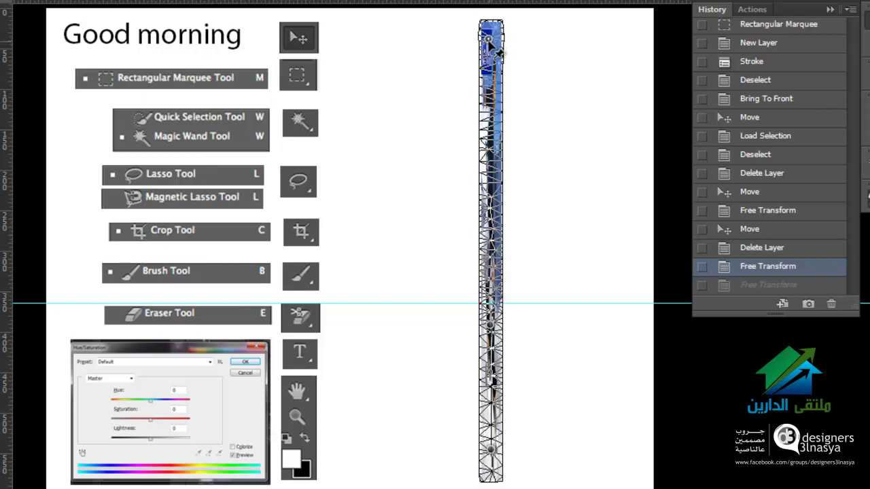
left_click_drag(490, 40, 579, 232)
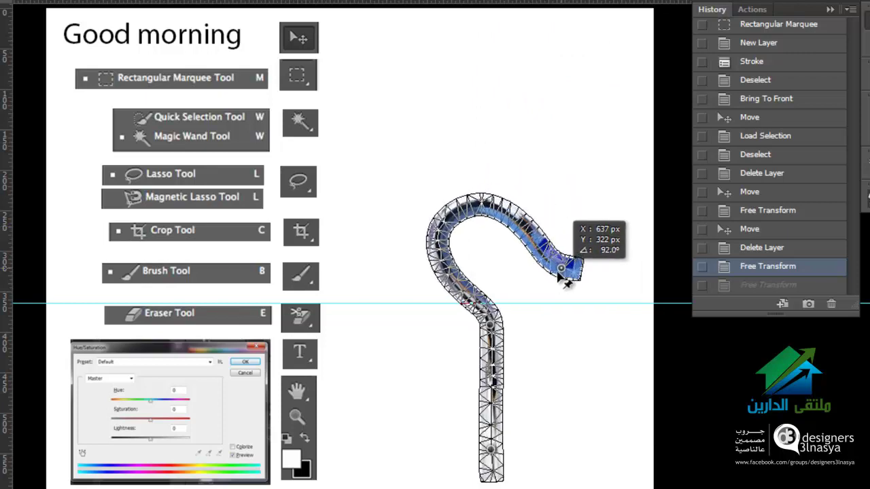
left_click_drag(580, 232, 321, 232)
mouse_move(333, 269)
left_mouse_down()
mouse_move(361, 346)
mouse_move(287, 194)
mouse_move(528, 125)
mouse_move(625, 278)
mouse_move(534, 62)
mouse_move(301, 156)
mouse_move(294, 346)
mouse_move(393, 389)
mouse_move(355, 343)
left_mouse_up()
mouse_move(418, 241)
left_mouse_down()
mouse_move(385, 222)
mouse_move(395, 86)
mouse_move(418, 320)
mouse_move(433, 316)
mouse_move(395, 389)
mouse_move(397, 412)
left_mouse_up()
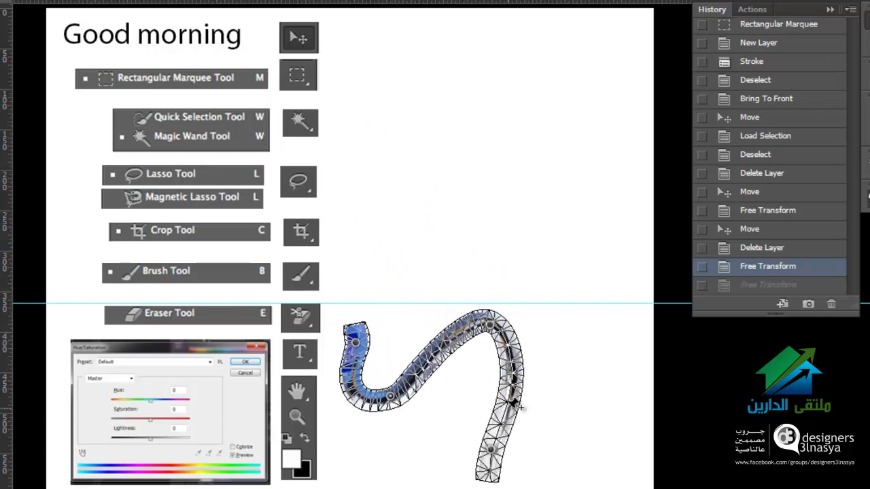
mouse_move(521, 408)
left_mouse_down()
mouse_move(564, 378)
mouse_move(432, 421)
mouse_move(488, 410)
mouse_move(476, 411)
left_mouse_up()
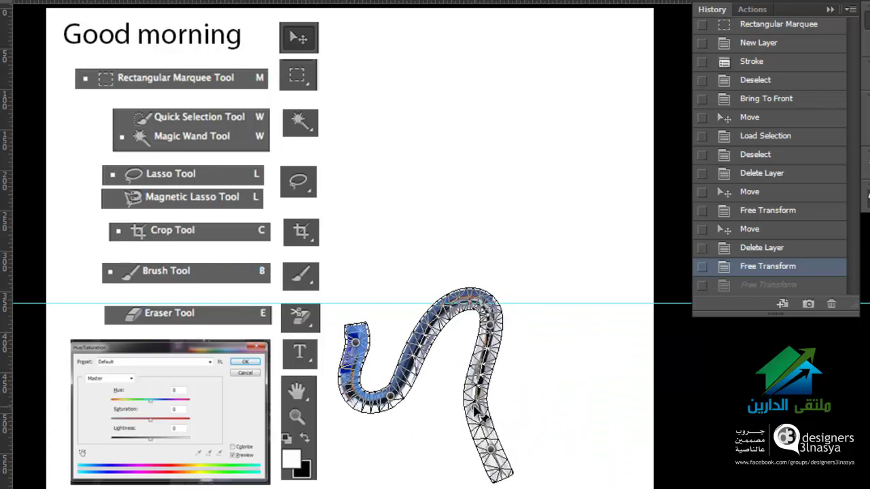
- Commit the strip's puppet warp, then step back twice to restore the full poster
key("Return")
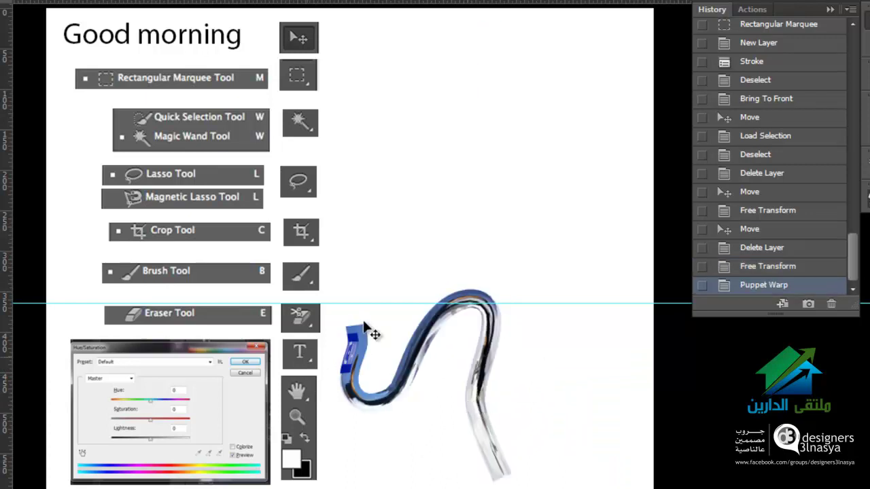
key("ctrl+alt+z")
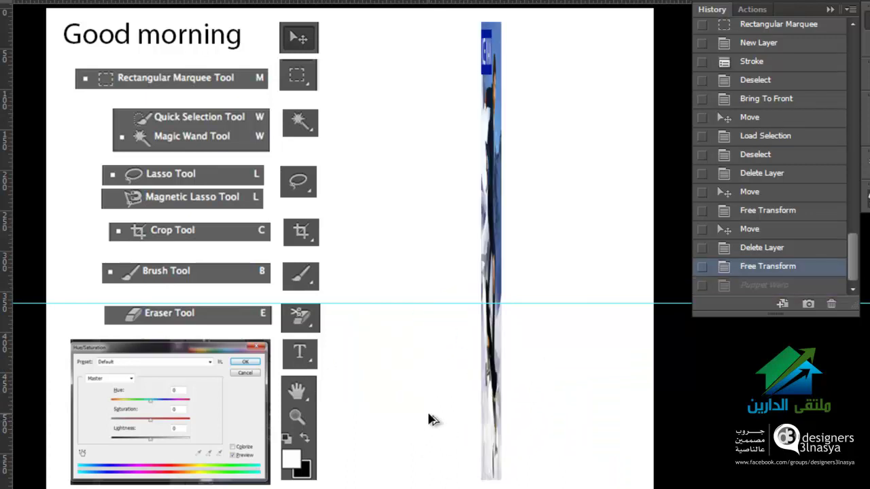
key("ctrl+alt+z")
- Puppet-warp the poster: pin the lower-left snow and bend the ICE MAN title down-left
left_click(112, 2)
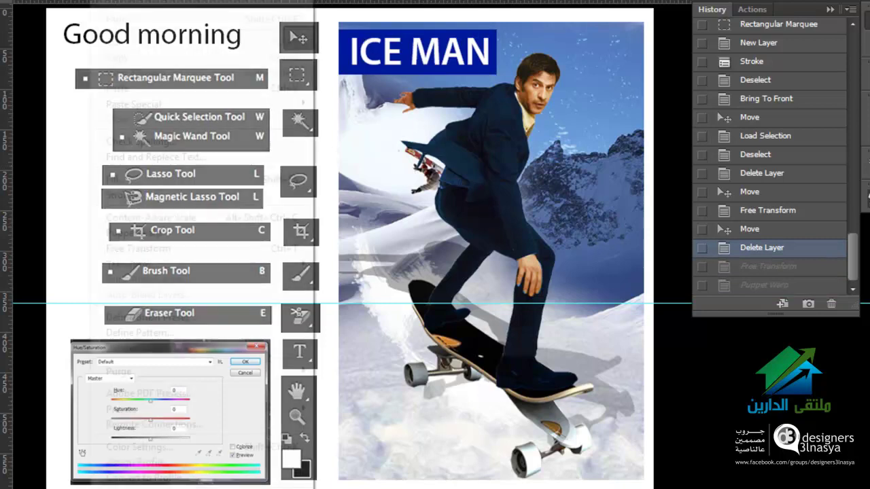
left_click(157, 233)
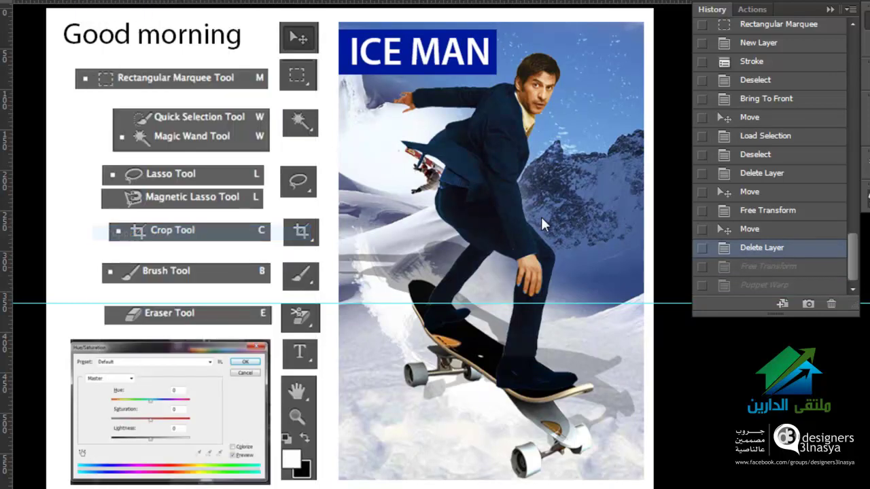
left_click(384, 408)
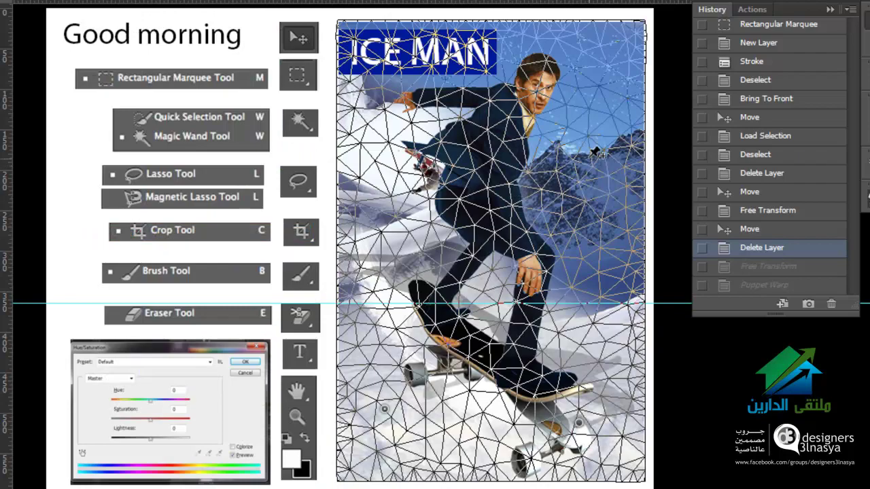
left_click(484, 45)
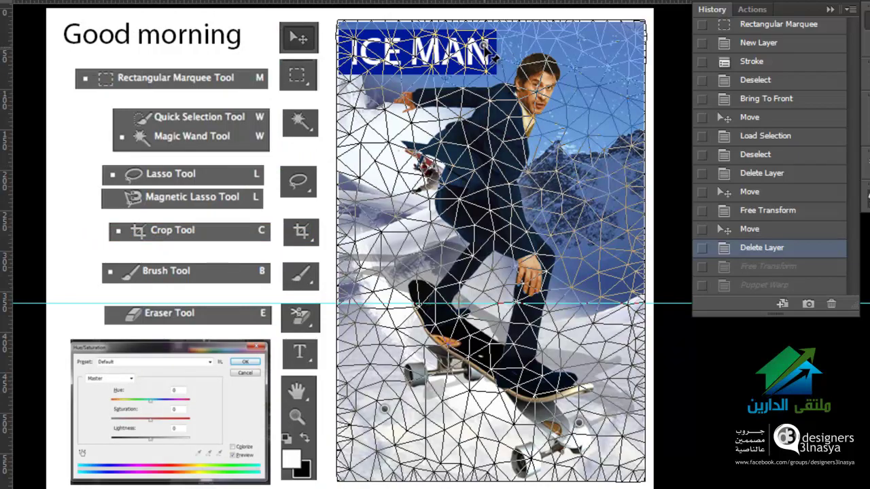
mouse_move(489, 54)
left_mouse_down()
mouse_move(258, 164)
mouse_move(81, 139)
mouse_move(147, 170)
mouse_move(126, 163)
left_mouse_up()
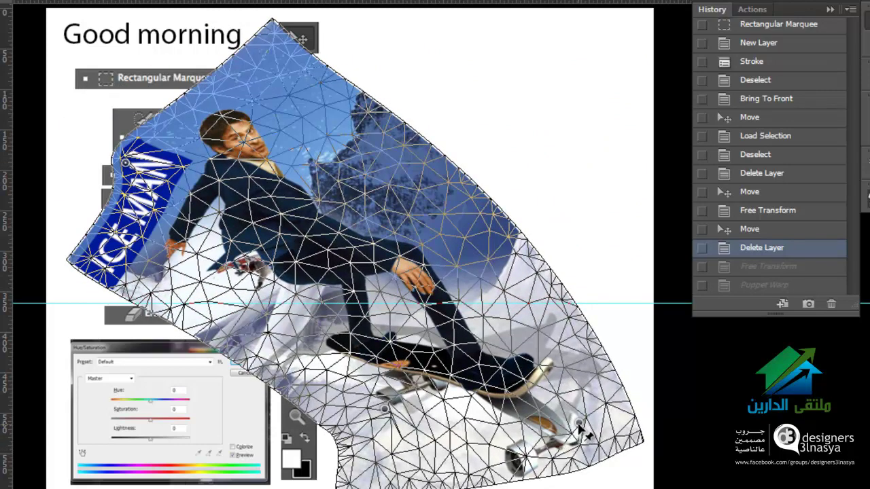
- Re-pin the mountain area, rotate the poster into a fan, commit, then undo it
left_click(483, 217)
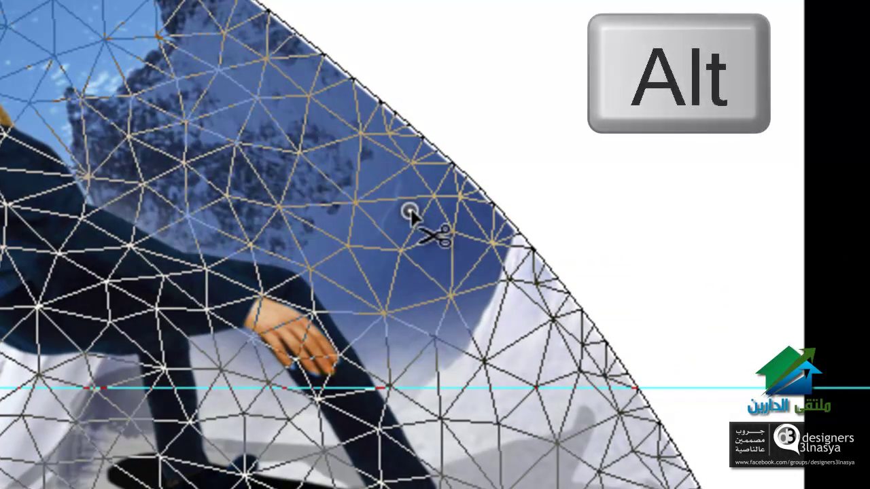
left_click(410, 212, "alt")
left_click(412, 211)
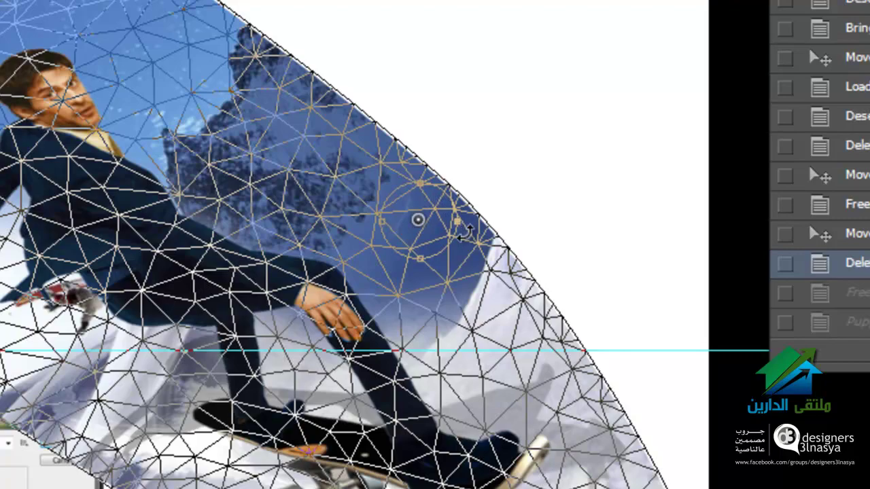
mouse_move(466, 233)
left_mouse_down()
mouse_move(345, 21)
mouse_move(479, 105)
mouse_move(532, 247)
mouse_move(505, 398)
mouse_move(435, 82)
mouse_move(470, 145)
mouse_move(462, 309)
mouse_move(483, 231)
mouse_move(509, 250)
left_mouse_up()
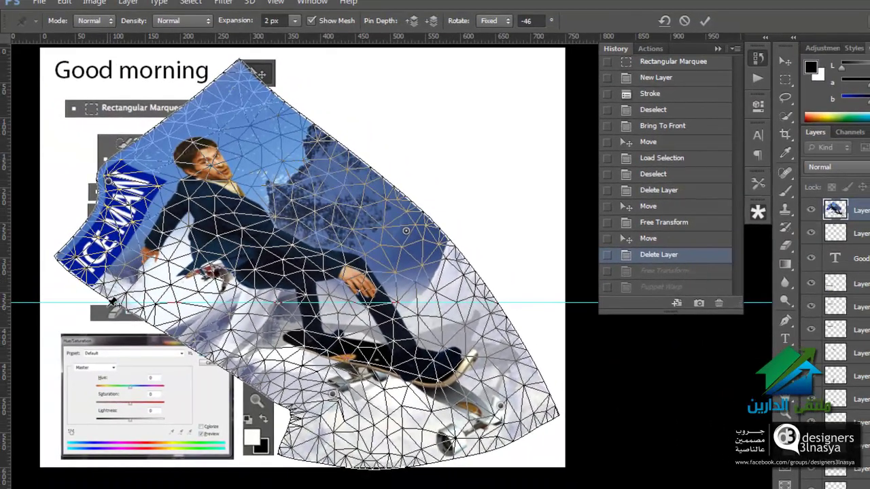
key("Return")
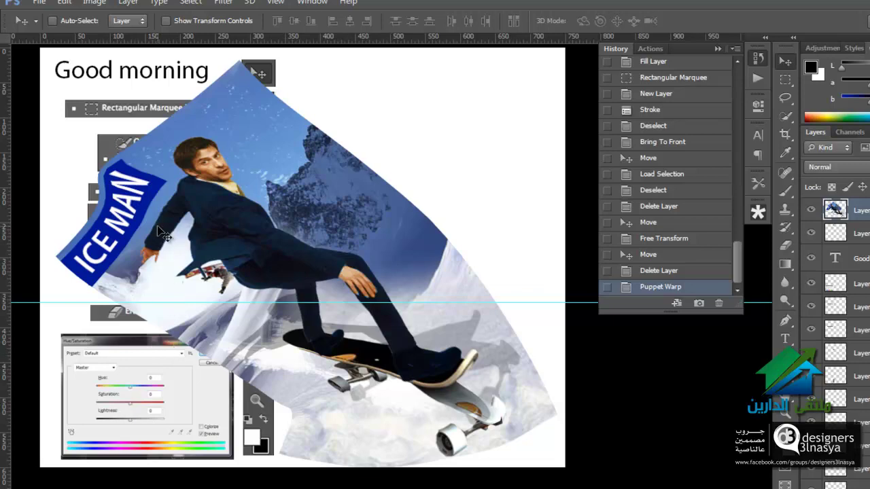
key("ctrl+z")
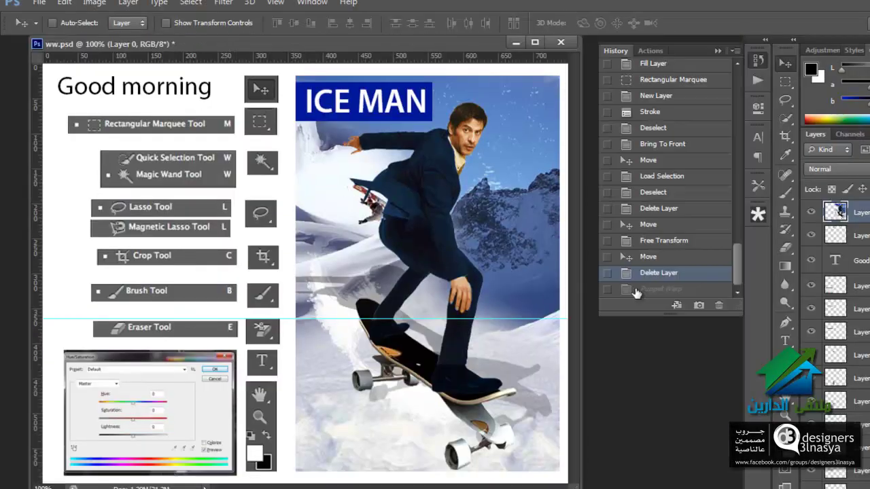
- Open the robot drawing drawing-a-robot-by-wayne-tully1.jpg in full screen mode
left_click(636, 289)
key("ctrl+o")
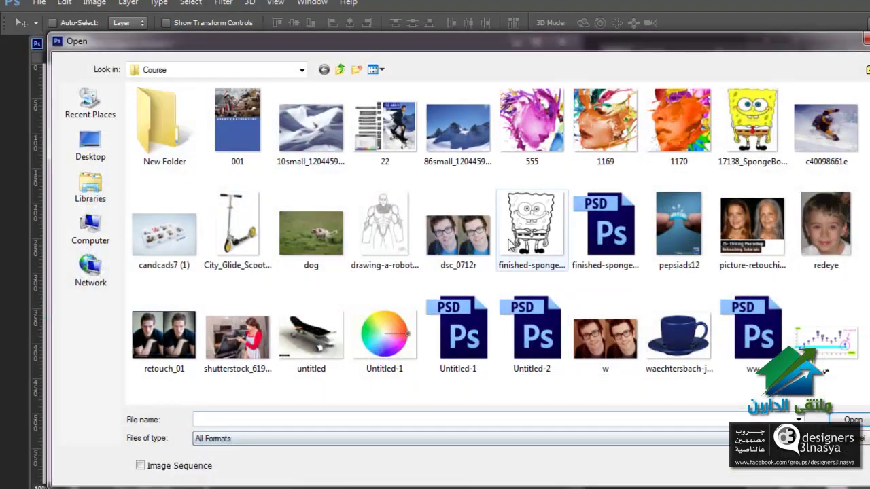
left_click(381, 228)
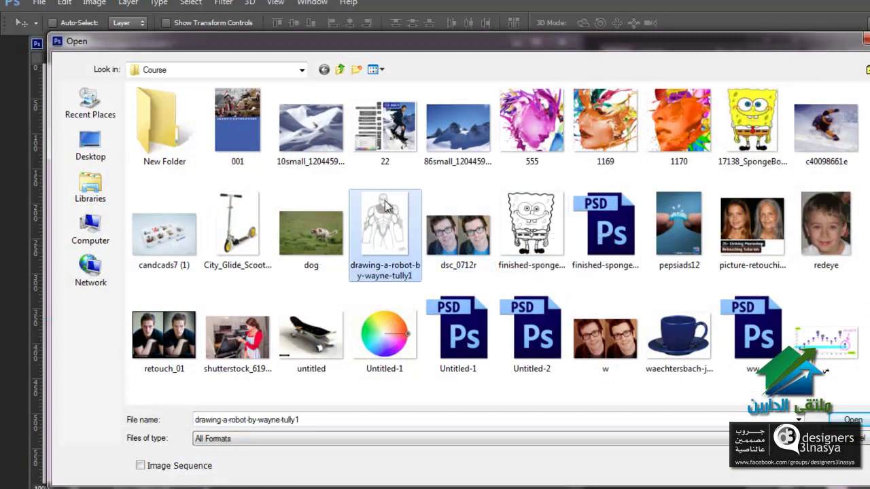
double_click(389, 211)
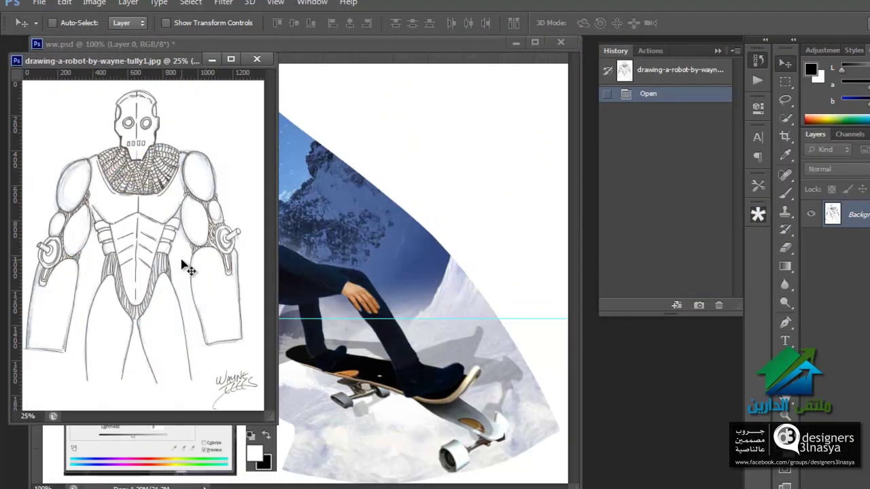
key("f")
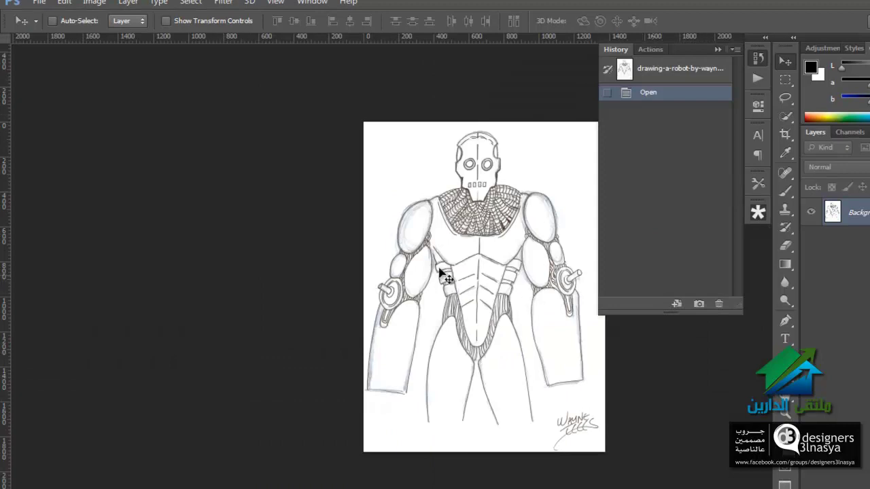
- Cut the entire robot drawing onto a new Layer 1 above Background
left_click_drag(424, 255, 404, 257)
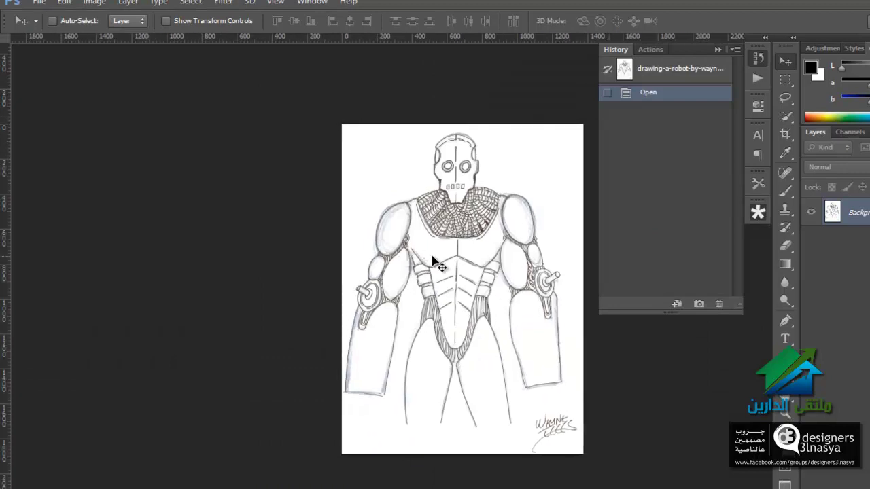
key("ctrl+a")
key("ctrl+shift+j")
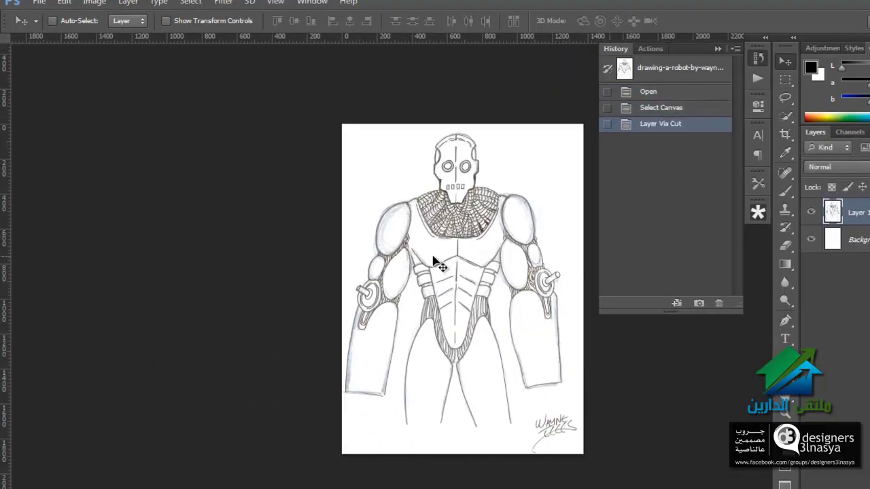
left_click_drag(440, 280, 293, 243)
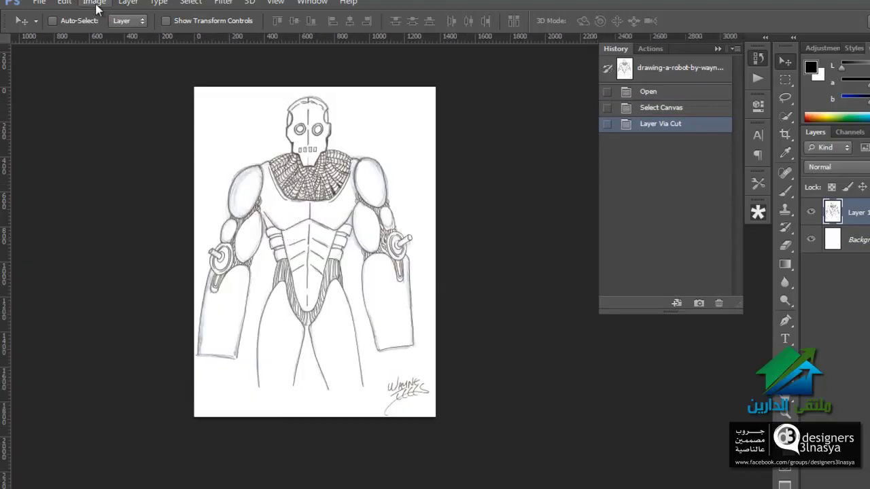
left_click(73, 3)
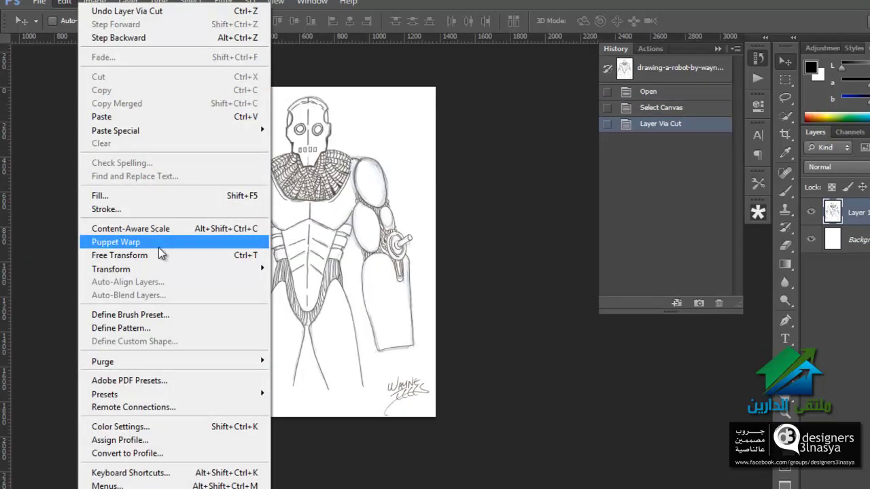
- Start Puppet Warp on the robot layer and pin its body, shoulders and lower corners
left_click(189, 243)
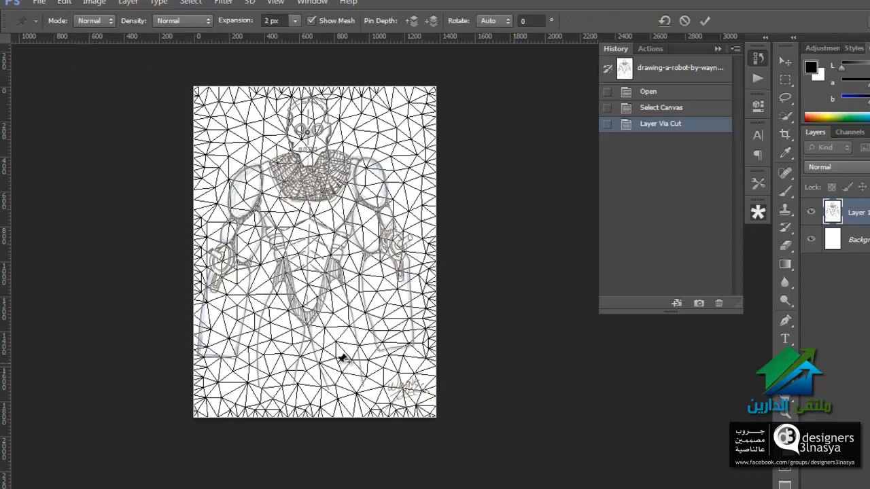
left_click(329, 360)
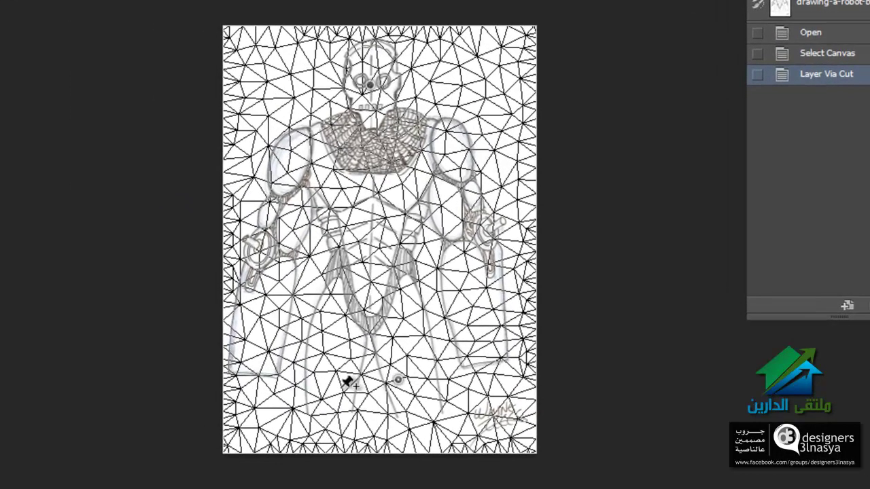
left_click(338, 386)
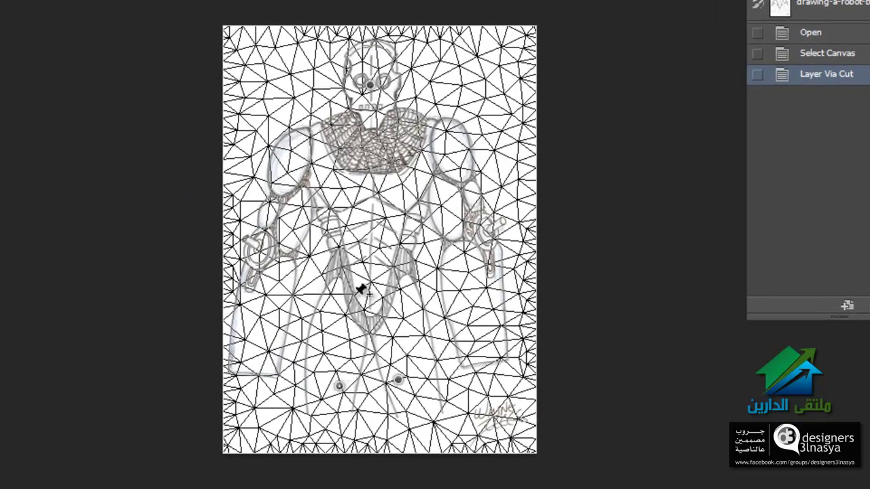
left_click(360, 271)
left_click(463, 203)
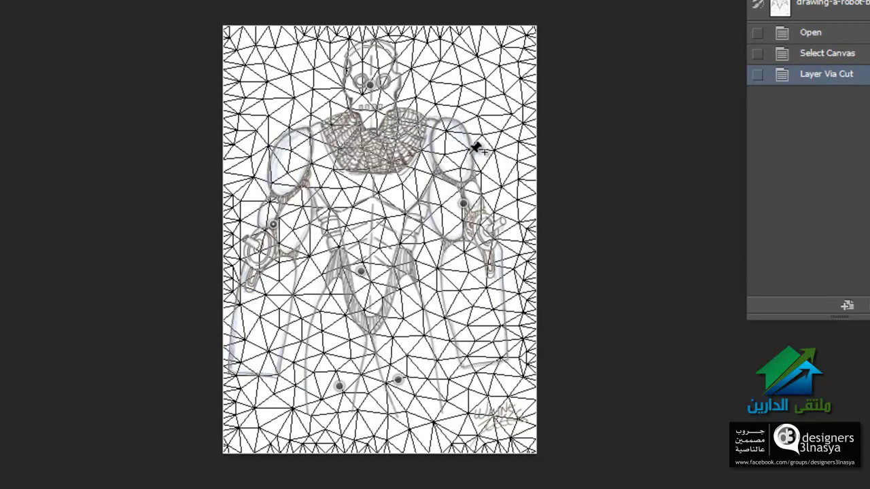
left_click(453, 141)
left_click(288, 146)
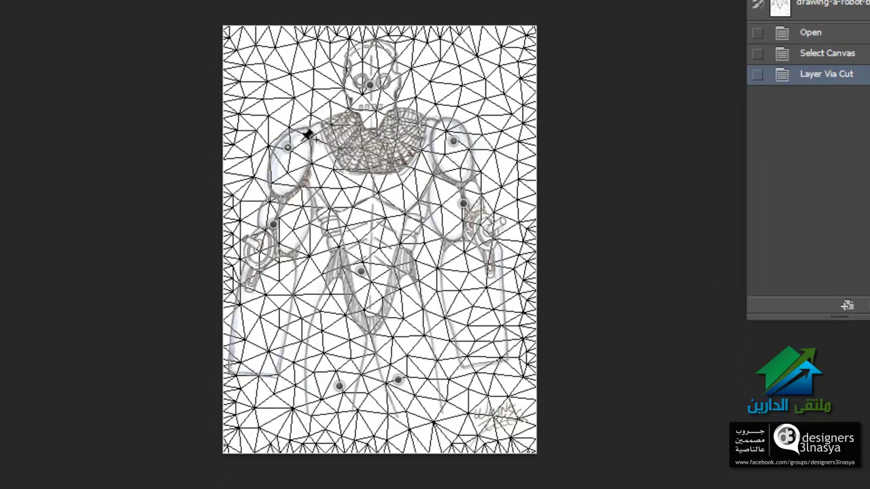
left_click(481, 347)
- Pull the robot's lower-right and lower-left arms outward and apply the warp
mouse_move(481, 348)
left_mouse_down()
mouse_move(534, 249)
mouse_move(509, 353)
mouse_move(463, 356)
mouse_move(483, 322)
mouse_move(542, 303)
mouse_move(524, 129)
mouse_move(502, 251)
mouse_move(483, 273)
mouse_move(528, 284)
mouse_move(550, 216)
mouse_move(529, 262)
left_mouse_up()
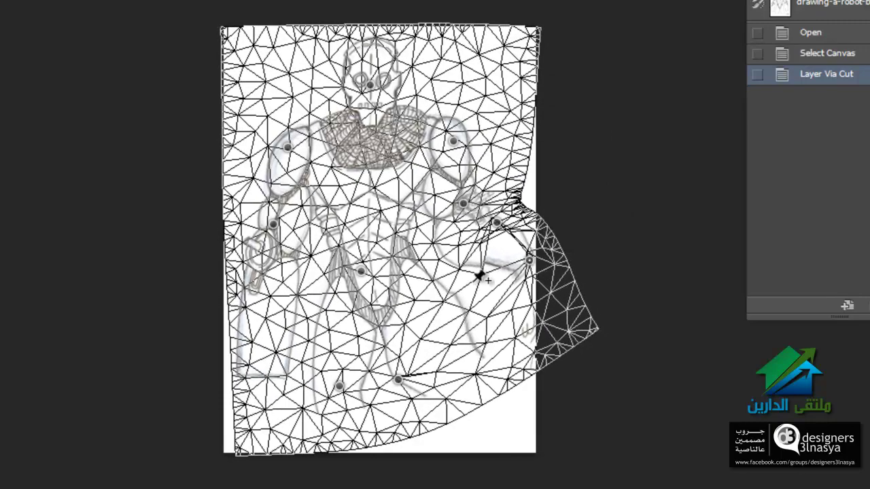
left_click(244, 347)
left_click_drag(244, 347, 241, 281)
left_click_drag(272, 336, 231, 348)
key("Return")
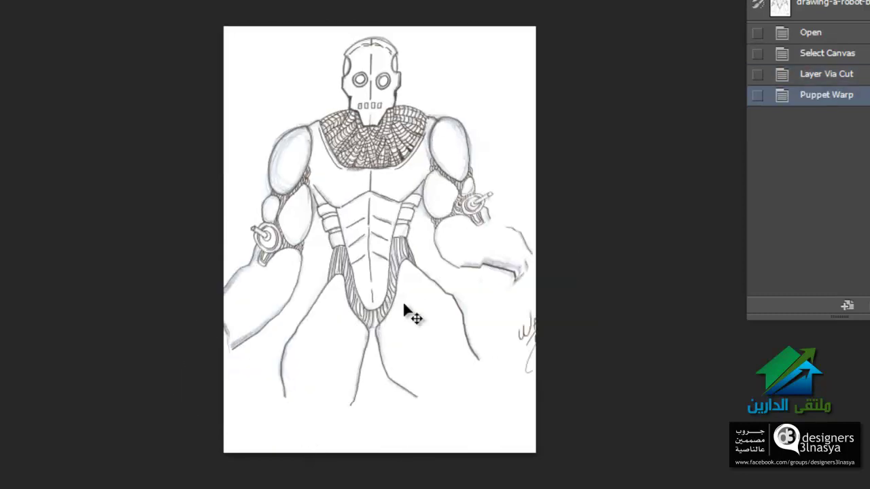
- Toggle the robot warp off and on with Ctrl+Z to compare, then close the document
key("ctrl+z")
key("ctrl+z")
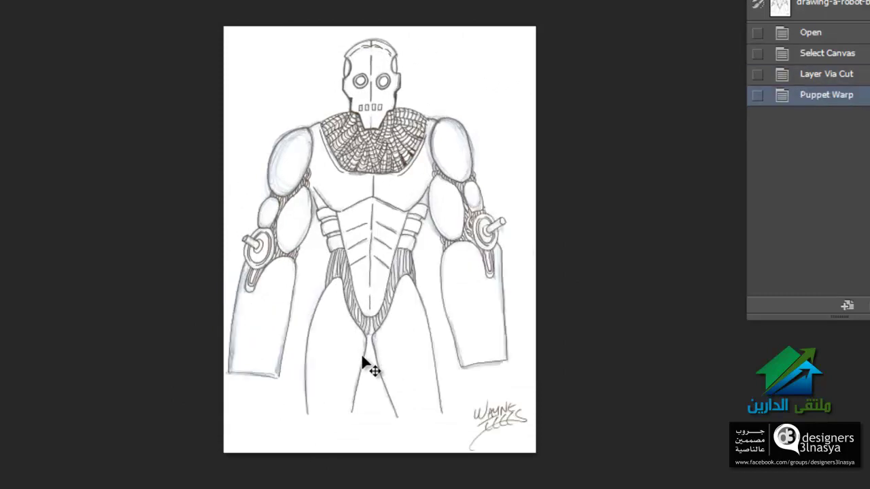
key("ctrl+z")
key("ctrl+z")
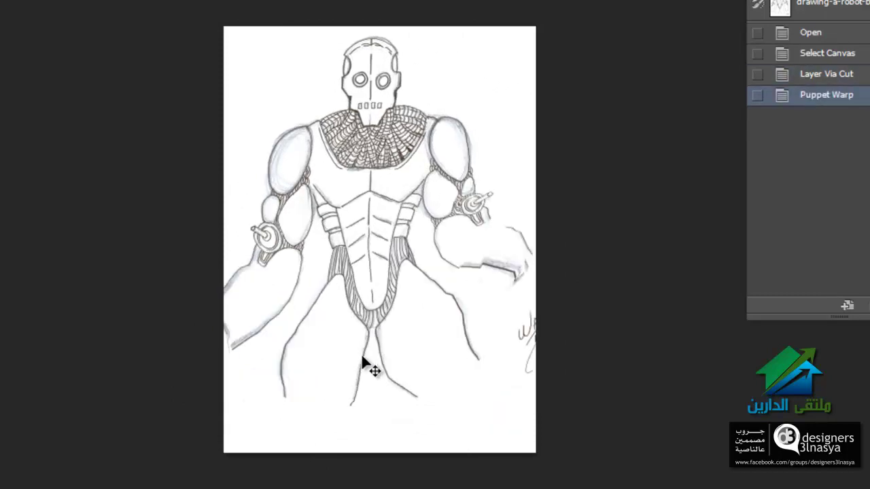
key("ctrl+z")
key("ctrl+z")
key("ctrl+z")
key("ctrl+z")
key("ctrl+z")
key("ctrl+z")
key("ctrl+z")
key("ctrl+z")
key("ctrl+w")
- Close the robot drawing unsaved and revert the ICE MAN document with F12
left_click(579, 172)
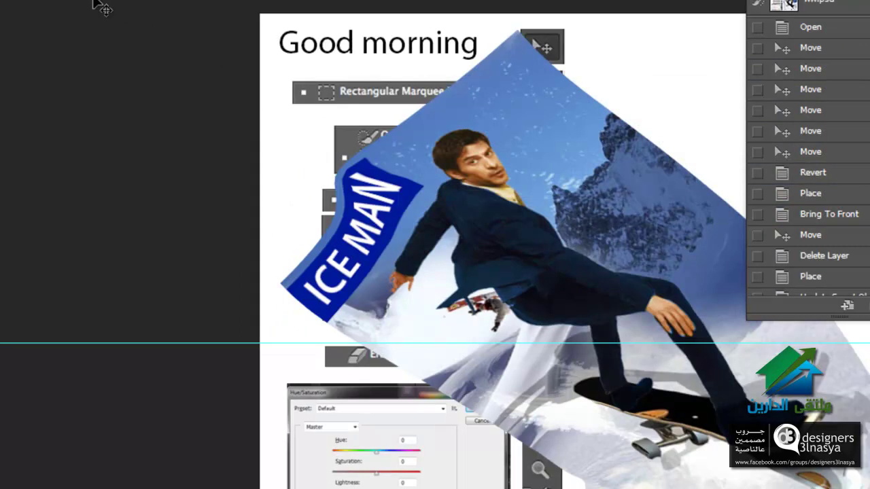
key("F12")
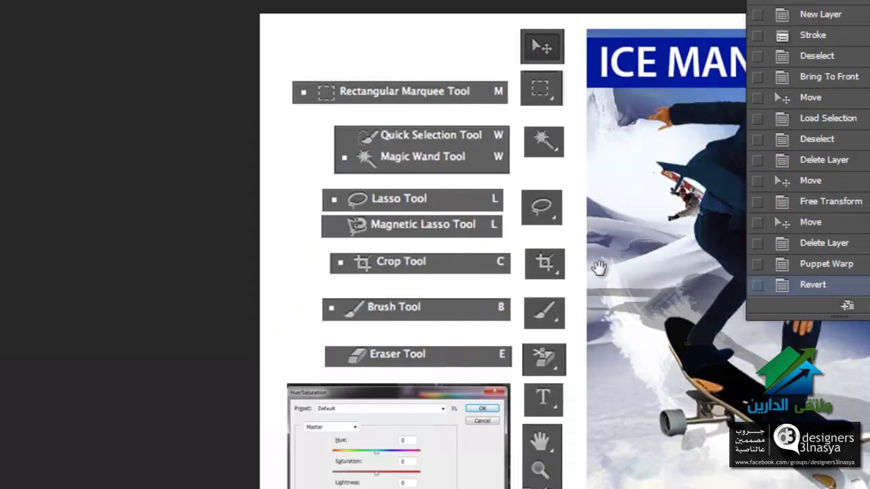
left_click_drag(596, 267, 328, 235)
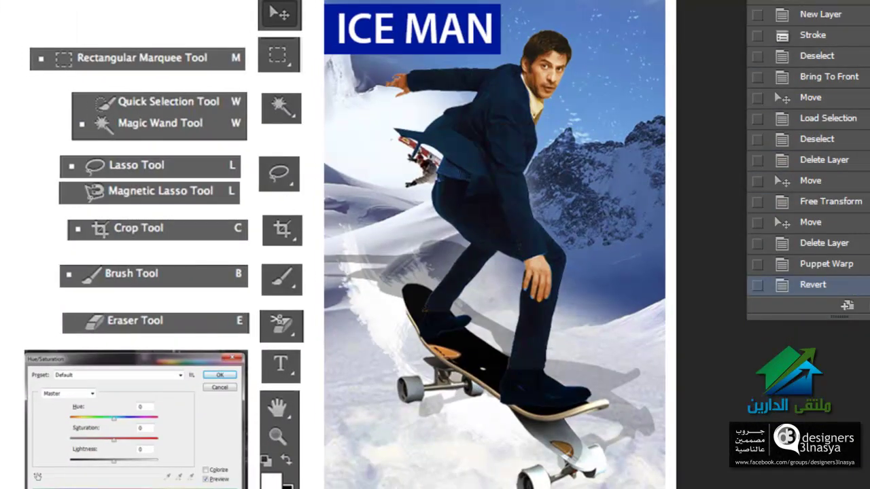
key("alt+e")
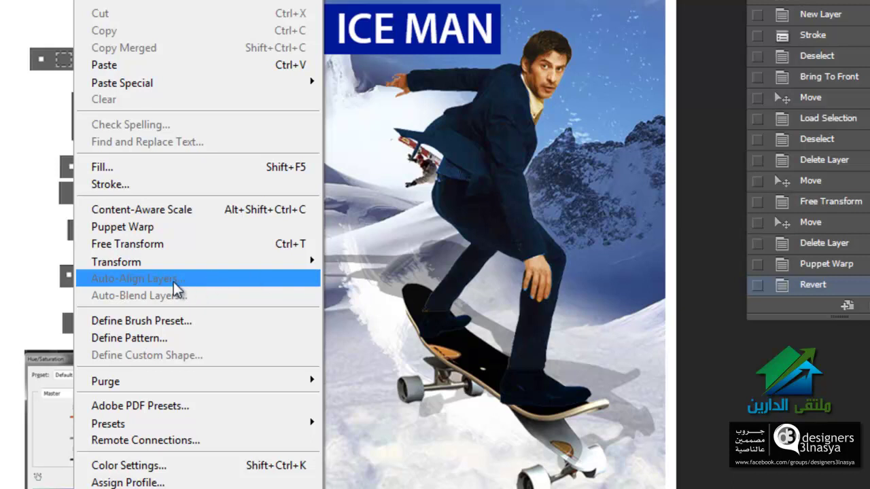
- Shrink the ICE MAN layer toward the top right with Free Transform
left_click(538, 132)
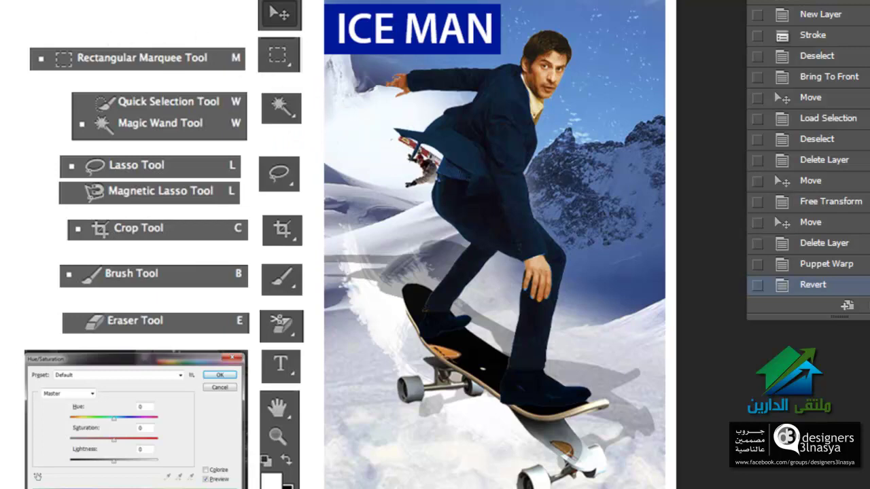
left_click(81, 0)
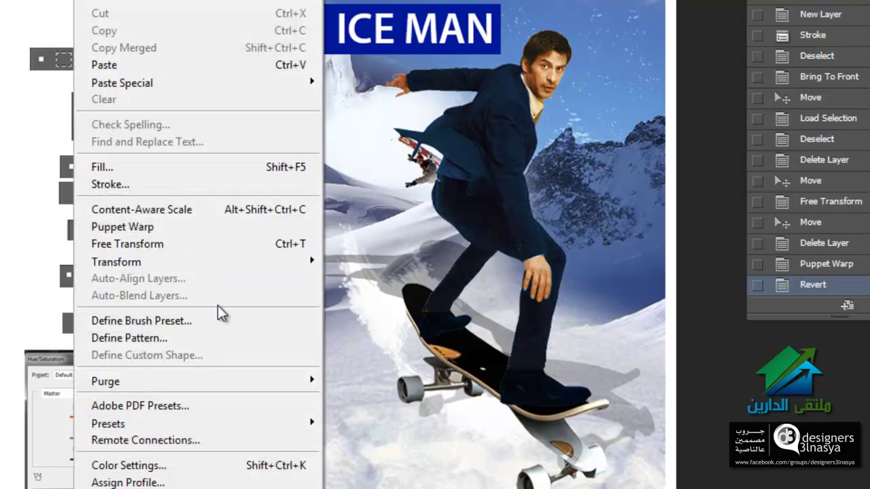
left_click(452, 166)
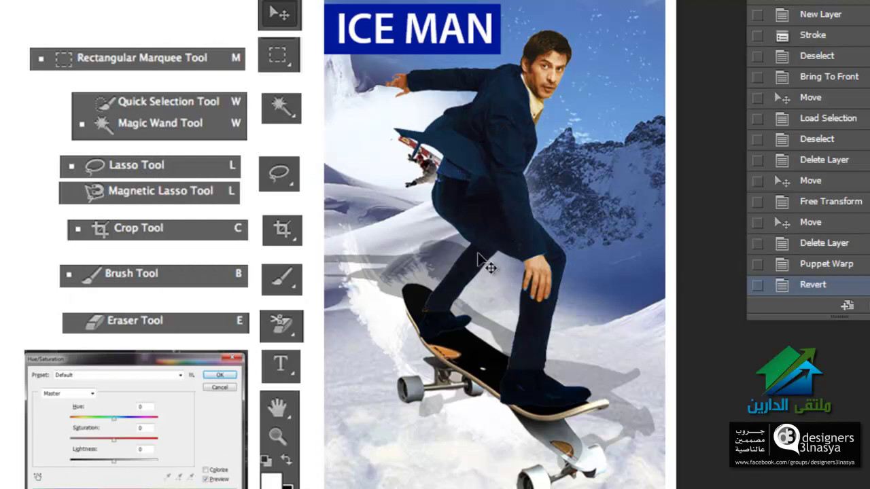
key("ctrl+t")
left_click_drag(325, 486, 518, 213)
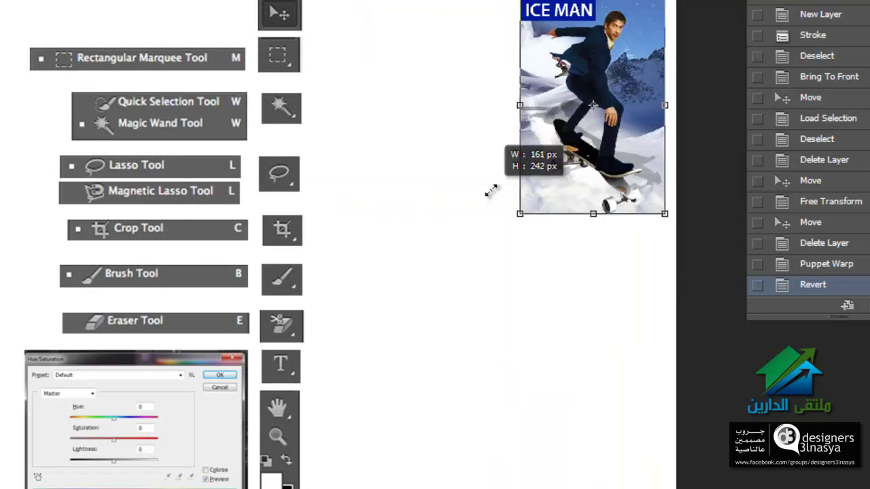
key("Return")
- Place a copy of ICE MAN left, cancel Auto-Blend Layers, and step back to Puppet Warp
left_click_drag(575, 155, 373, 155)
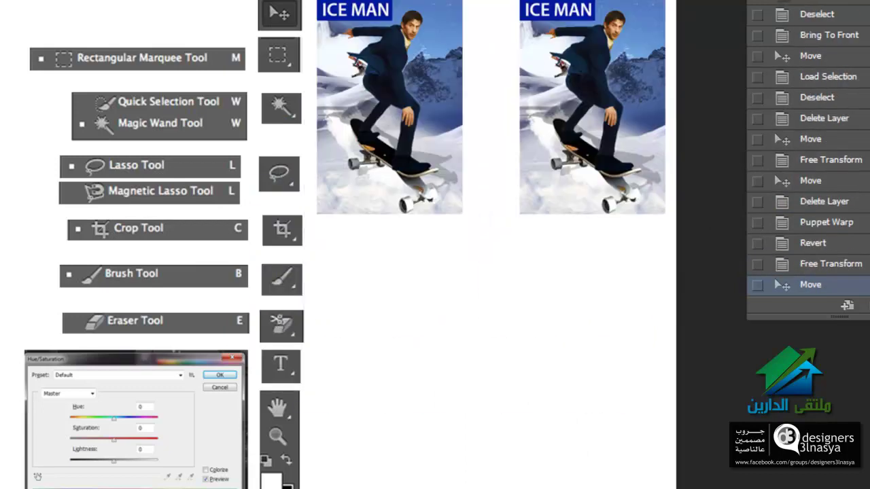
key("alt+e")
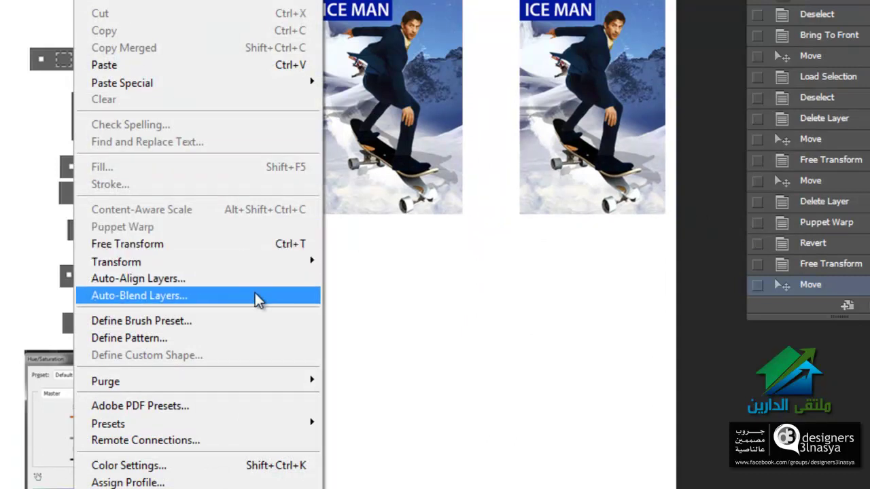
left_click(258, 301)
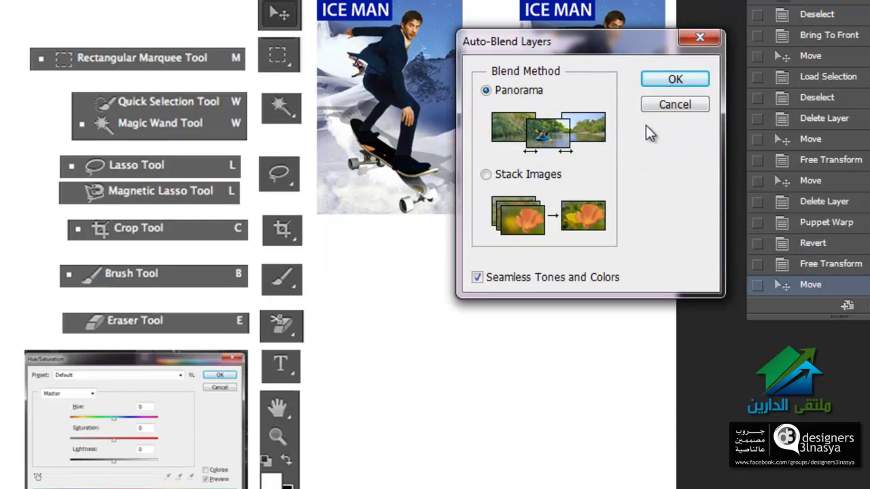
left_click(670, 106)
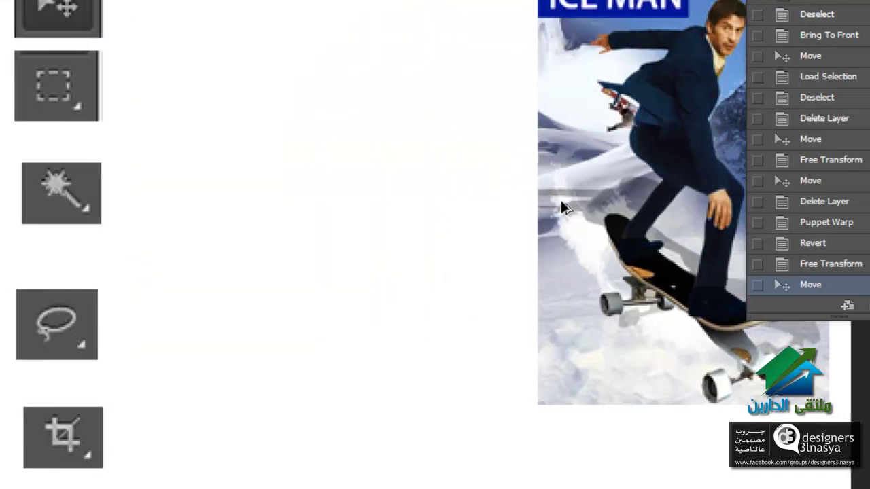
key("ctrl+alt+z")
key("ctrl+alt+z")
key("ctrl+alt+z")
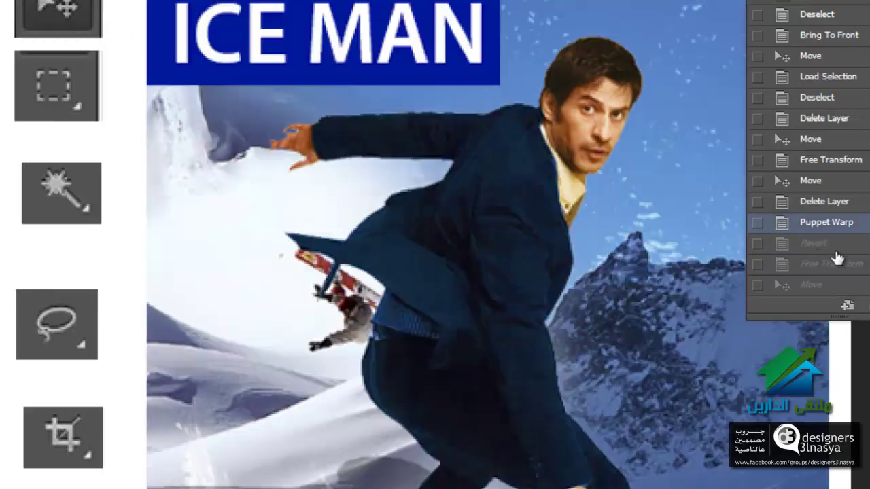
- Return history to Revert and duplicate the image layer into a new document, fitted on screen
left_click(816, 246)
right_click(850, 20)
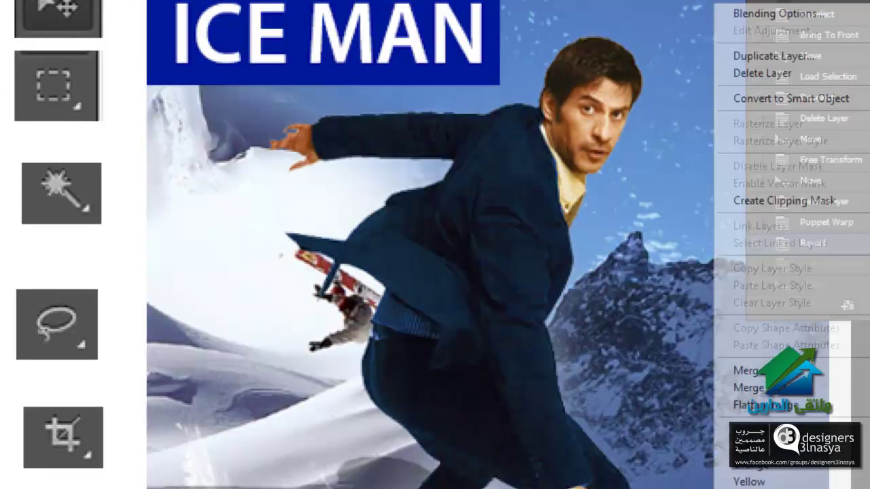
left_click(811, 53)
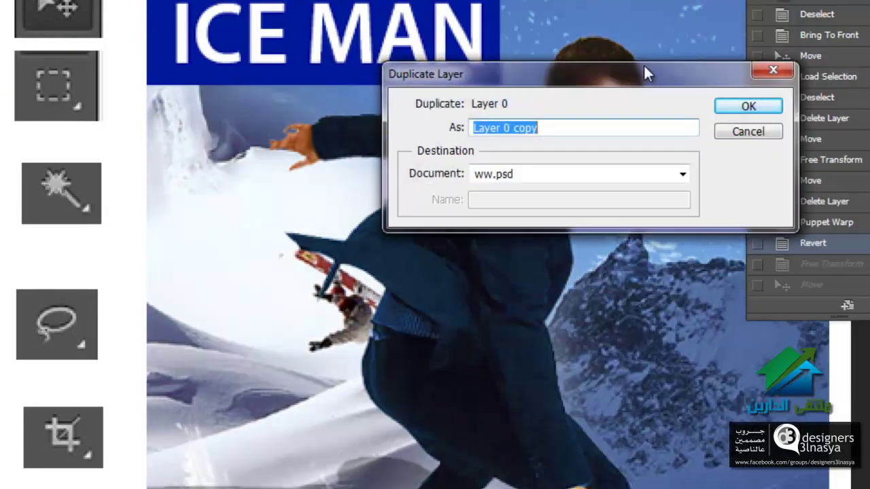
left_click(561, 170)
left_click(568, 202)
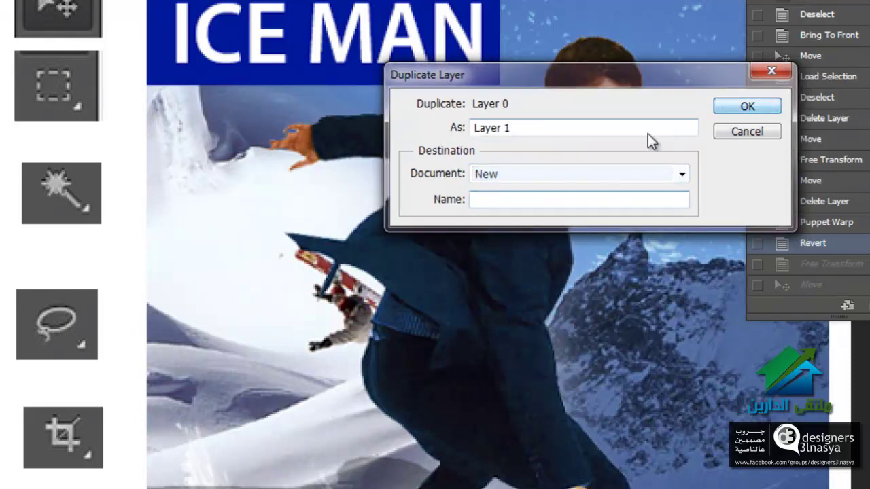
key("Return")
right_click(484, 171)
left_click(506, 181)
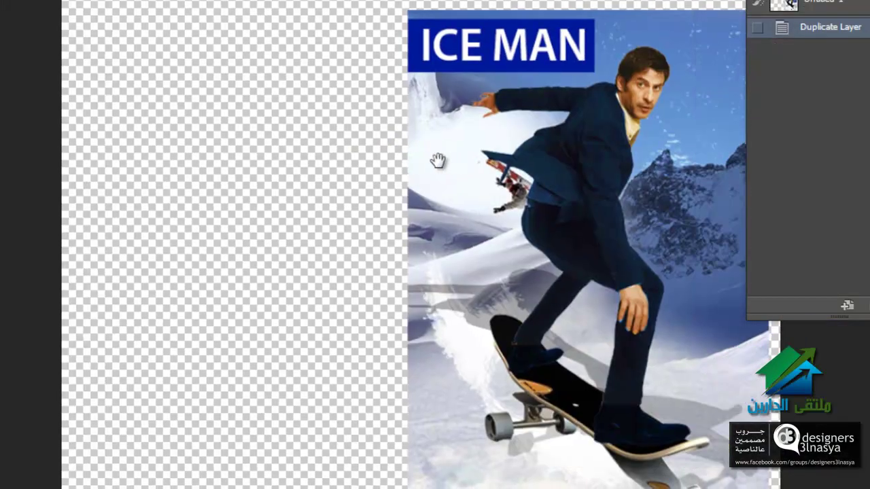
- Move the image layer left and cut a marquee of its upper area onto a new layer
key("v")
left_click_drag(565, 139, 333, 132)
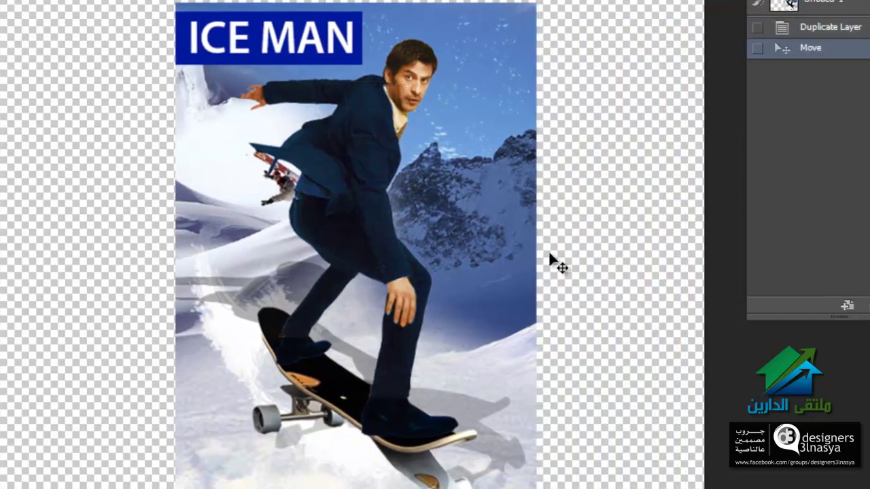
left_click_drag(431, 135, 454, 135)
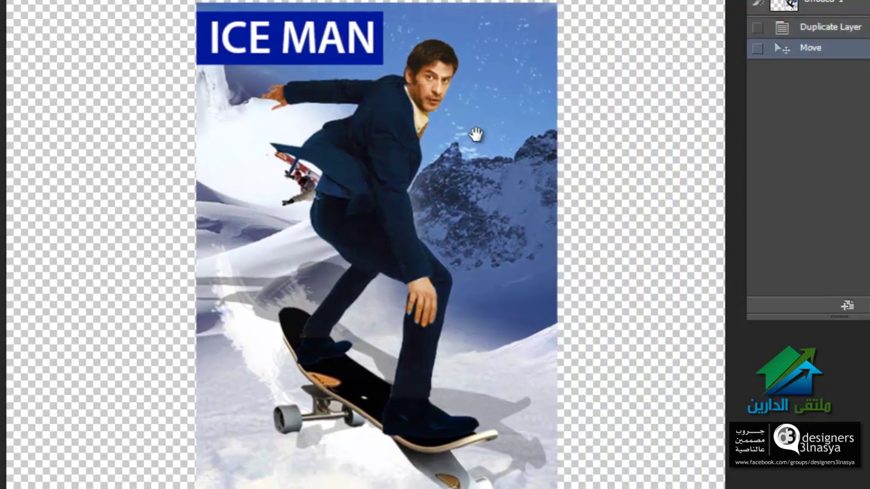
key("m")
mouse_move(619, 1)
left_mouse_down()
mouse_move(136, 340)
mouse_move(98, 411)
left_mouse_up()
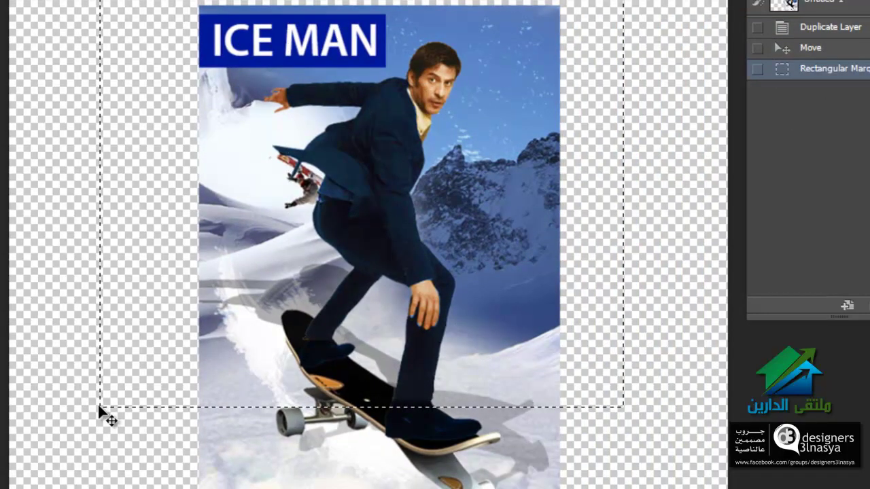
key("ctrl+shift+j")
key("v")
- Cut two more horizontal strips from the top of the image onto their own layers
key("m")
left_click_drag(592, 1, 67, 283)
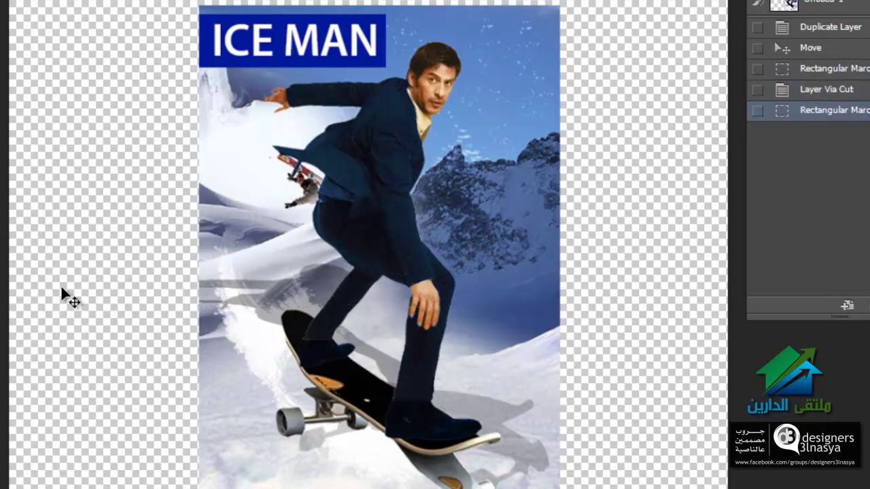
key("ctrl+shift+j")
left_click_drag(581, 1, 133, 151)
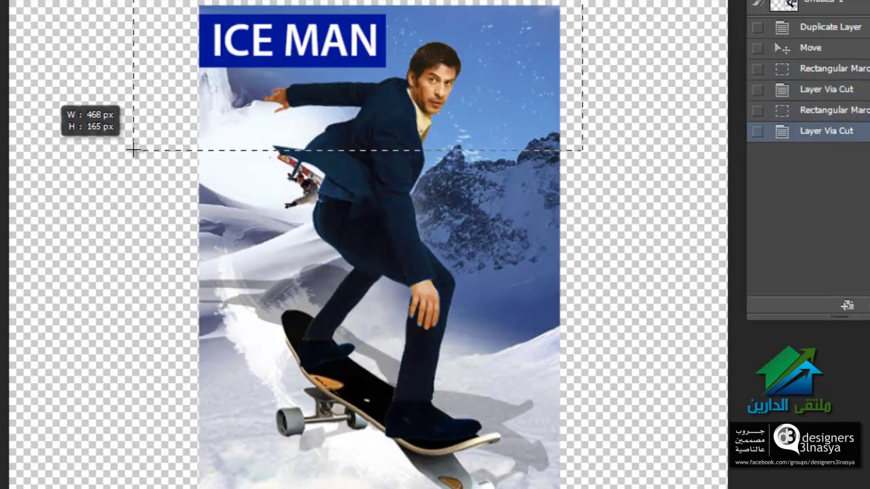
key("ctrl+shift+j")
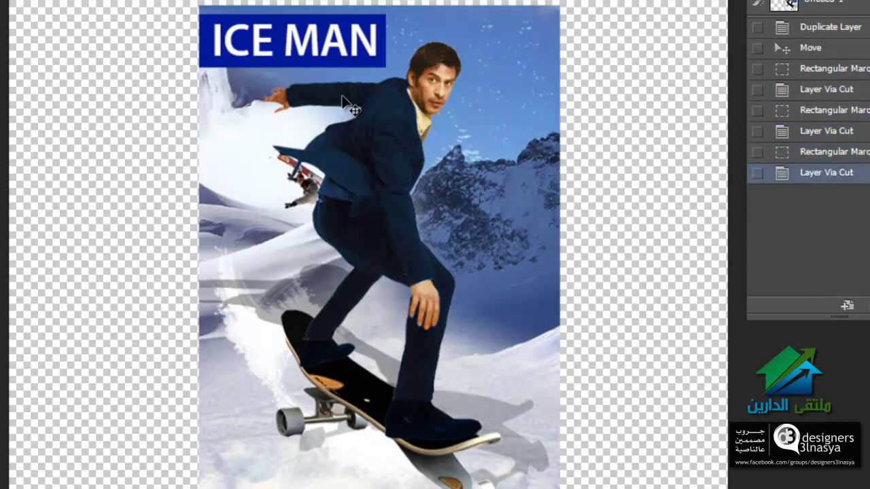
- Offset the strips sideways, shifting the skateboard strip, then deselect
left_click_drag(380, 113, 447, 140)
mouse_move(318, 476)
left_mouse_down()
mouse_move(272, 438)
mouse_move(240, 445)
left_mouse_up()
mouse_move(347, 343)
left_mouse_down()
mouse_move(473, 313)
mouse_move(384, 301)
left_mouse_up()
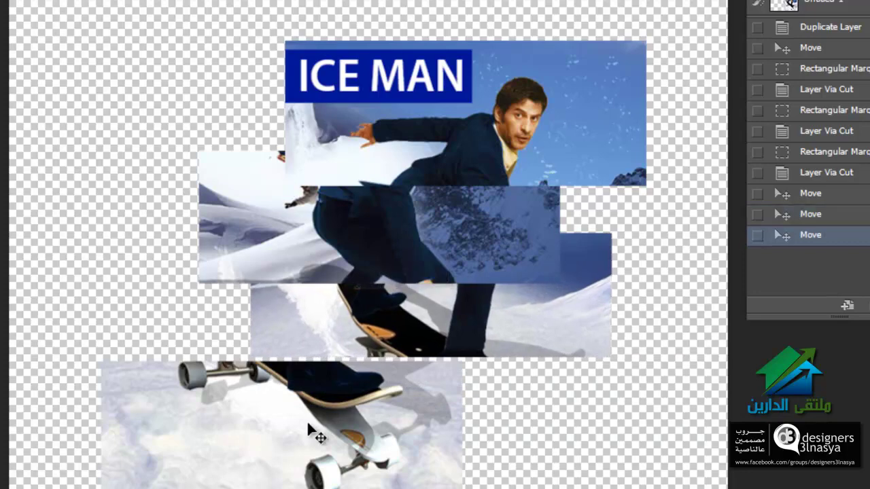
left_click_drag(307, 420, 286, 397)
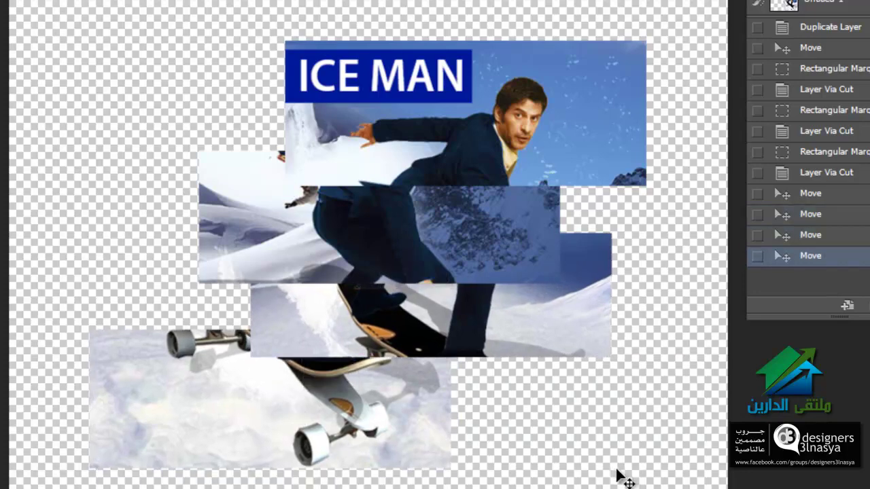
left_click_drag(617, 470, 335, 8)
key("ctrl+d")
scroll(301, 8, "up", 1)
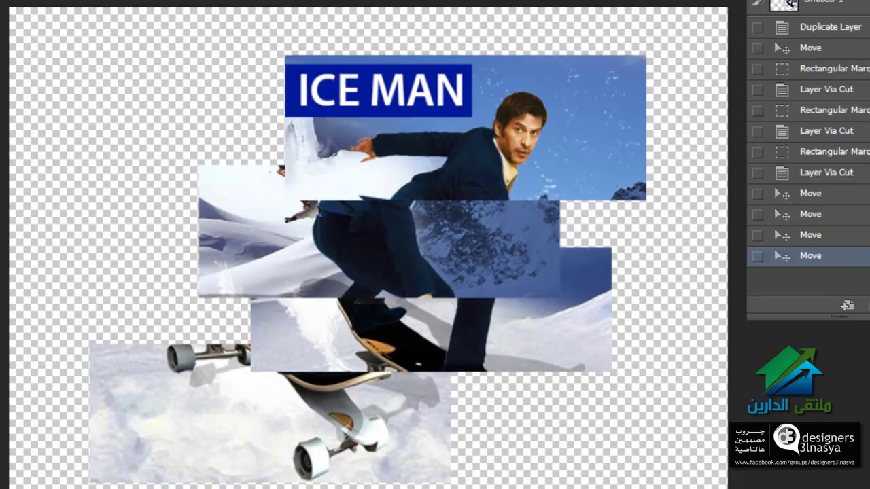
- Auto-blend the four offset strips as a Panorama with Seamless Tones and Colors
left_click(95, 1)
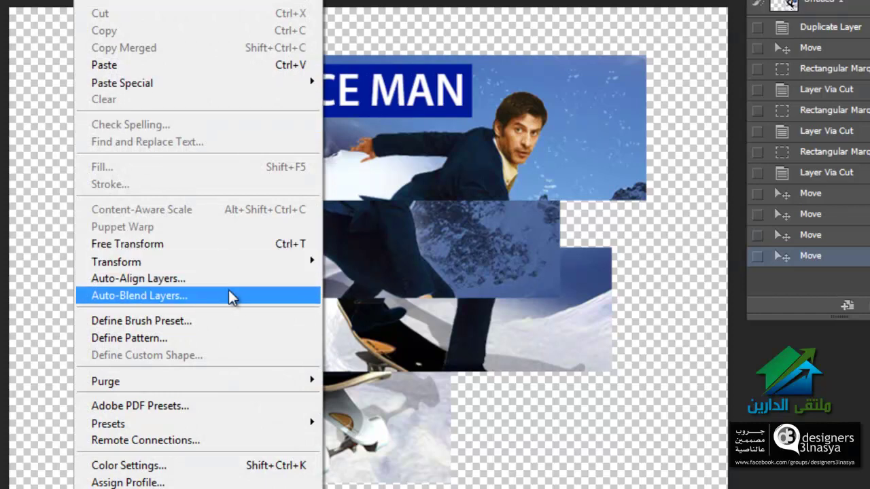
left_click(231, 296)
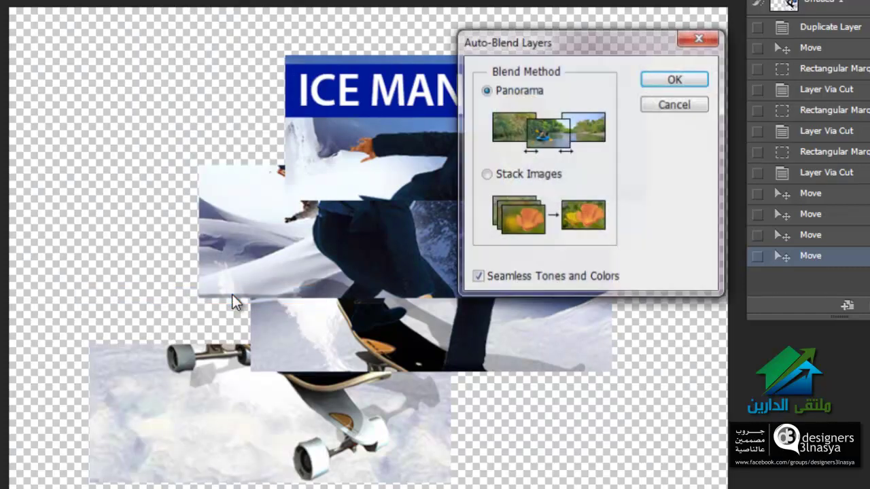
left_click_drag(585, 39, 648, 55)
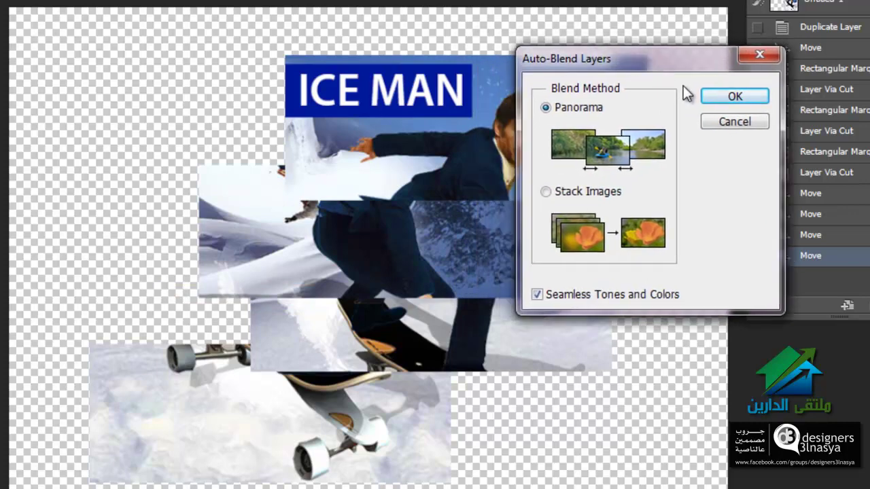
left_click_drag(647, 54, 659, 77)
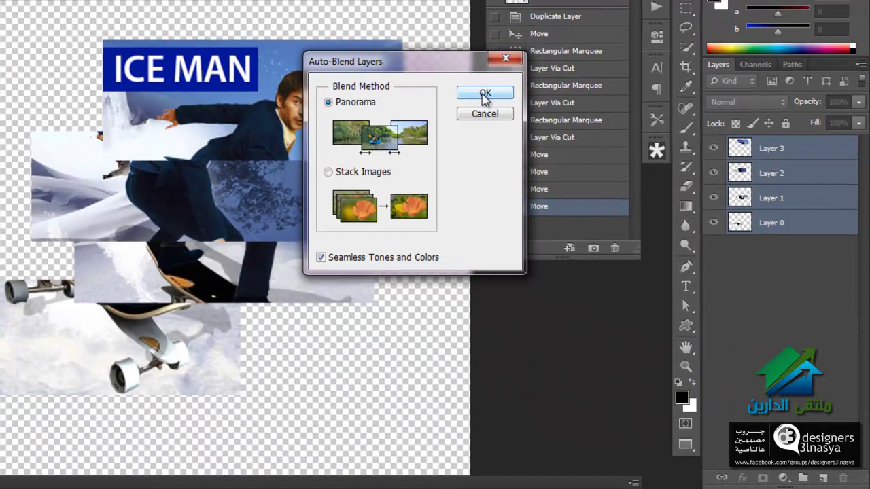
left_click(484, 95)
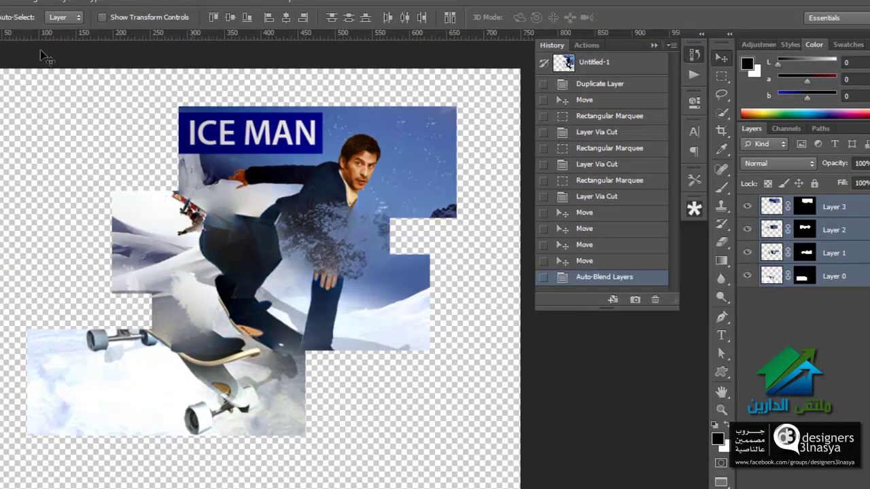
- Close Untitled-1 without saving and delete all layers in ww.psd
key("ctrl+w")
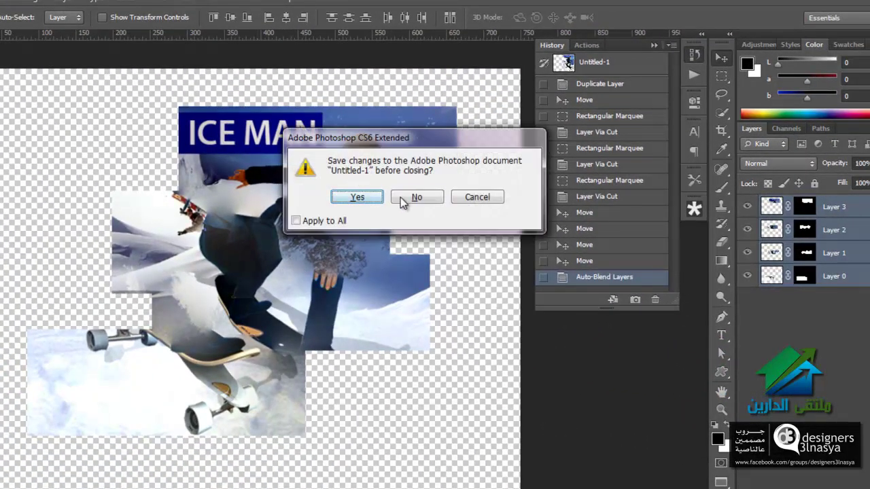
left_click(401, 197)
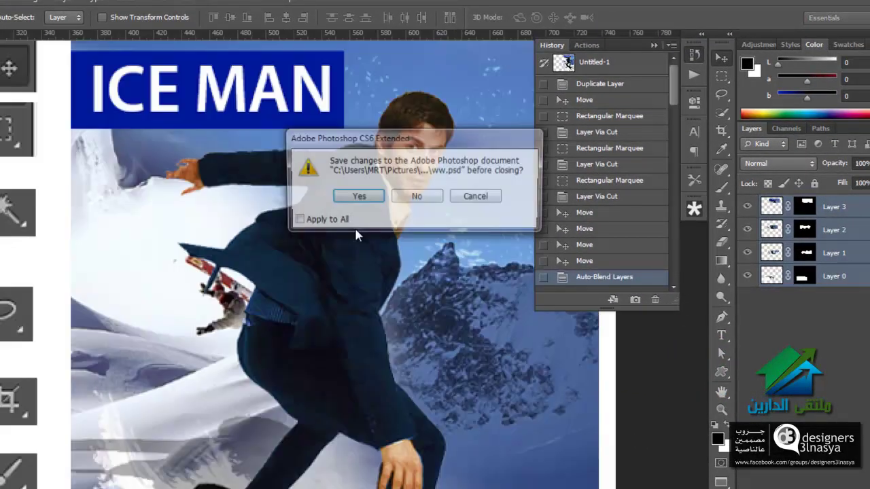
left_click(460, 199)
key("ctrl+alt+a")
key("Delete")
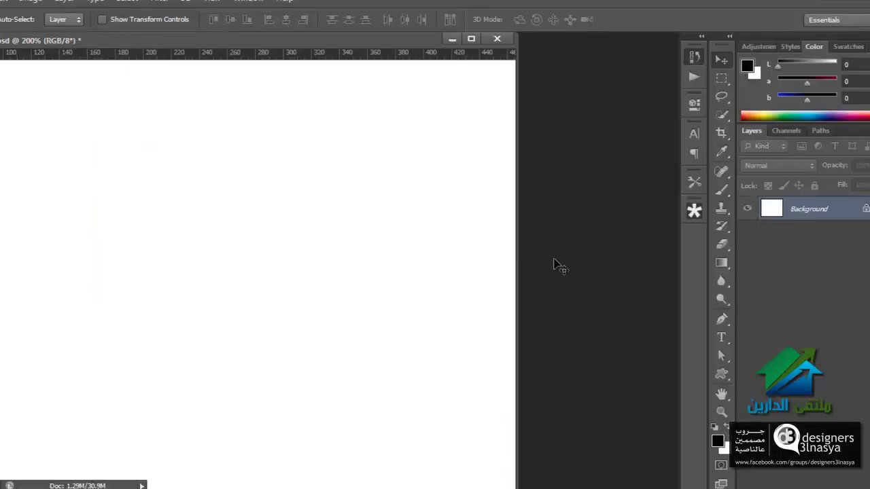
- Open the mountain and snowboarder photos and bring both into ww.psd as Layers 1 and 2
key("ctrl+o")
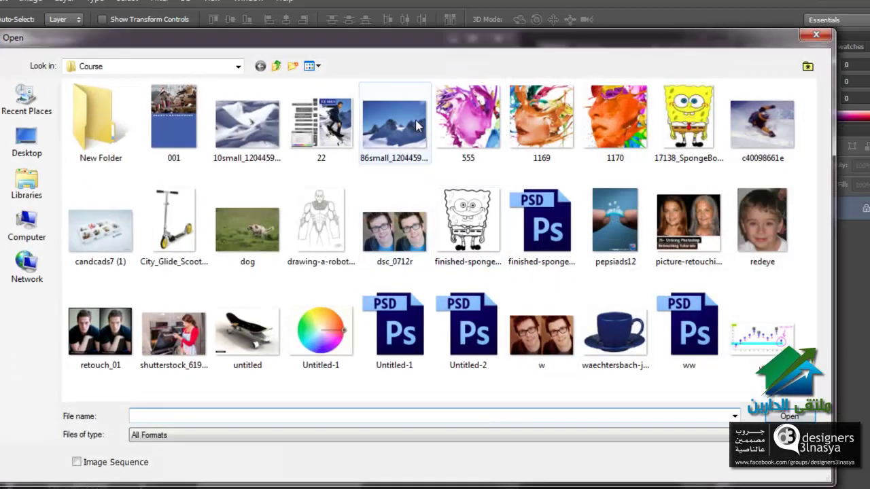
left_click(395, 122)
left_click(251, 121, "ctrl")
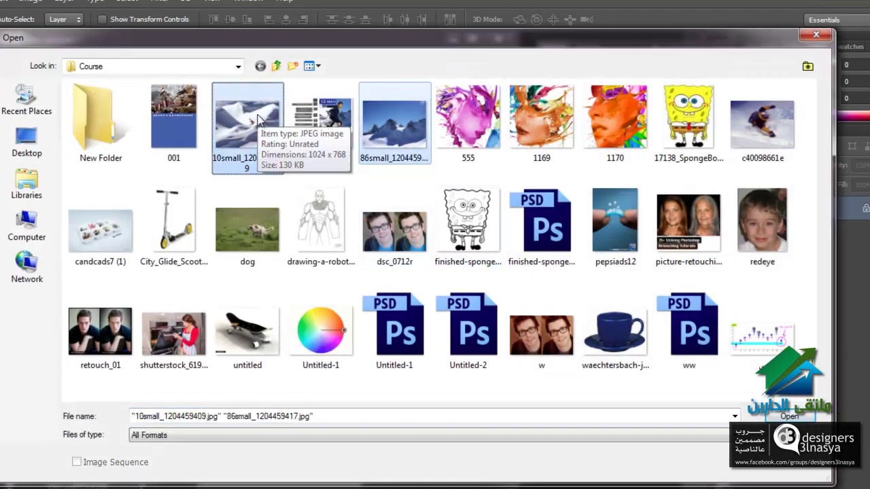
key("Return")
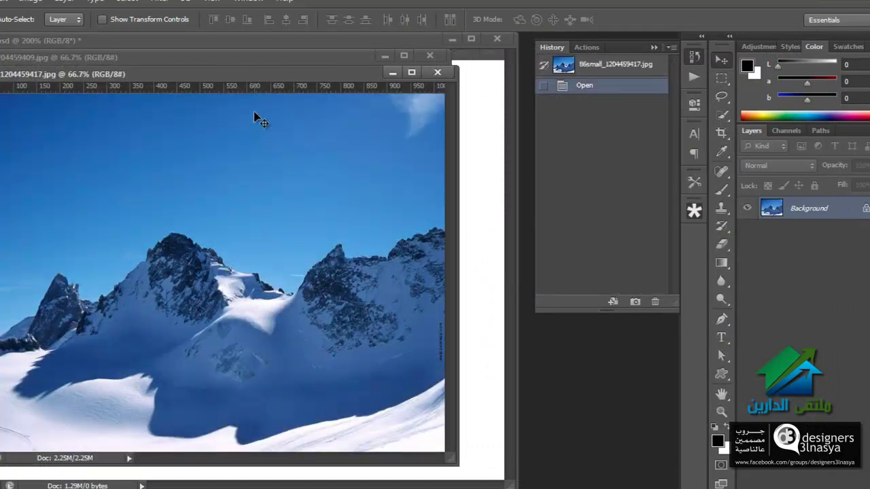
left_click_drag(482, 261, 466, 262)
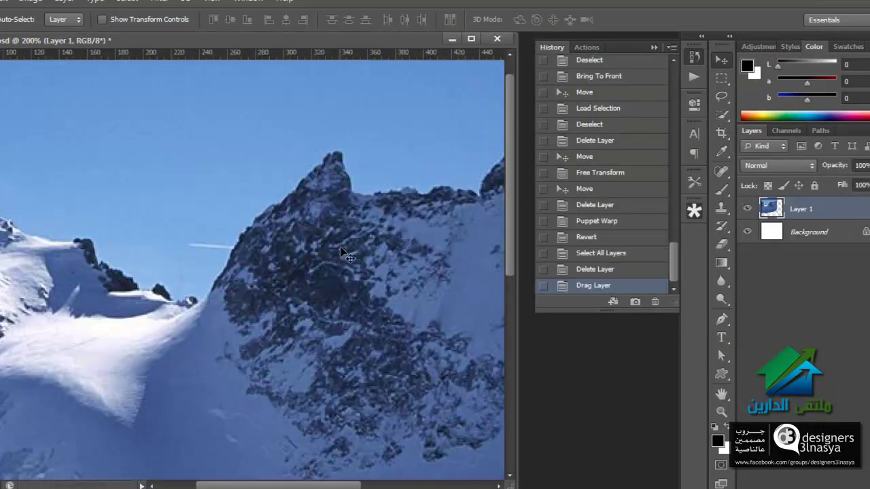
key("ctrl+Tab")
left_click(417, 260)
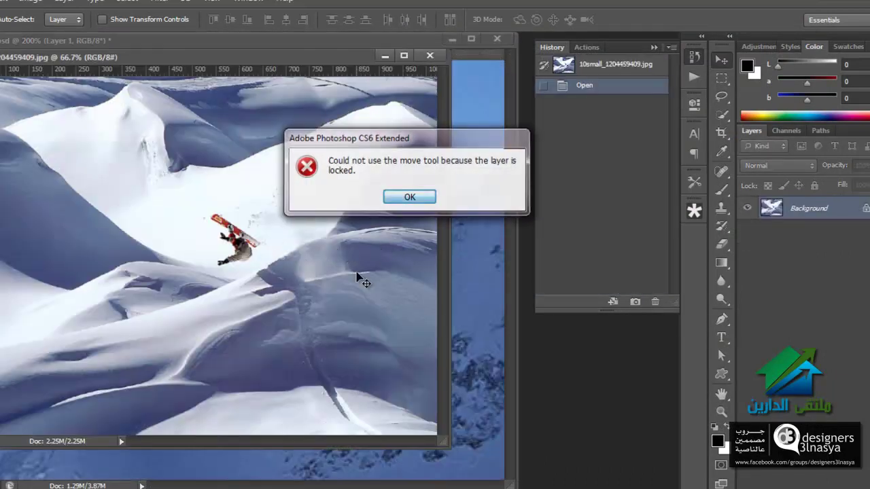
key("Return")
left_click(468, 287)
left_click_drag(468, 288, 442, 293)
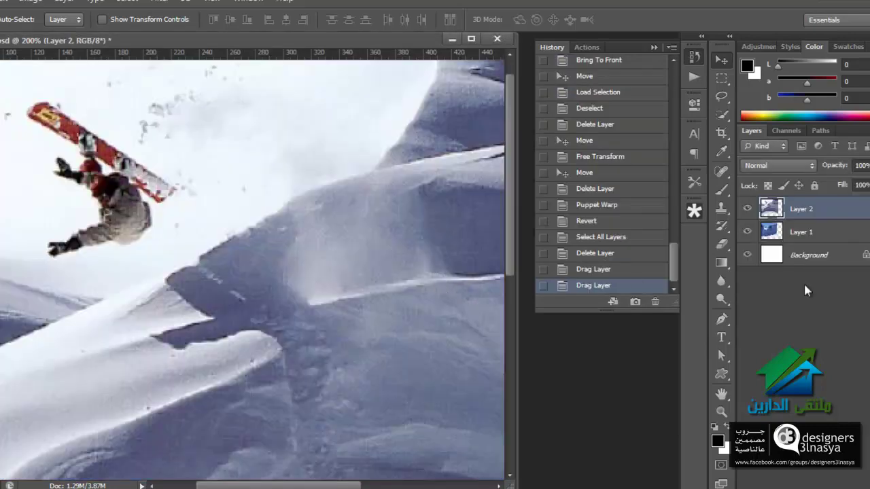
- Scale both photo layers to under half size and move them onto the canvas
left_click(849, 237, "shift")
key("ctrl+minus")
key("ctrl+minus")
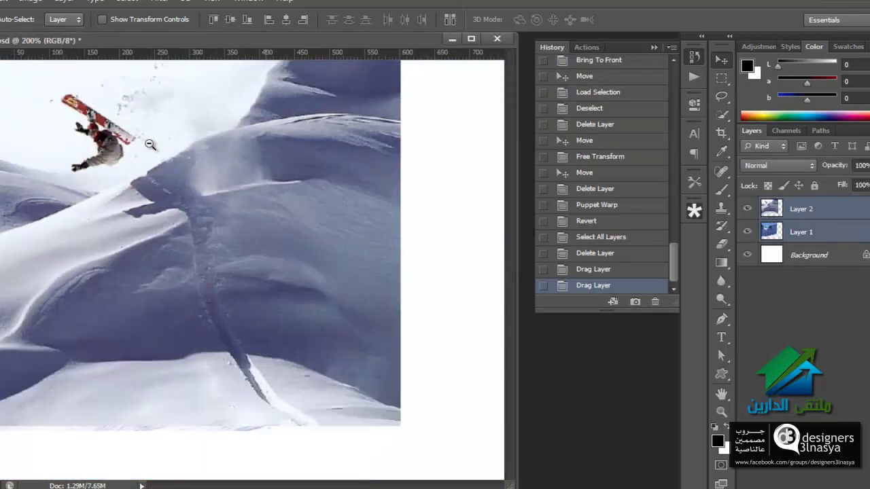
key("ctrl+minus")
key("ctrl+t")
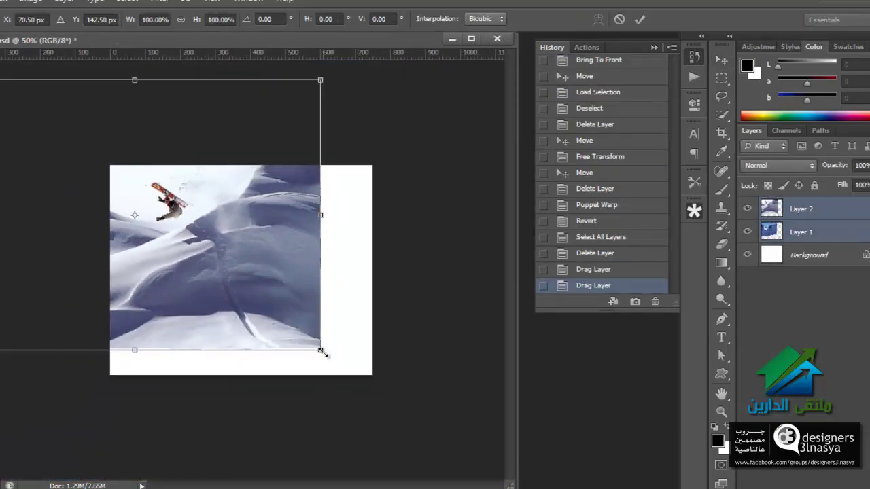
mouse_move(321, 350)
left_mouse_down()
mouse_move(222, 229)
mouse_move(197, 252)
mouse_move(234, 286)
left_mouse_up()
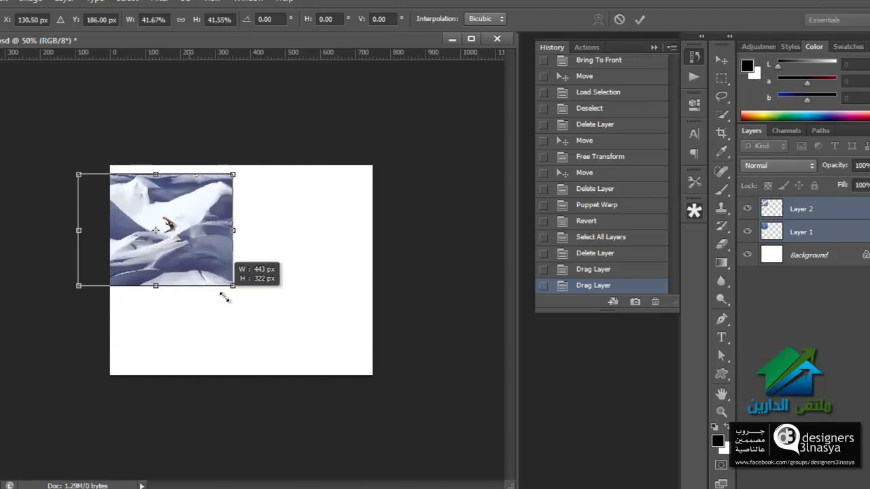
key("Return")
left_click_drag(188, 267, 224, 277)
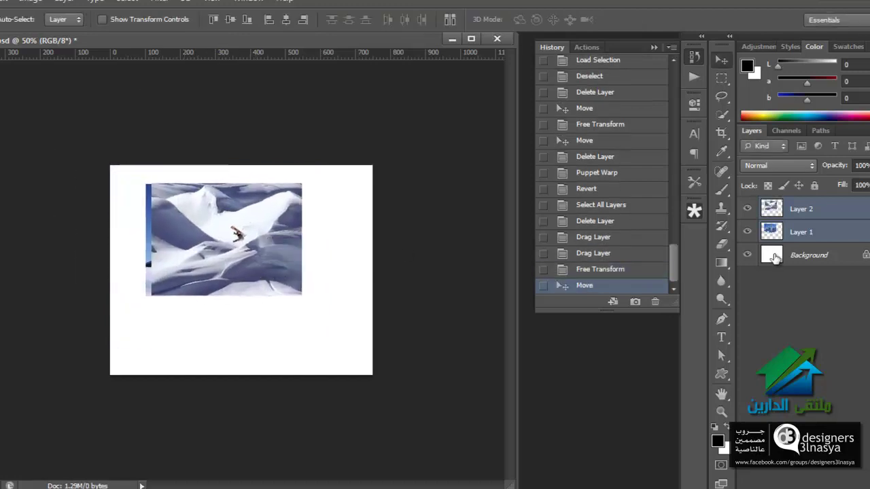
- Place the snowboarder photo left of the mountain photo and select both layers
left_click(786, 232)
left_click_drag(194, 243, 324, 239)
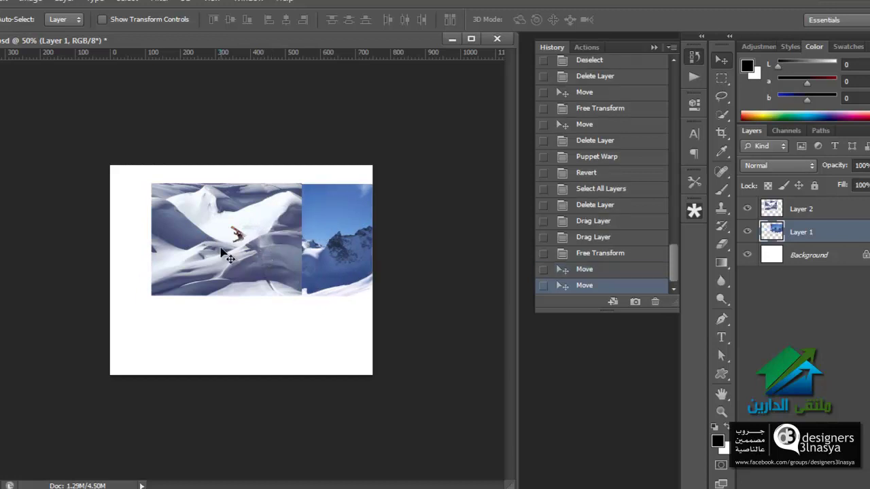
mouse_move(224, 247)
left_mouse_down()
mouse_move(195, 252)
mouse_move(204, 261)
left_mouse_up()
key("ctrl+plus")
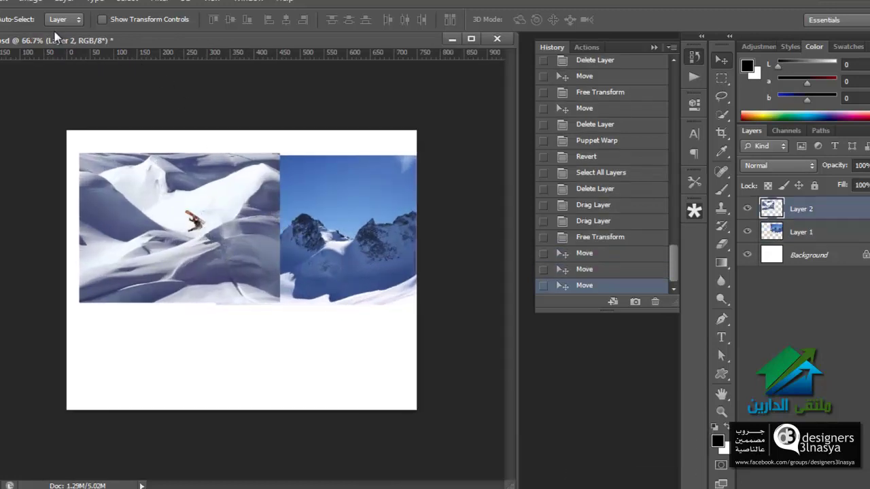
left_click(27, 2)
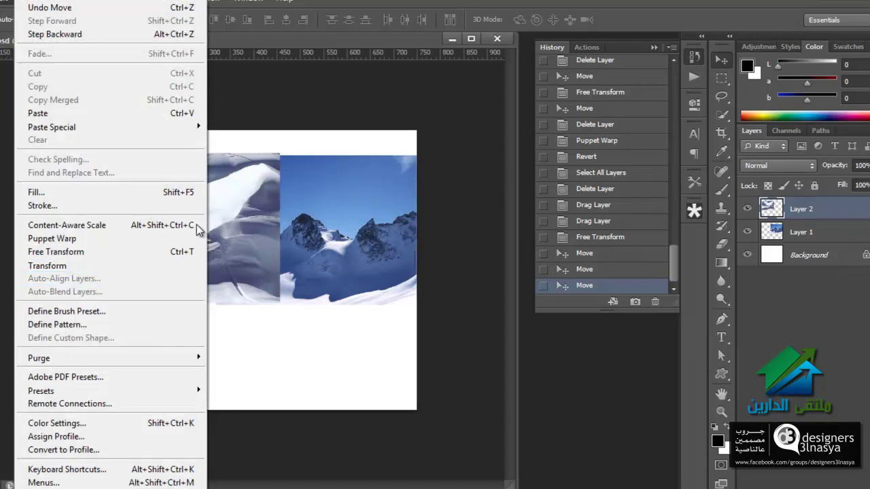
left_click(338, 265)
left_click_drag(400, 352, 231, 183)
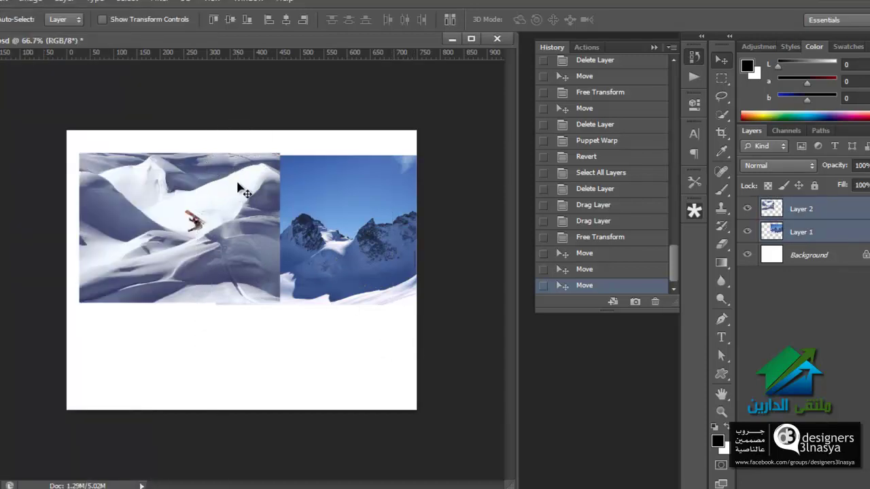
- Auto-blend the two photos as a panorama, inspect the seam at 100%, then undo
left_click(6, 2)
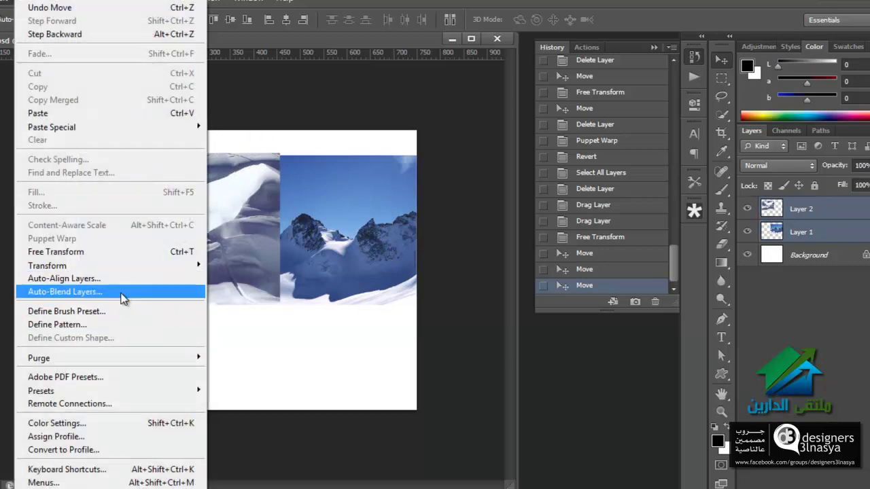
left_click(123, 293)
left_click(528, 155)
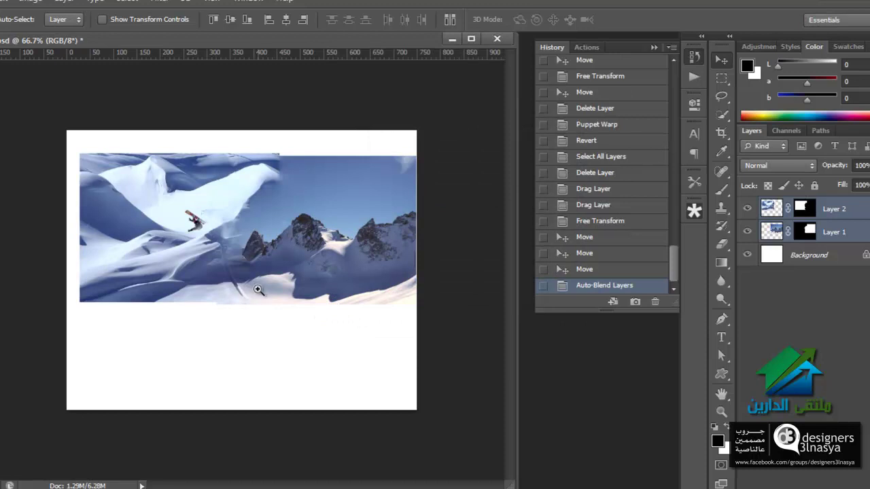
key("ctrl+plus")
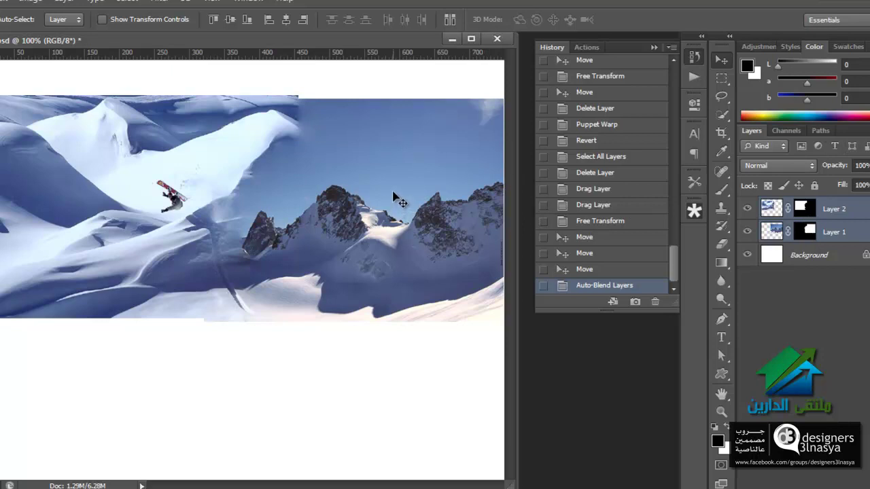
key("ctrl+z")
left_click(19, 4)
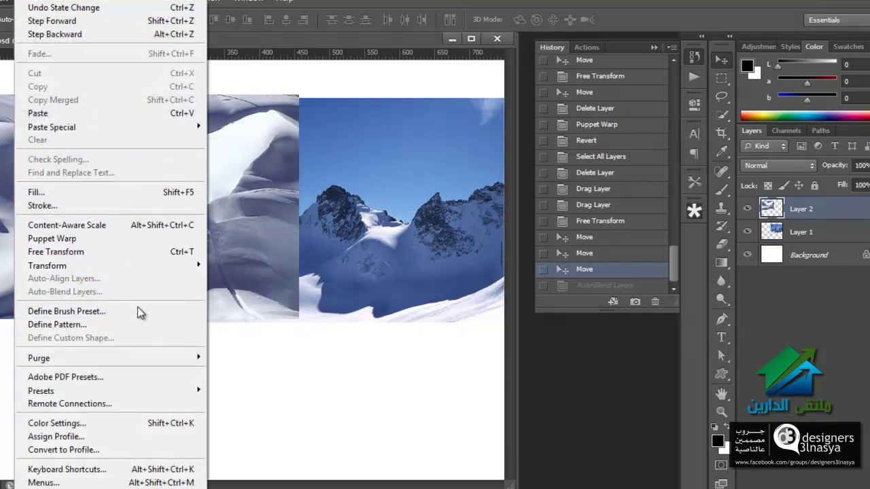
left_click(344, 174)
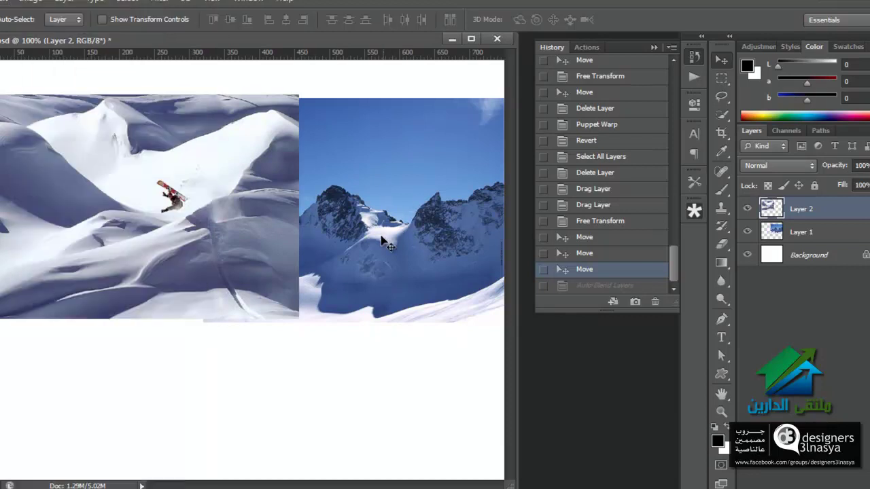
left_click_drag(437, 389, 216, 168)
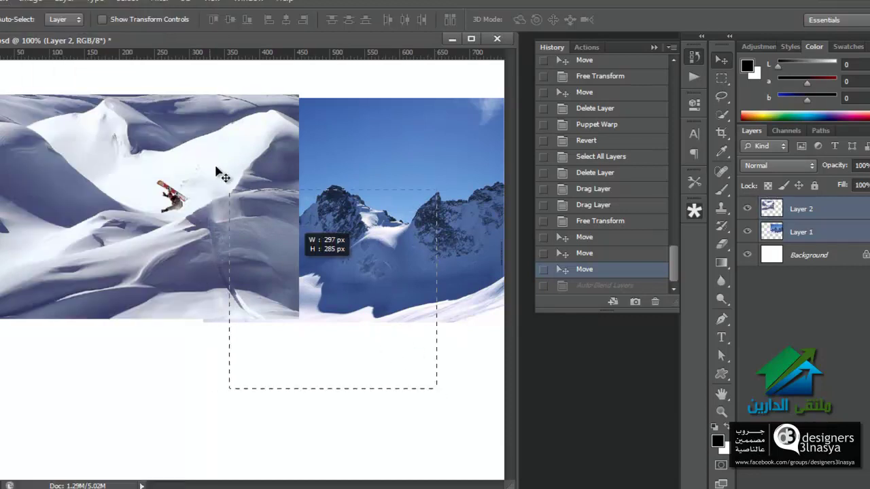
left_click(10, 4)
left_click(160, 292)
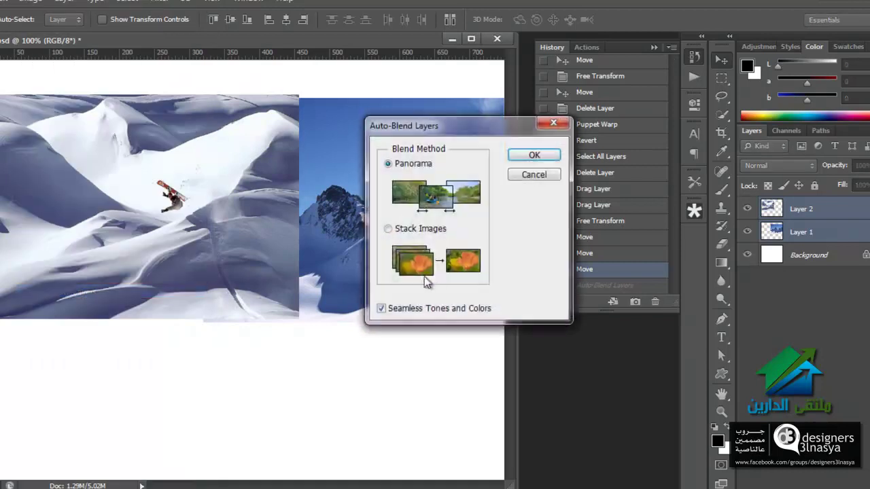
left_click(407, 233)
left_click(534, 155)
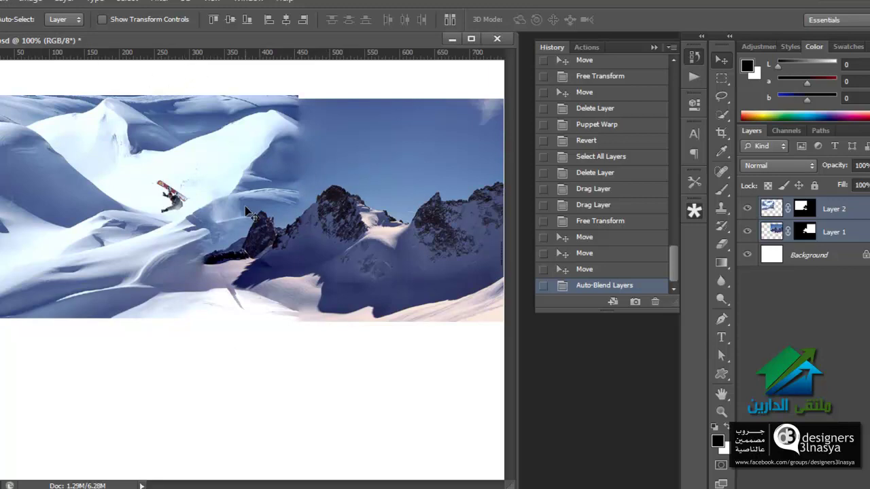
key("ctrl+z")
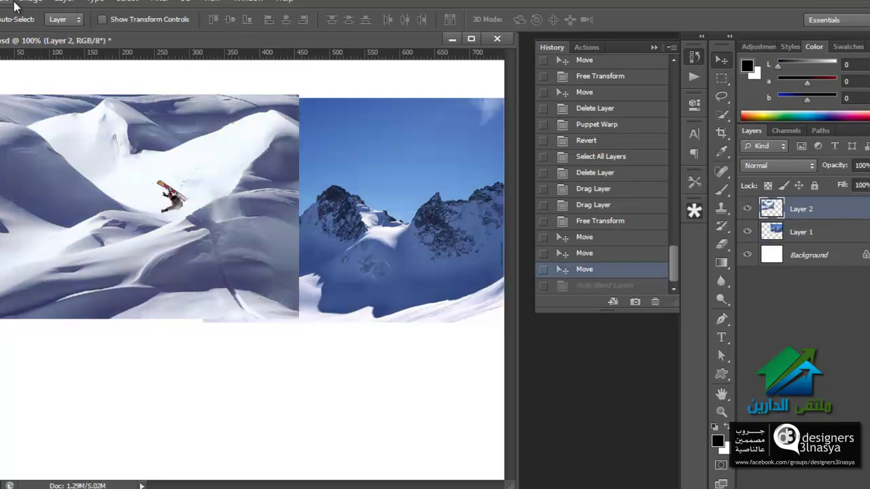
left_click(15, 4)
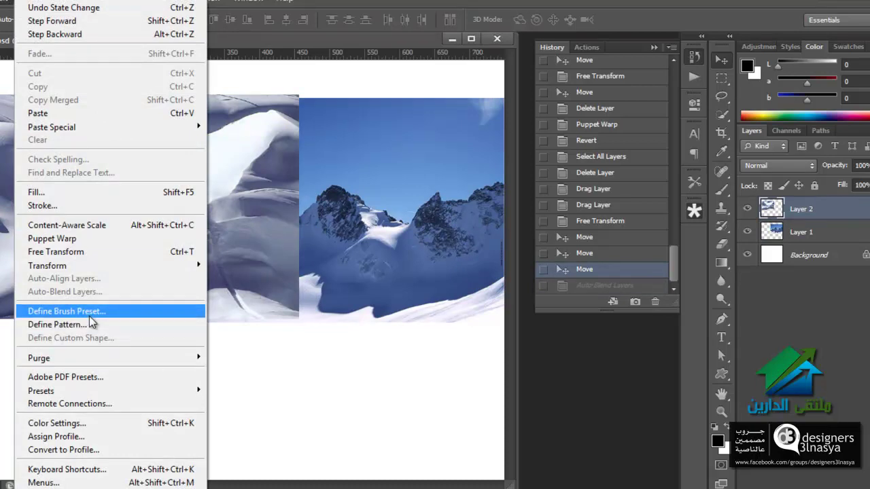
left_click(435, 452)
left_click_drag(431, 381, 147, 123)
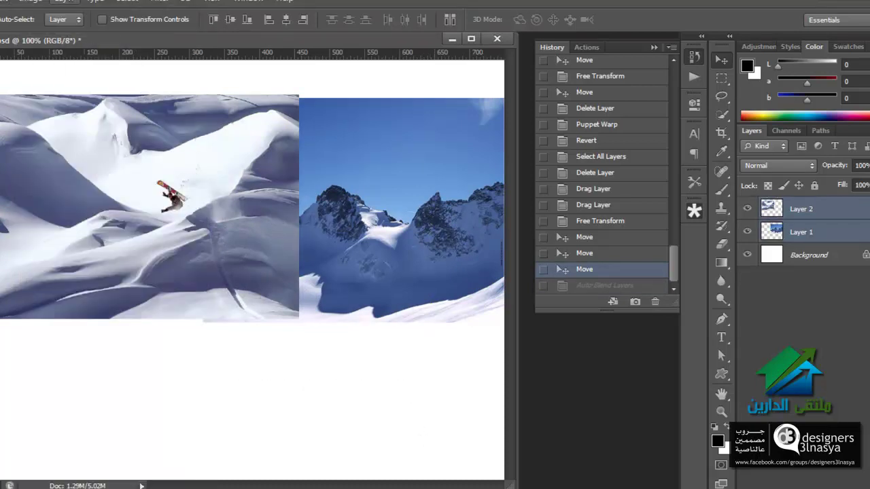
left_click(23, 2)
left_click(49, 293)
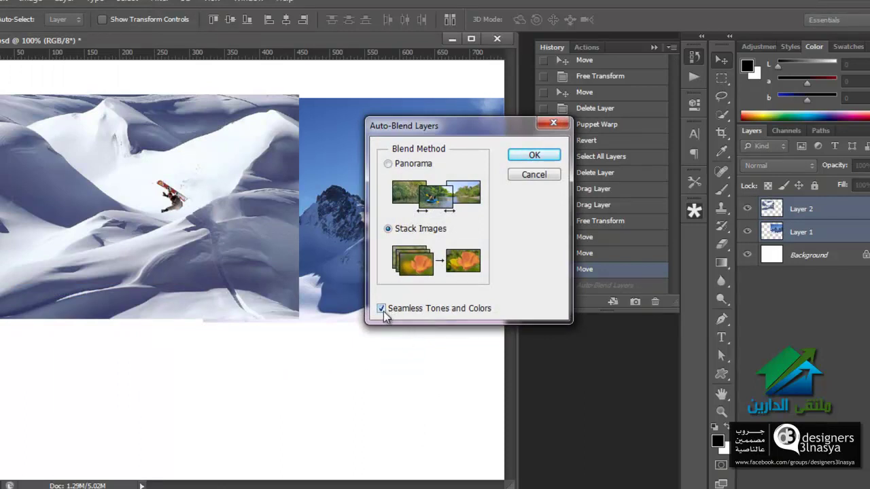
left_click(547, 156)
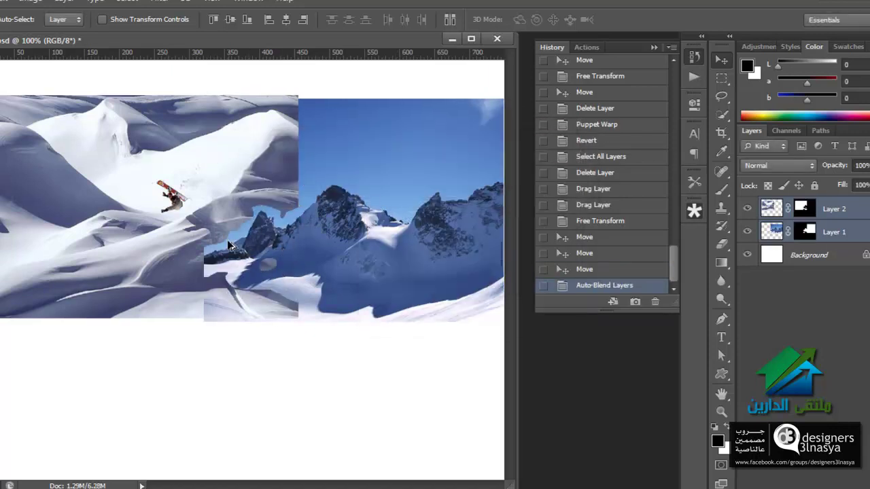
key("ctrl+z")
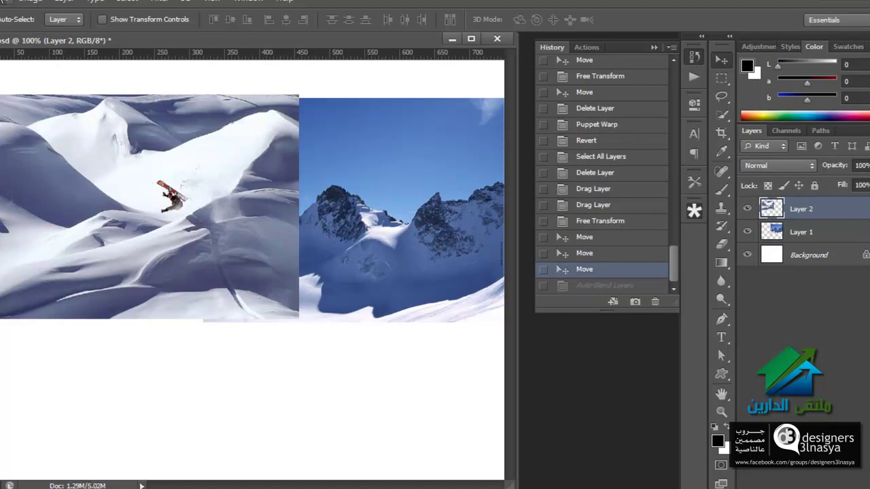
left_click(4, 2)
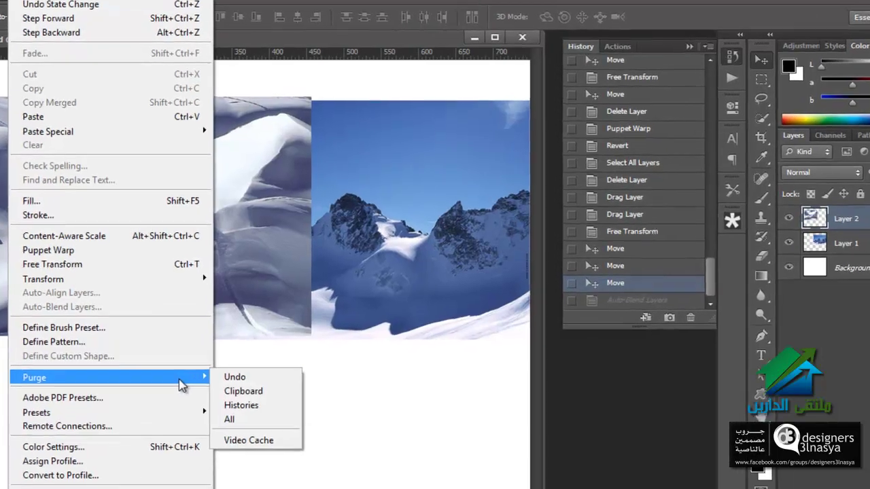
mouse_move(109, 396)
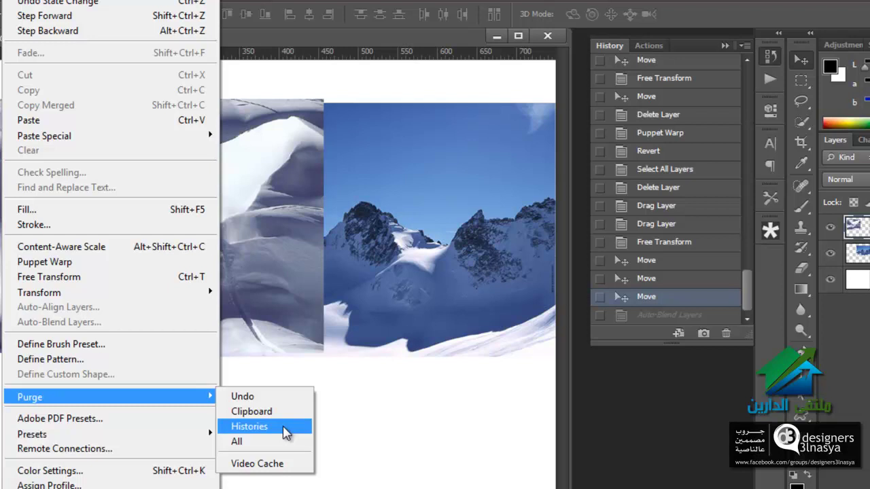
- Purge the stored history states and the clipboard, then dismiss the Purge submenu unused
left_click(285, 433)
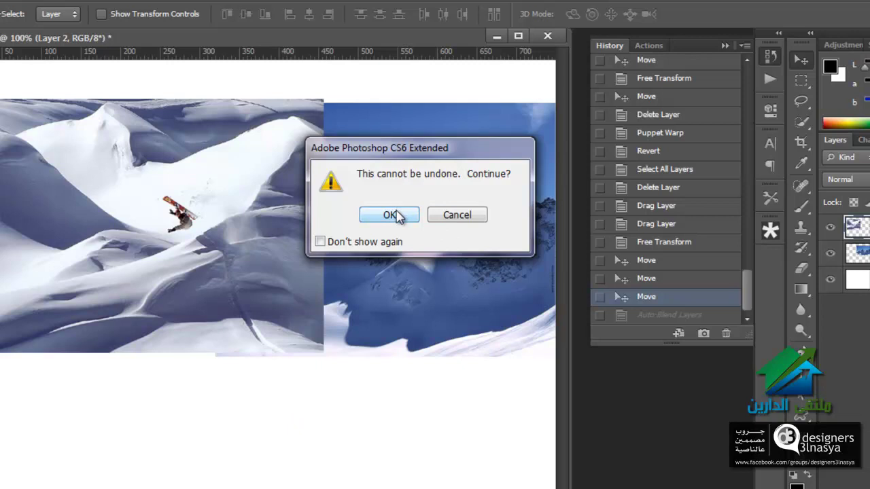
left_click(389, 215)
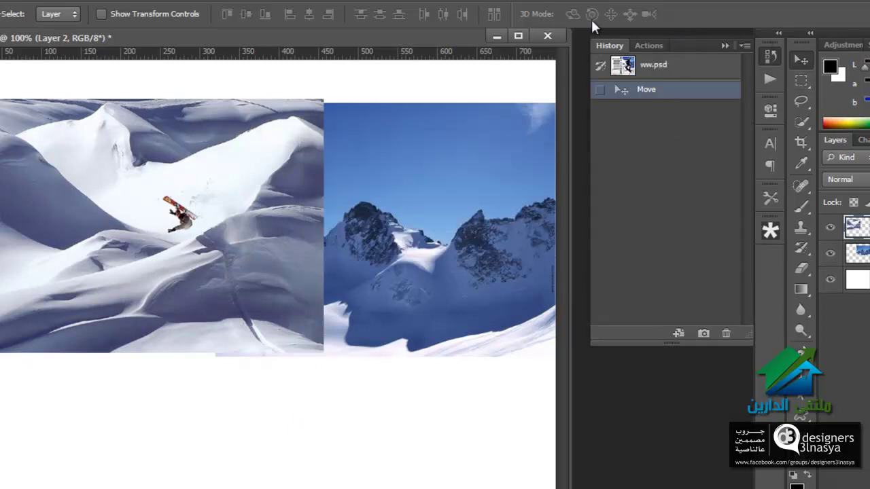
left_click(13, 0)
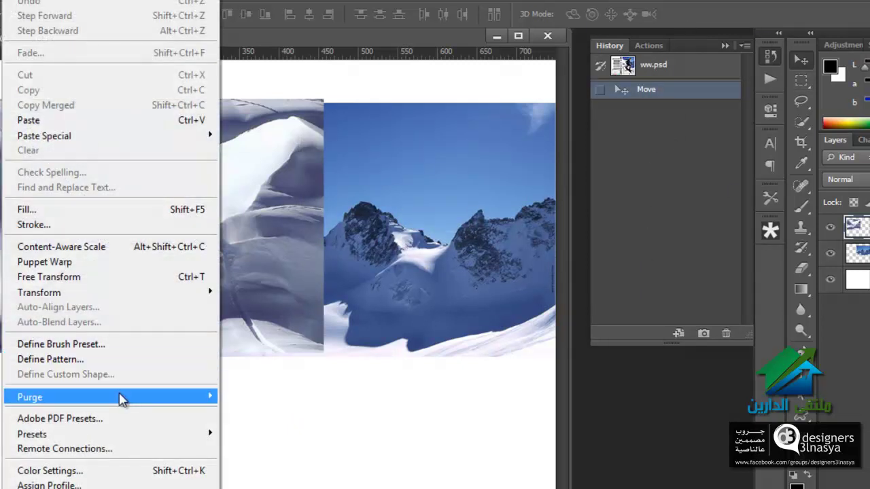
left_click(286, 416)
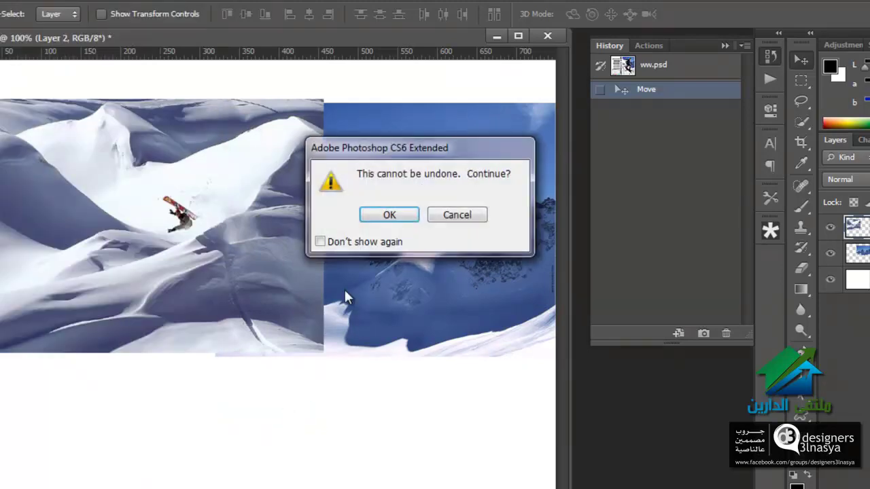
left_click(390, 216)
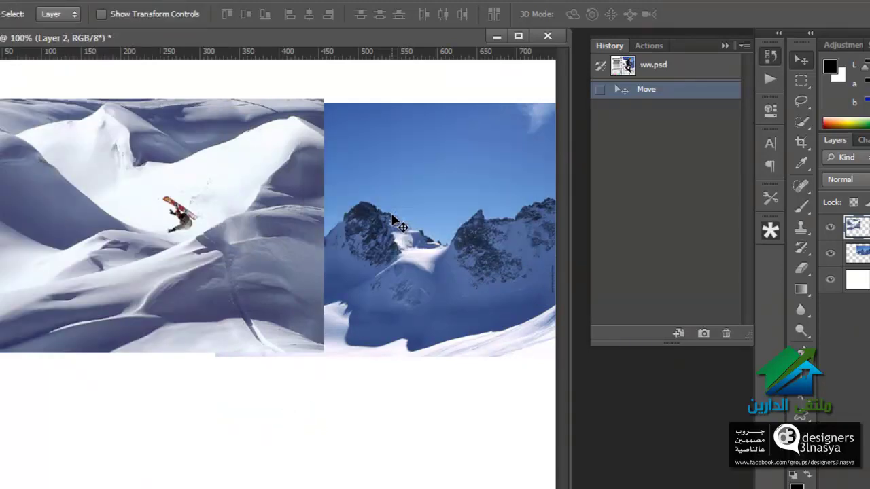
left_click(14, 0)
mouse_move(30, 397)
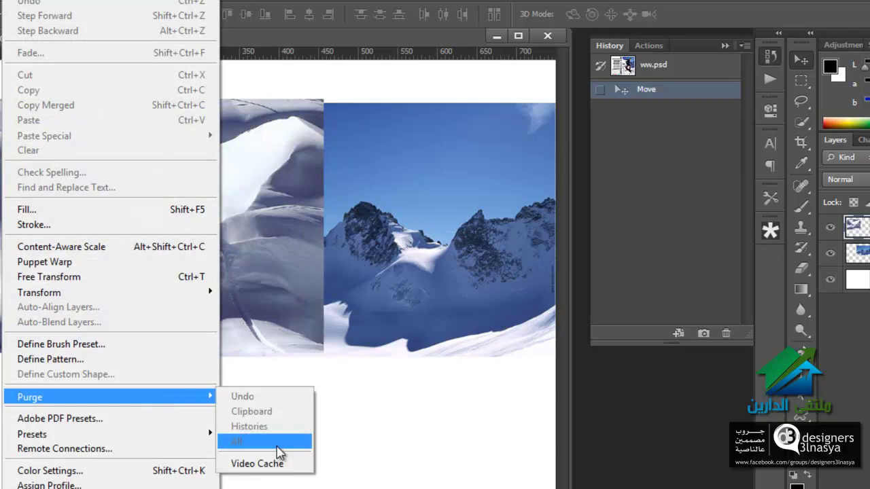
left_click(276, 469)
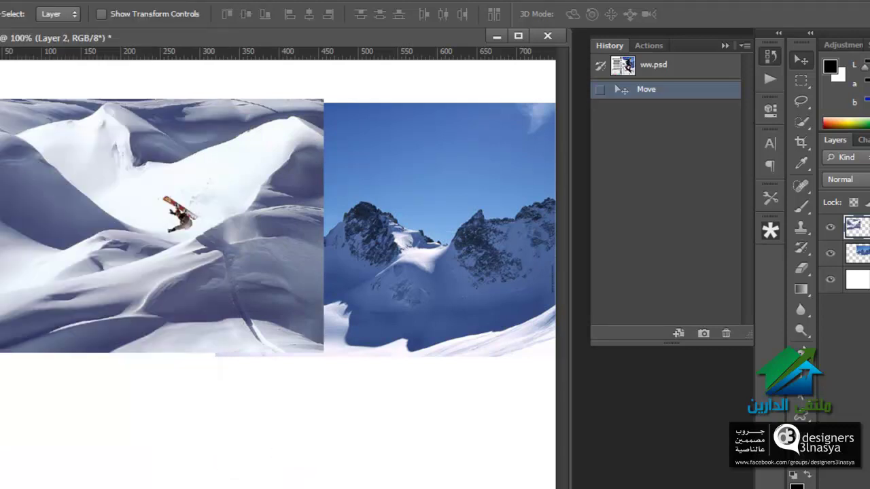
left_click(14, 0)
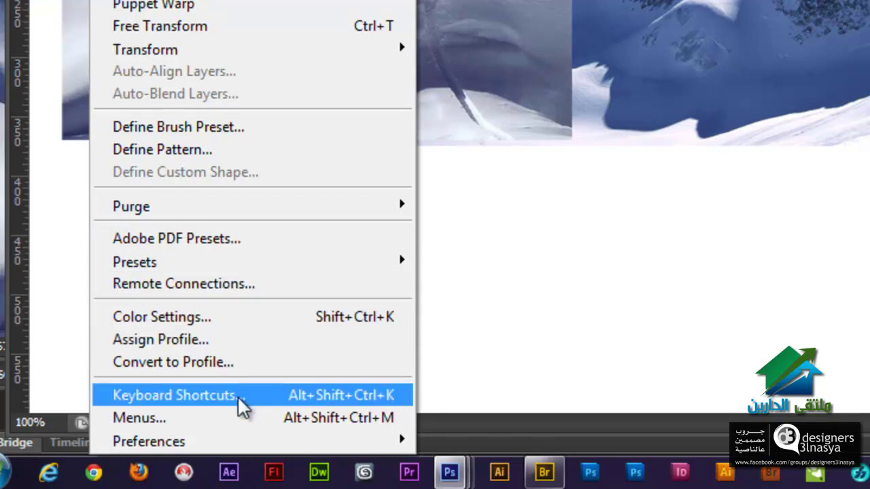
- In Keyboard Shortcuts, expand the File menu commands and select the Import row
left_click(239, 399)
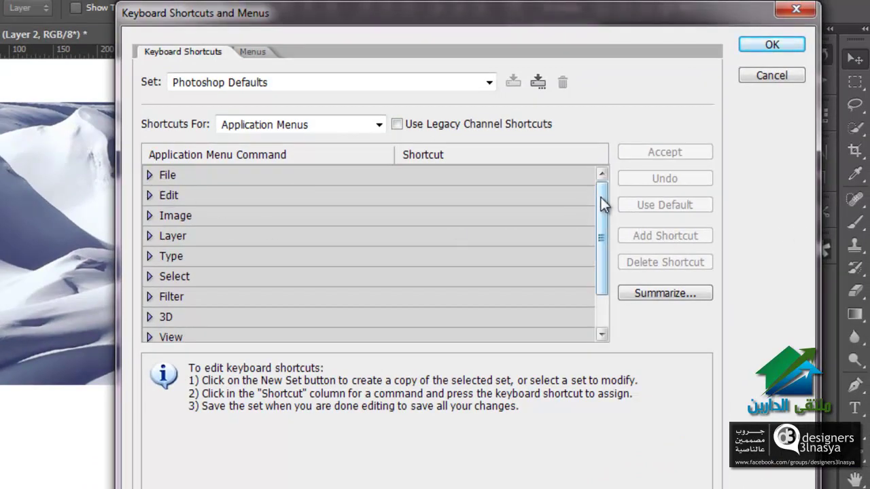
mouse_move(602, 200)
left_mouse_down()
mouse_move(608, 258)
mouse_move(611, 188)
left_mouse_up()
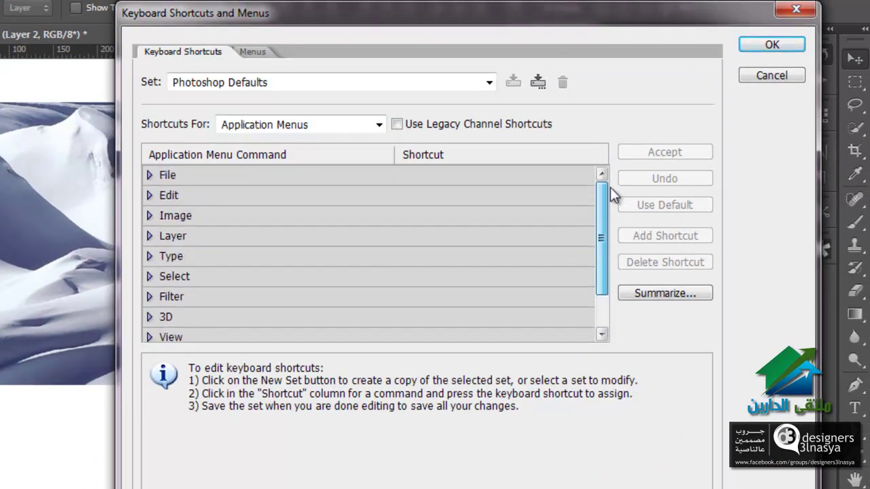
left_click(150, 175)
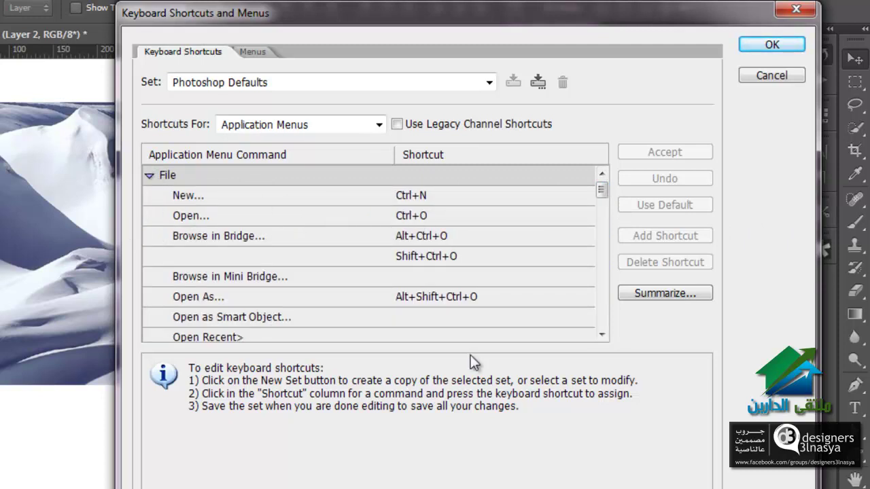
mouse_move(602, 191)
left_mouse_down()
mouse_move(605, 204)
mouse_move(612, 193)
left_mouse_up()
left_click_drag(602, 193, 601, 226)
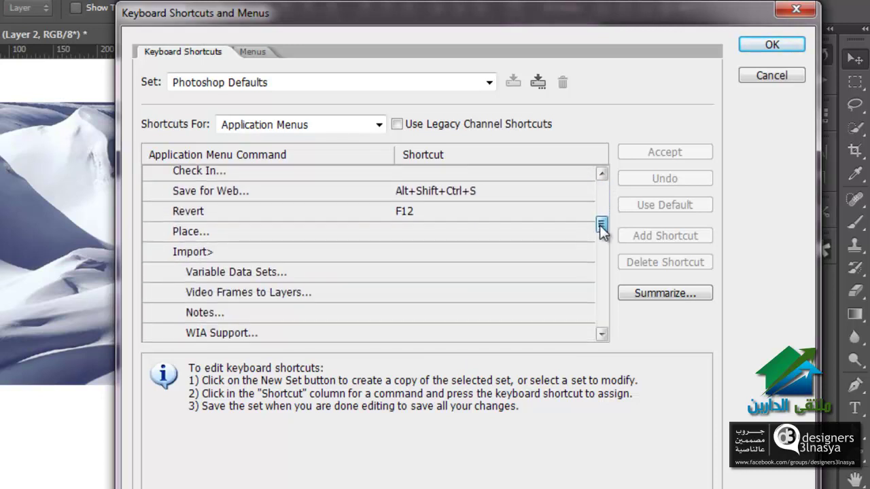
left_click(396, 259)
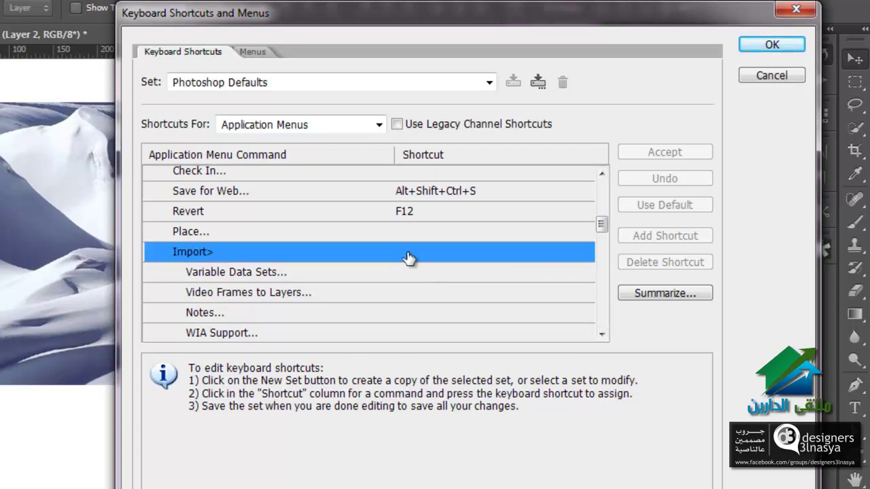
- Edit the Place command's shortcut, undoing a conflicting Ctrl+D assignment
left_click(428, 212)
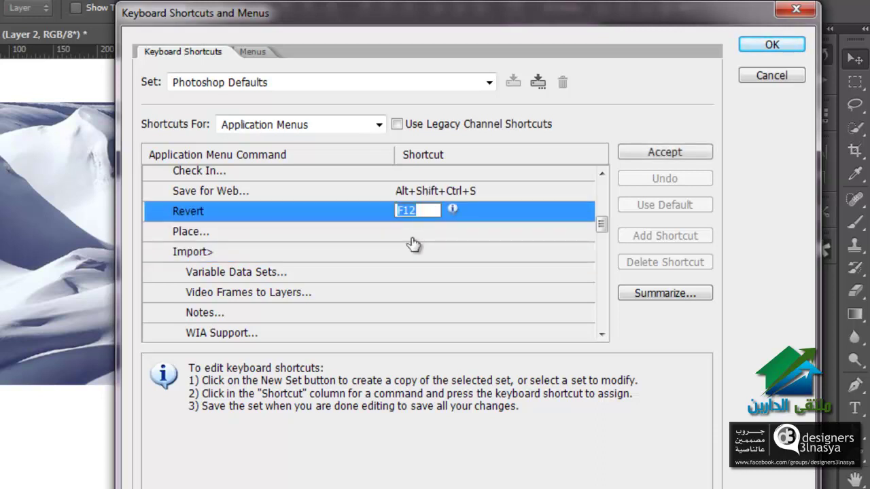
left_click(413, 235)
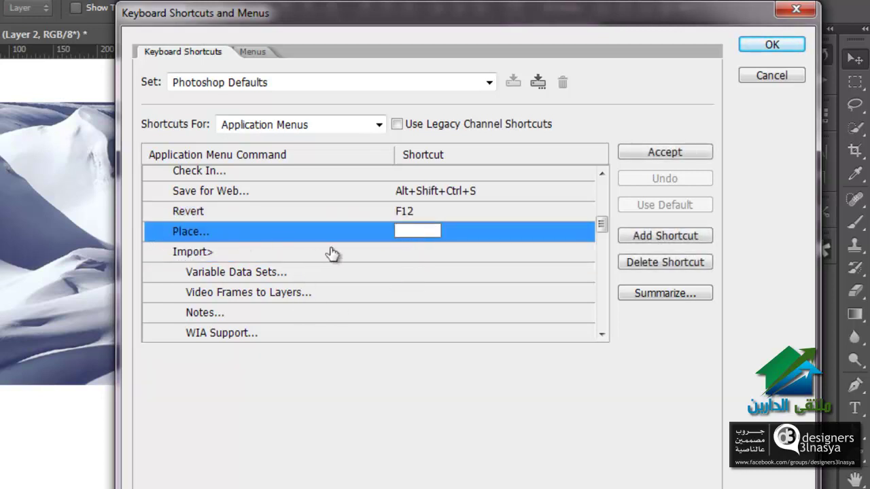
left_click(450, 257)
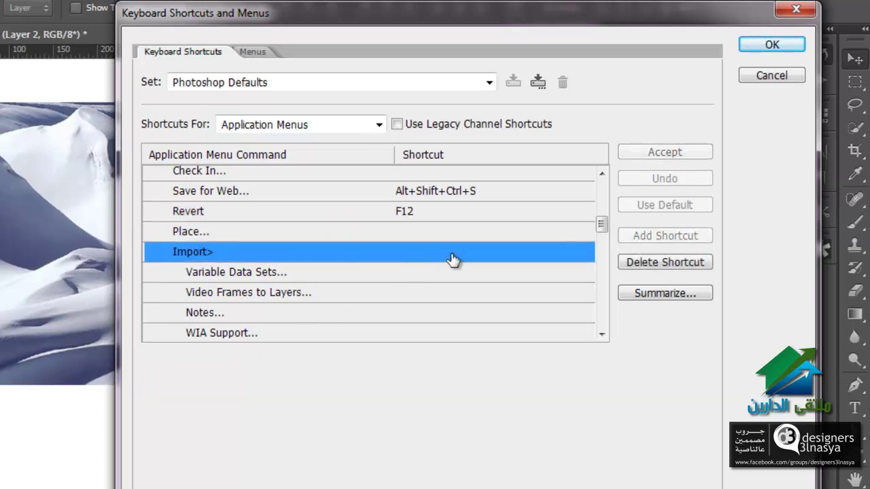
left_click(401, 231)
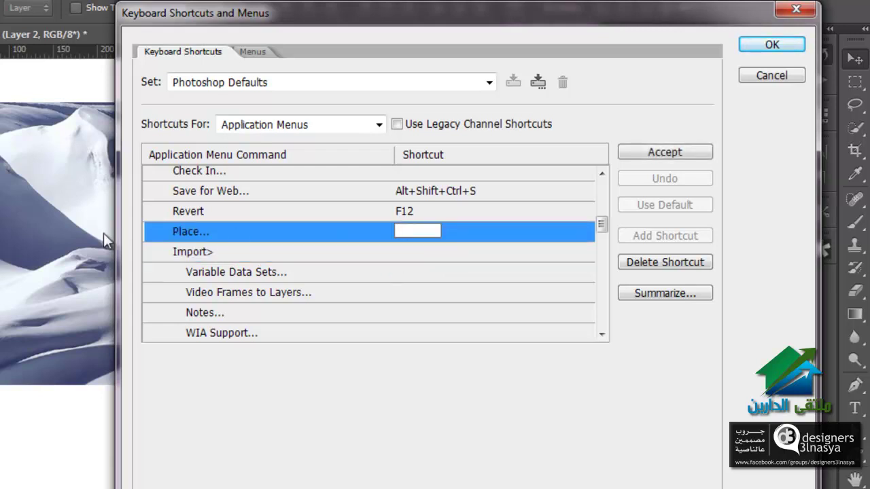
left_click(407, 256)
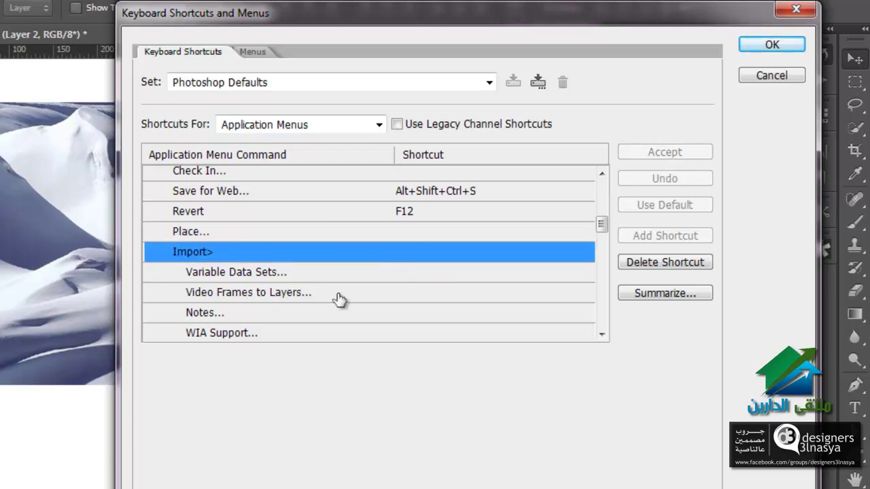
left_click(400, 232)
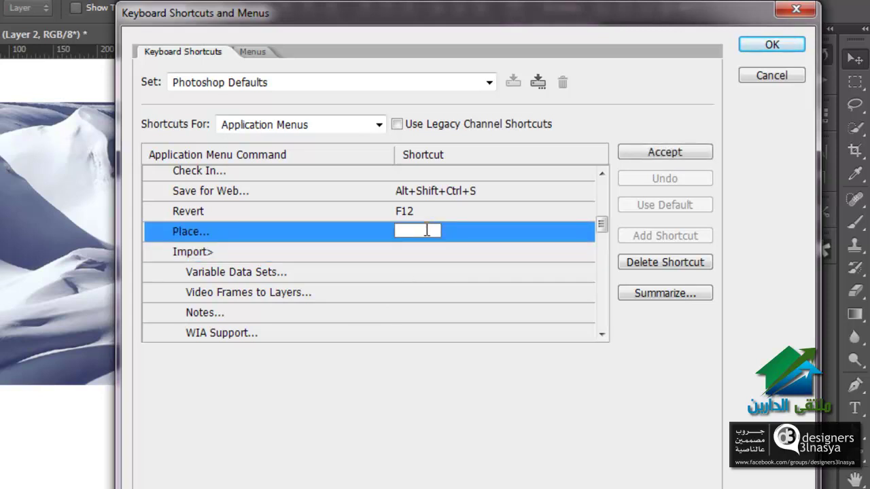
key("ctrl+d")
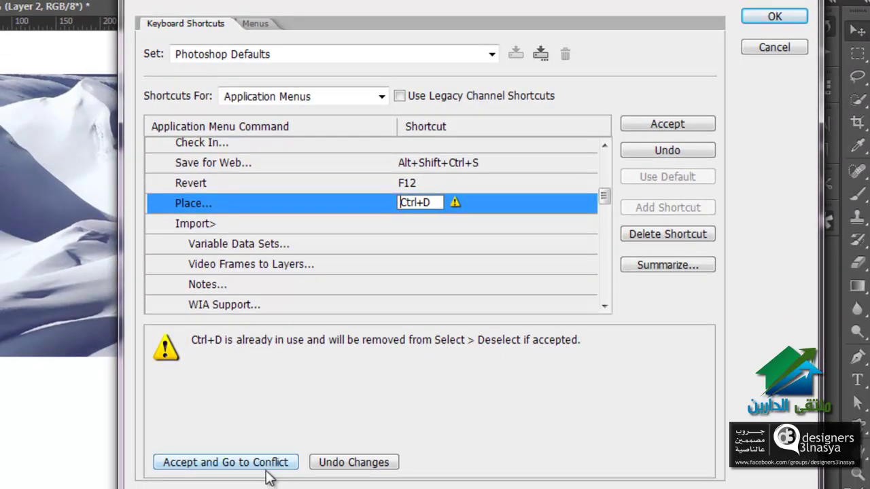
left_click(390, 465)
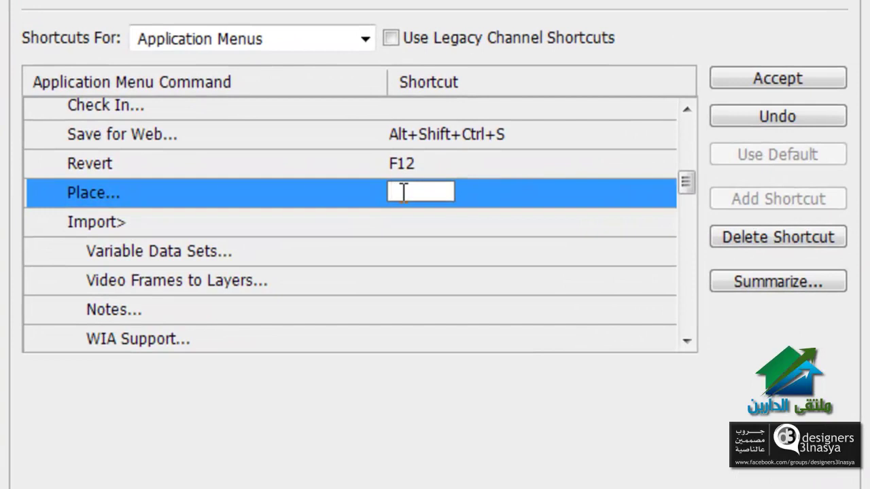
- Try several keypad shortcuts for Place, ending on Shift+Ctrl+/
key("ctrl+KP_Multiply")
key("ctrl+alt+KP_Multiply")
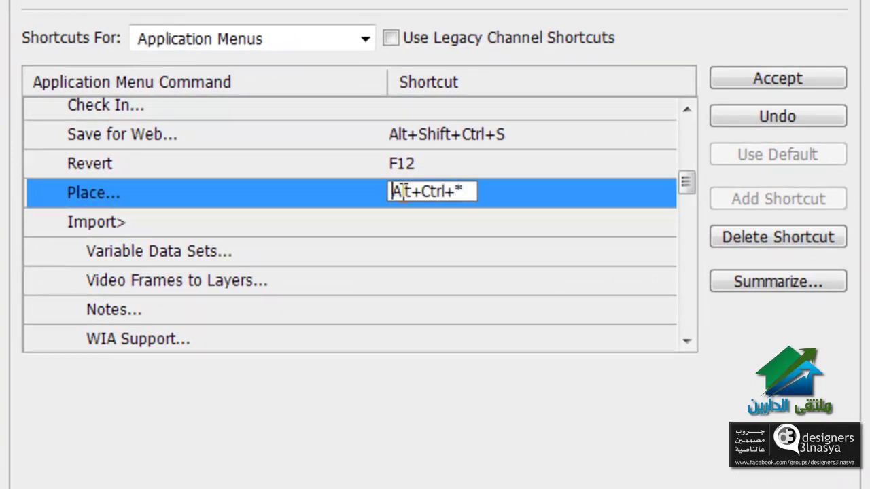
key("ctrl+shift+KP_Multiply")
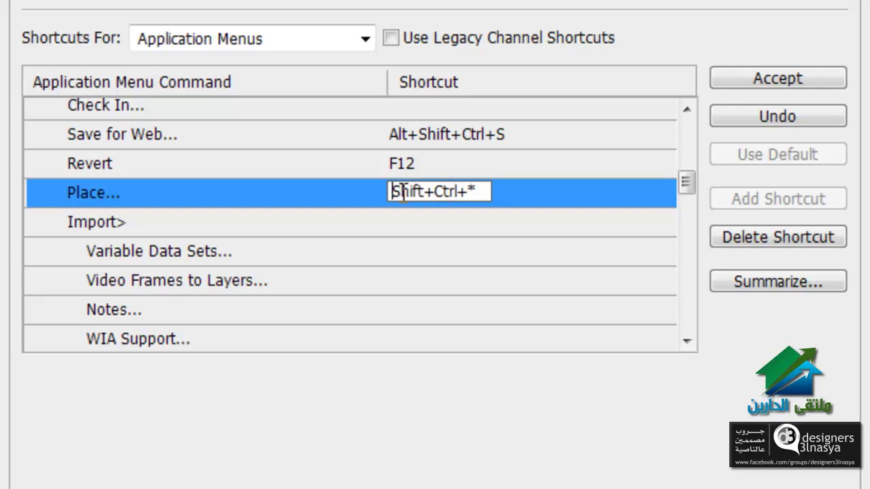
key("ctrl+alt+KP_Divide")
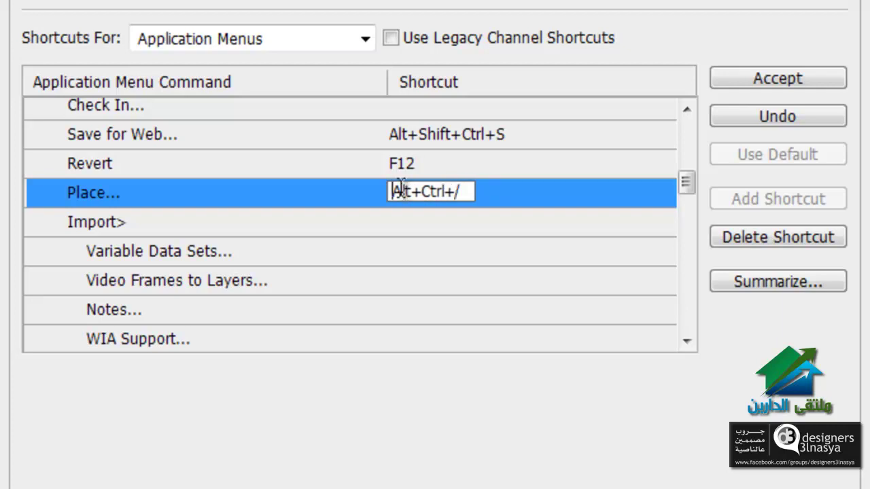
key("ctrl+shift+KP_Divide")
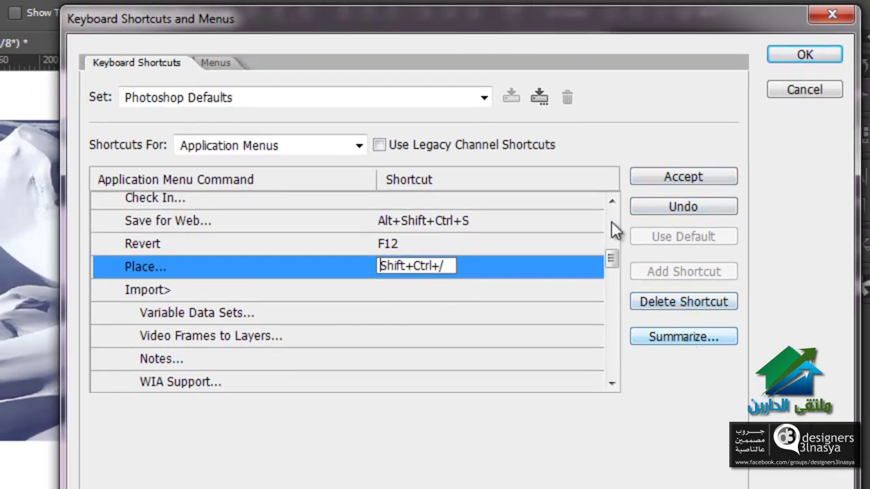
- Open and dismiss the Save set dialog, cancel the shortcut changes, and check the File menu
left_click(546, 103)
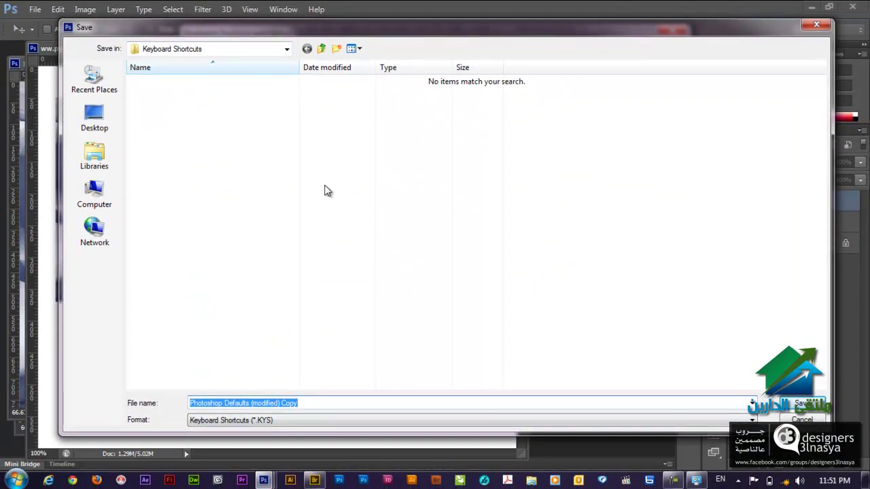
key("Escape")
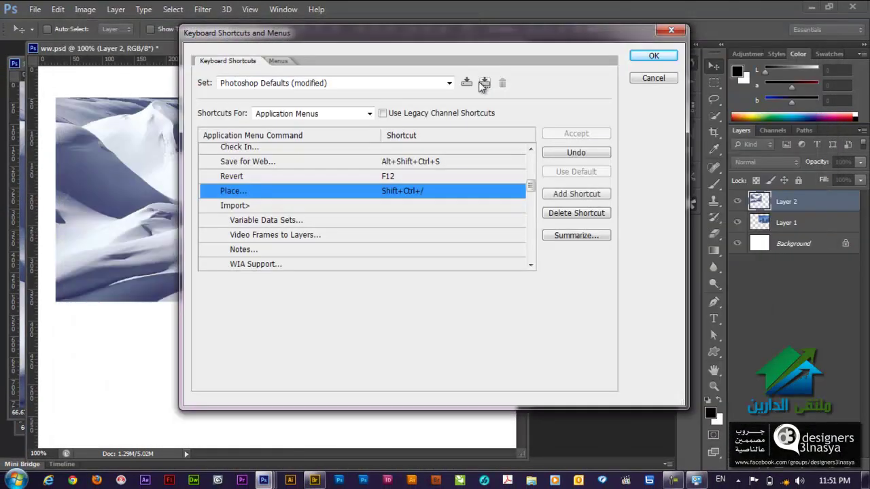
left_click(468, 84)
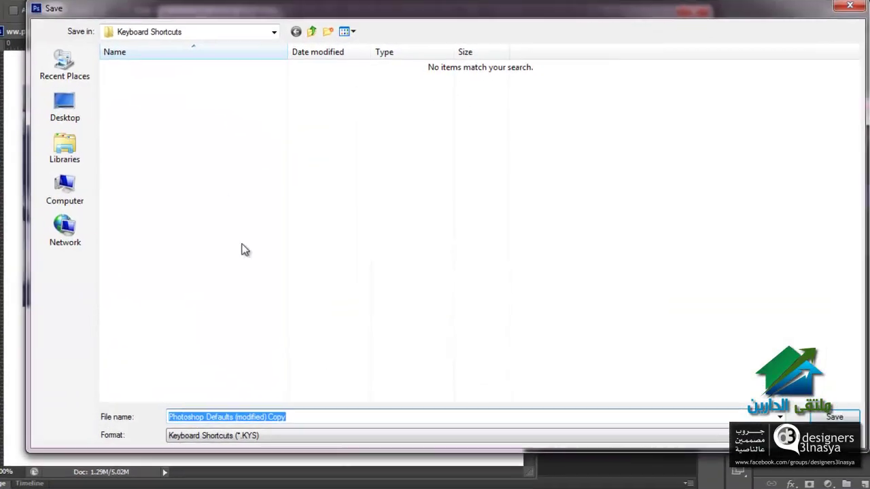
key("Escape")
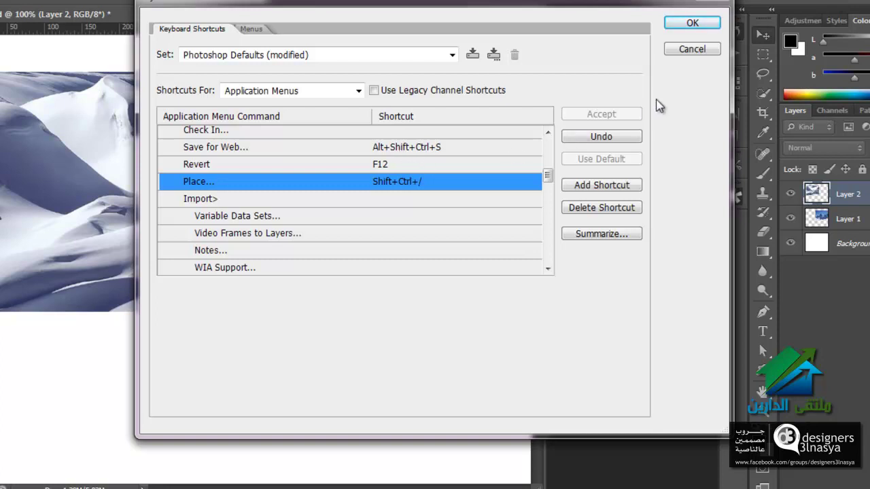
left_click(688, 49)
key("alt+f")
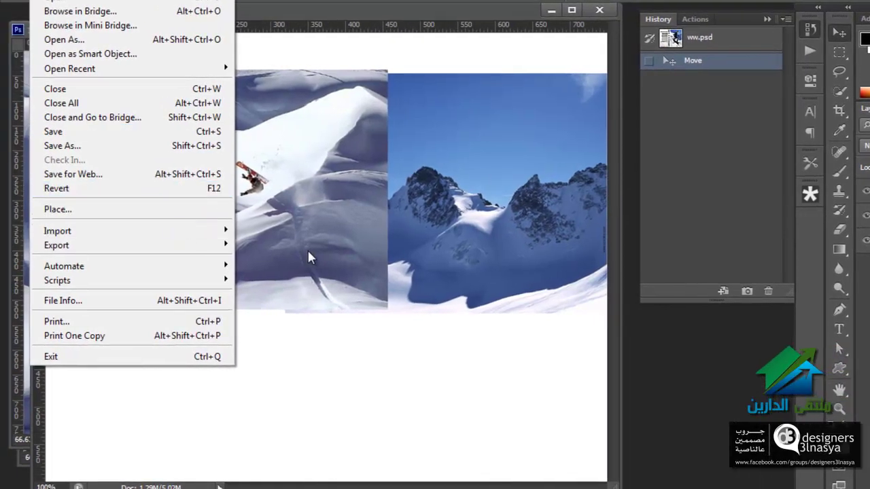
- Hide New... and Open... from the File menu in Edit > Menus, then verify the File menu
left_click(350, 263)
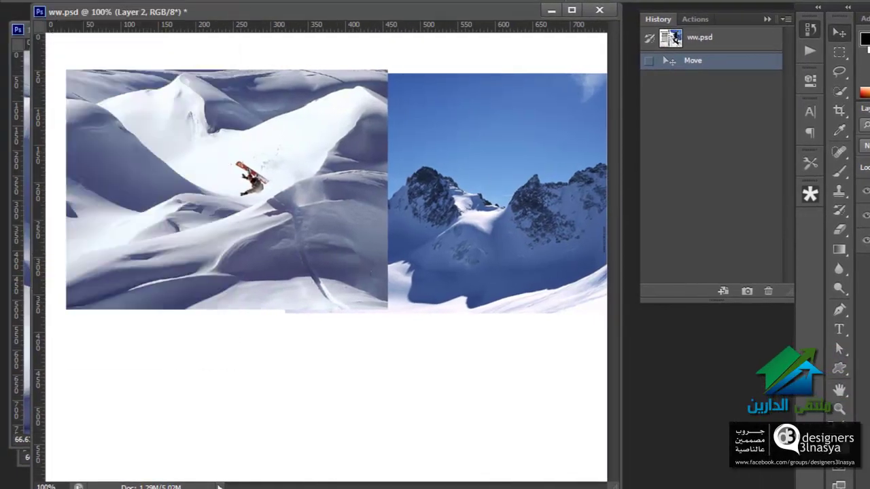
key("alt+e")
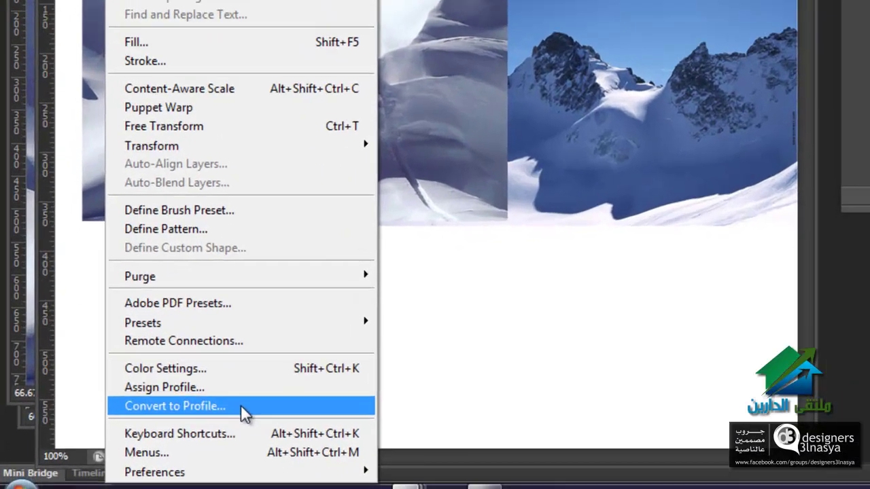
left_click(252, 453)
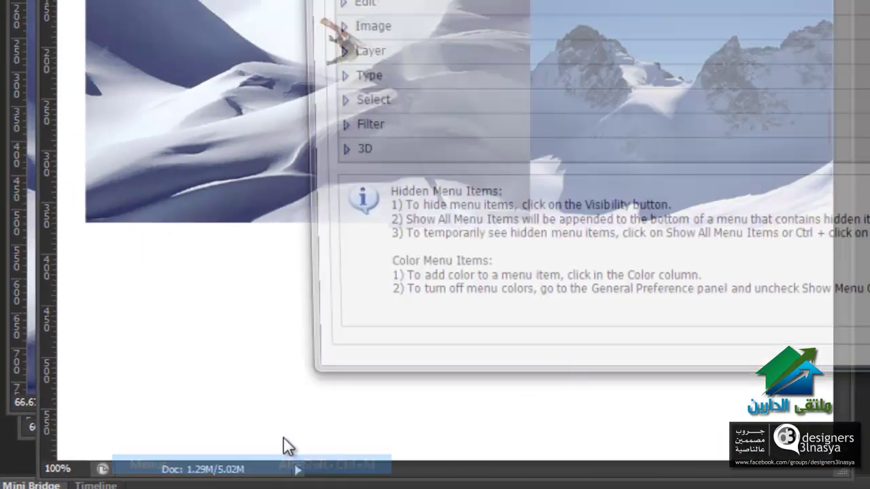
left_click(246, 157)
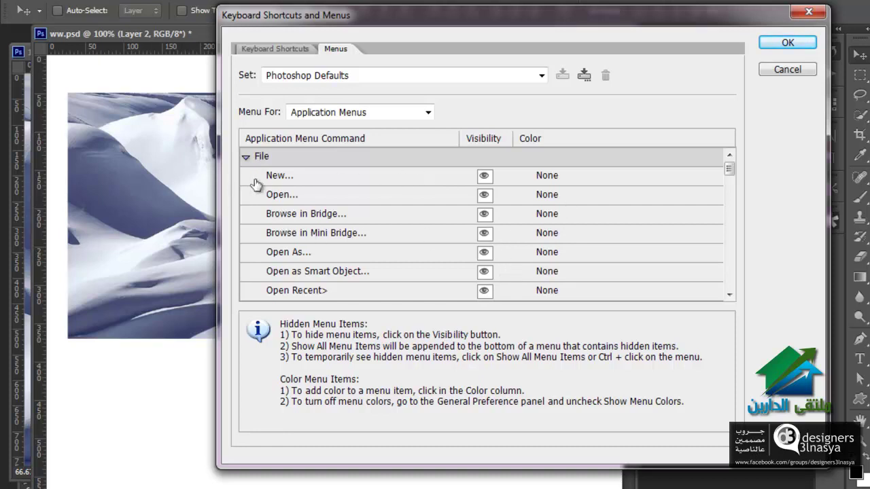
left_click(484, 177)
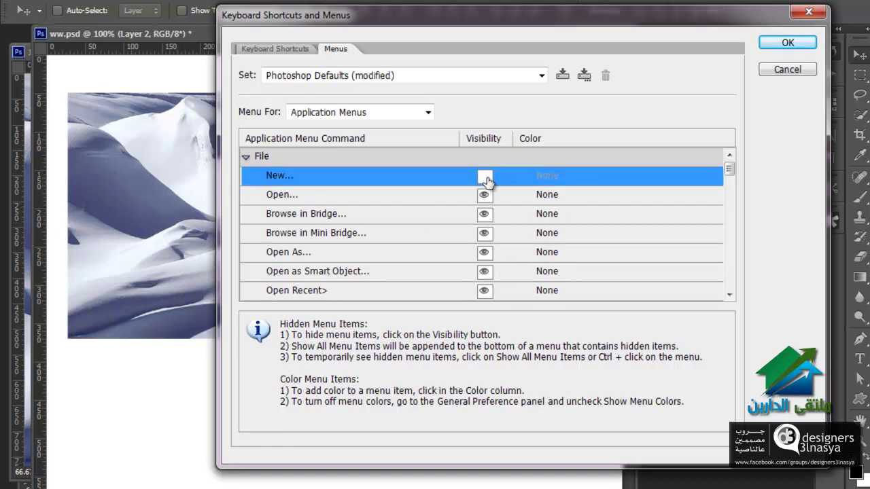
left_click(486, 197)
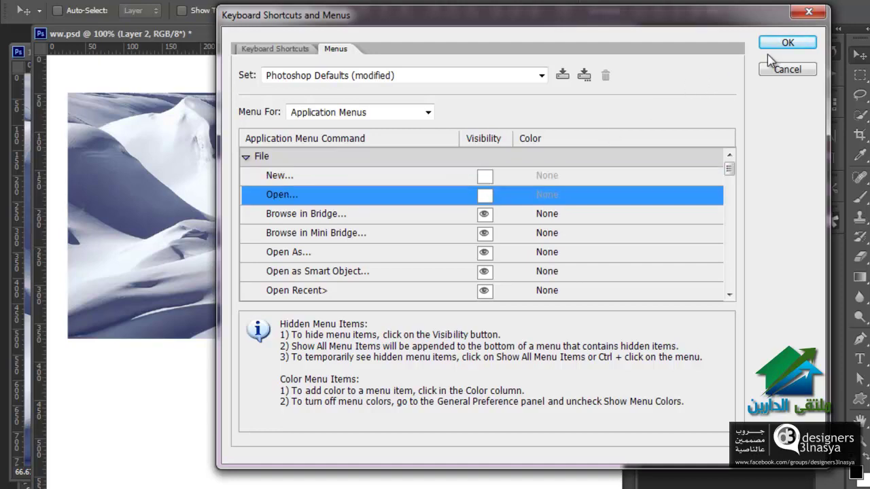
left_click(781, 44)
left_click(36, 8)
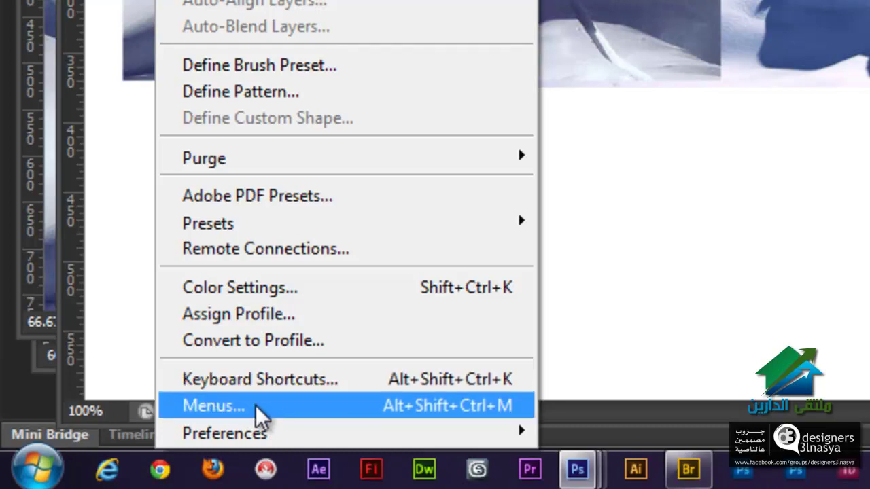
- Reopen Keyboard Shortcuts and Menus, view the Menus tab, and cancel without changes
left_click(260, 406)
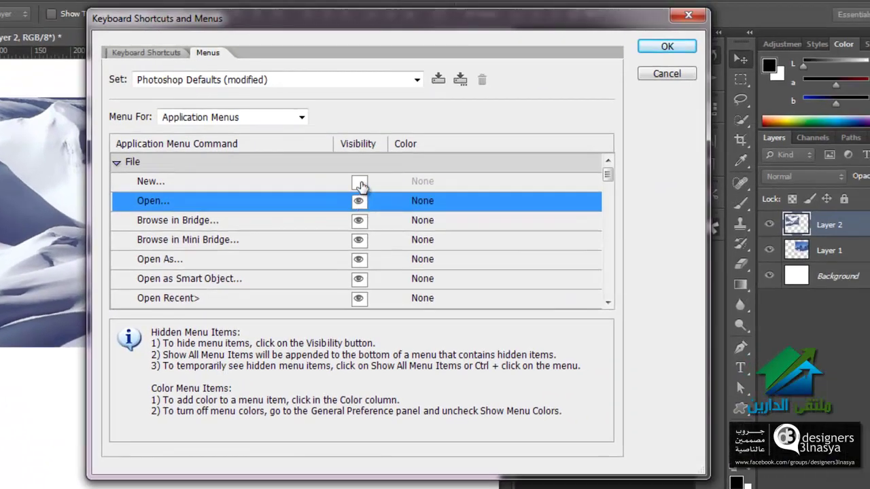
left_click(357, 182)
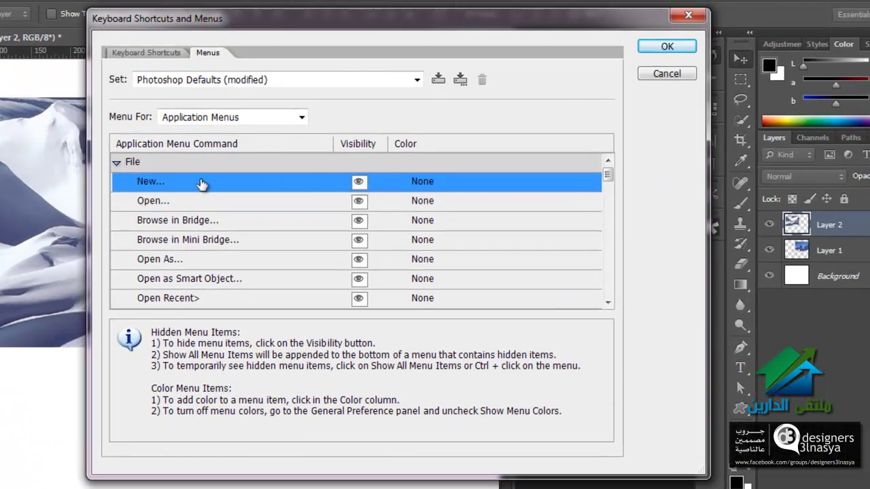
key("ctrl+shift+alt+k")
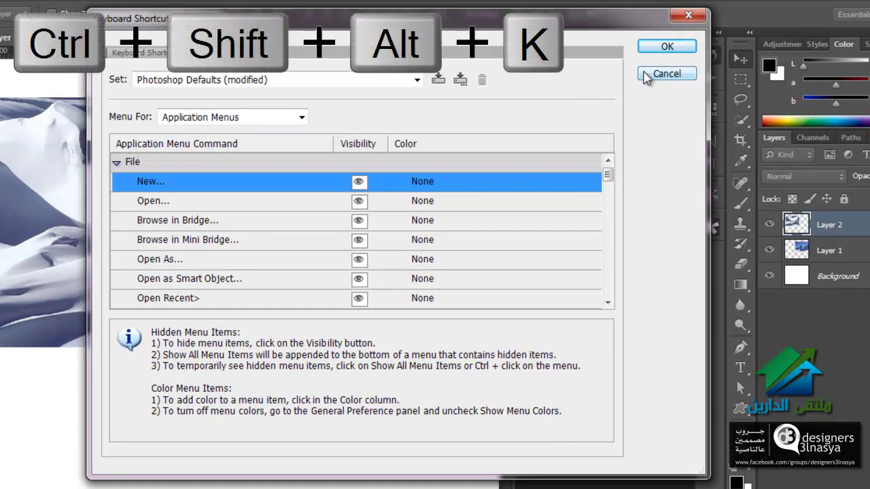
left_click(646, 75)
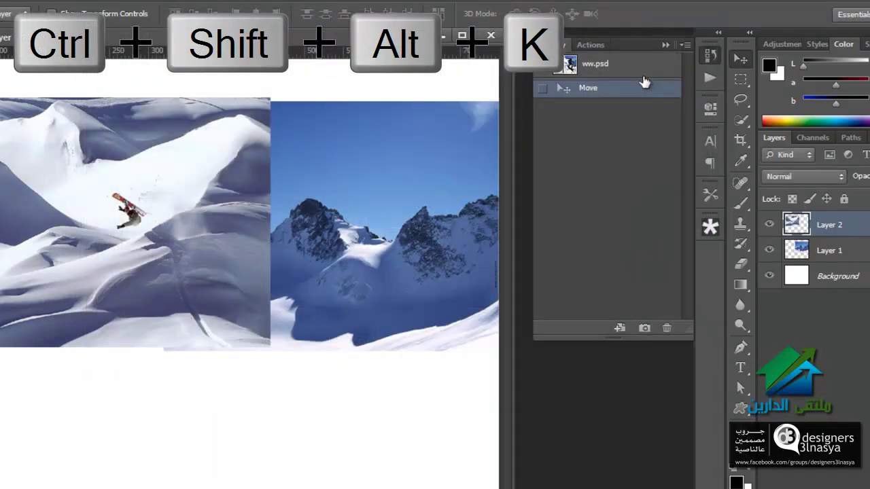
key("ctrl+shift+alt+k")
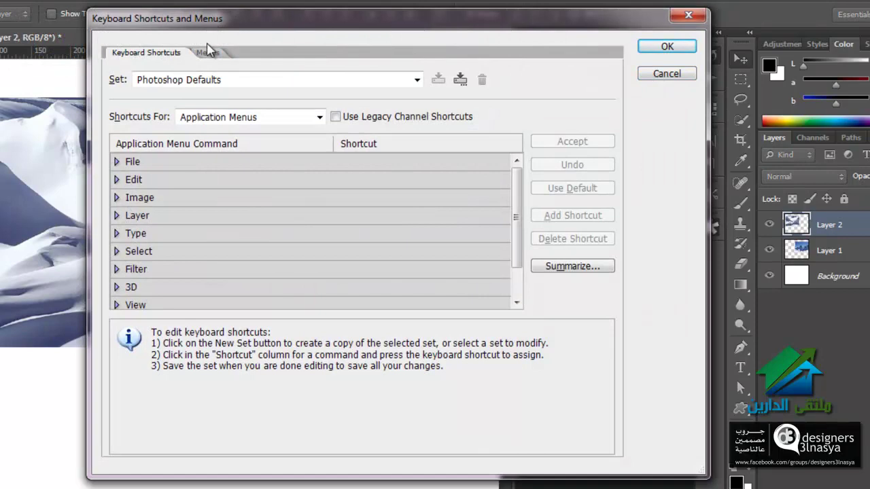
left_click(207, 53)
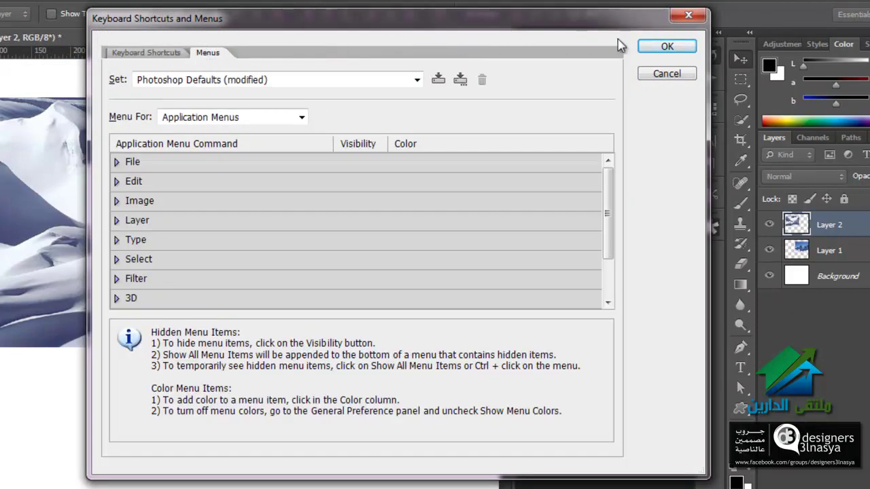
left_click(680, 74)
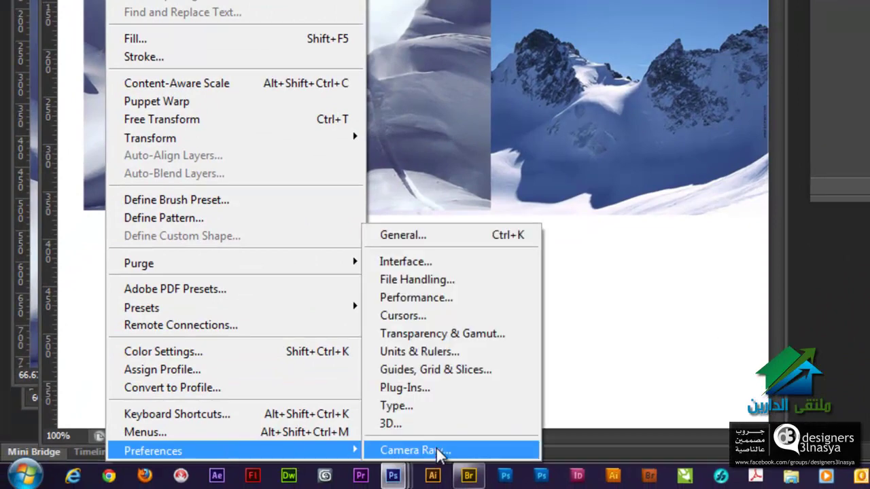
mouse_move(154, 451)
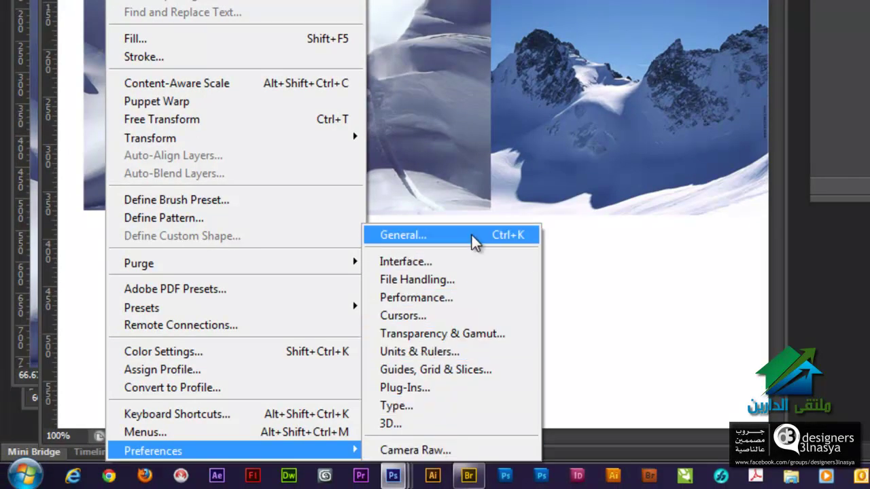
- In Preferences, try each Interface colour theme, settle on the lightest, then view File Handling
left_click(473, 237)
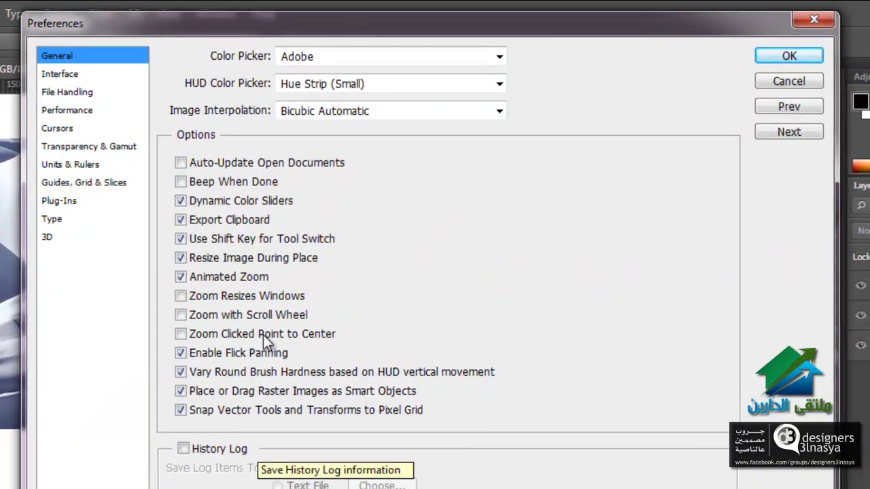
left_click(69, 73)
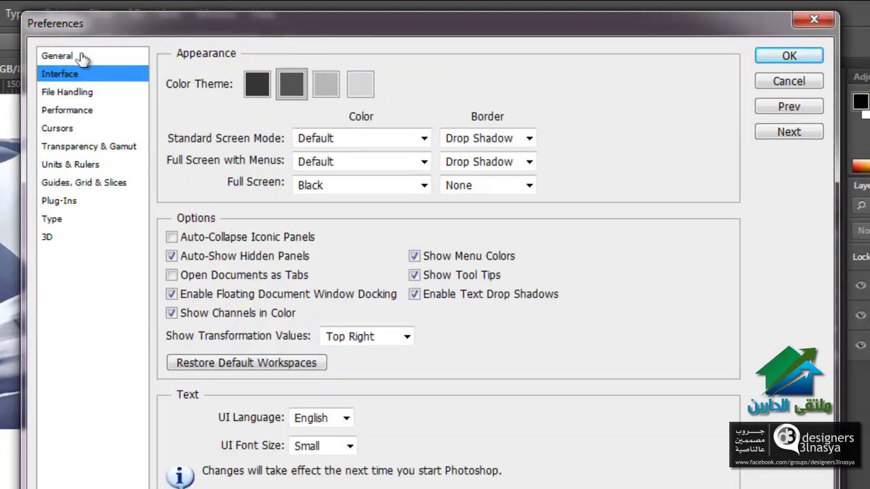
left_click(80, 57)
left_click(76, 78)
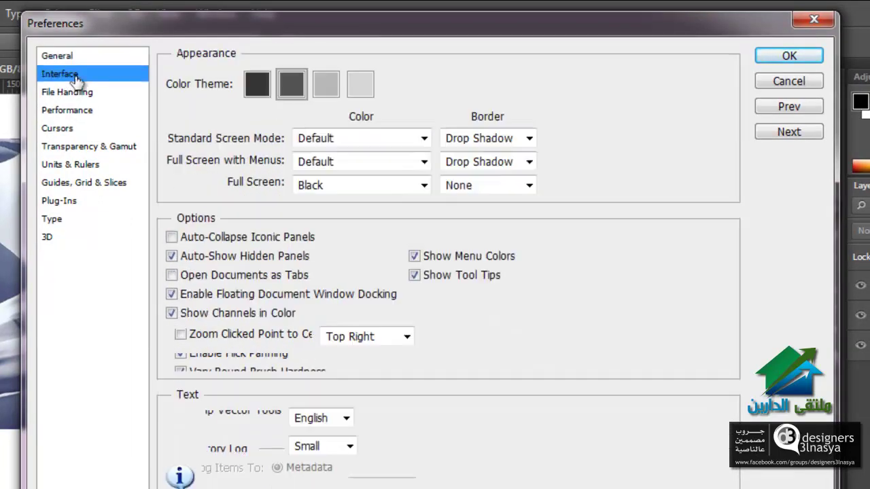
left_click(258, 84)
left_click(332, 90)
left_click(291, 87)
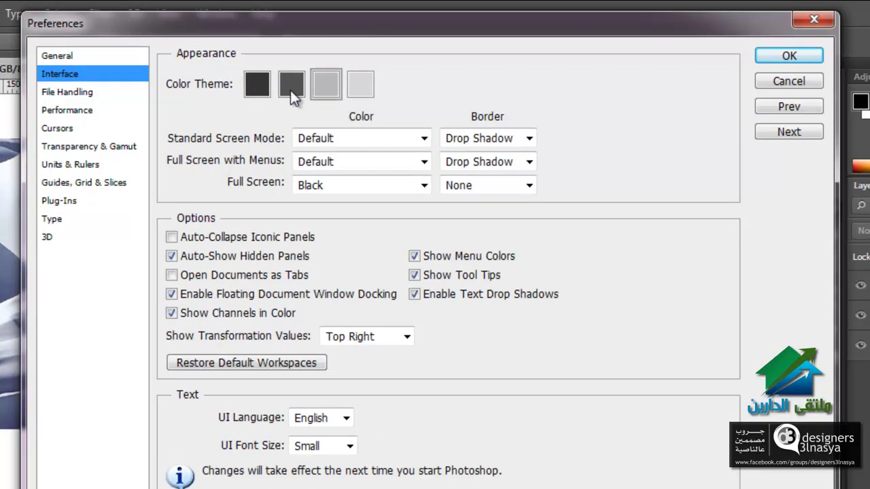
left_click(359, 84)
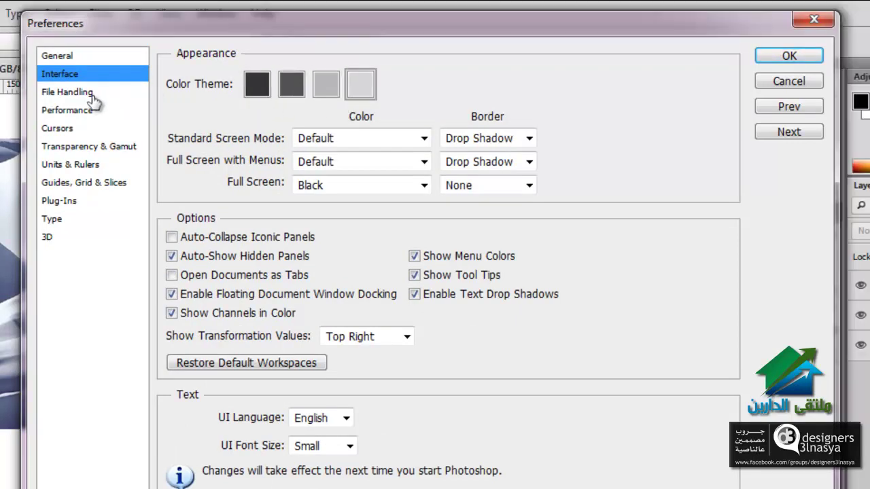
left_click(93, 98)
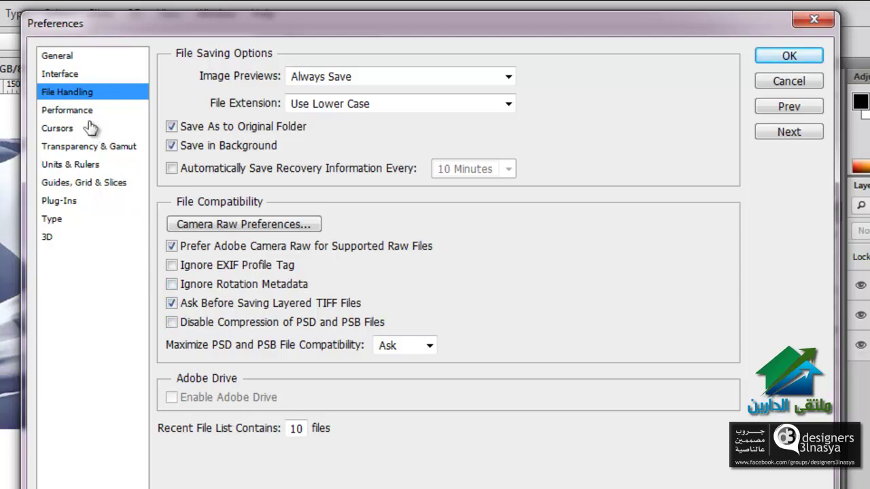
- On the Performance page, make drive E:\ an active scratch disk, keeping History States at 200
left_click(68, 110)
mouse_move(216, 384)
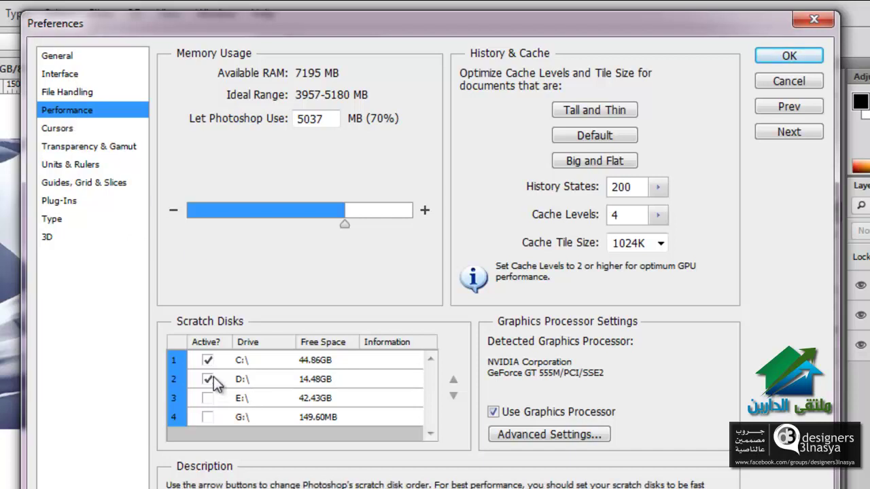
left_click(208, 398)
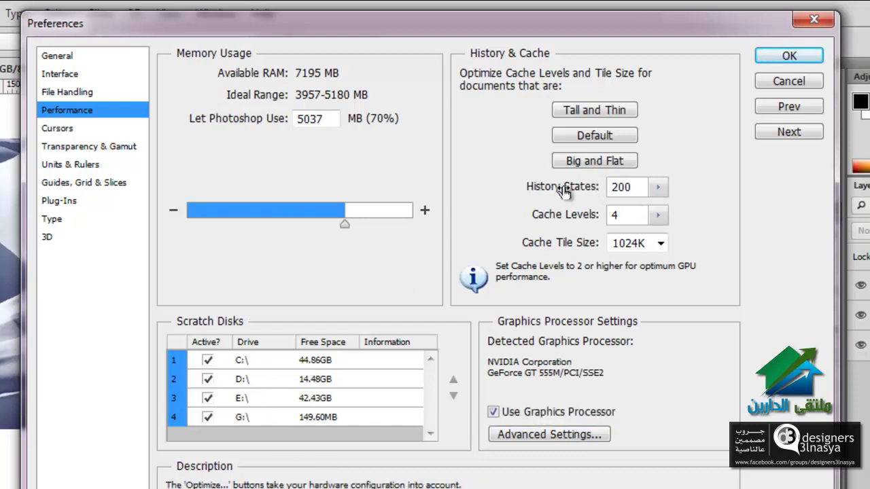
left_click_drag(630, 187, 611, 189)
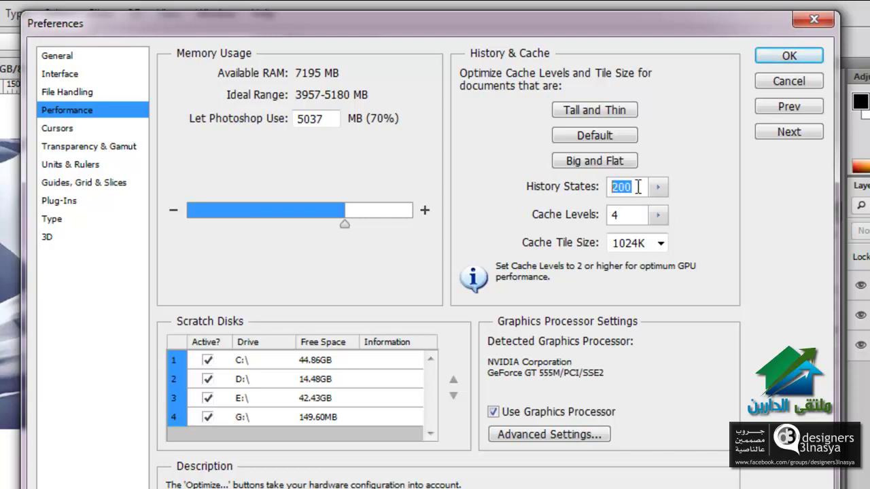
left_click(638, 187)
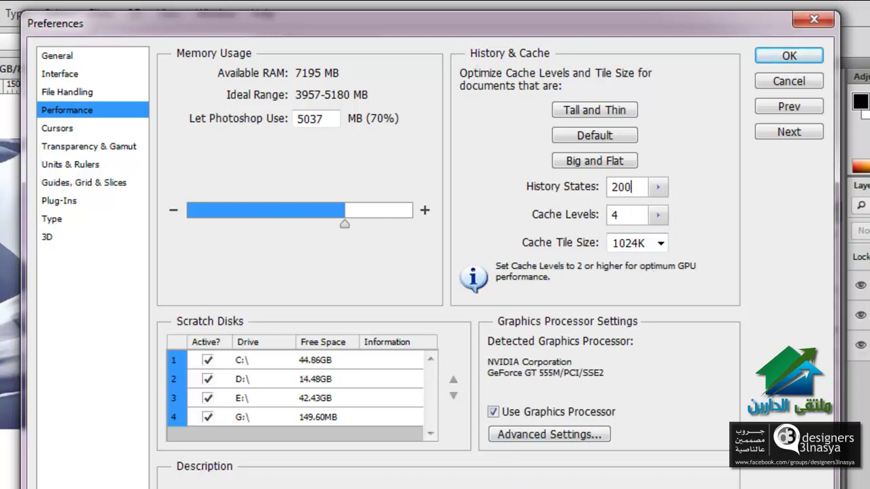
- Try Precise and Standard painting cursors, leaving them on Normal Brush Tip
left_click(68, 129)
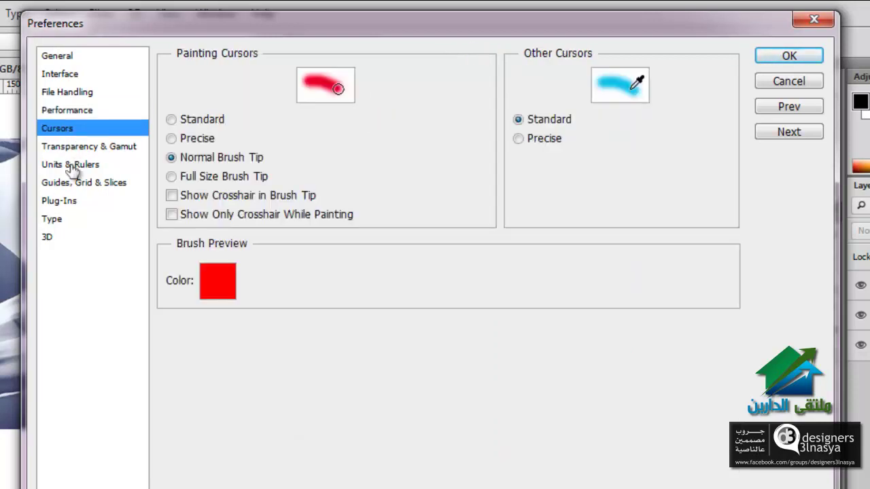
left_click(71, 148)
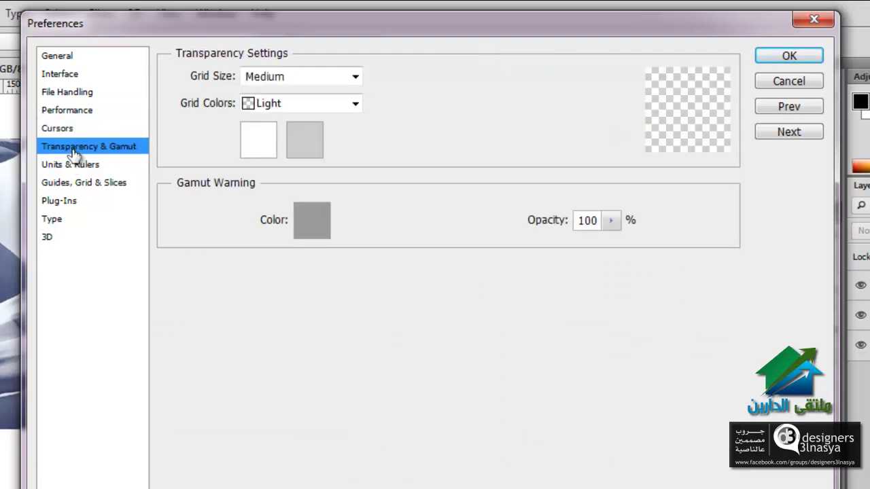
left_click(77, 129)
left_click(196, 139)
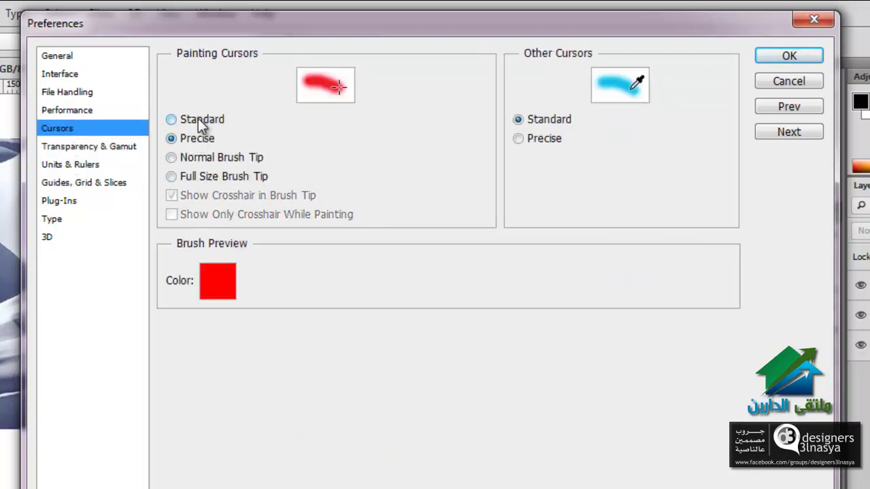
left_click(197, 119)
left_click(190, 155)
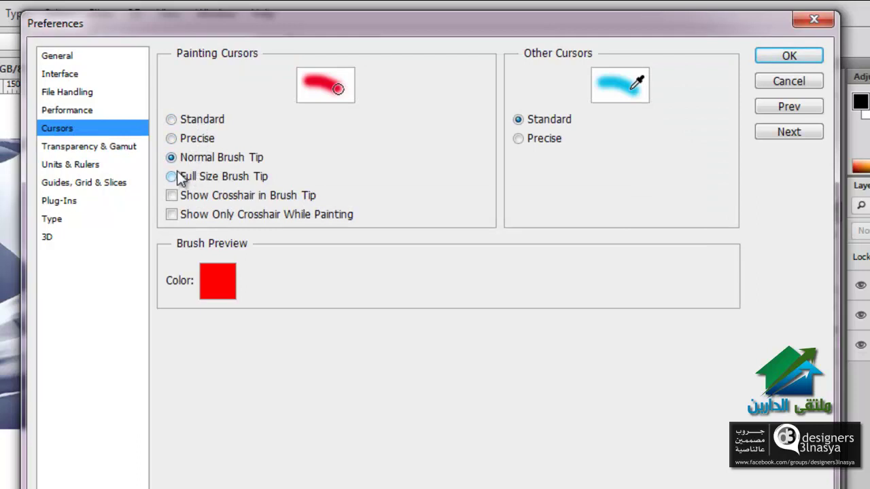
left_click(71, 147)
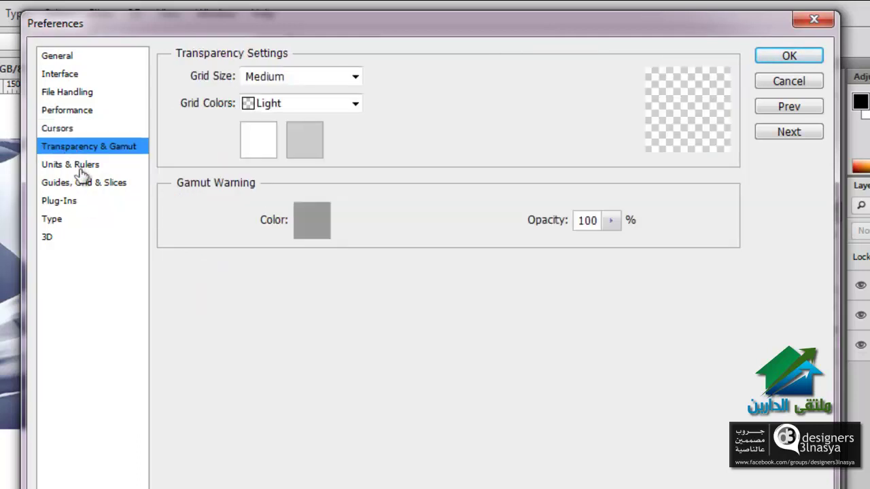
- Set the ruler units to Centimeters on the Units & Rulers page
left_click(81, 170)
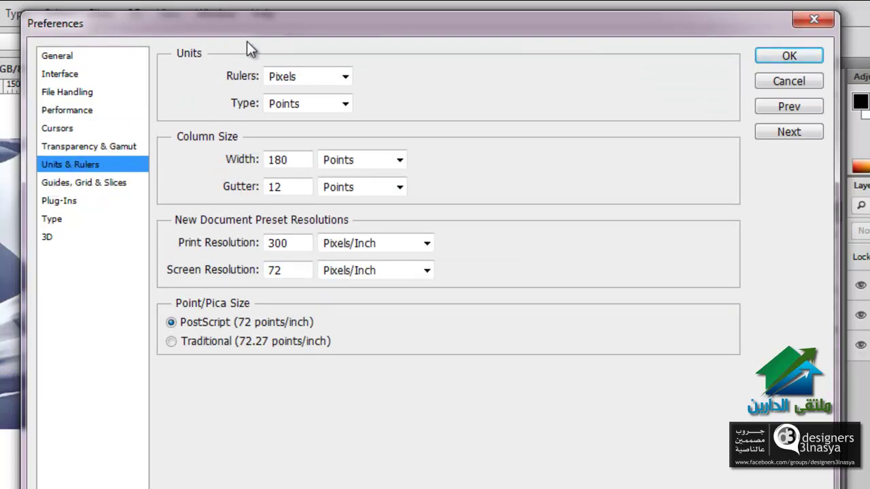
left_click(297, 73)
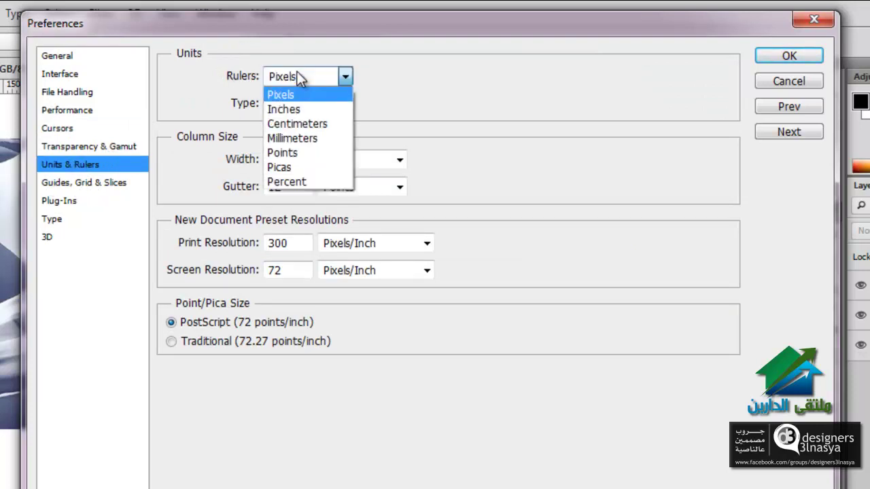
left_click(301, 125)
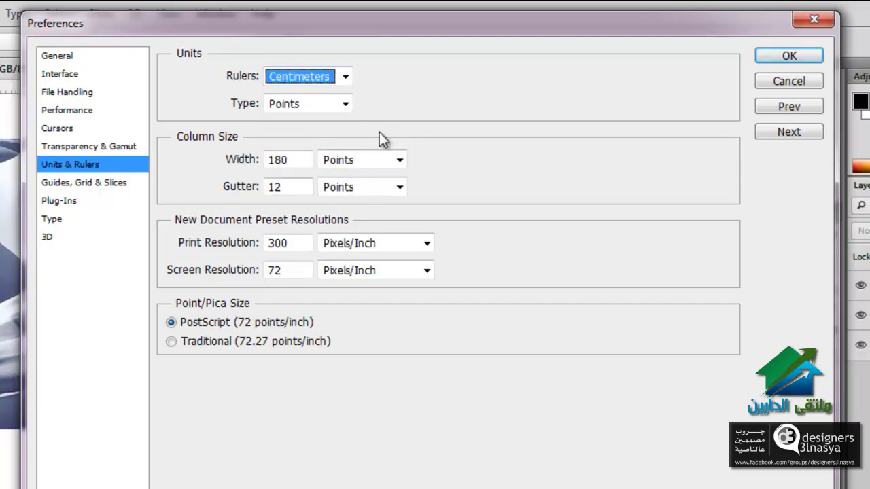
left_click(111, 183)
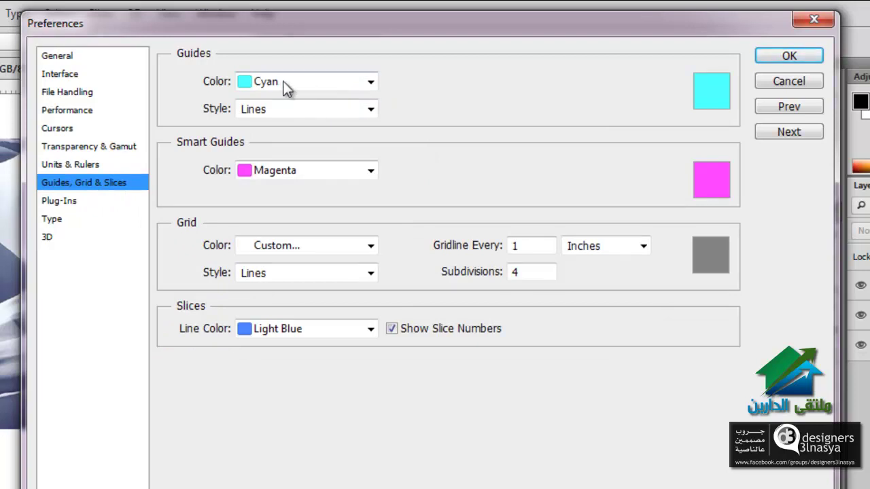
- Change the guide colour from Cyan to Black in the Color Picker
left_click(707, 88)
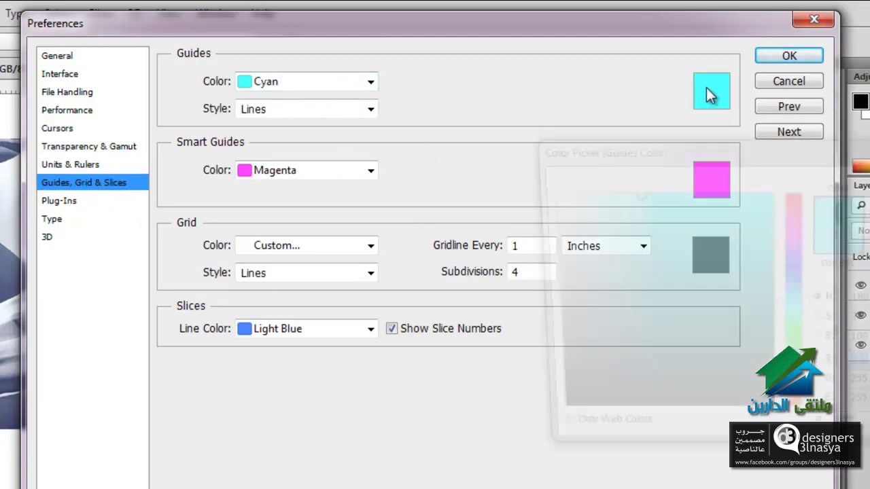
left_click(542, 422)
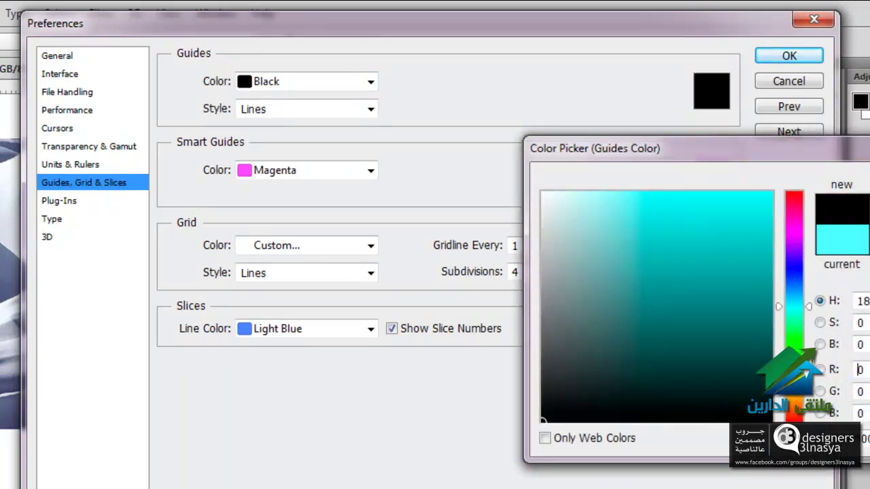
key("Return")
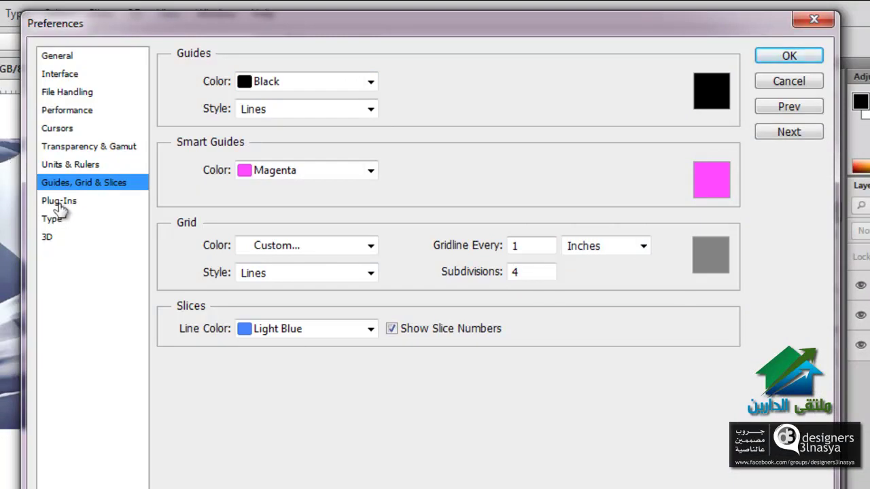
- Browse the Plug-Ins, Type, 3D and Guides pages, ending on General
left_click(60, 202)
left_click(60, 218)
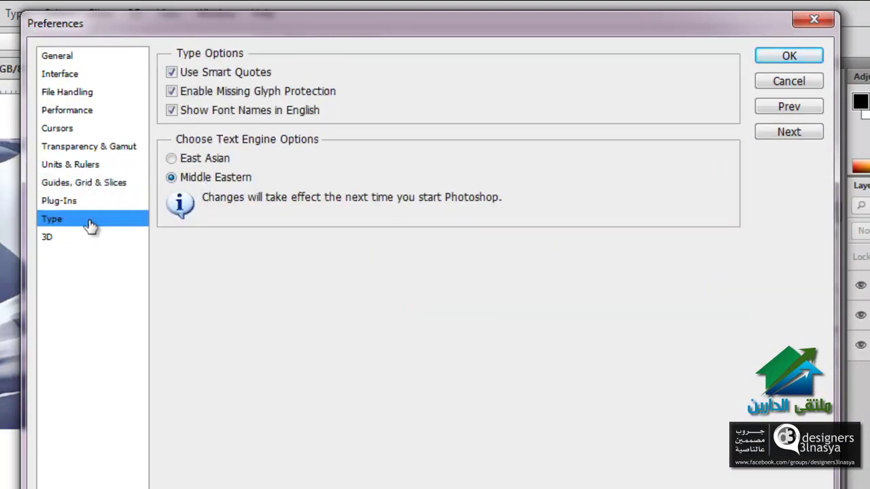
left_click(80, 201)
left_click(79, 220)
left_click(64, 239)
left_click(64, 219)
left_click(64, 183)
left_click(64, 147)
left_click(80, 61)
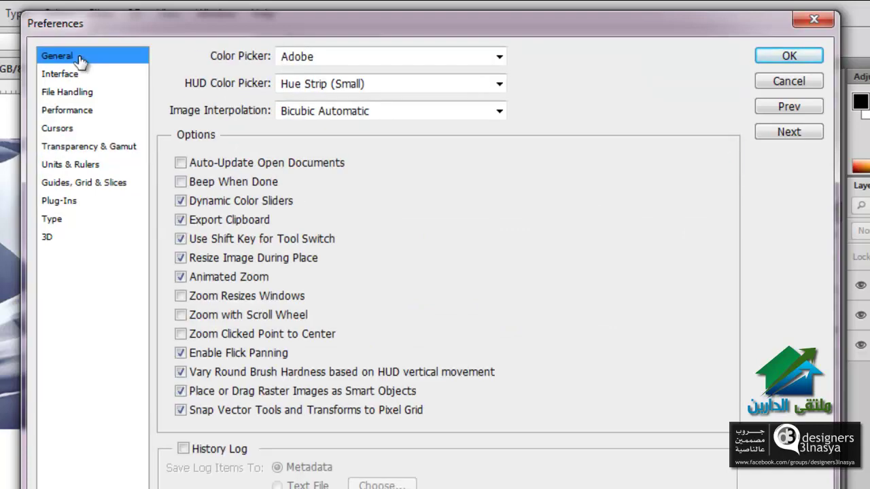
- Toggle Open Documents as Tabs on and back off on the Interface page
left_click(82, 76)
left_click(85, 92)
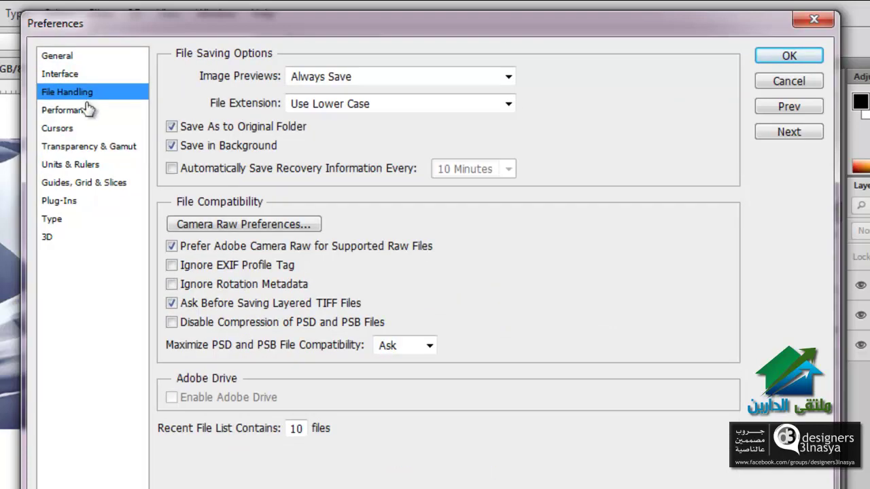
left_click(89, 110)
left_click(78, 79)
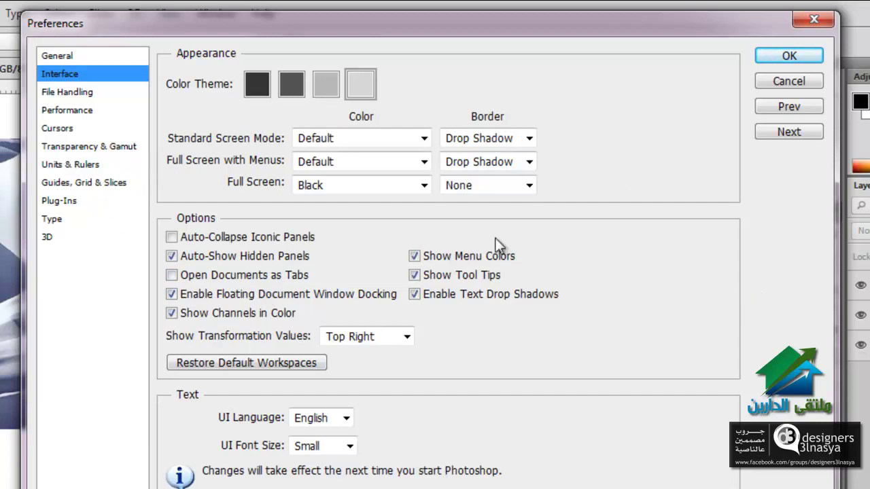
left_click(171, 276)
left_click(170, 277)
- Review the File Handling and Performance pages, then close Preferences to return to ww.psd
left_click(62, 94)
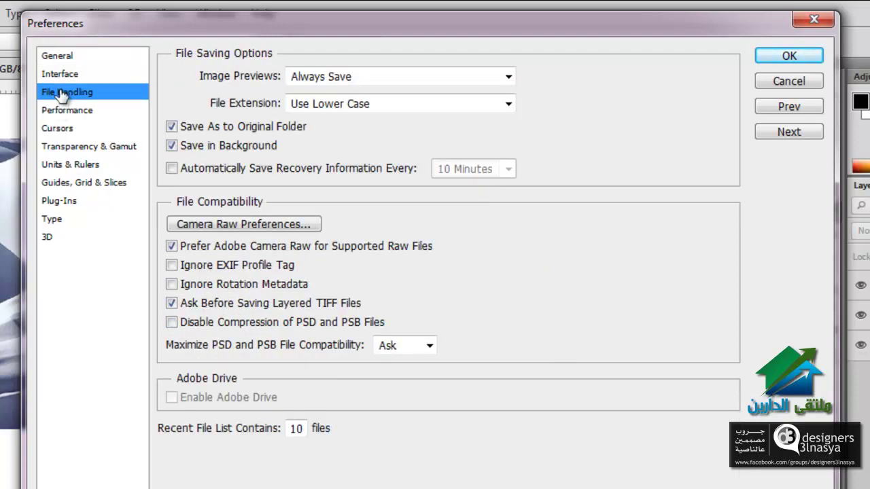
left_click(66, 110)
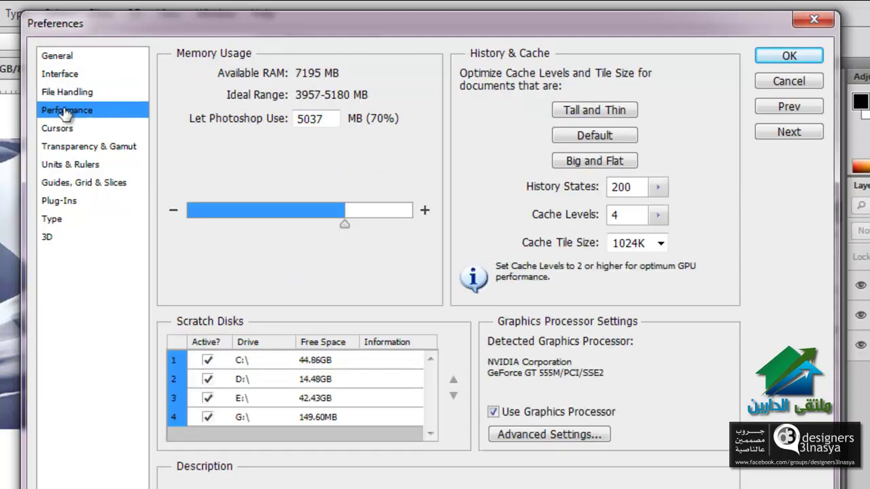
left_click(68, 92)
left_click(75, 74)
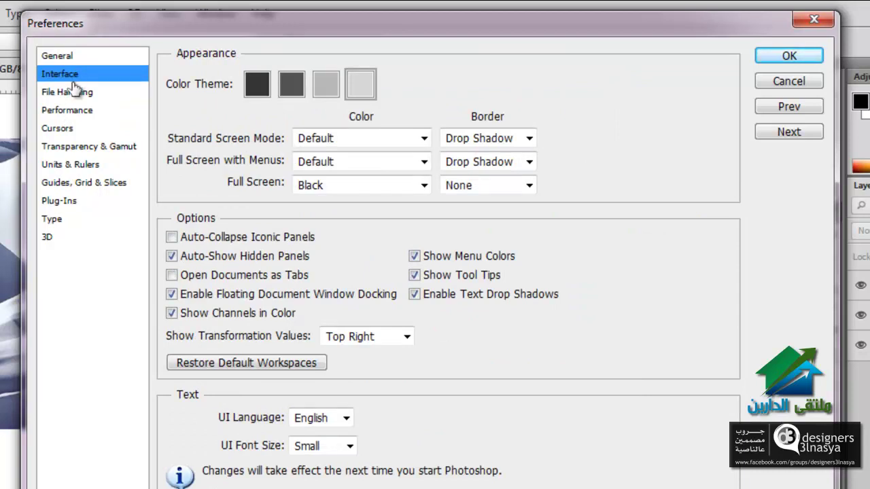
left_click(75, 89)
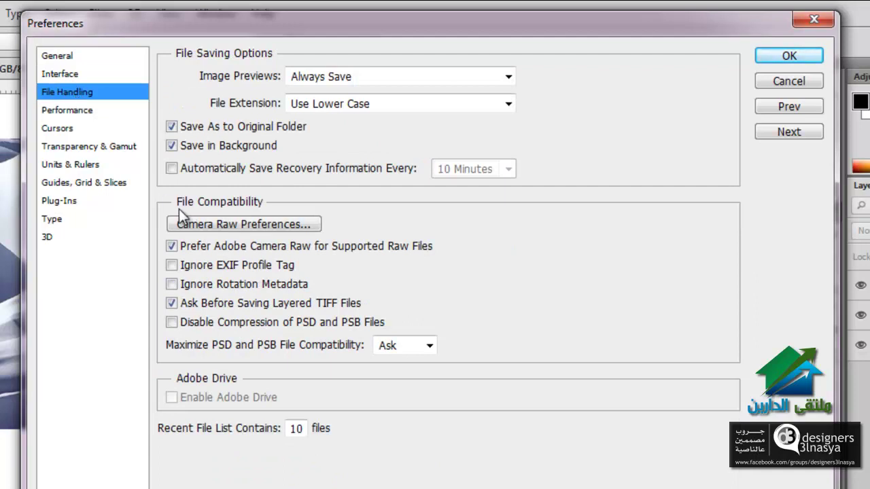
left_click(778, 82)
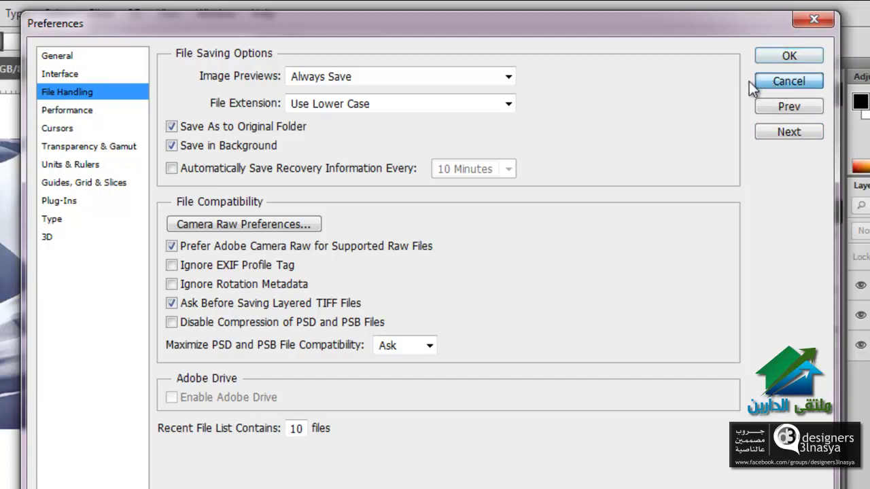